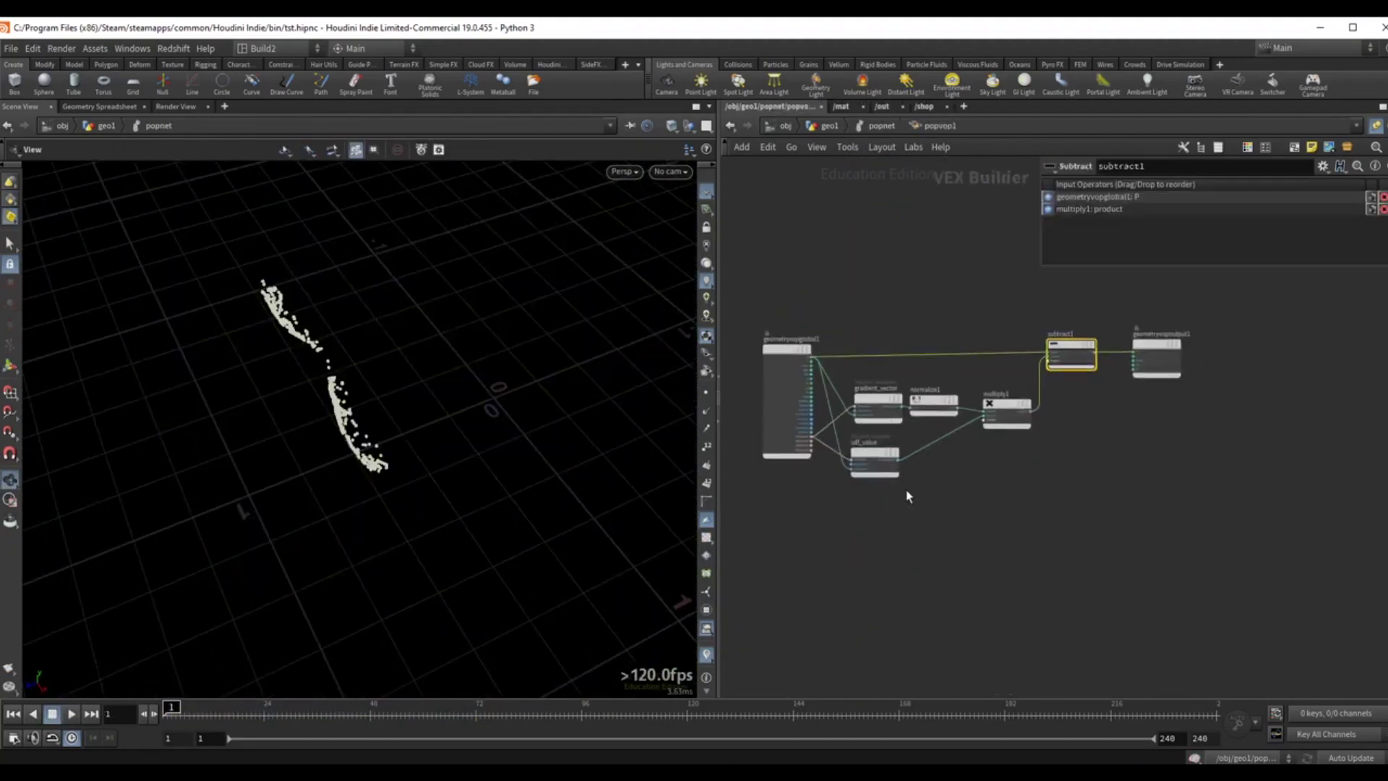
Return to the geo1 network and examine the rubber toy test geometry from several angles.
scroll(905, 489, "up", 3)
left_click(932, 466)
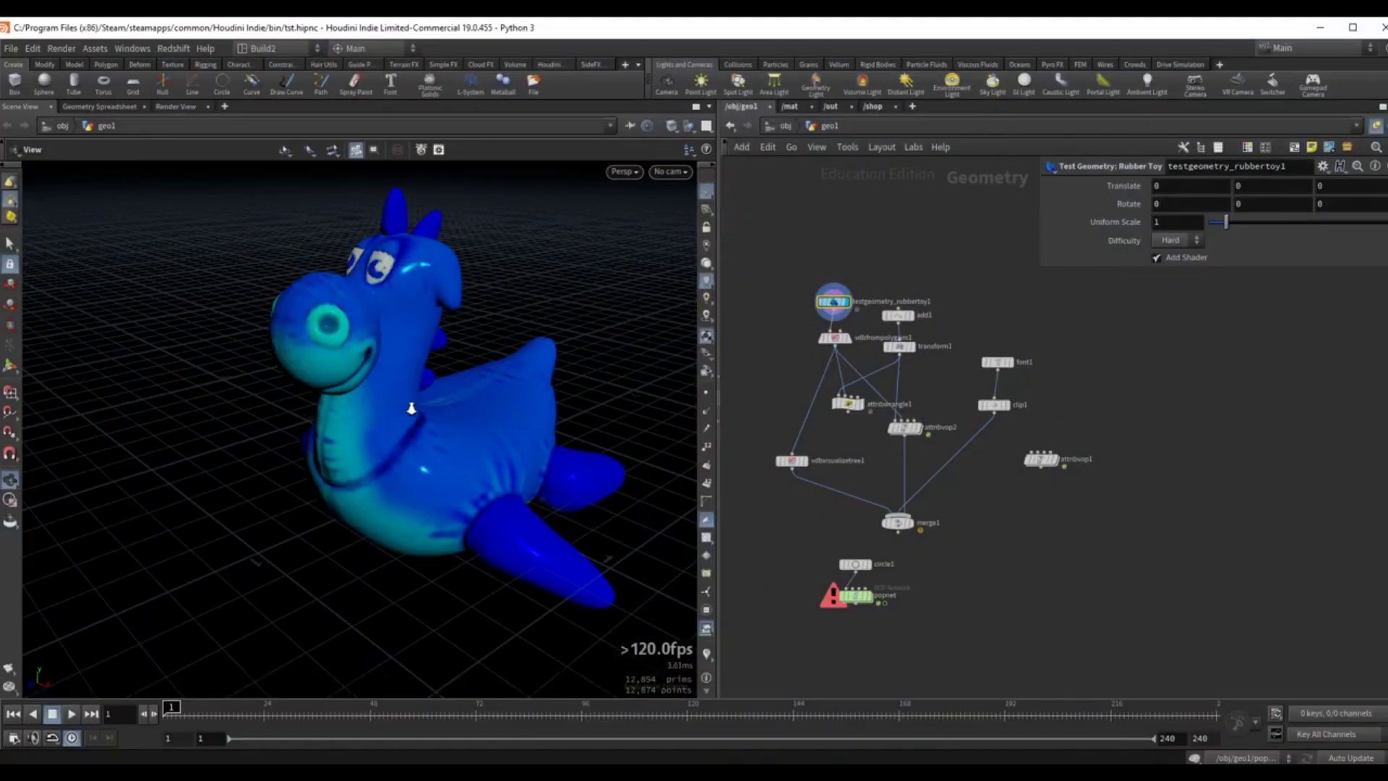
mouse_move(409, 408)
right_mouse_down()
mouse_move(468, 397)
mouse_move(432, 402)
right_mouse_up()
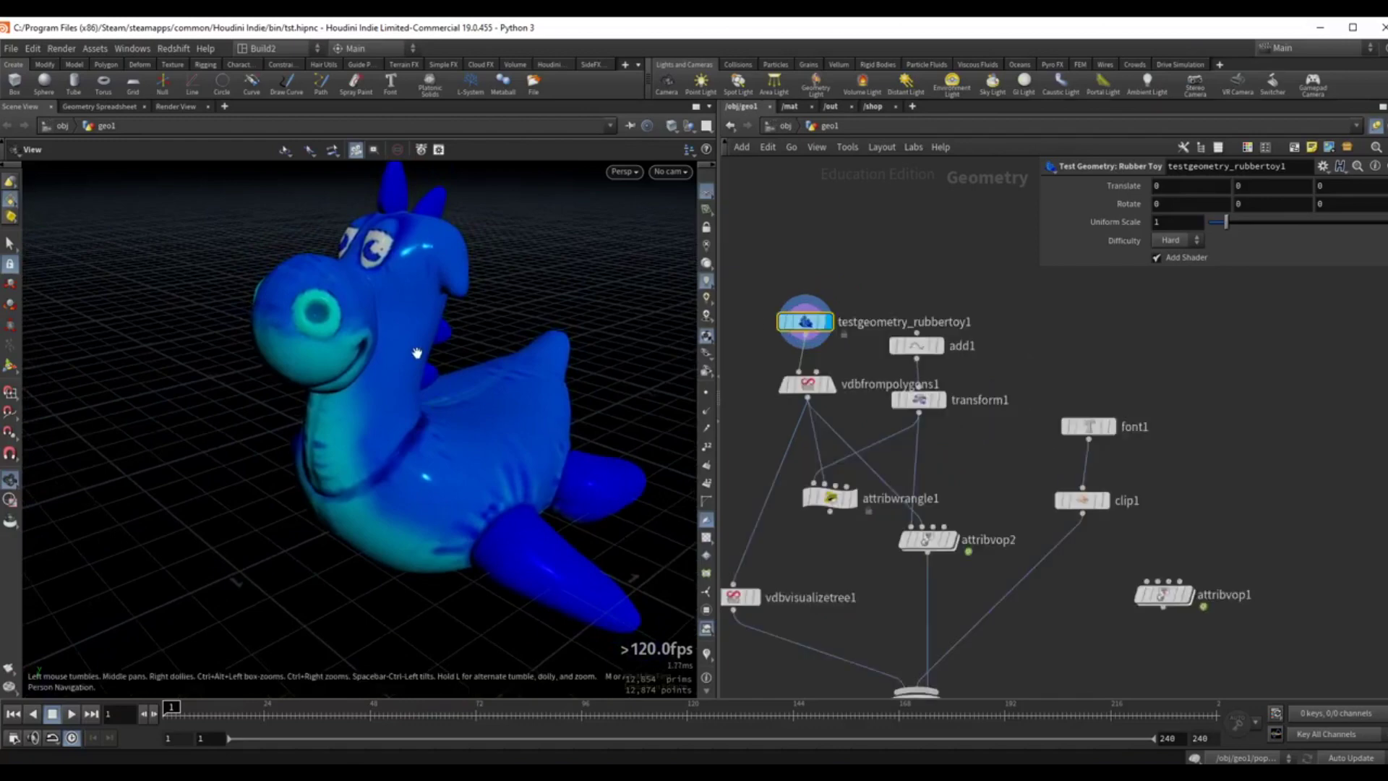
left_click_drag(417, 353, 492, 356)
middle_click_drag(767, 398, 822, 349)
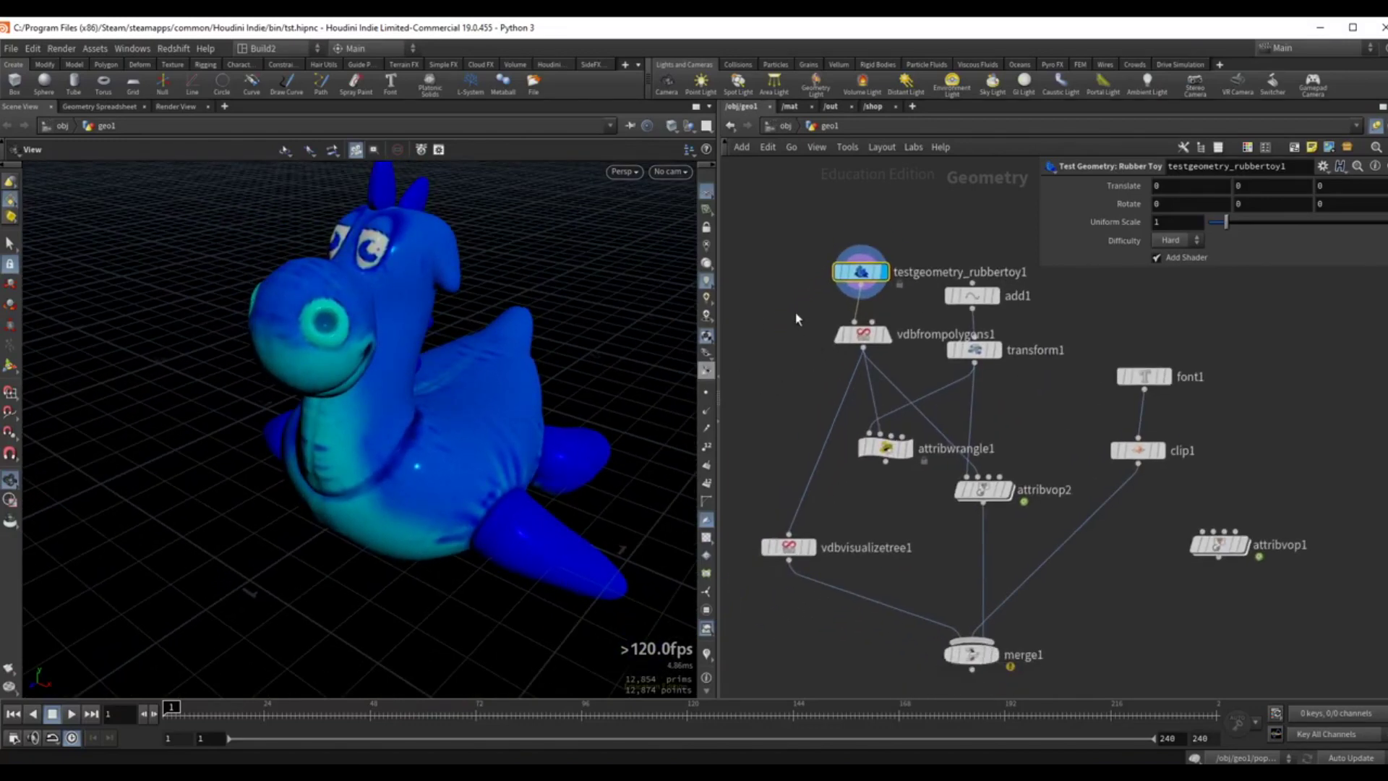
Display the output of the vdbfrompolygons1 node to examine the toy's distance field surface.
left_click_drag(795, 312, 852, 349)
left_click(887, 335)
middle_click_drag(860, 386, 873, 346)
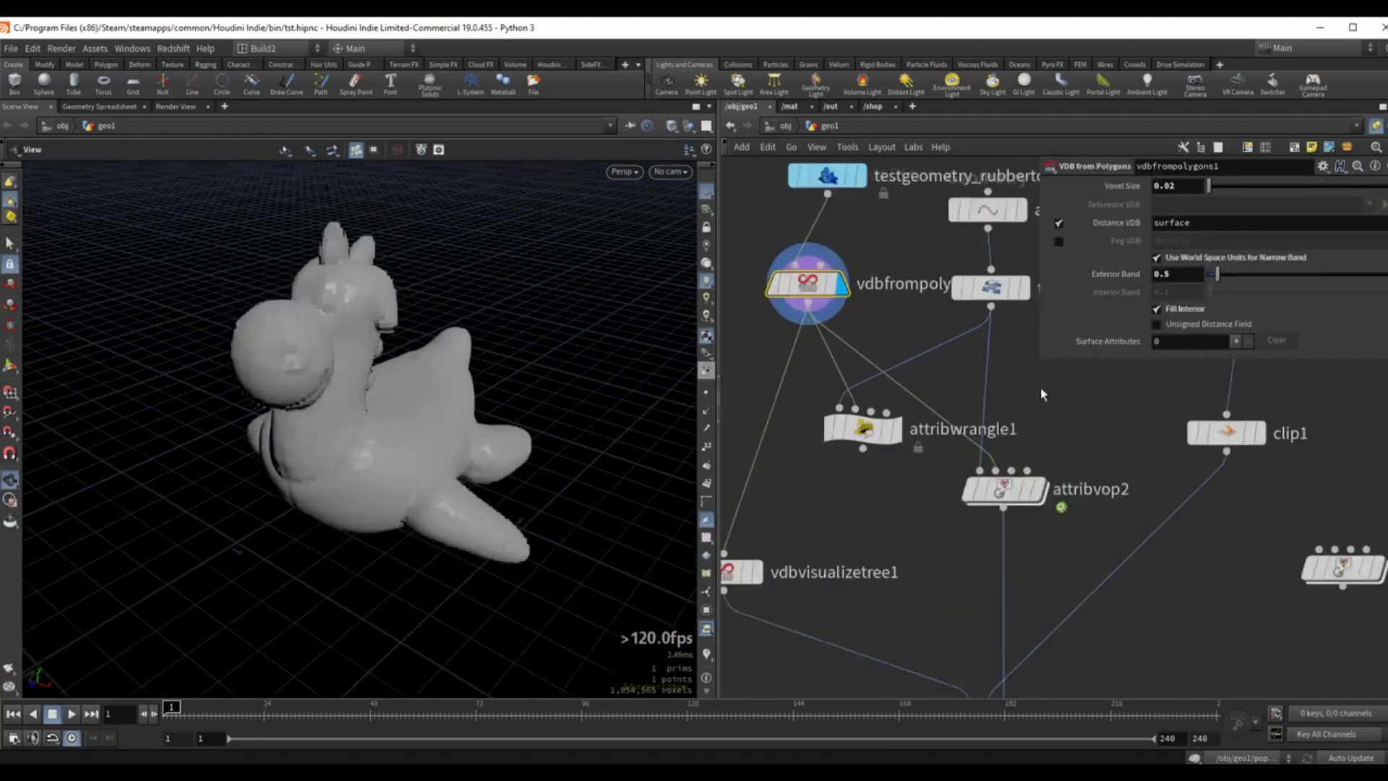
middle_click_drag(1040, 387, 909, 413)
scroll(902, 278, "down", 3)
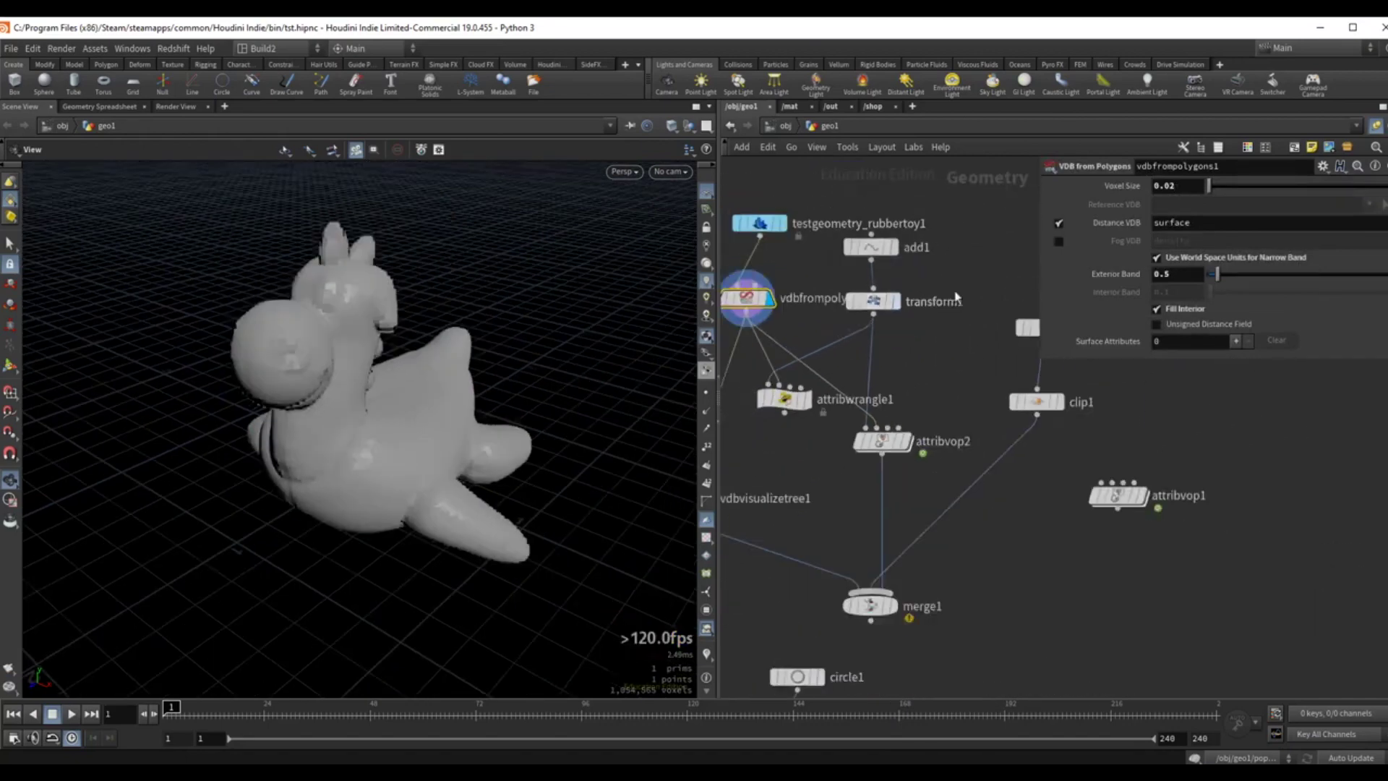
Display the single point from add1, followed by its translated position from transform1.
middle_click_drag(954, 298, 981, 325)
left_click(912, 277)
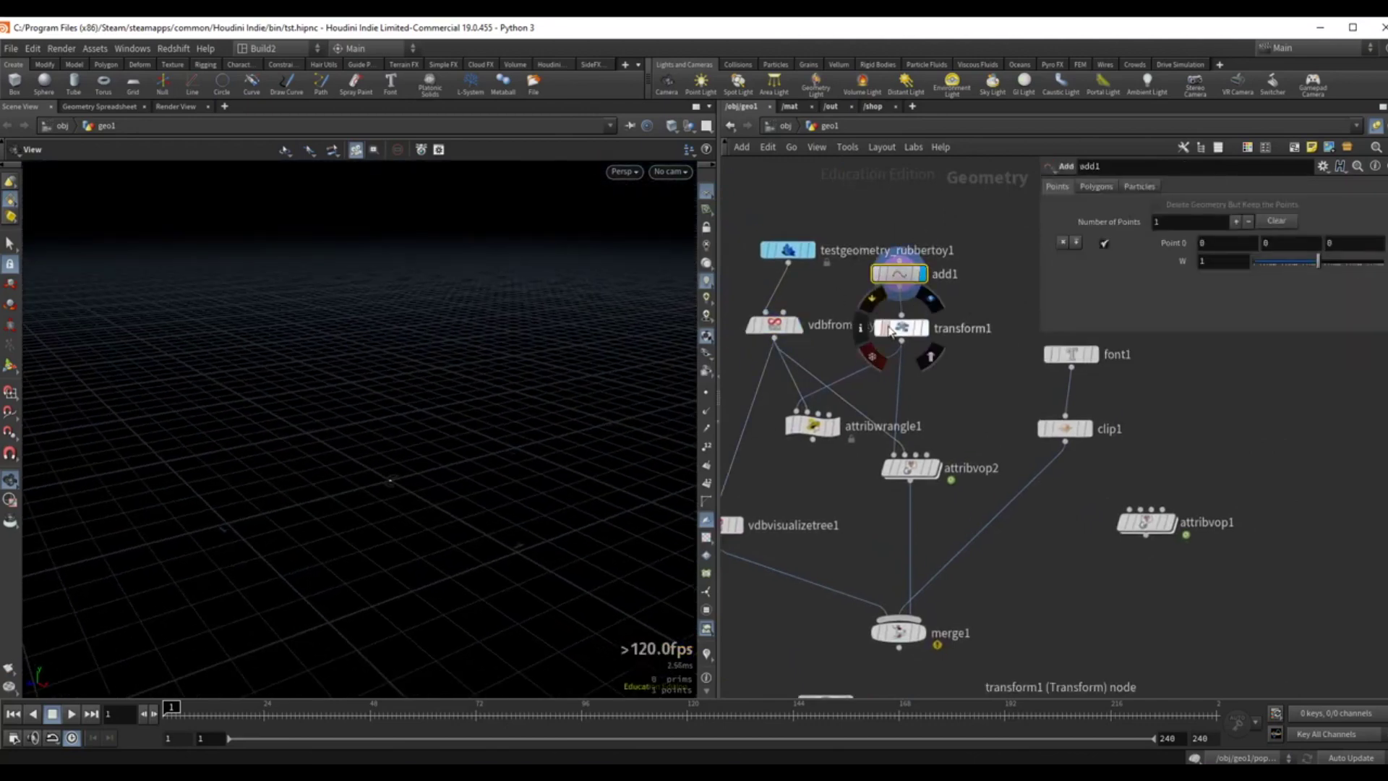
left_click(901, 327)
left_click(923, 328)
left_click_drag(570, 387, 335, 452)
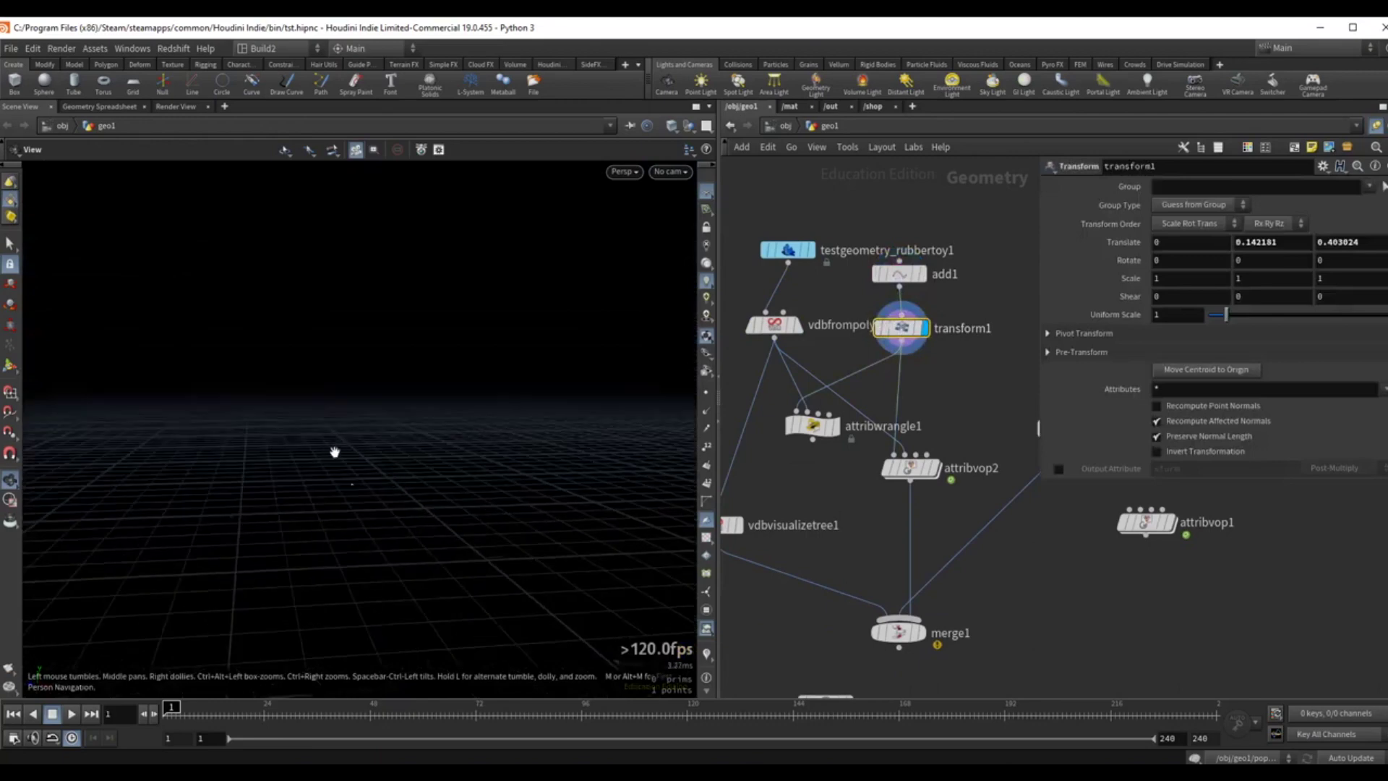
Display the merge1 node's output and switch the viewport to the Right view.
middle_click_drag(845, 553, 873, 479)
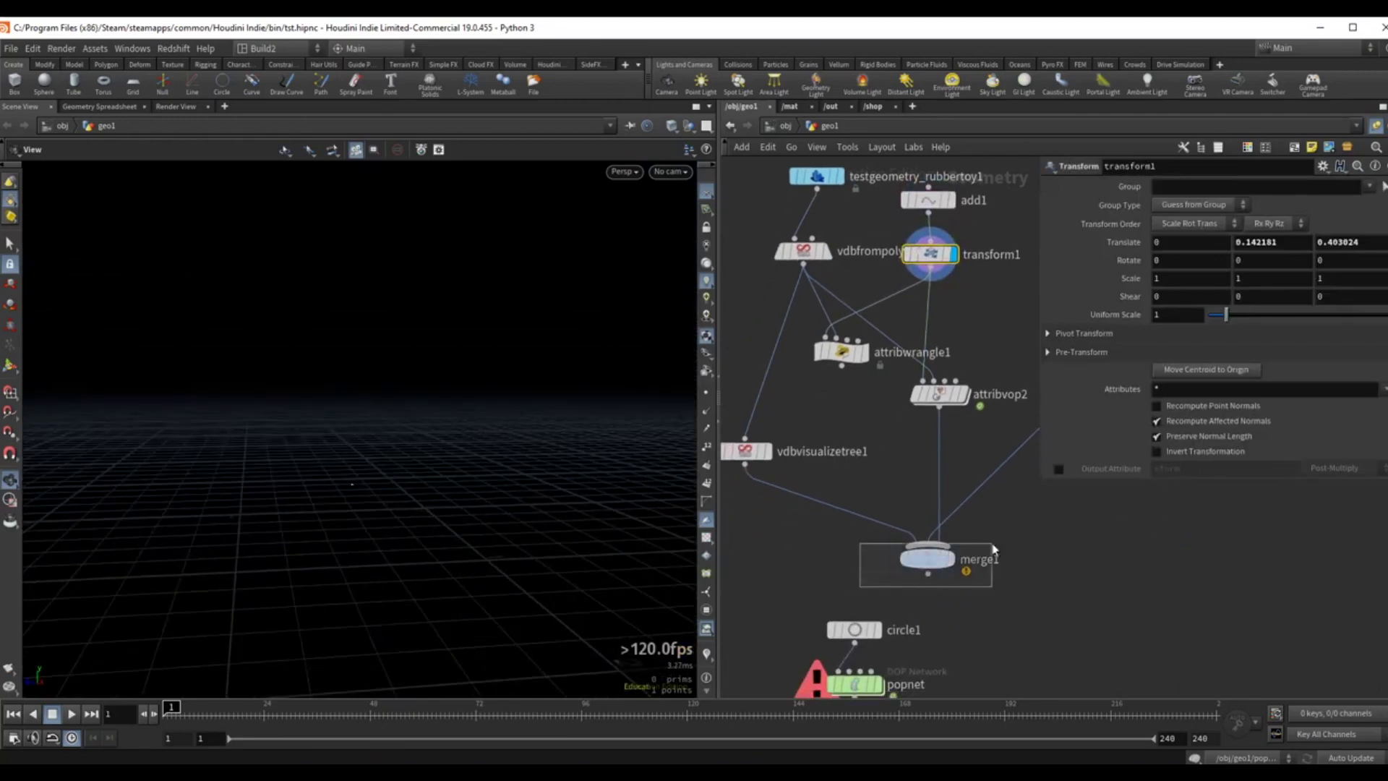
left_click_drag(994, 550, 1002, 547)
left_click(948, 559)
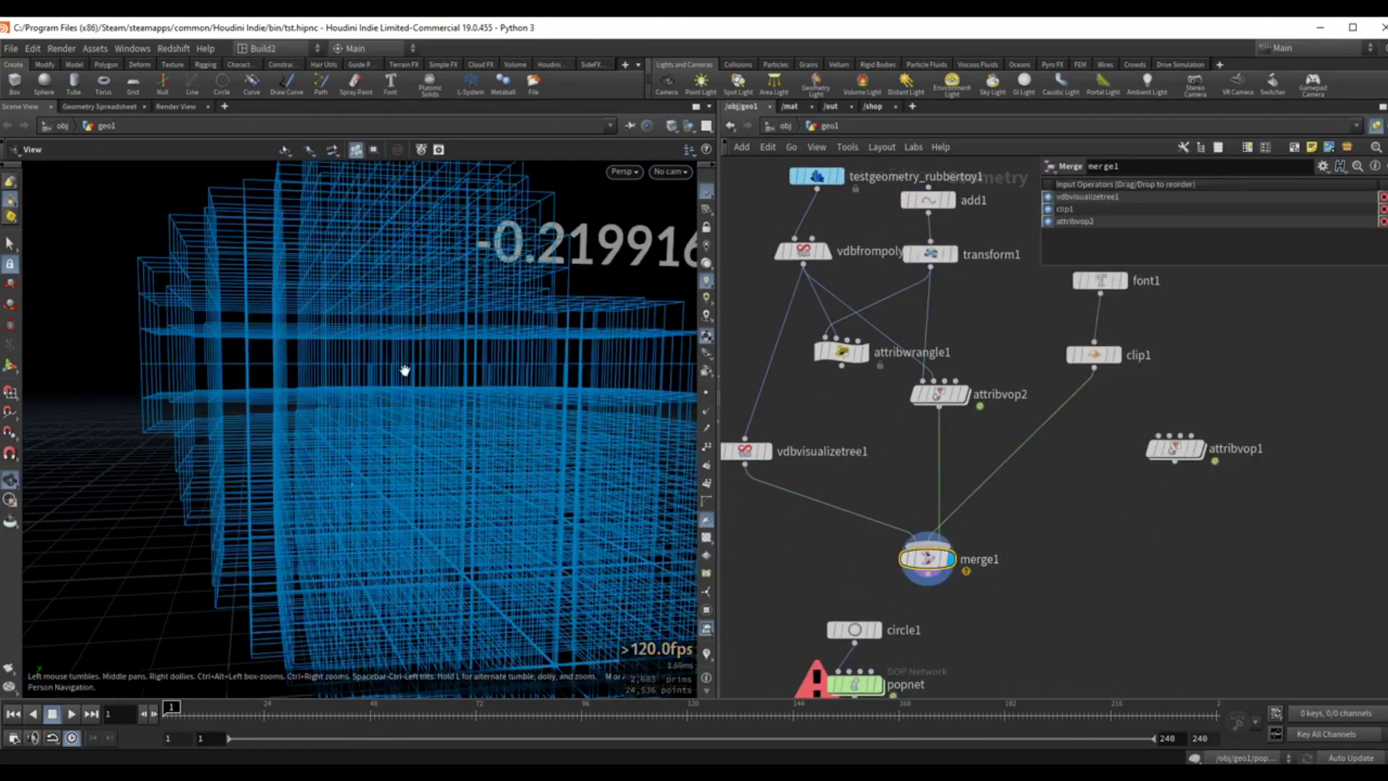
key("space+4")
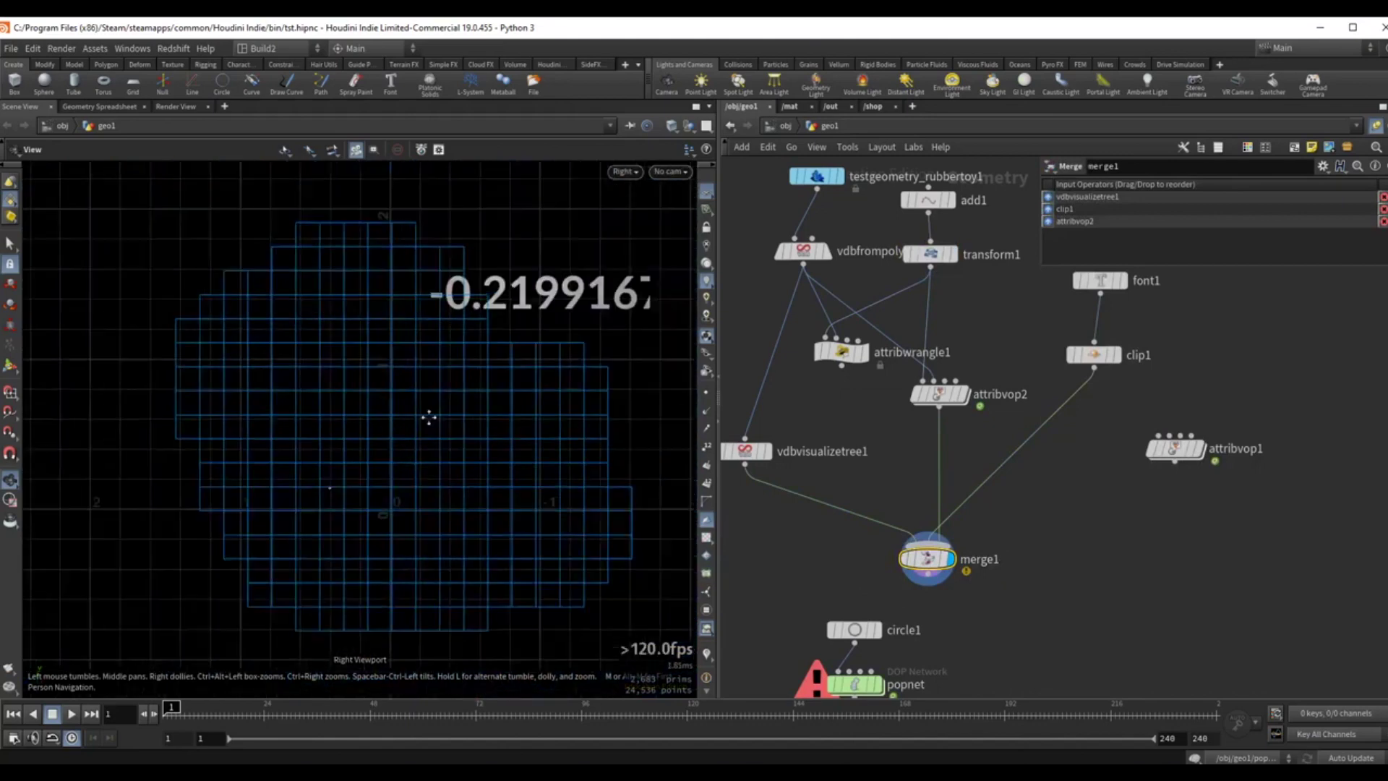
Show the rubber toy as a template wireframe over the merged VDB grid.
middle_click_drag(840, 182, 861, 212)
left_click(858, 209)
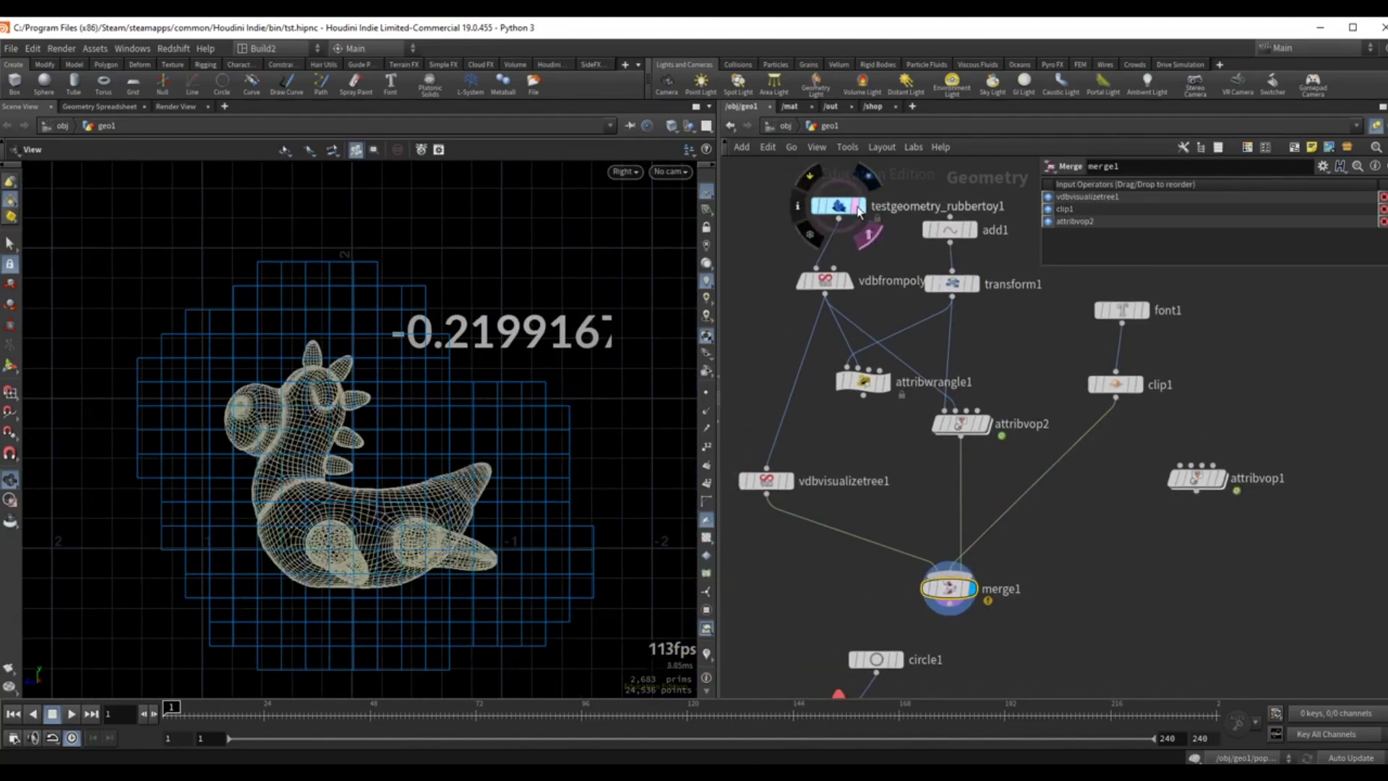
middle_click_drag(417, 395, 438, 335)
right_click_drag(438, 336, 455, 384)
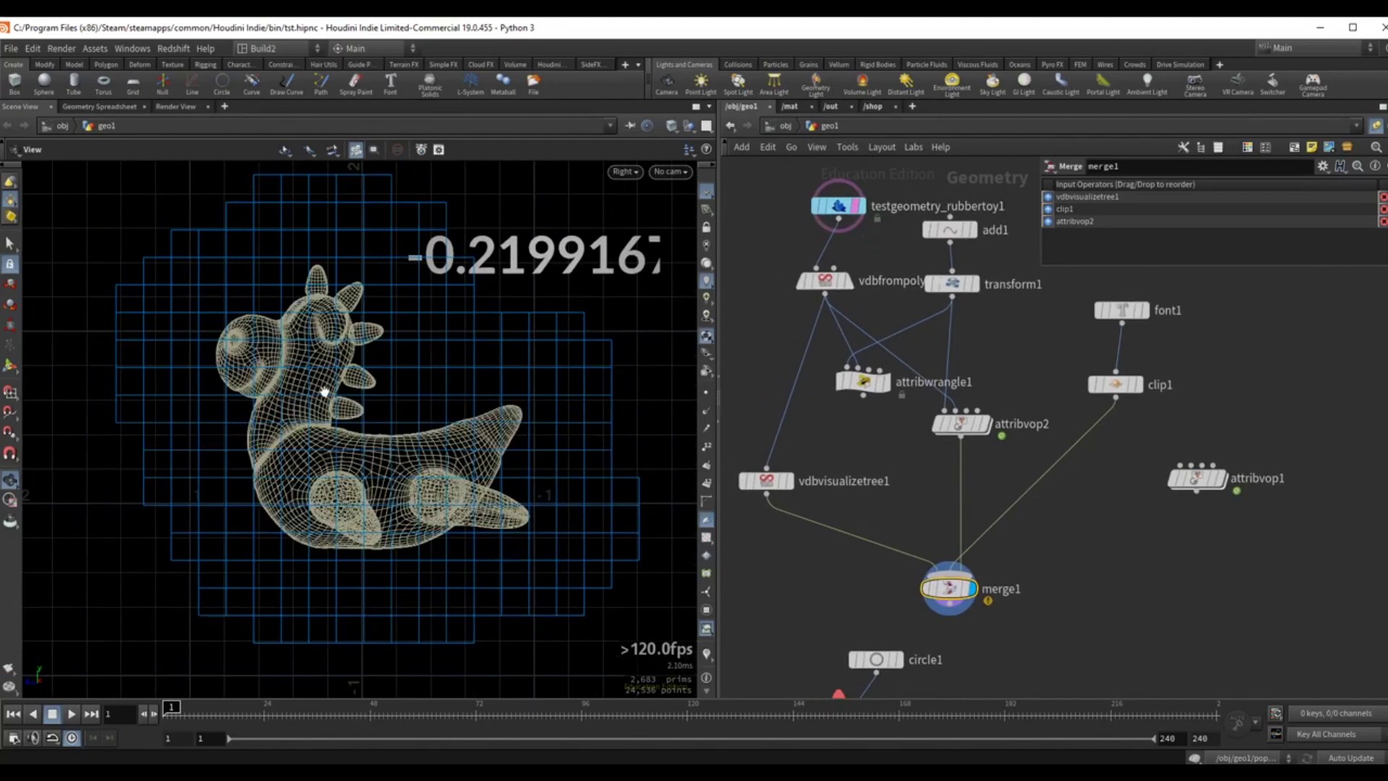
middle_click_drag(325, 393, 336, 390)
Select transform1 and move the point out past the toy's back to about Y 0.85, Z -1.13.
left_click_drag(956, 291, 985, 316)
key("Return")
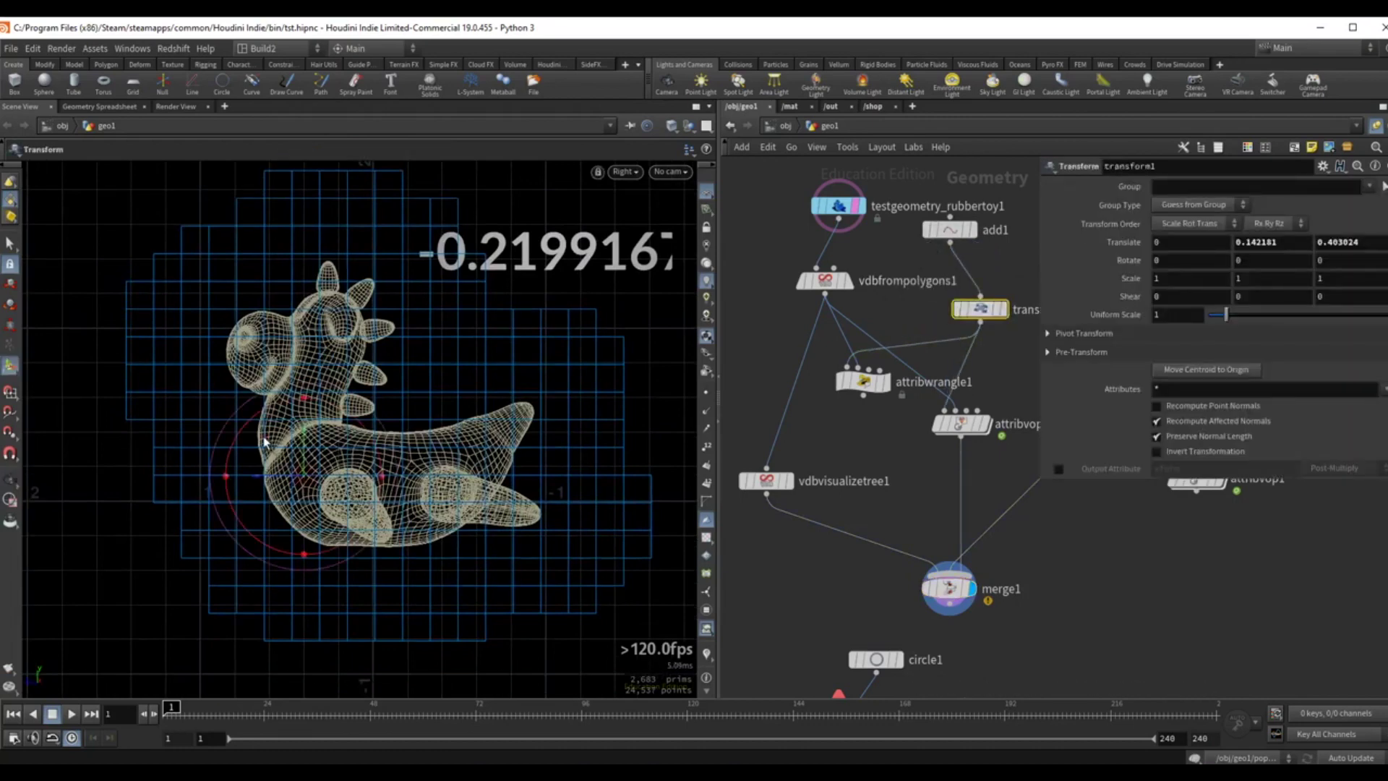
left_click_drag(264, 442, 535, 271)
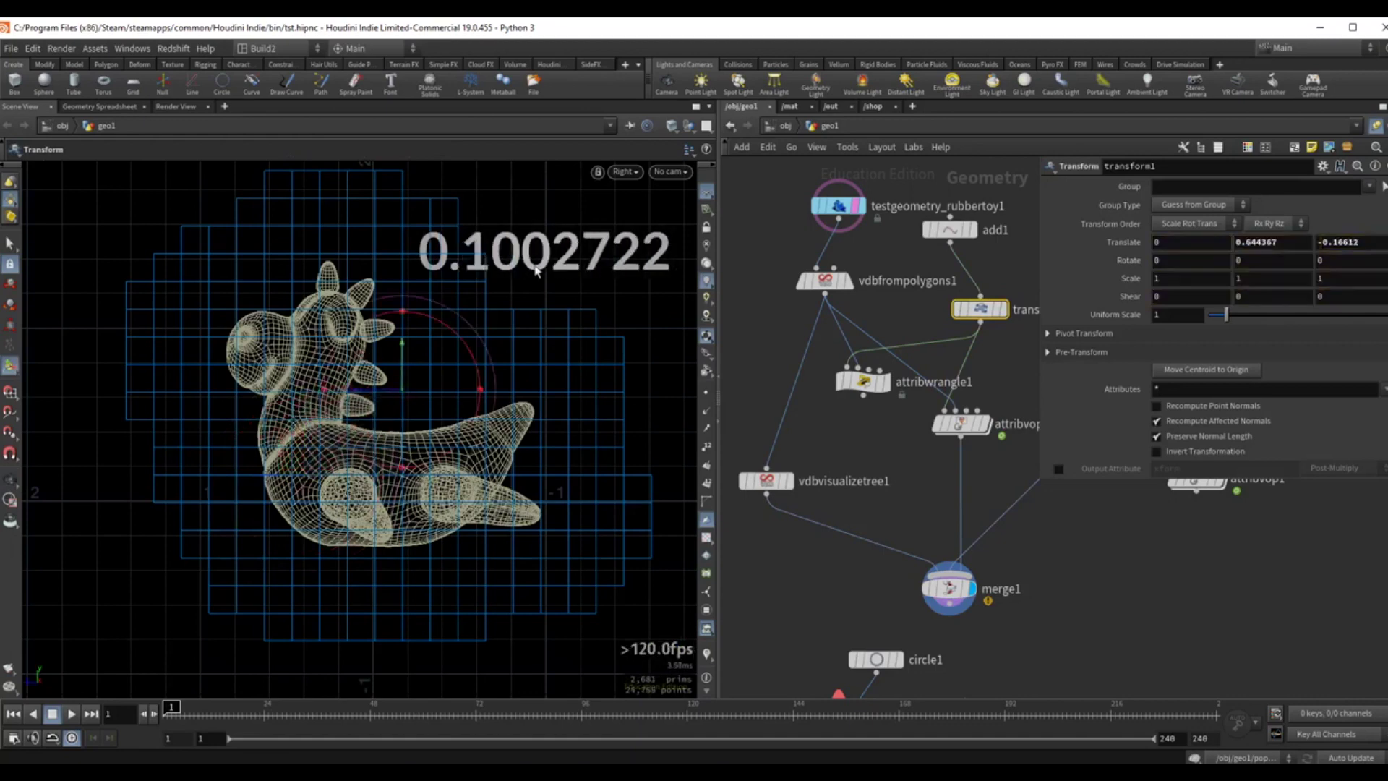
left_click_drag(365, 354, 528, 315)
right_click_drag(579, 294, 539, 301, "alt")
middle_click_drag(651, 284, 590, 307, "alt")
key("Return")
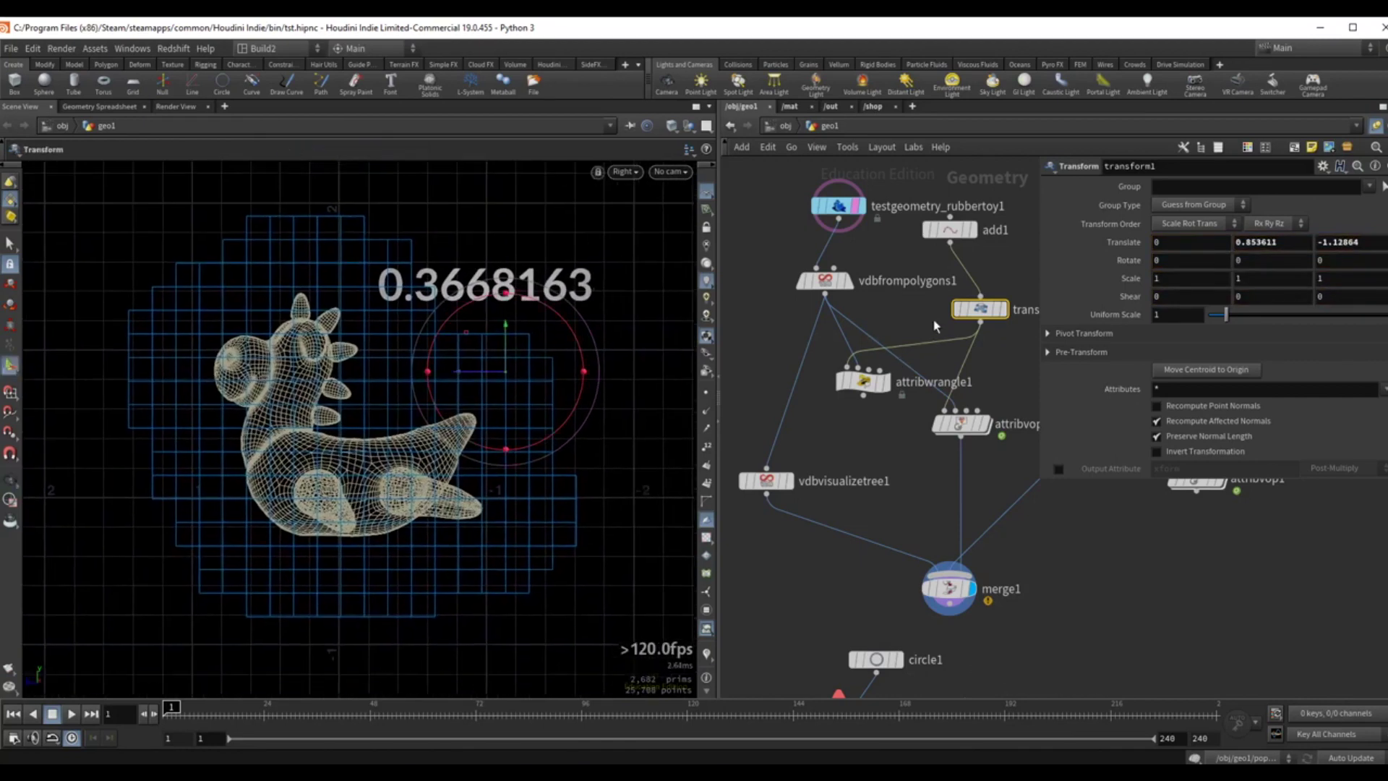
Toggle the bypass of the clip1 node off and on to compare the full and clipped distance text.
middle_click_drag(932, 318, 709, 354)
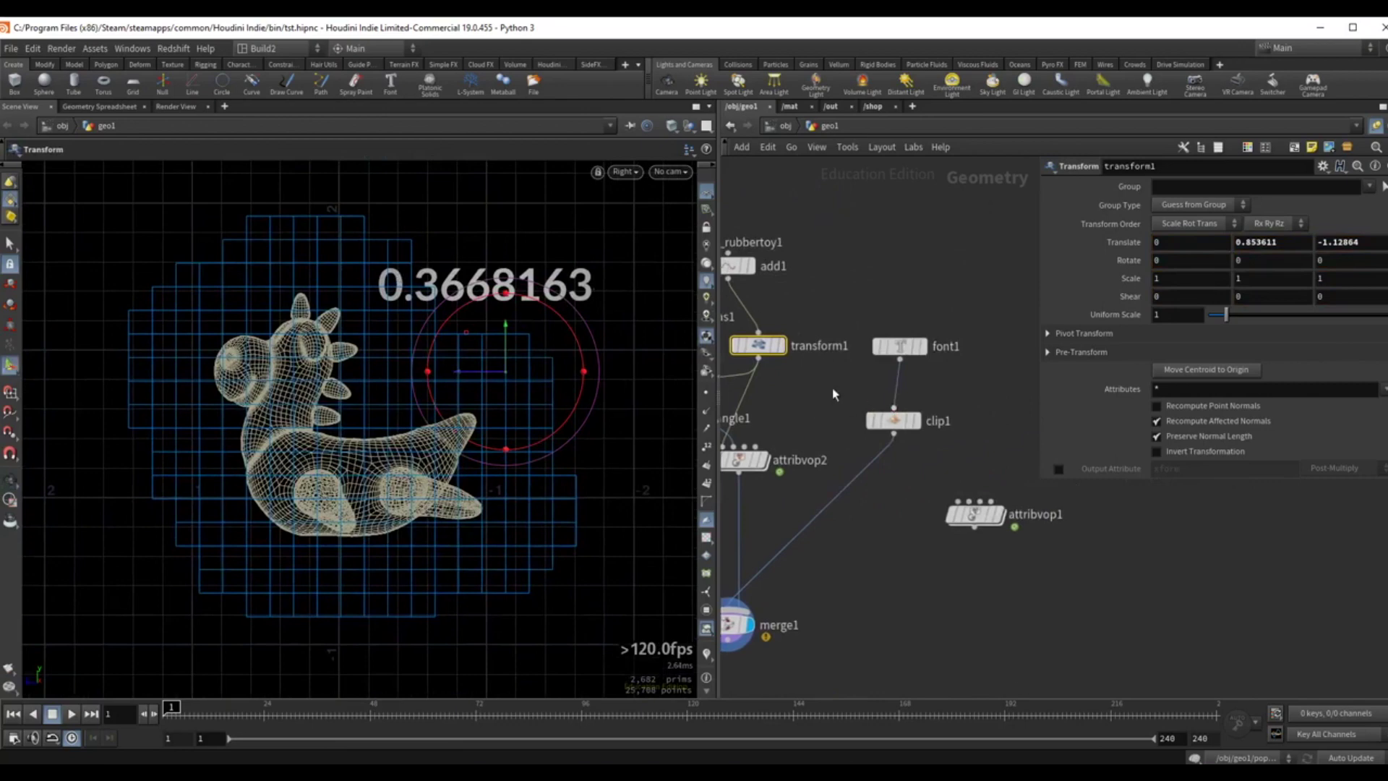
left_click_drag(840, 403, 908, 439)
key("b")
right_click_drag(565, 322, 530, 308, "alt")
middle_click_drag(528, 312, 347, 298, "alt")
key("Return")
key("b")
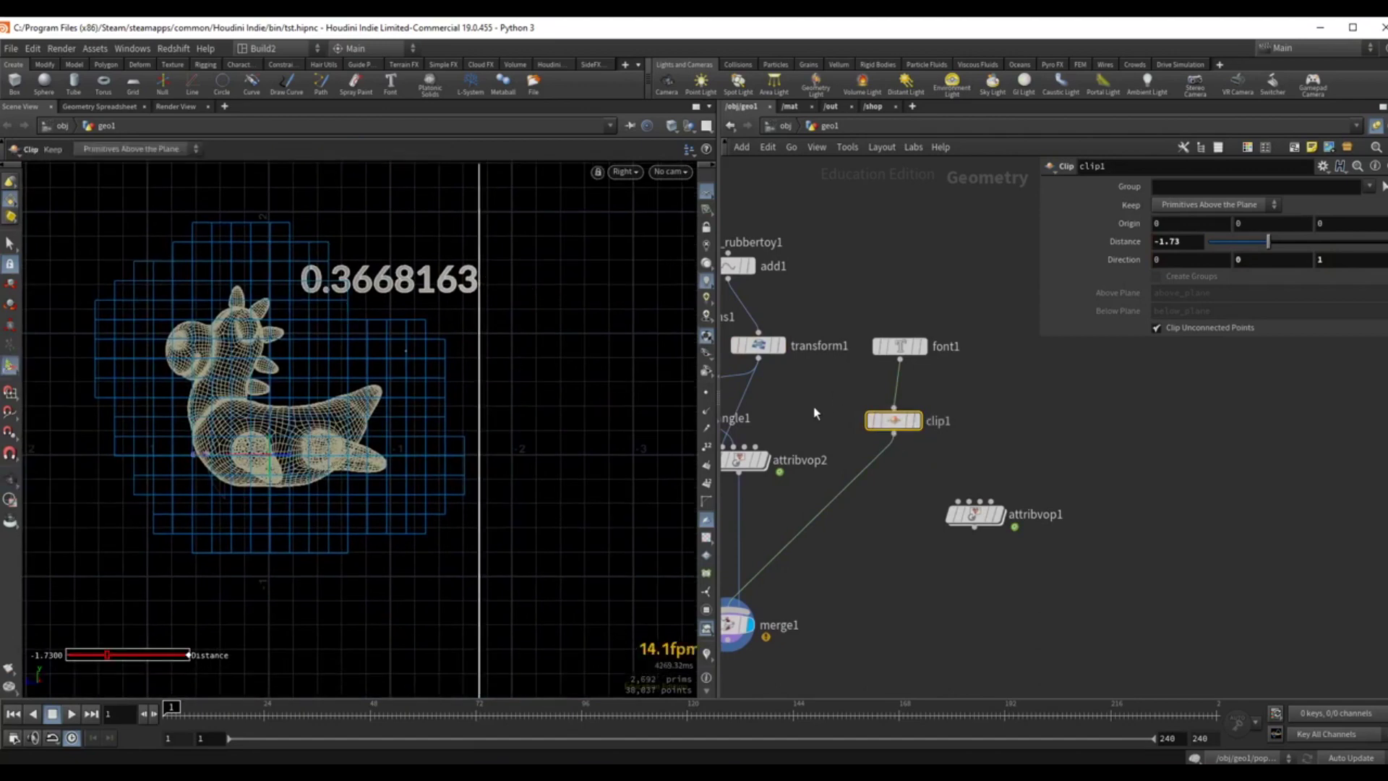
Reselect transform1 and move the sample point above the toy's tail to about Y 0.86, Z -1.03.
middle_click_drag(817, 409, 1006, 393)
left_click(947, 329)
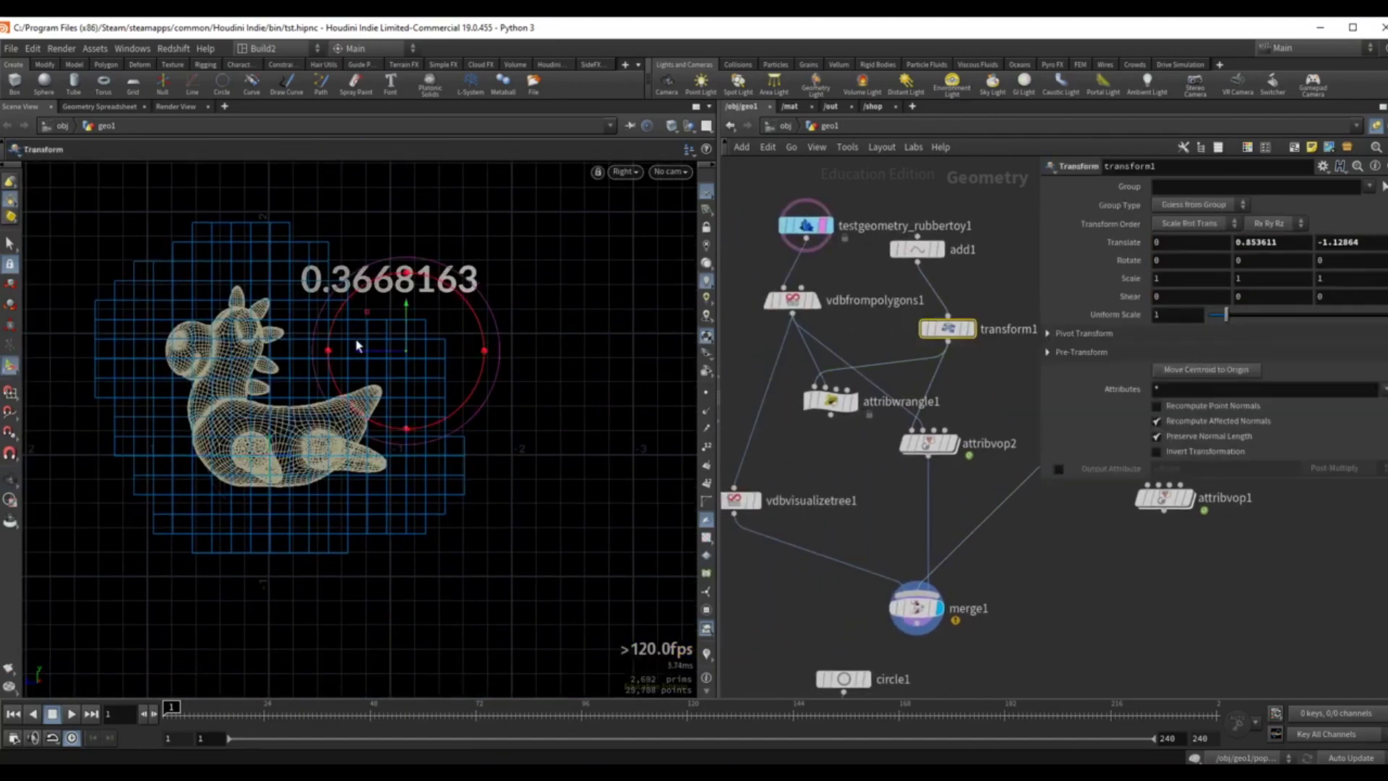
scroll(346, 352, "up", 3)
middle_click_drag(347, 352, 447, 333, "alt")
left_click_drag(508, 294, 488, 292)
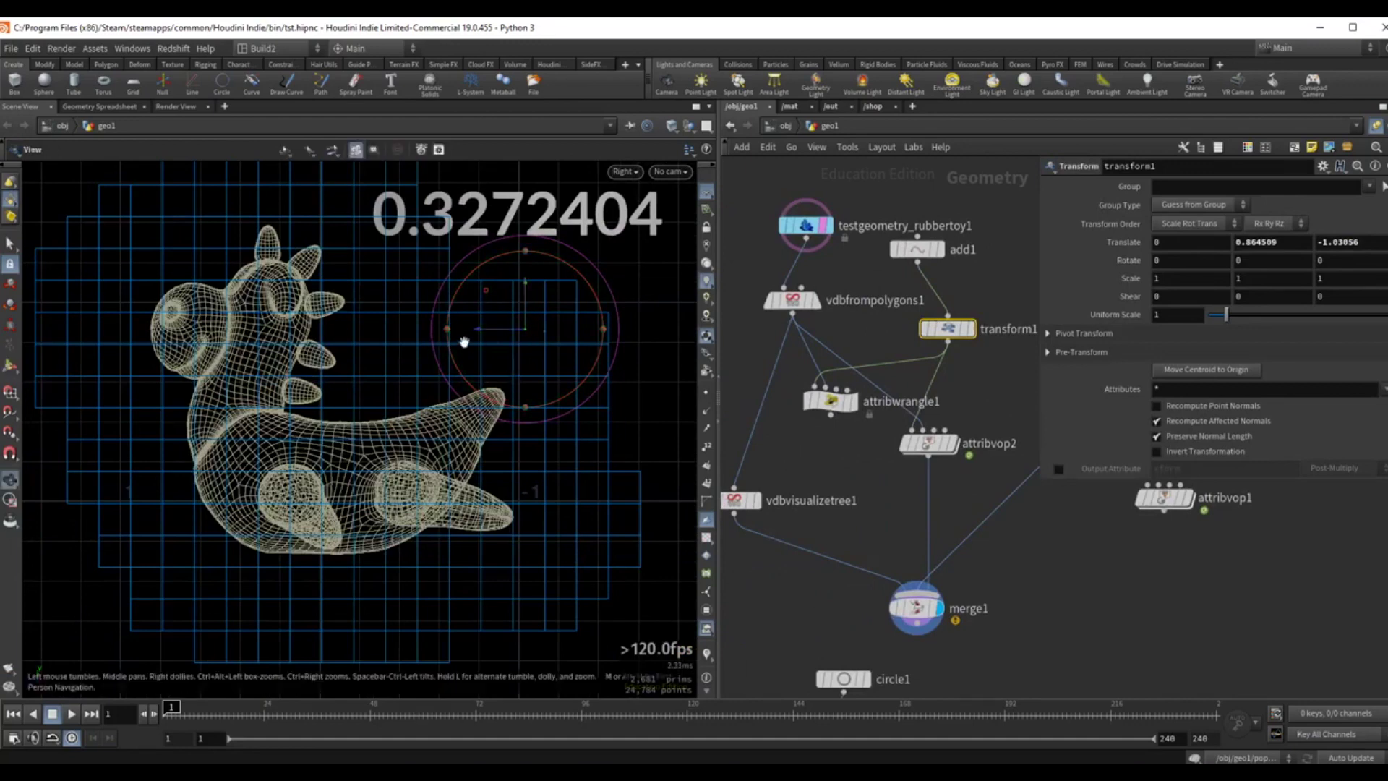
Move the sample point inside the toy's body to about Y 0.18, Z -0.10.
scroll(527, 348, "up", 3)
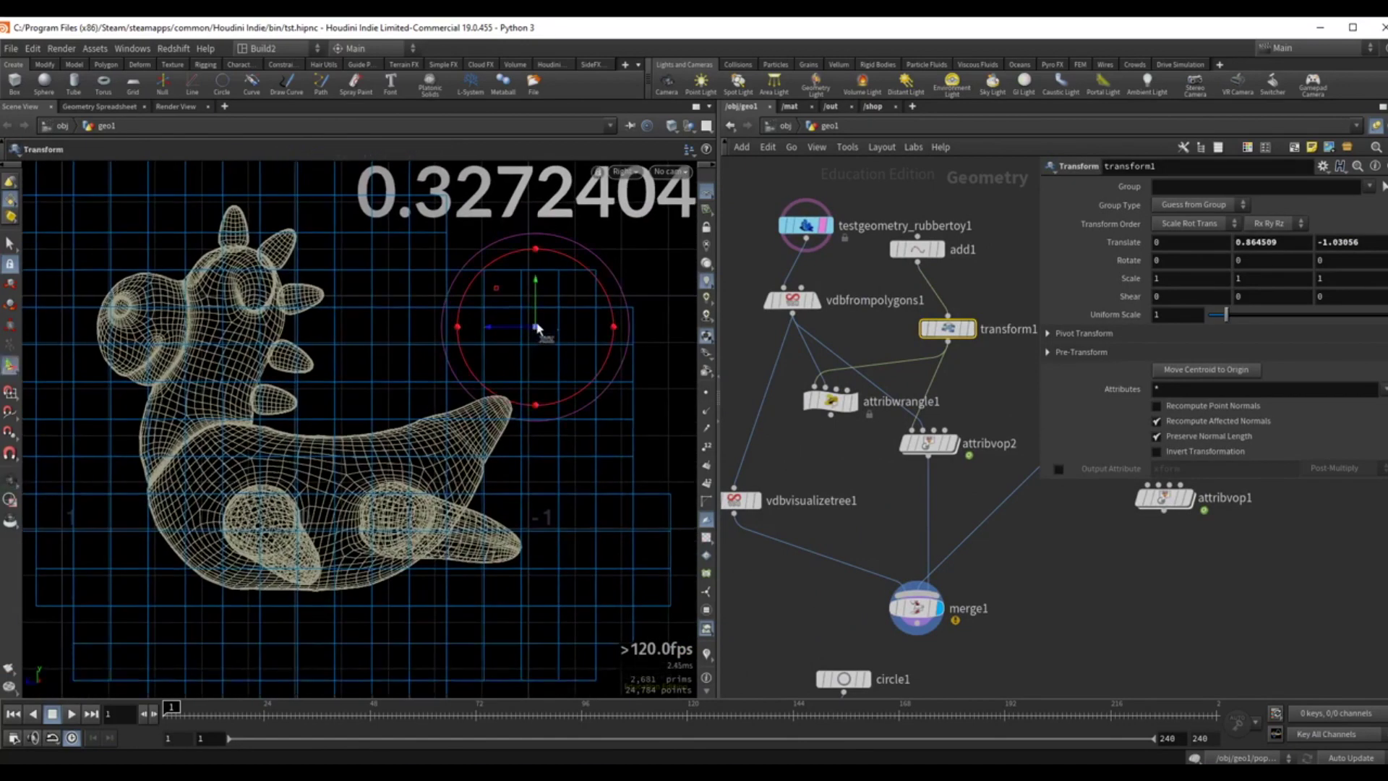
left_click_drag(496, 296, 281, 455)
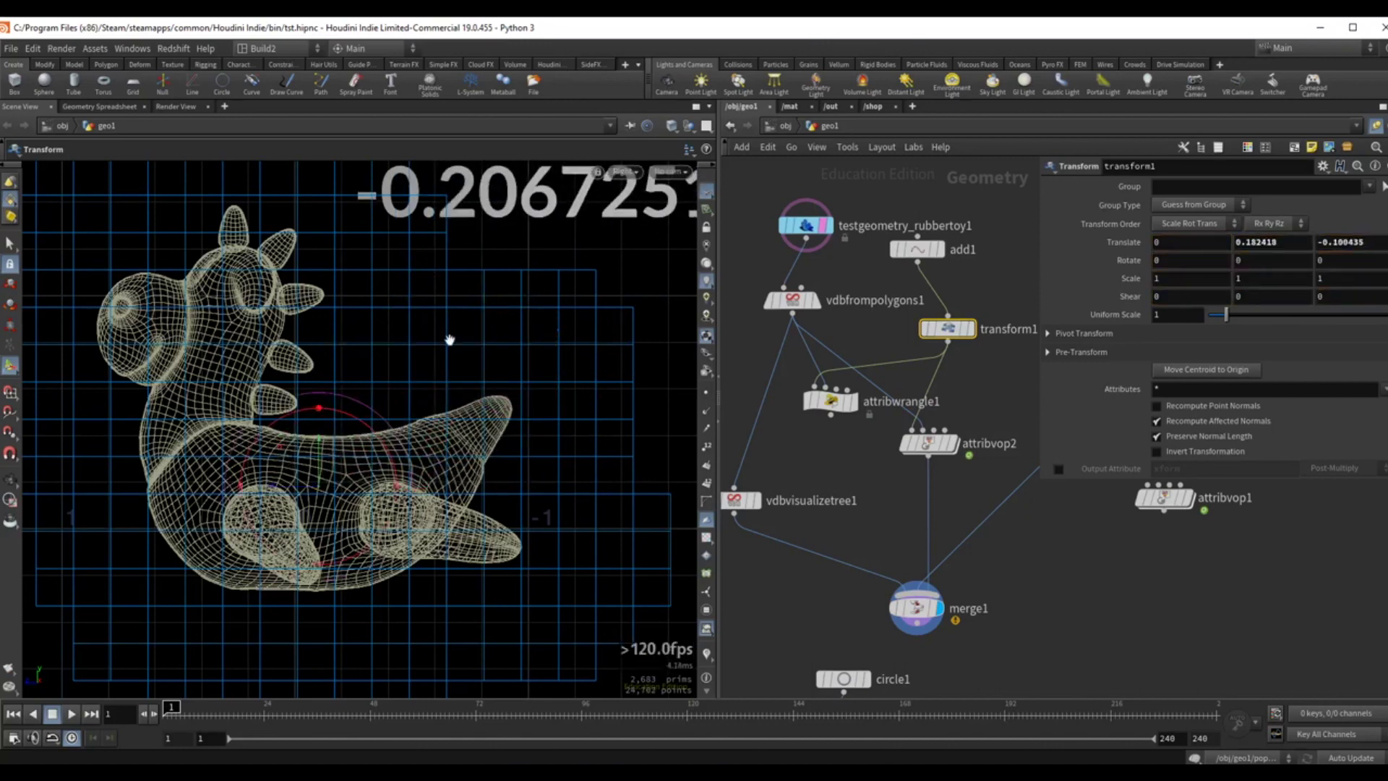
right_click_drag(419, 367, 394, 377, "alt")
Move the sample point out above the toy's back to about Y 0.72, Z -0.50.
left_click_drag(300, 437, 376, 292)
middle_click_drag(374, 359, 419, 375, "alt")
right_click_drag(418, 375, 459, 370, "alt")
mouse_move(459, 370)
middle_mouse_down()
mouse_move(440, 357)
mouse_move(444, 382)
middle_mouse_up()
key("t")
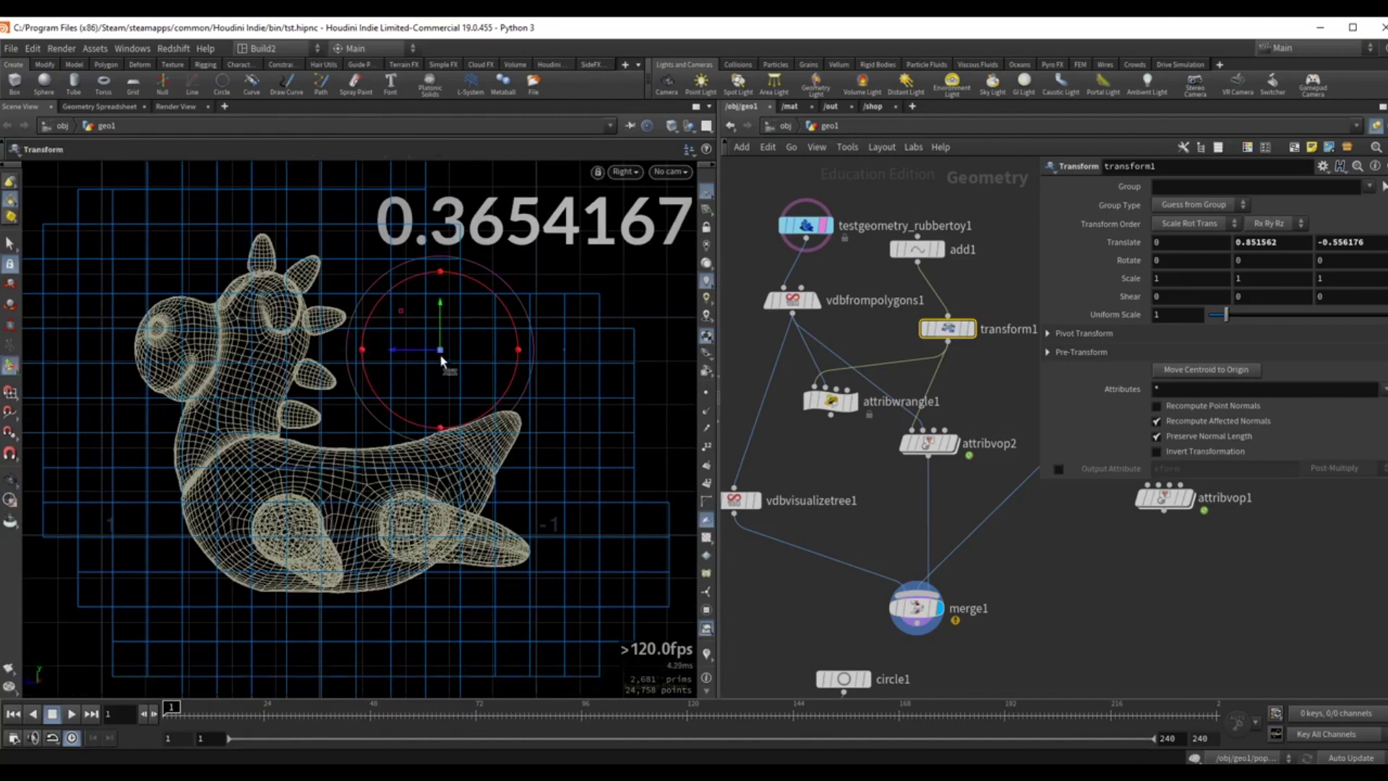
left_click_drag(401, 311, 390, 349)
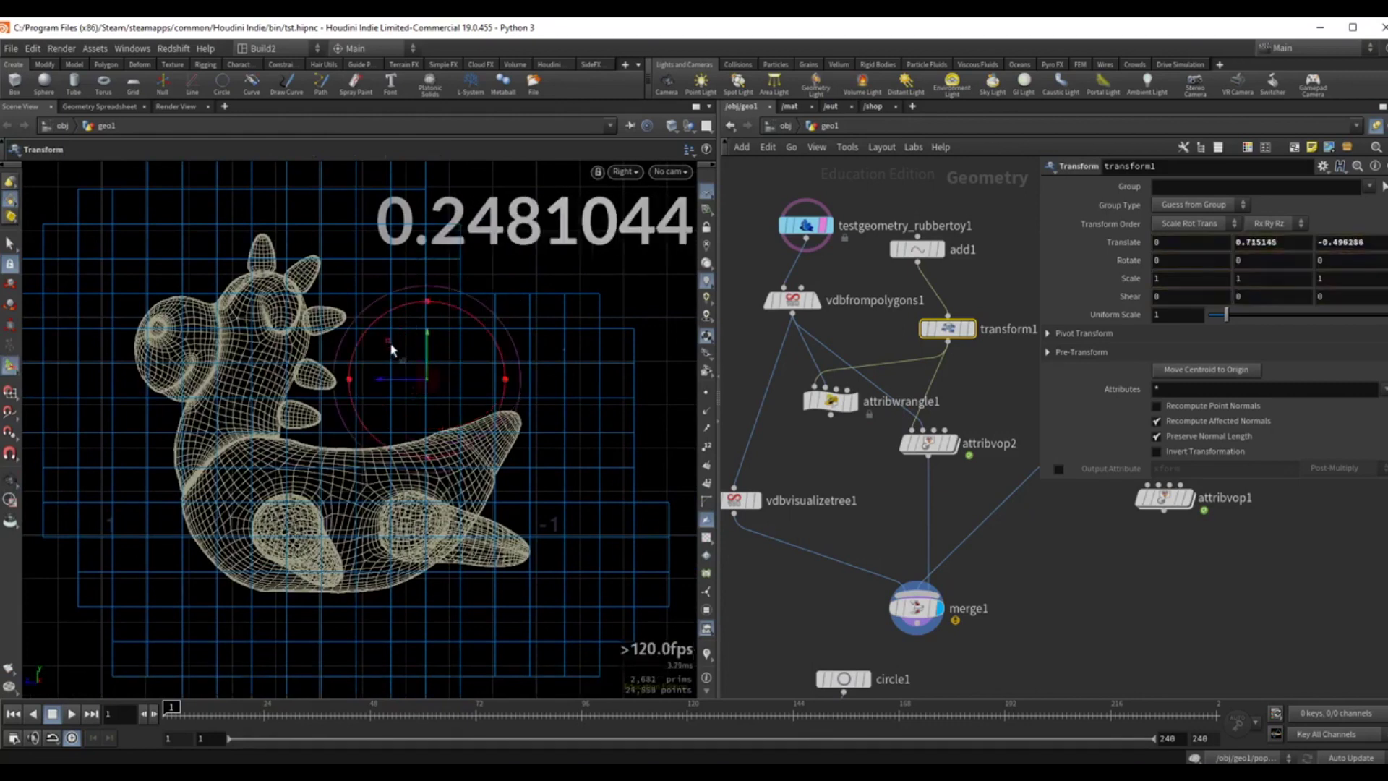
Turn on the viewport visualizers to draw the point's gradient direction and move the point down through the toy's body.
left_click(706, 653)
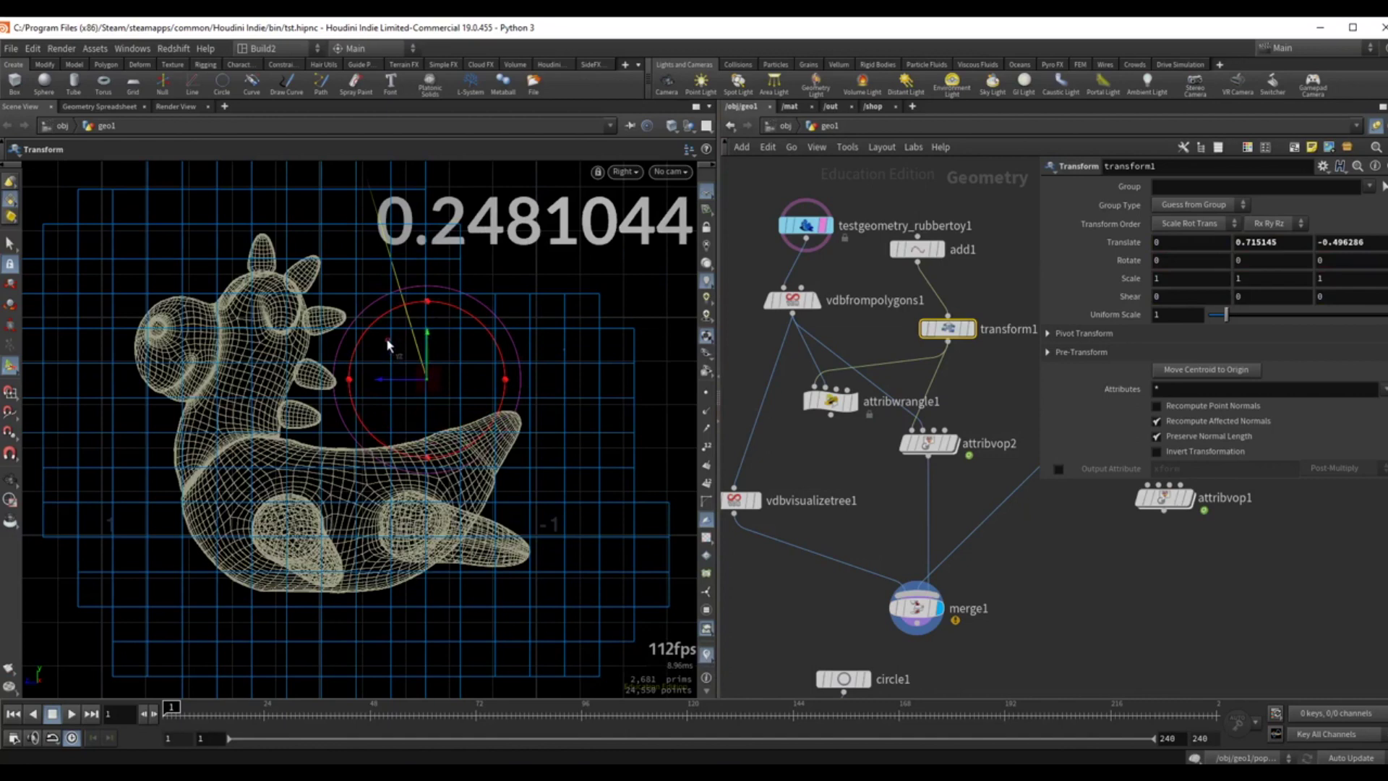
left_click_drag(386, 337, 409, 566)
middle_click_drag(437, 492, 466, 425, "alt")
Move the sample point just inside the toy's chest to about Y 0.10, Z 0.45.
left_click_drag(438, 497, 254, 439)
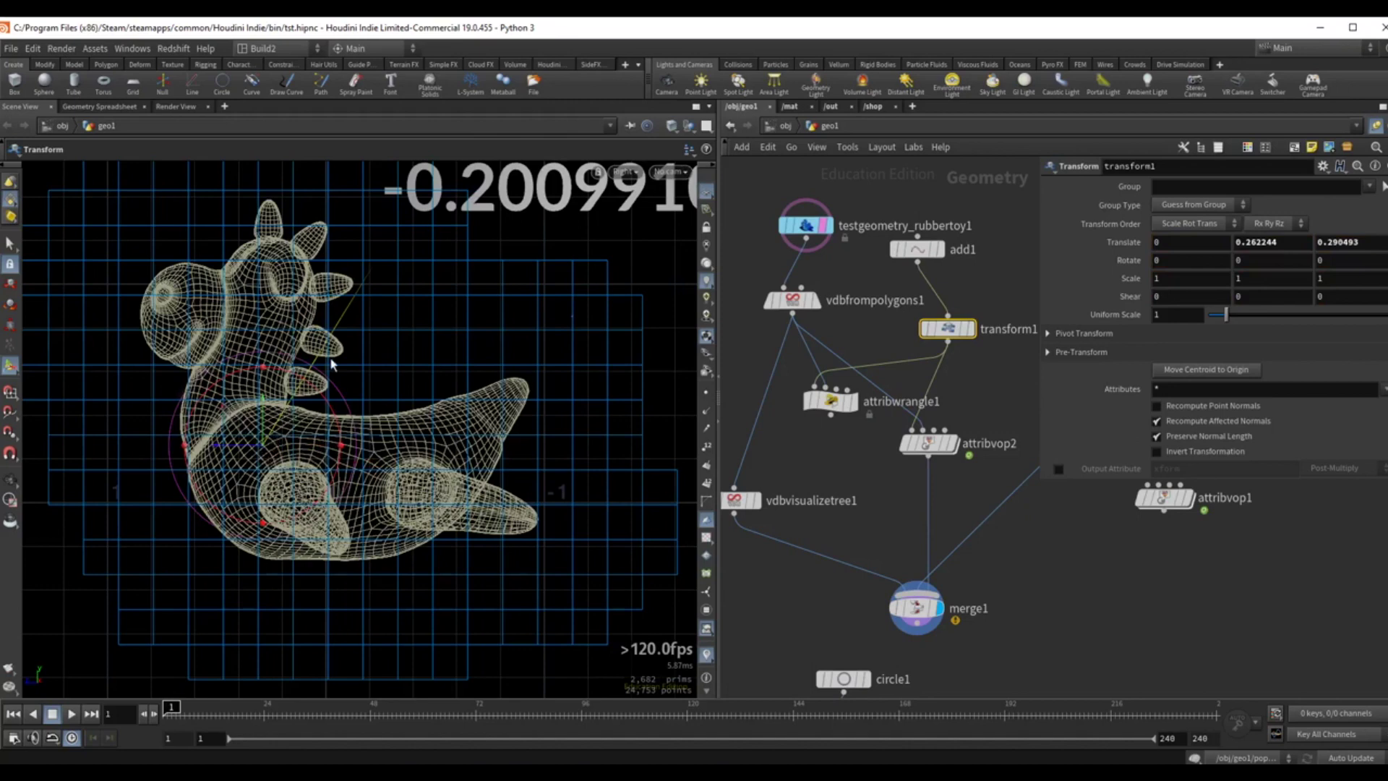
left_click_drag(224, 411, 202, 454)
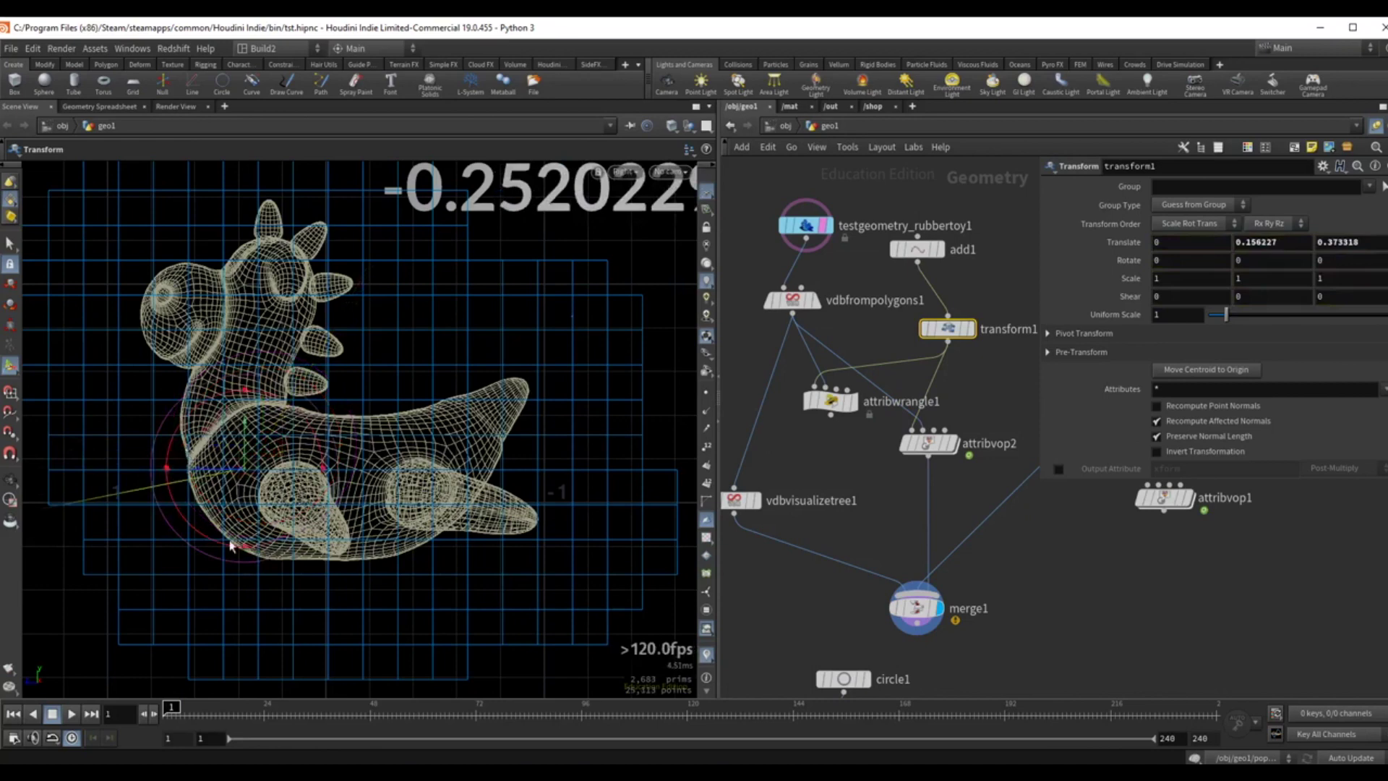
left_click_drag(206, 438, 188, 449)
Open attribvop2 and reposition its Volume Gradient and dir Bind nodes to examine how they are connected.
middle_click_drag(929, 449, 877, 419)
left_click_drag(874, 417, 868, 435)
mouse_move(868, 436)
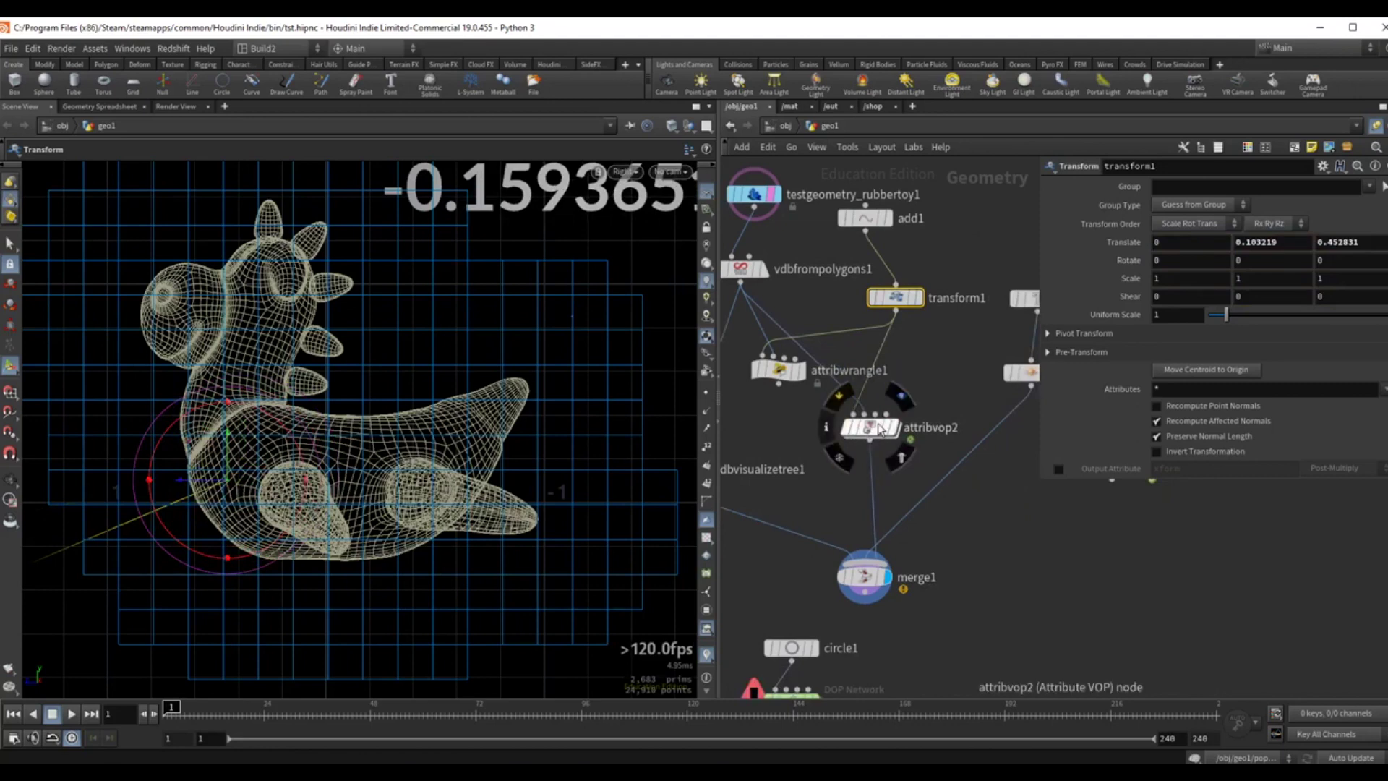
double_click(873, 427)
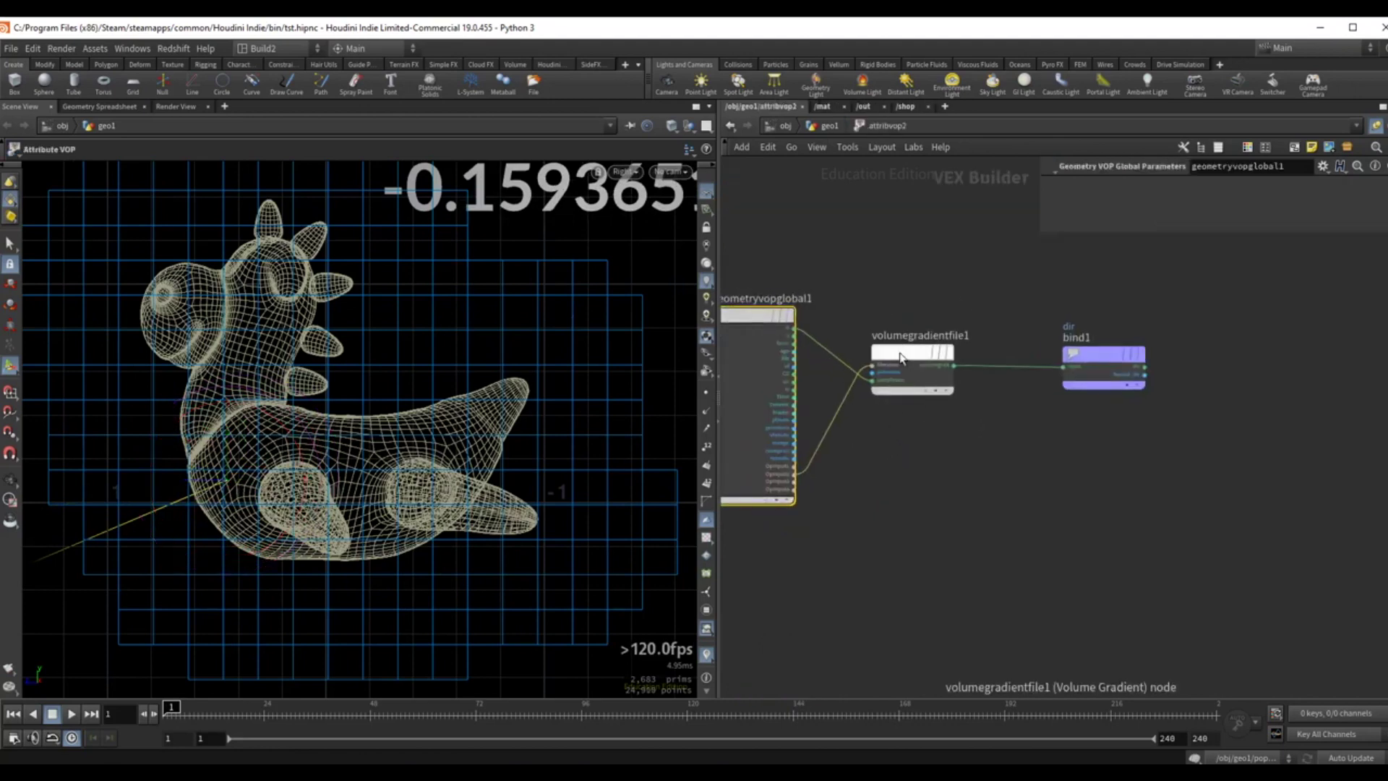
left_click_drag(912, 370, 907, 431)
scroll(908, 430, "up", 1)
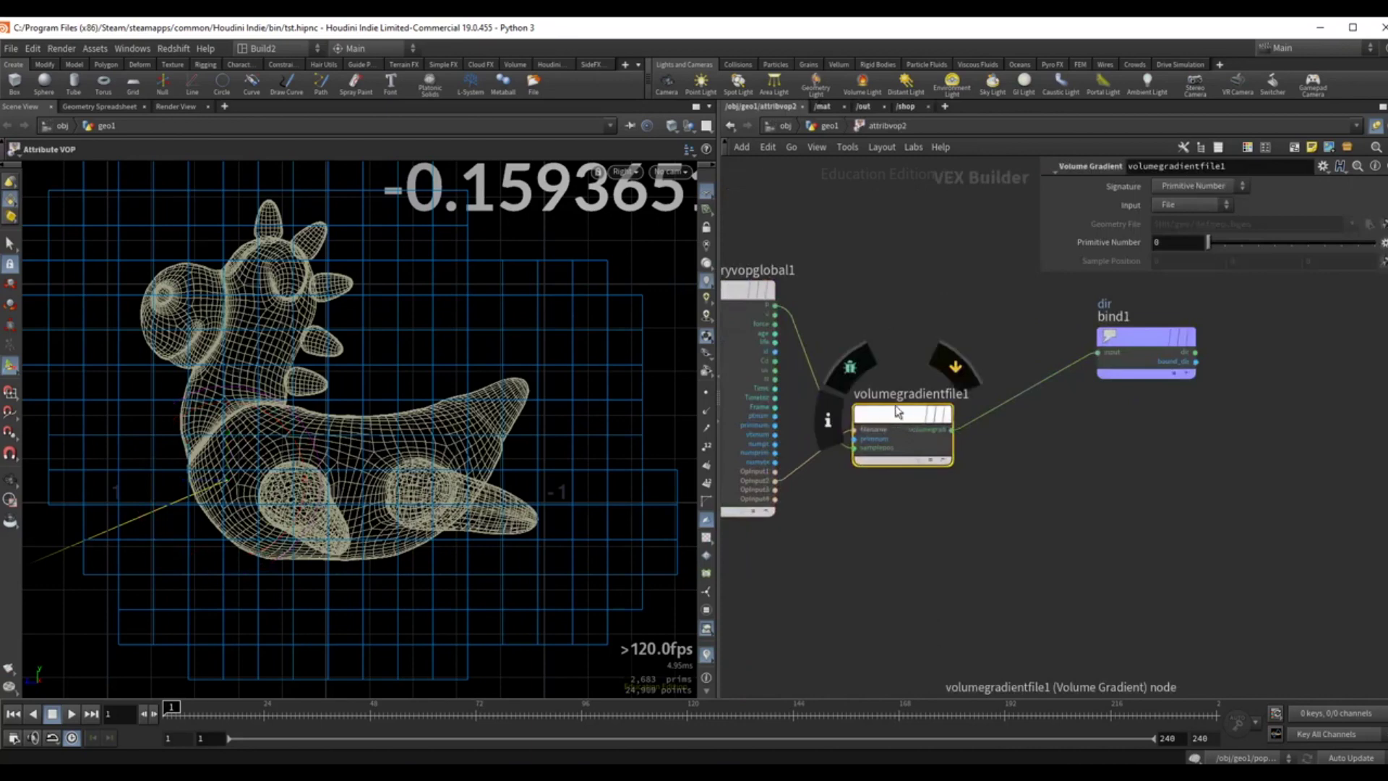
left_click_drag(1147, 338, 1168, 387)
middle_click_drag(906, 347, 976, 322)
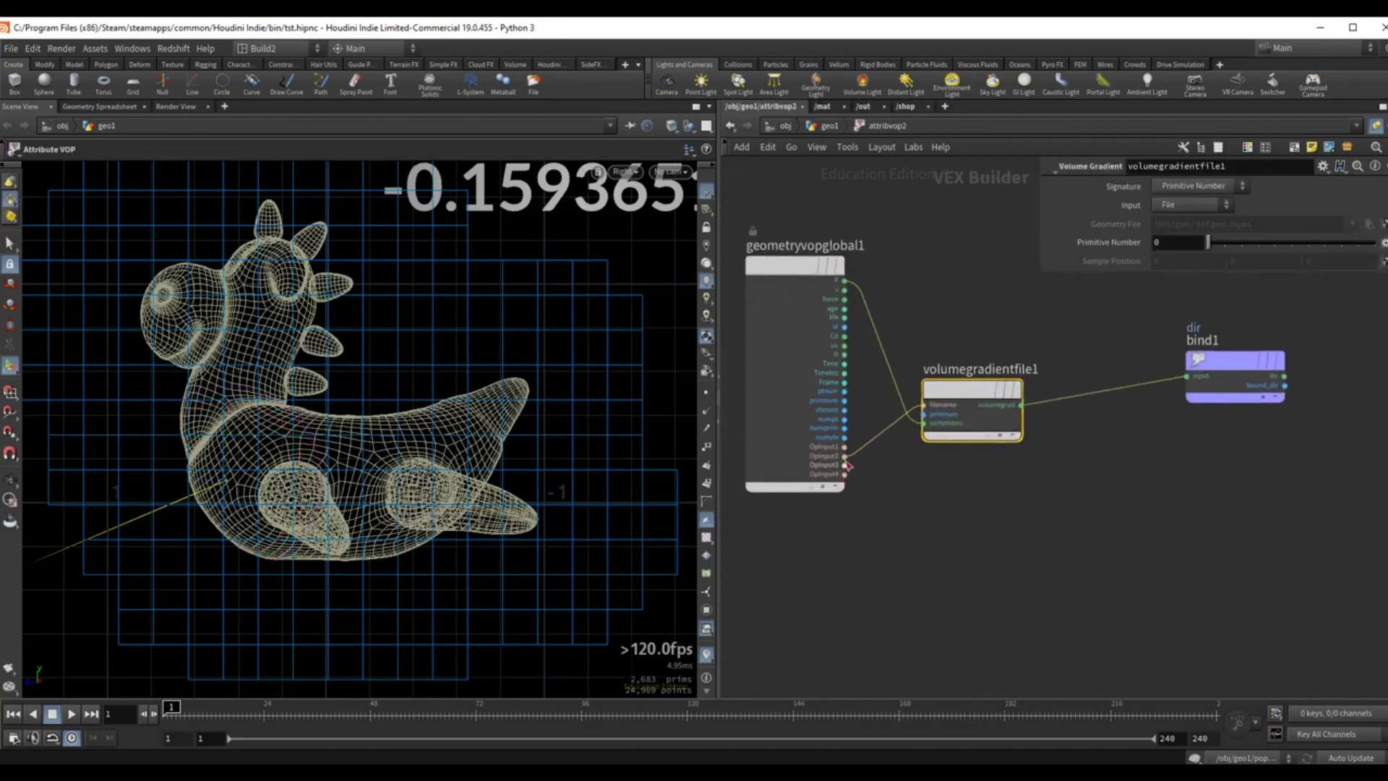
Check attribvop2's inputs in the geo1 network, and reopen it to review the gradient output feeding the dir Bind.
key("u")
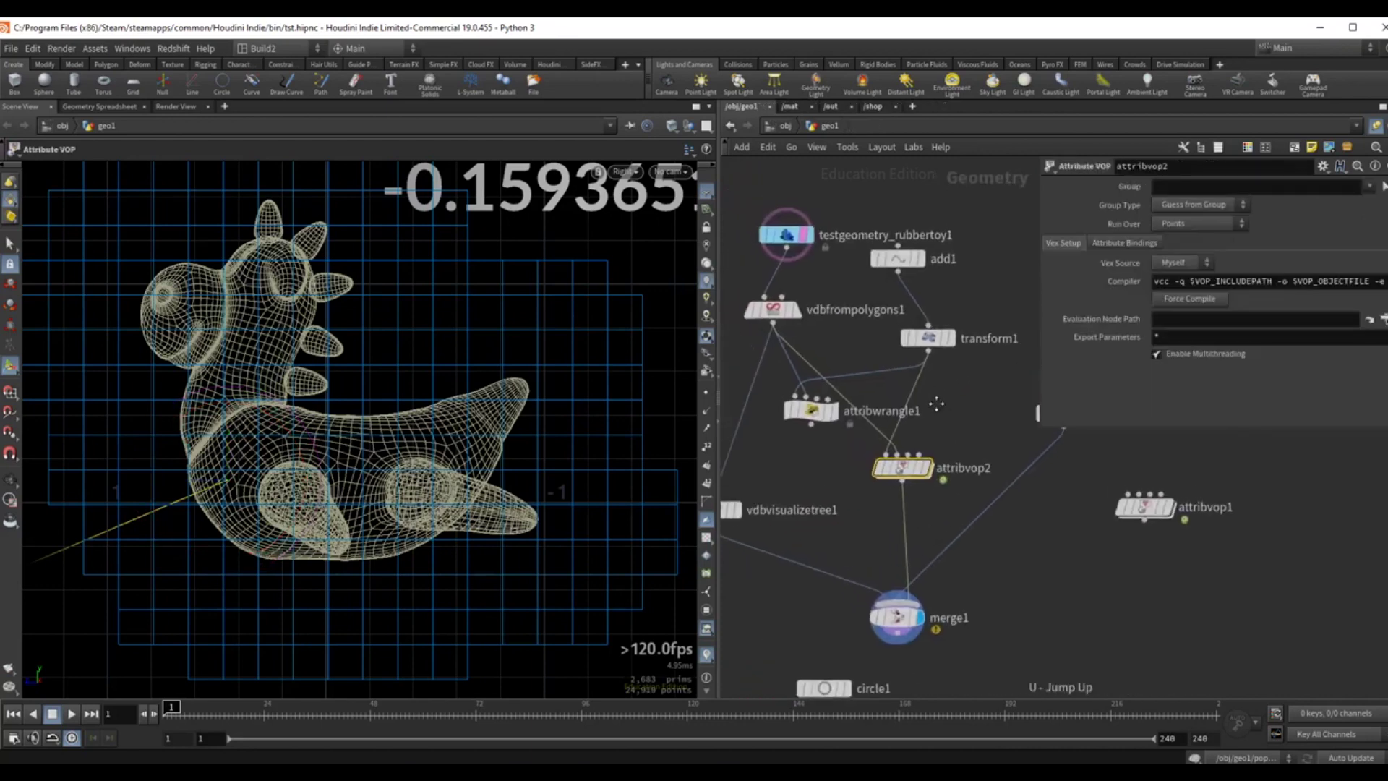
double_click(896, 483)
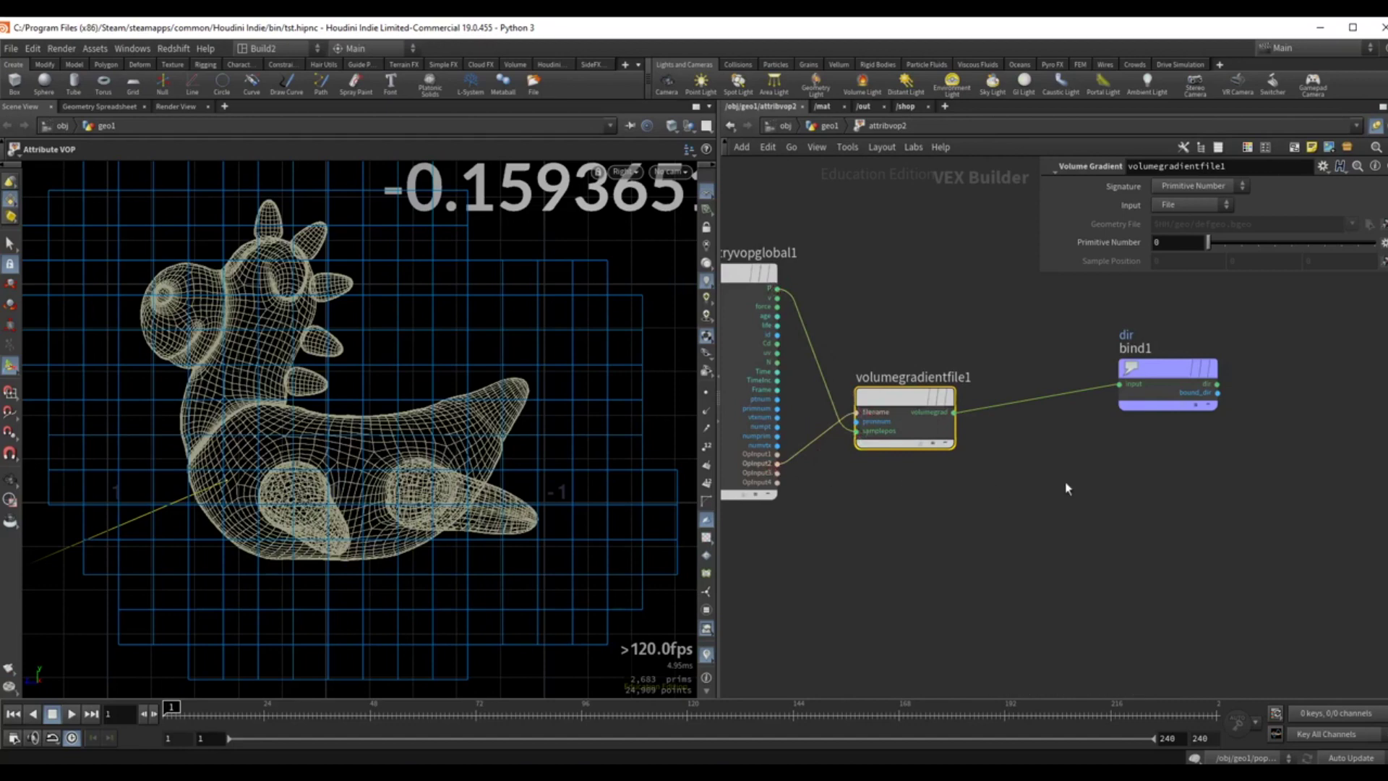
scroll(1113, 471, "up", 1)
middle_click_drag(1113, 472, 1040, 505)
scroll(1042, 506, "down", 2)
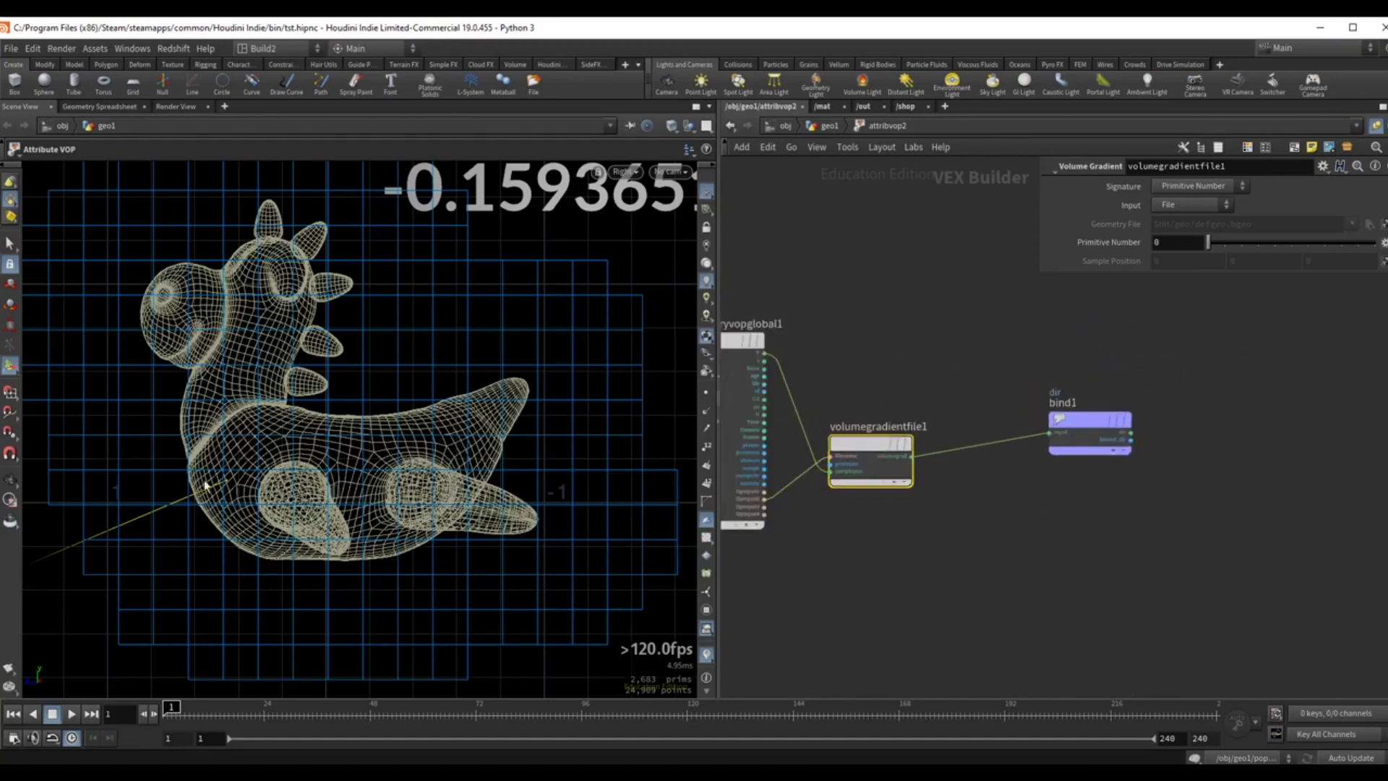
middle_click_drag(976, 409, 938, 385)
left_click_drag(1049, 410, 1088, 423)
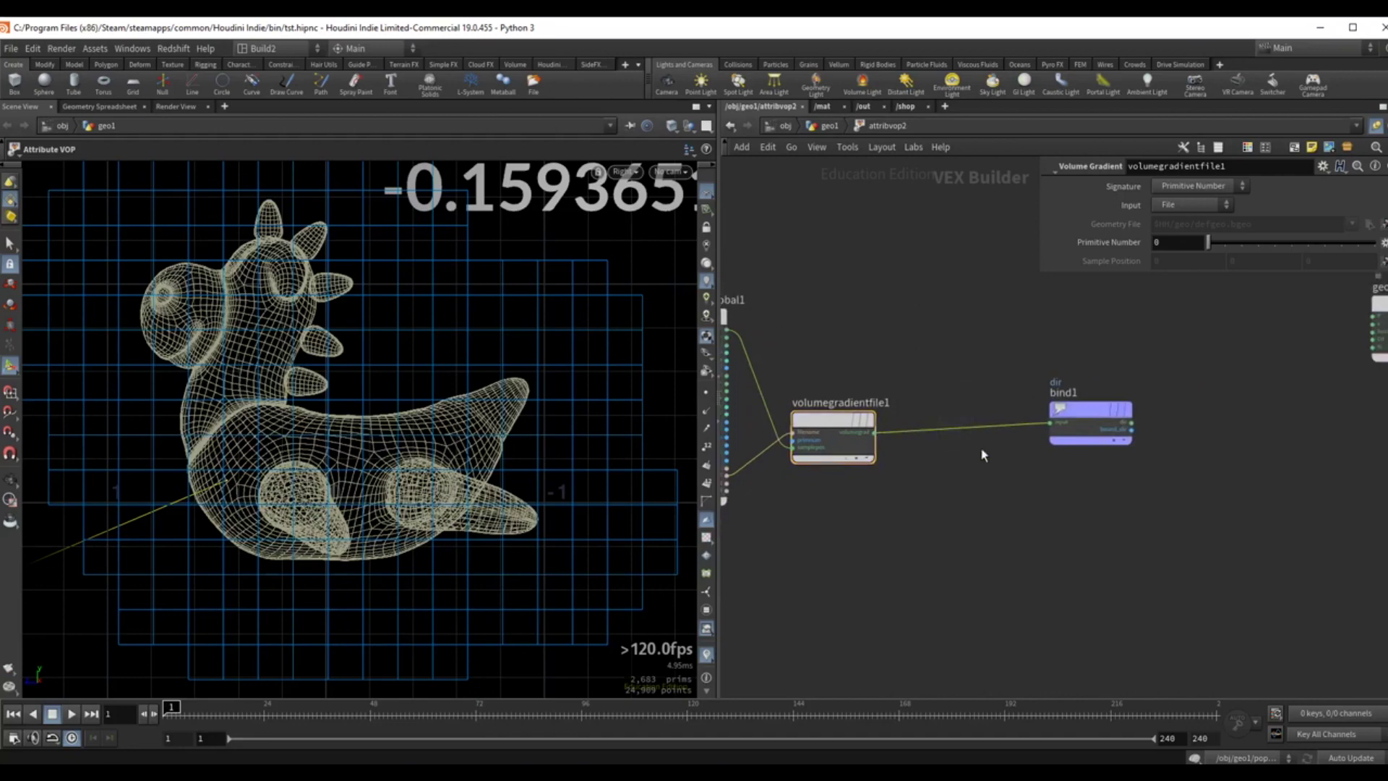
Leave attribvop2 for the geo1 network and select transform1 to show the point's handle again.
key("Tab")
key("Escape")
key("u")
key("Up")
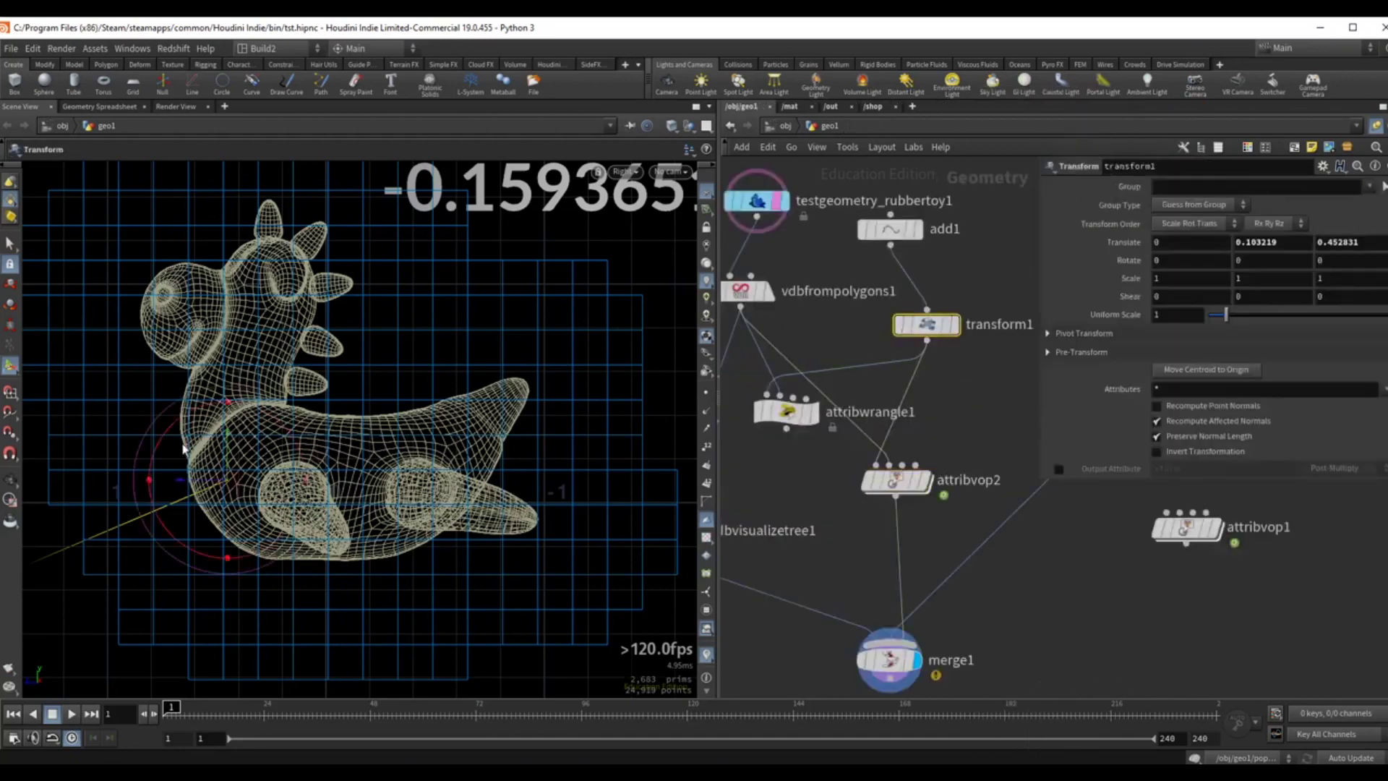
Move the sample point inward to about Y 0.20, Z 0.37, and insert a Normalize node between attribvop2's Volume Gradient and dir Bind.
mouse_move(184, 448)
left_mouse_down()
mouse_move(213, 425)
mouse_move(303, 405)
mouse_move(422, 306)
mouse_move(387, 378)
mouse_move(326, 434)
mouse_move(206, 428)
mouse_move(242, 463)
left_mouse_up()
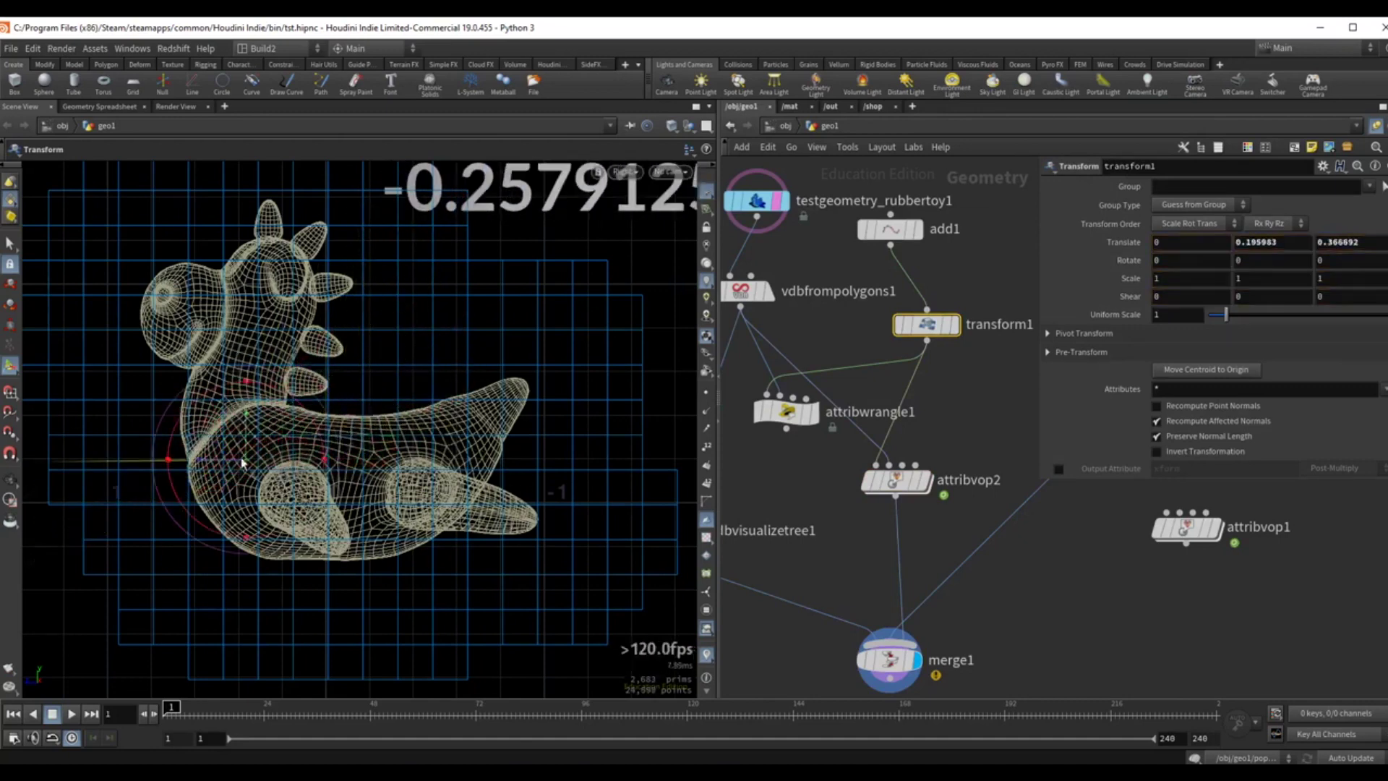
double_click(894, 489)
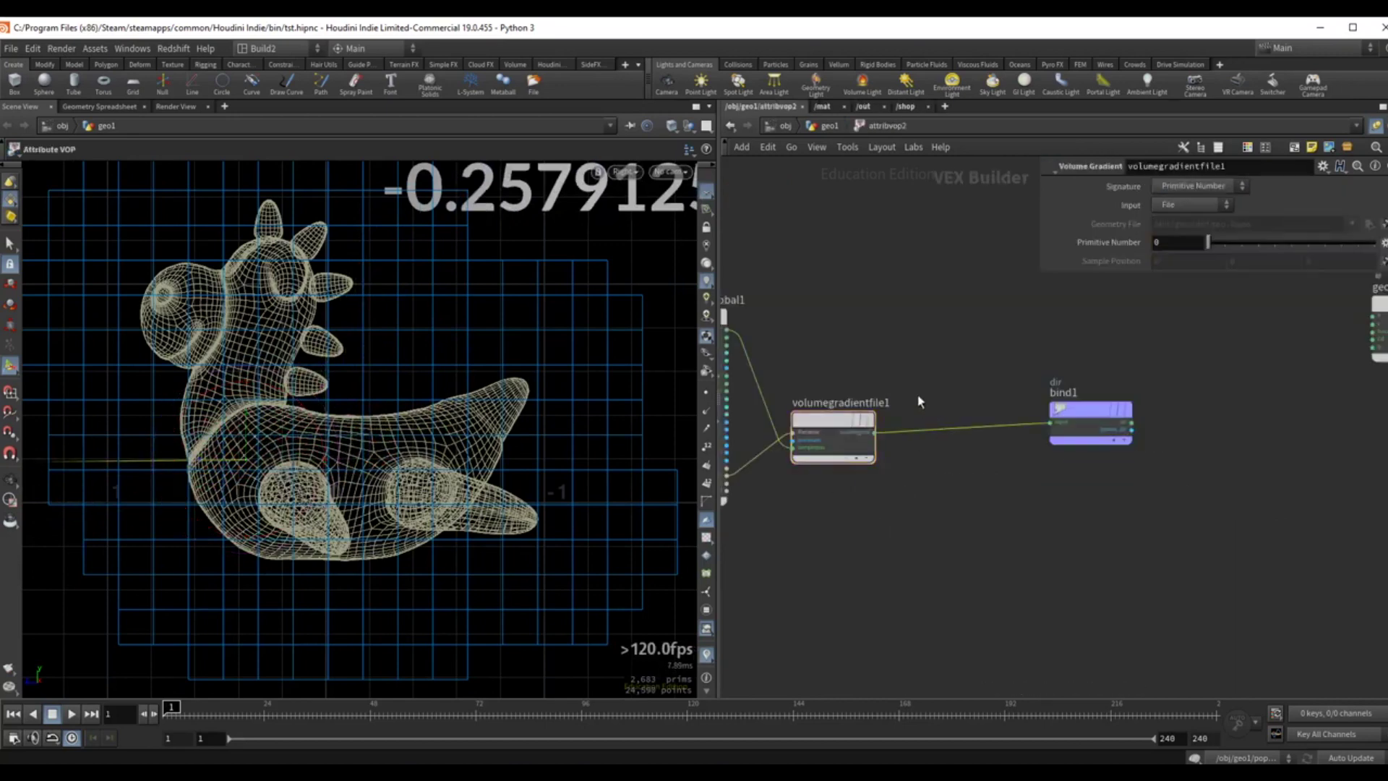
key("Tab")
type("nor")
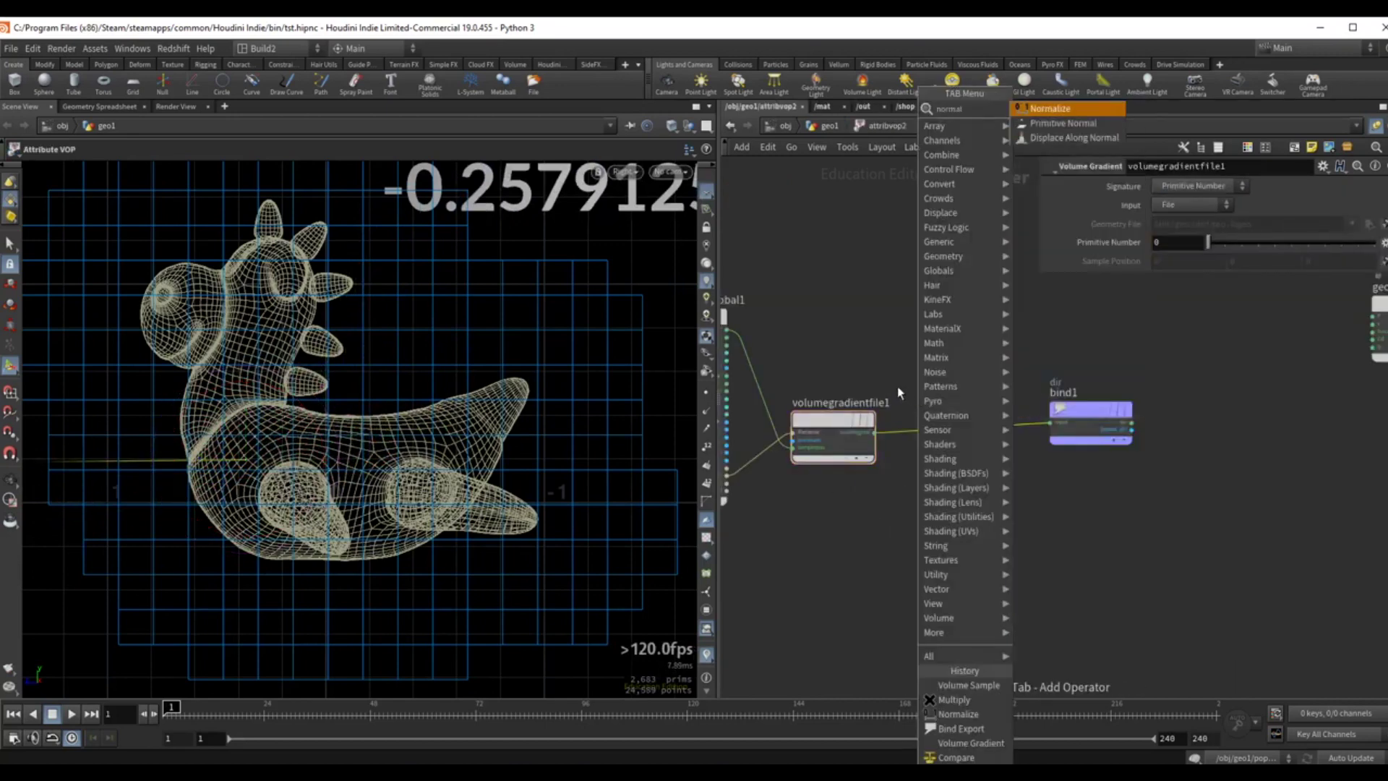
key("Return")
left_click(932, 405)
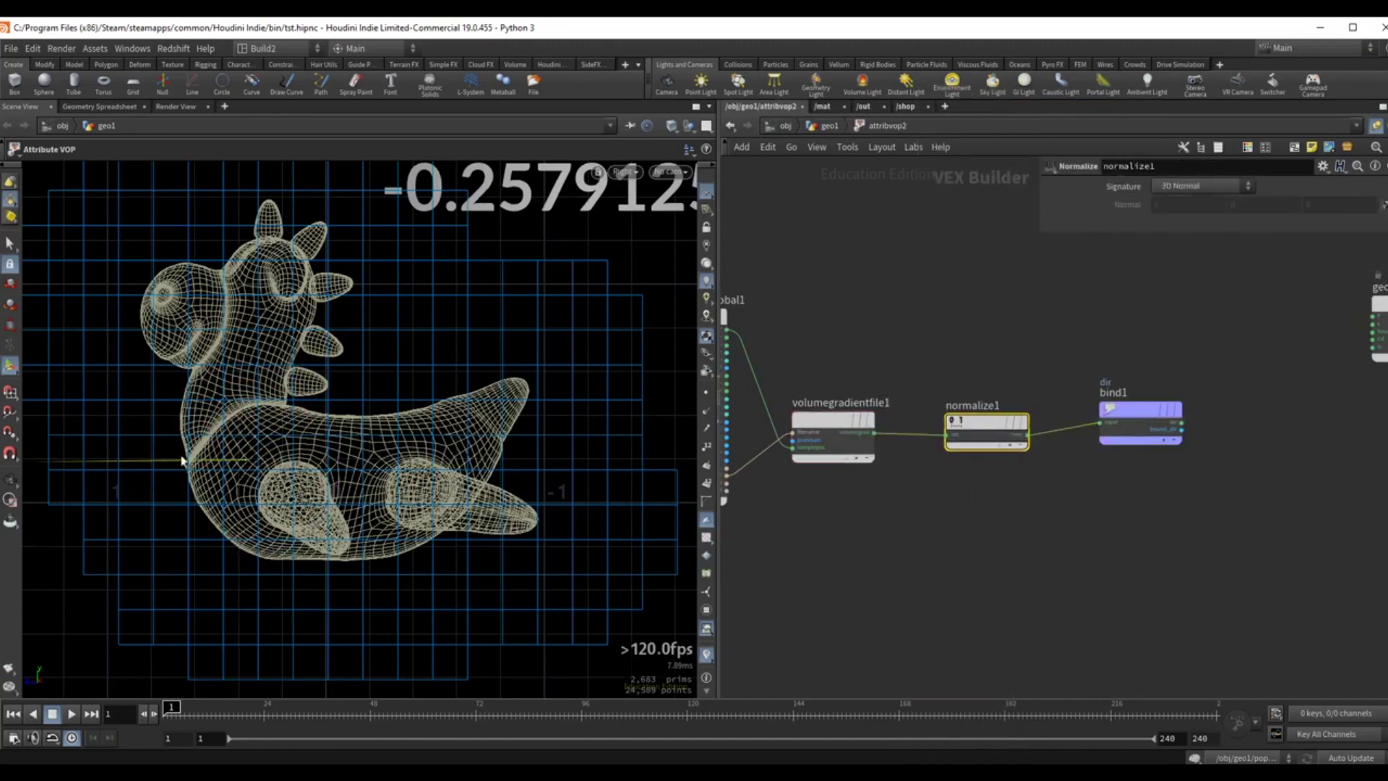
Return to geo1 and use transform1 to move the sample point to about Y 0.21, Z 0.37 inside the toy's chest.
key("u")
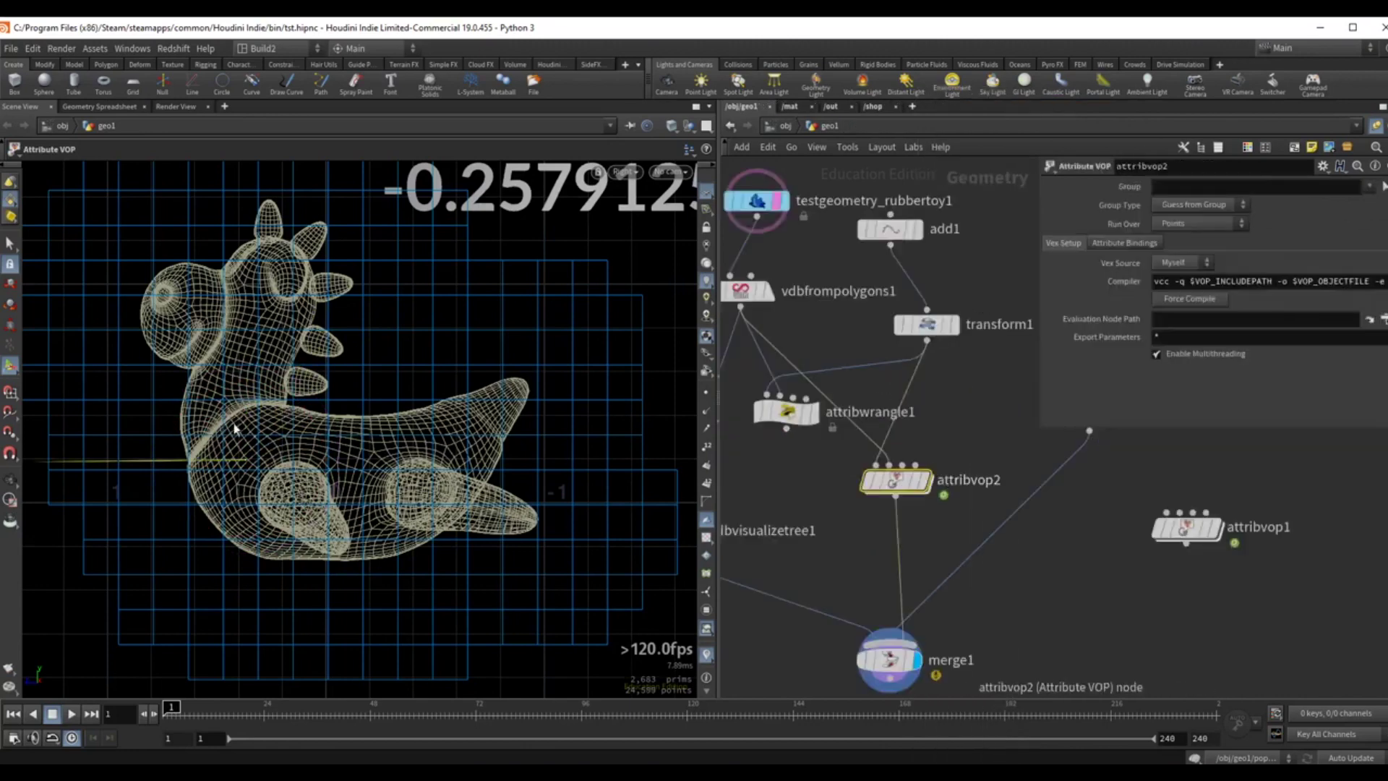
left_click(907, 331)
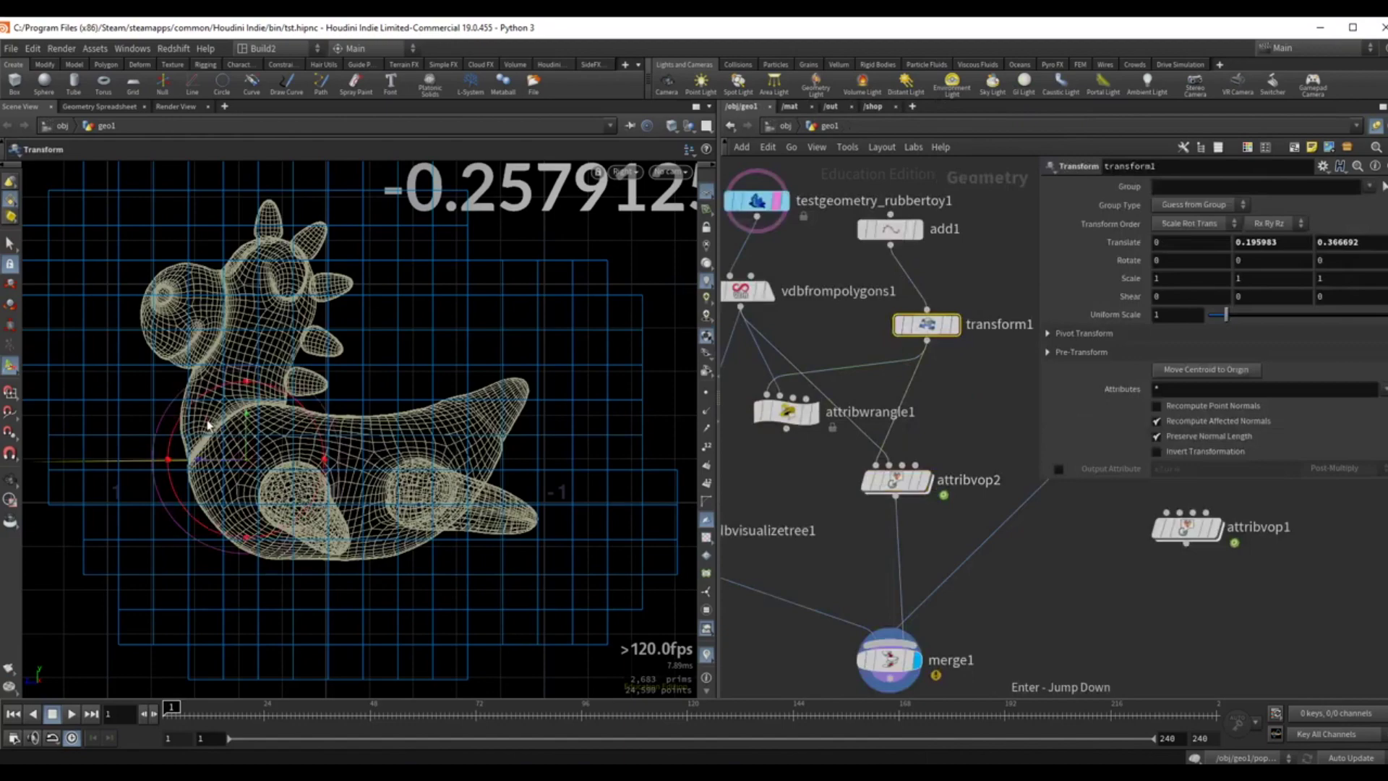
mouse_move(209, 425)
left_mouse_down()
mouse_move(347, 444)
mouse_move(246, 444)
mouse_move(217, 463)
mouse_move(204, 423)
left_mouse_up()
right_click_drag(250, 457, 310, 446, "alt")
middle_click_drag(249, 457, 405, 396, "alt")
right_click_drag(406, 397, 480, 379, "alt")
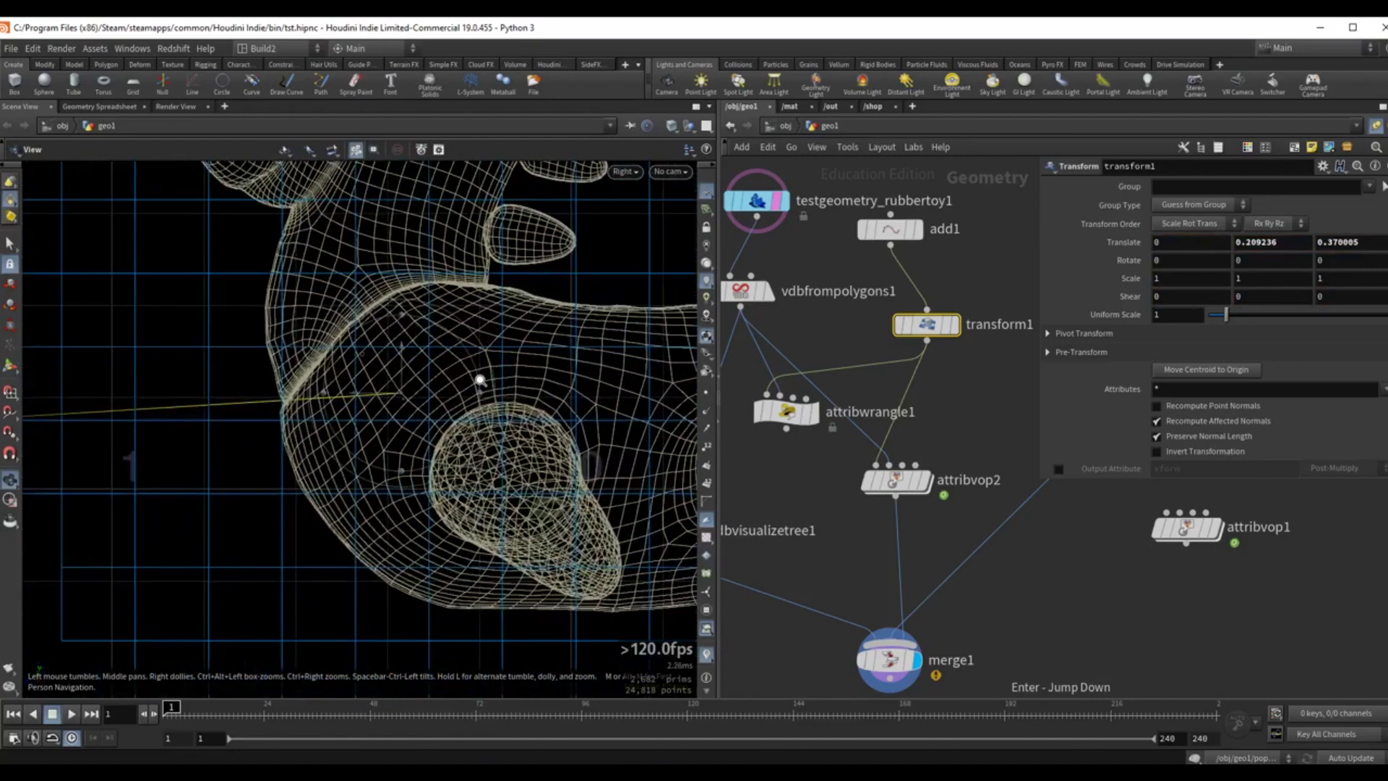
middle_click_drag(372, 404, 419, 402, "alt")
key("Return")
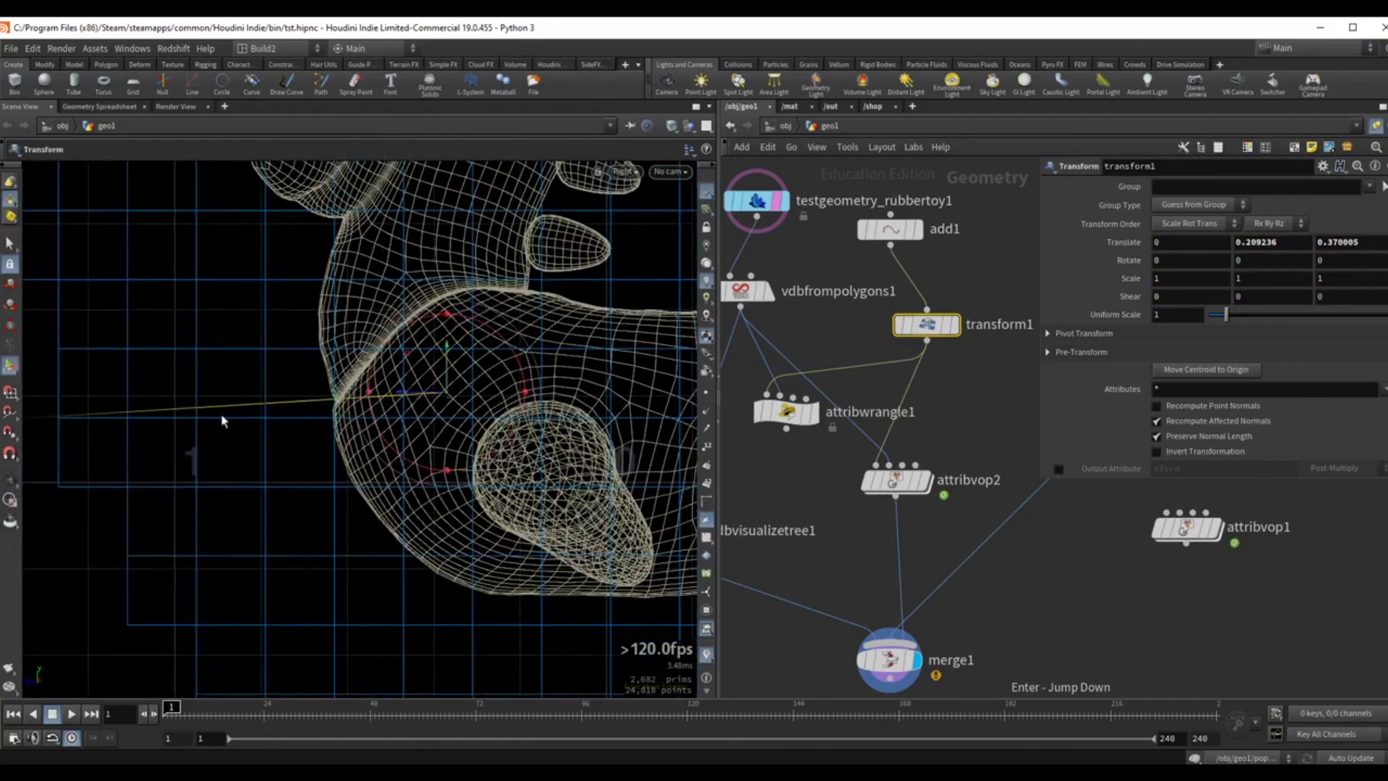
Lower the sample point inside the chest to about Y 0.14, Z 0.34.
middle_click_drag(474, 395, 453, 402, "alt")
scroll(453, 403, "up", 1)
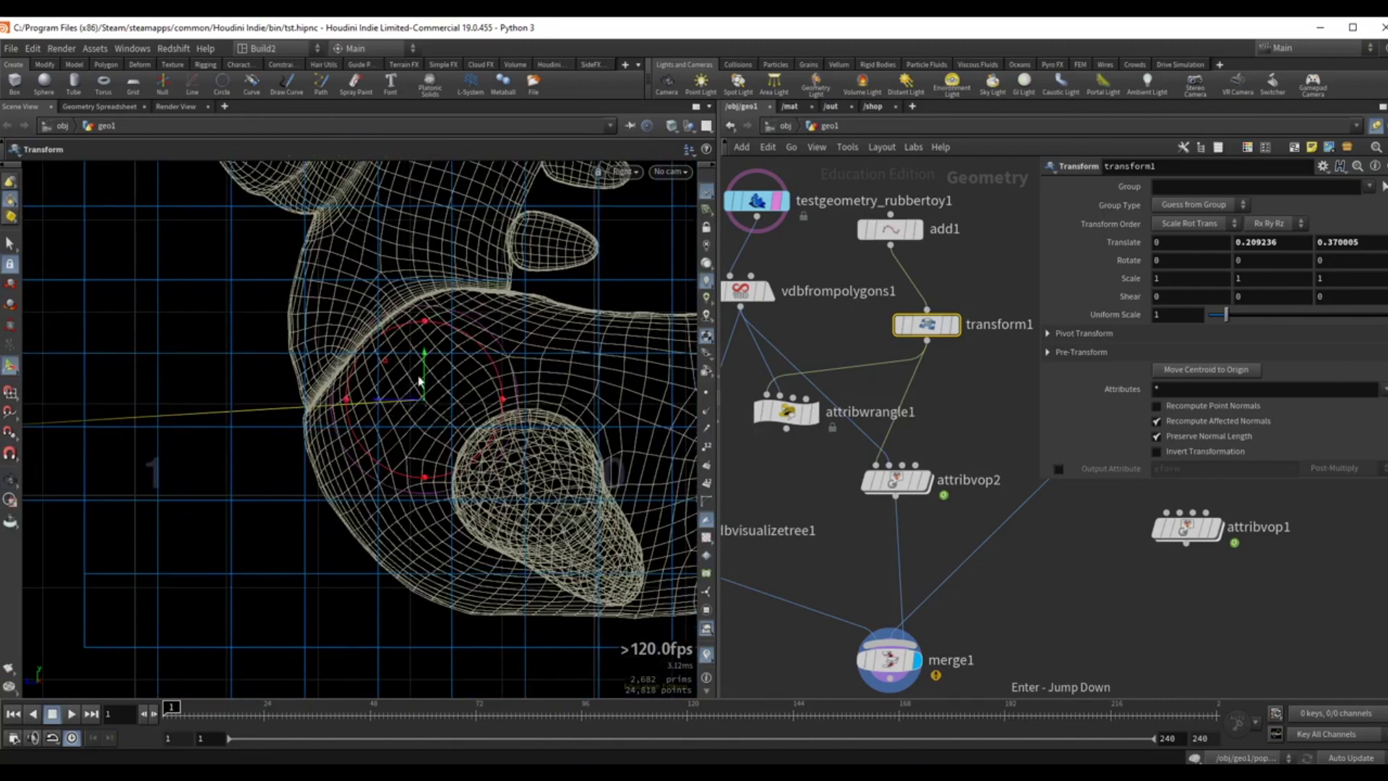
left_click_drag(387, 368, 404, 407)
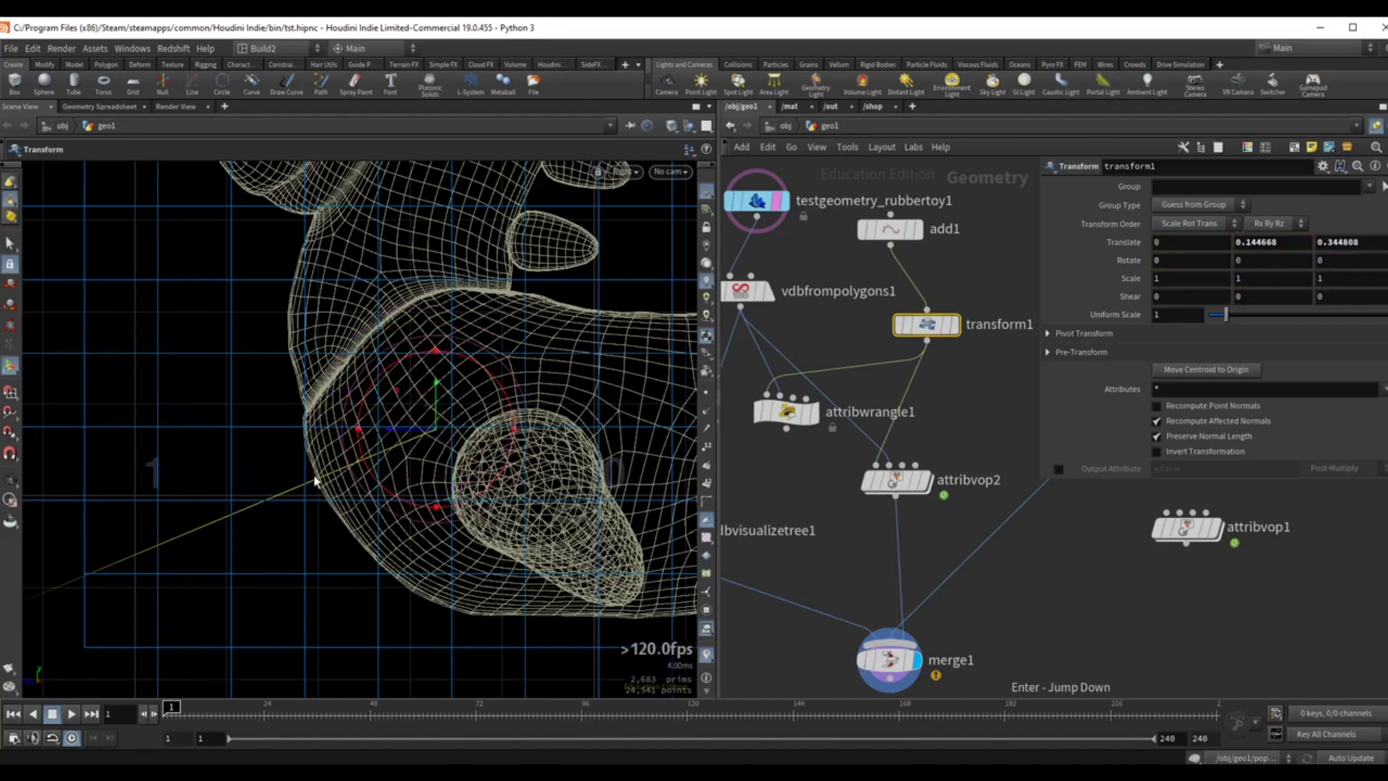
Add a Volume Sample node inside attribvop2, below the Volume Gradient node.
left_click(902, 489)
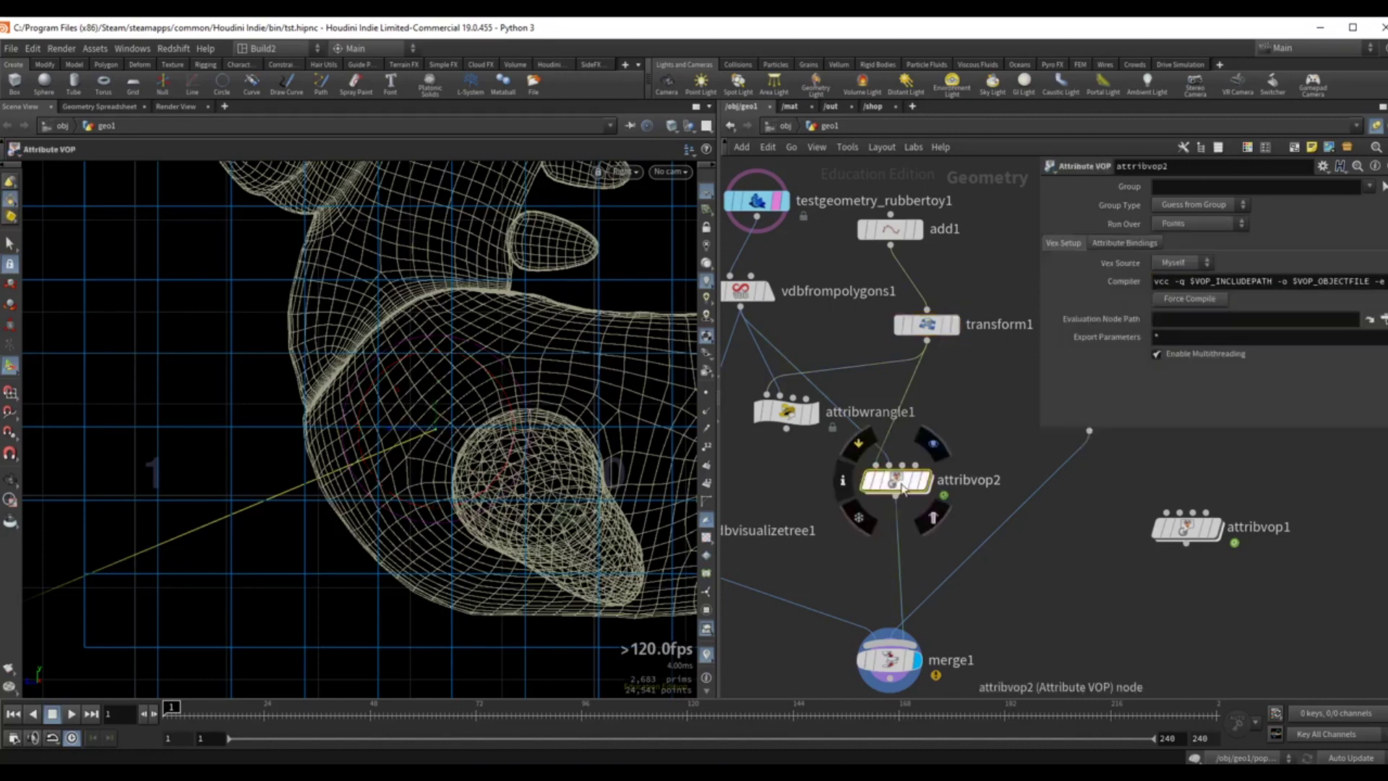
double_click(902, 489)
scroll(903, 484, "up", 3)
key("Tab")
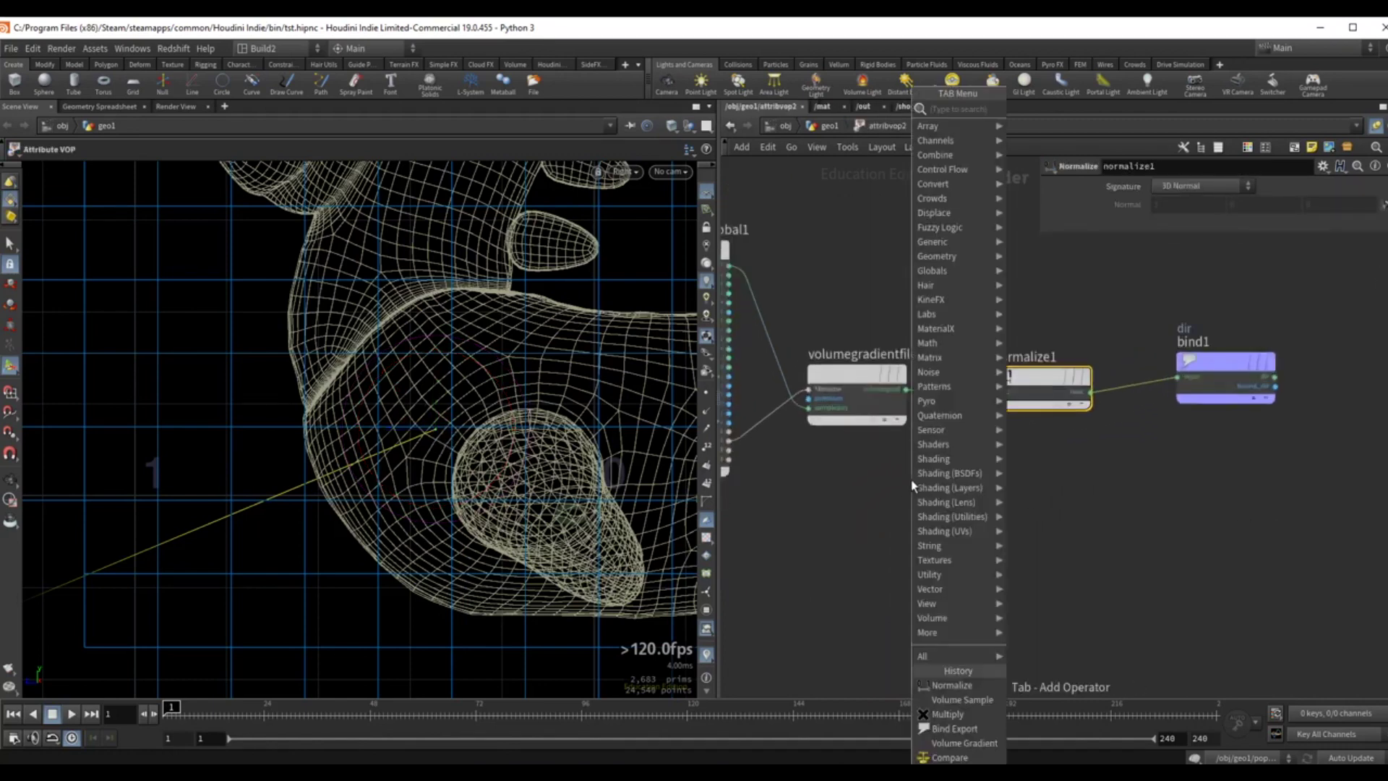
type("v sampl")
key("Return")
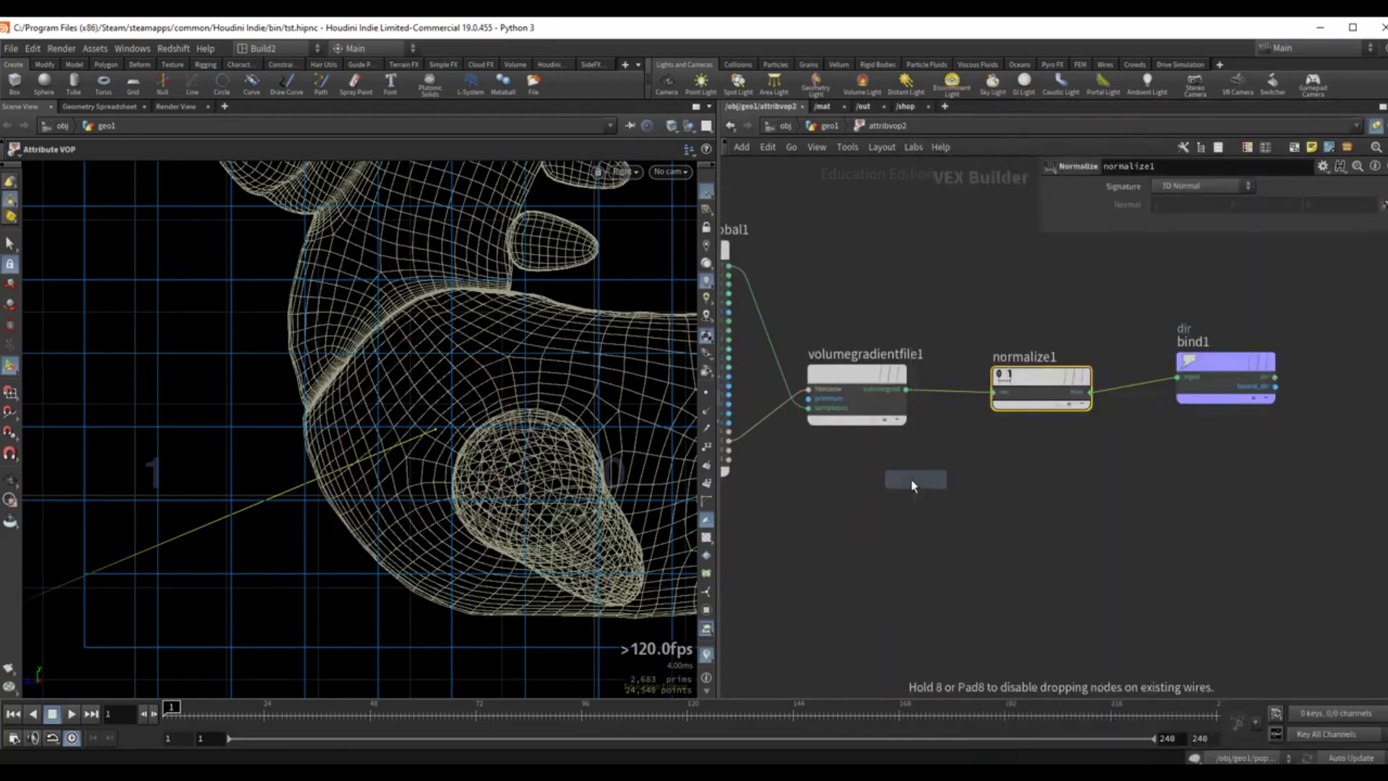
left_click(859, 510)
middle_click_drag(796, 483, 879, 507)
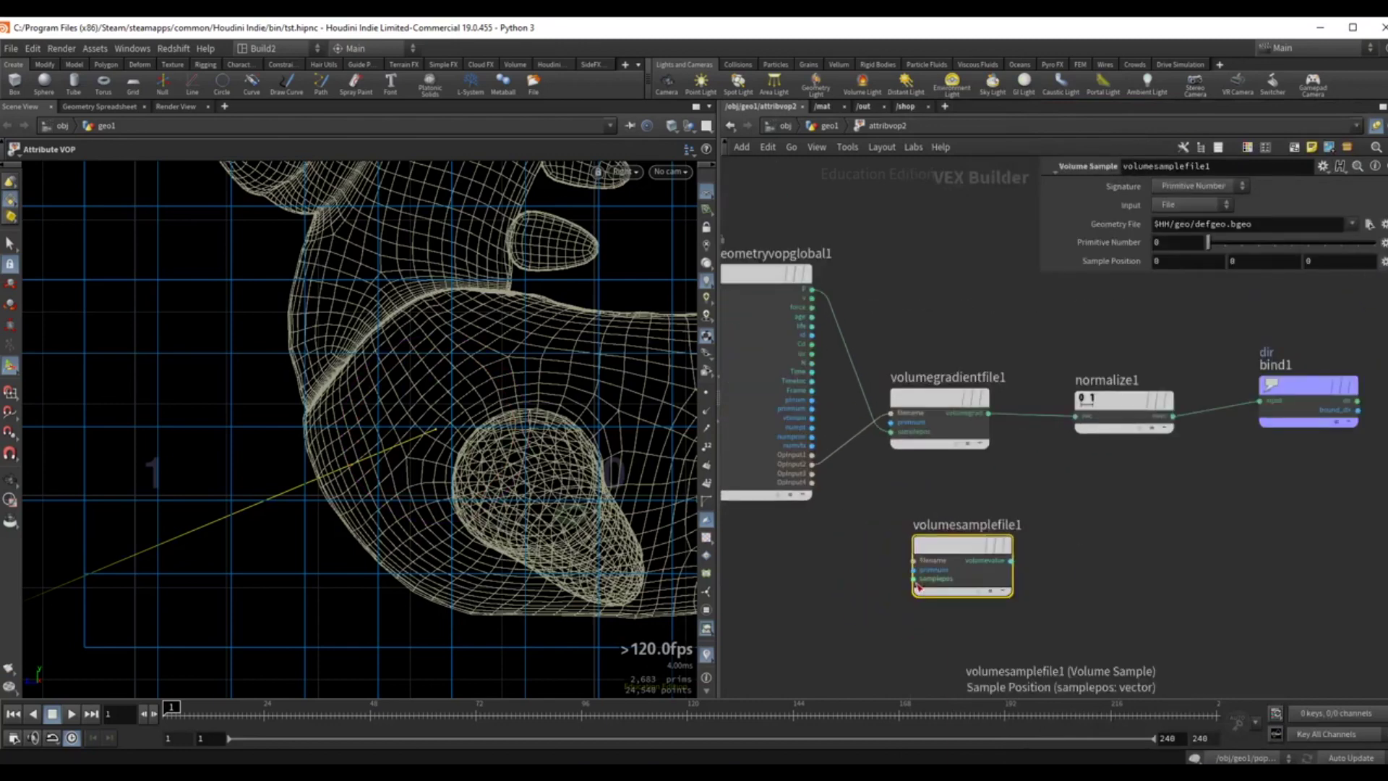
Wire P into the Volume Sample's samplepos input and OpInput2 into its filename input.
left_click_drag(916, 587, 812, 290)
scroll(896, 565, "up", 2)
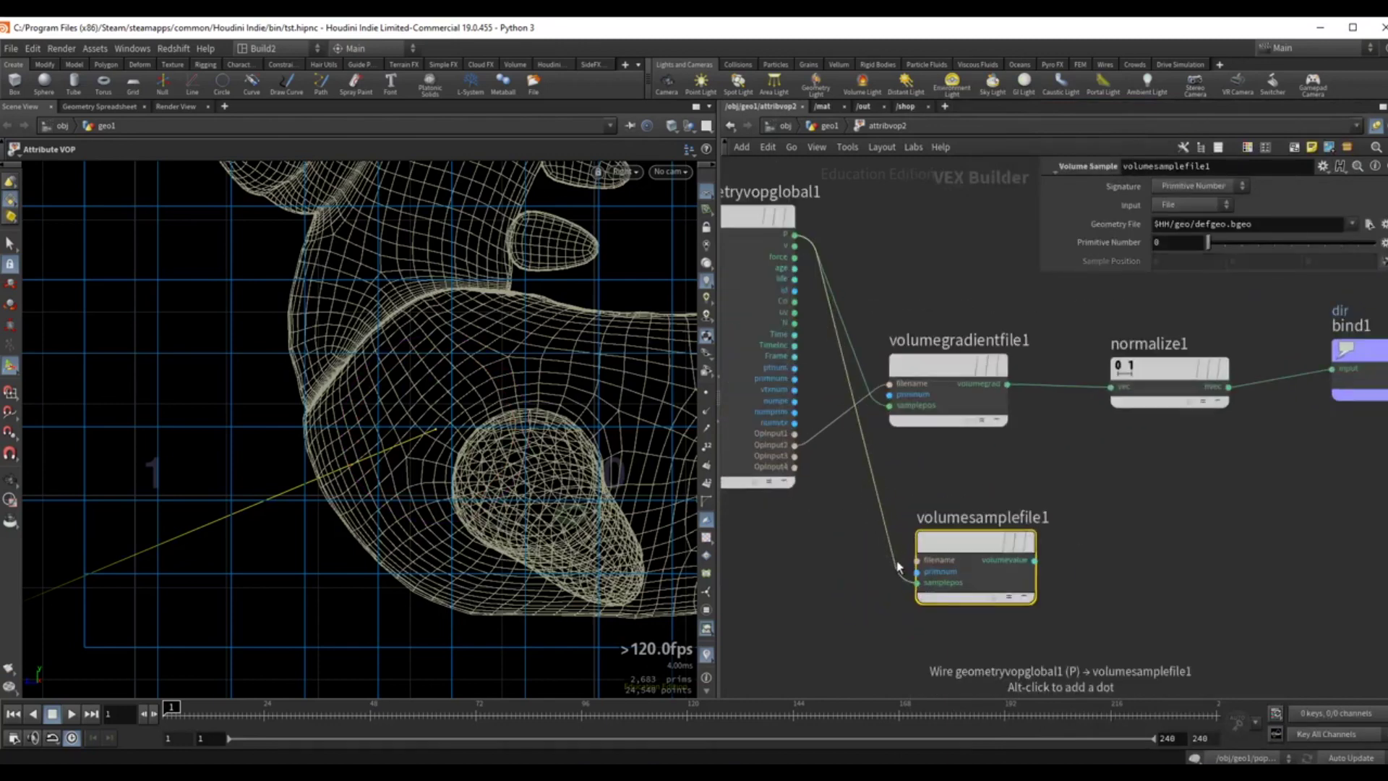
left_click_drag(914, 560, 820, 451)
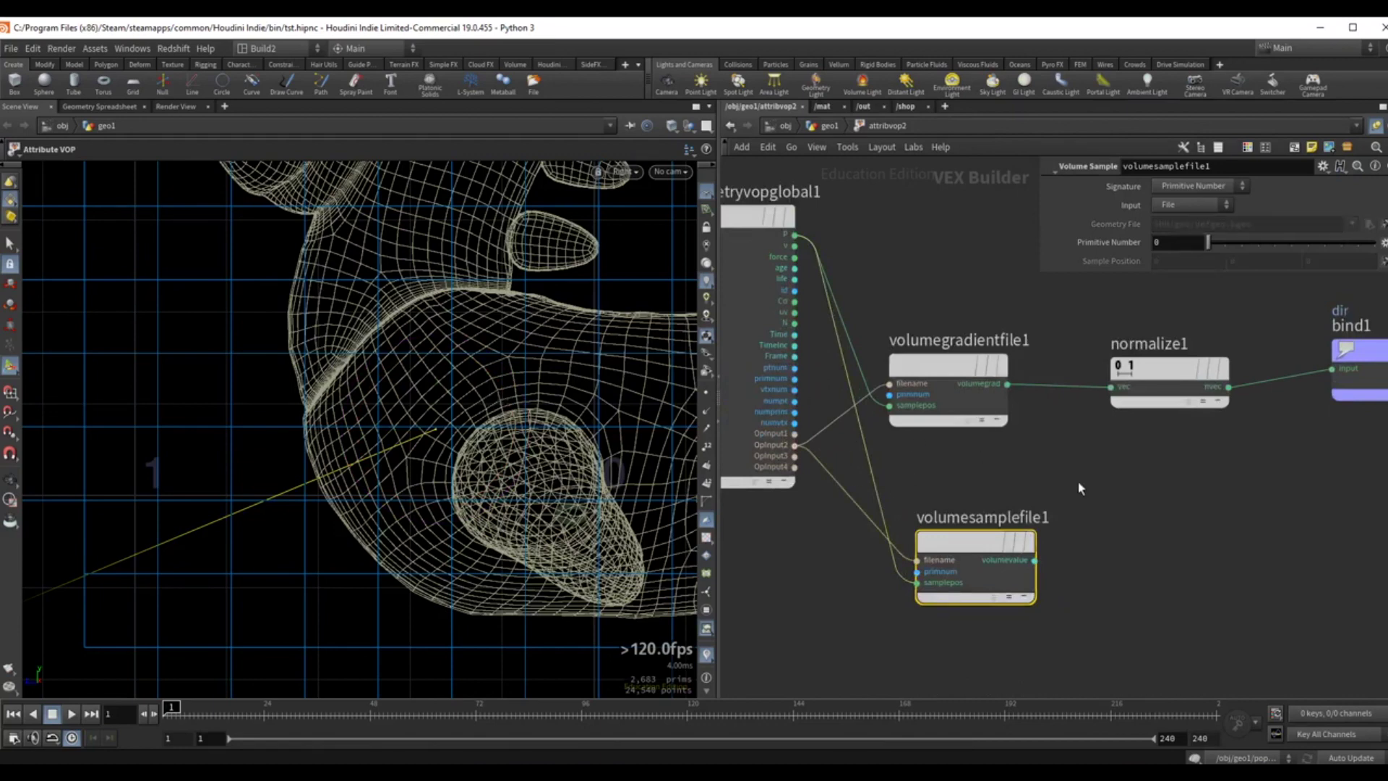
Insert a Multiply node between Normalize and the dir Bind, and feed the Volume Sample's volumevalue into its second input.
middle_click_drag(1108, 483, 917, 465)
scroll(1039, 472, "down", 2)
middle_click_drag(1041, 472, 979, 461)
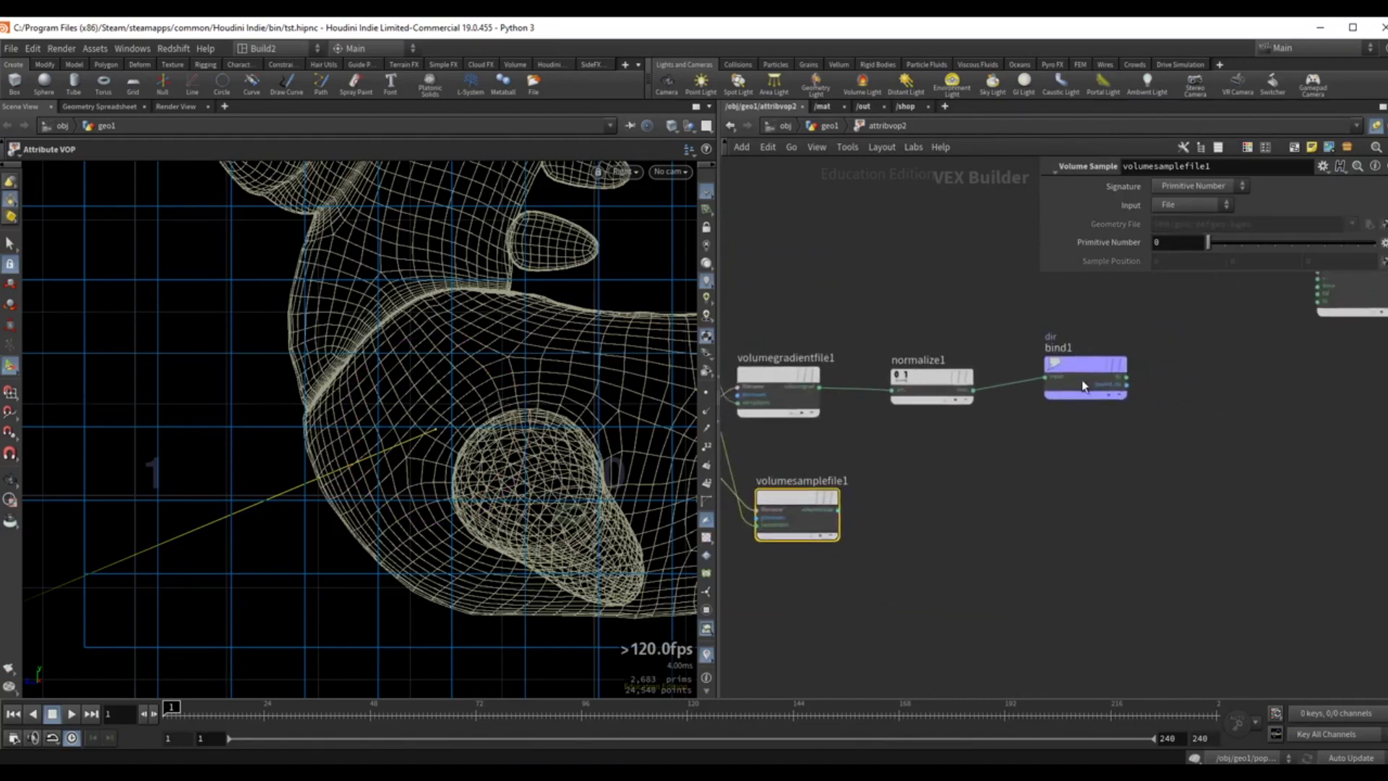
left_click_drag(1081, 385, 1183, 420)
key("Tab")
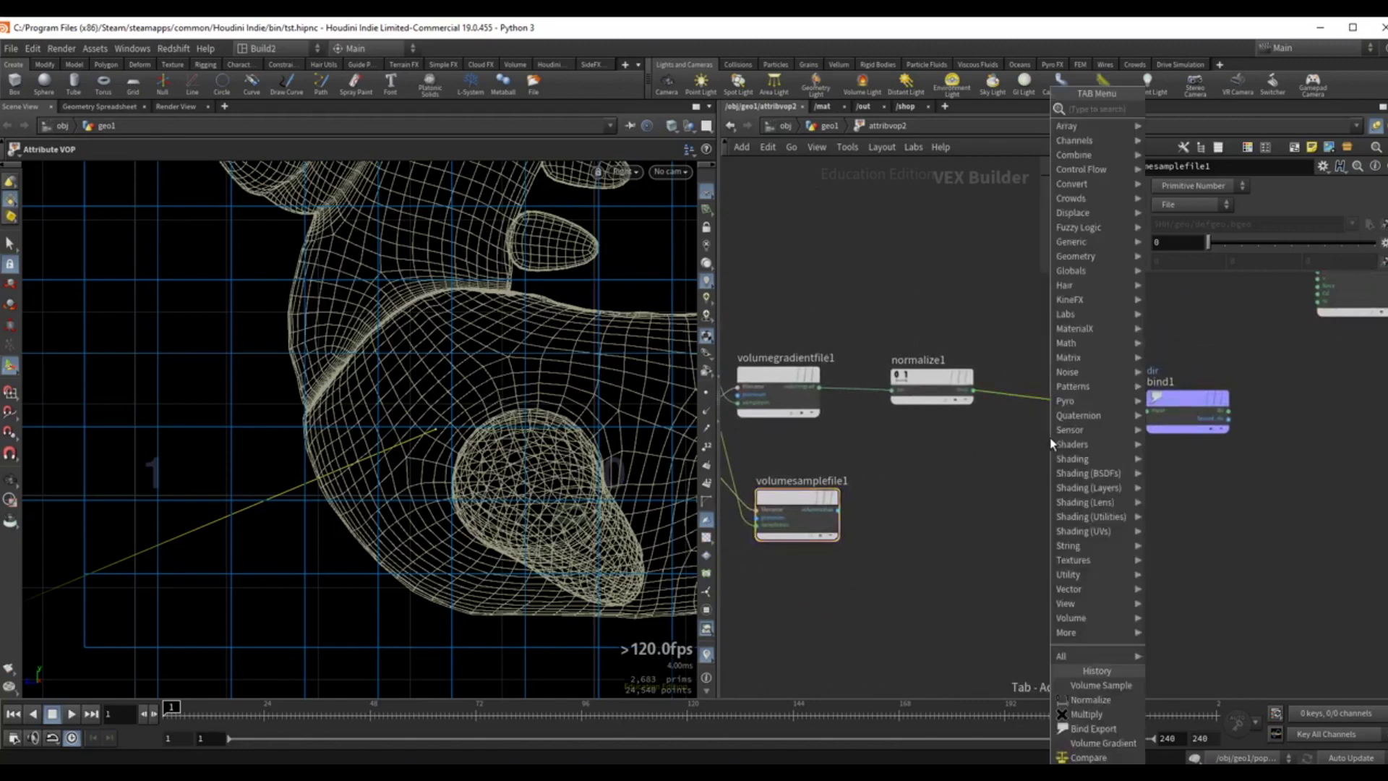
type("mul")
key("Return")
left_click(1038, 410)
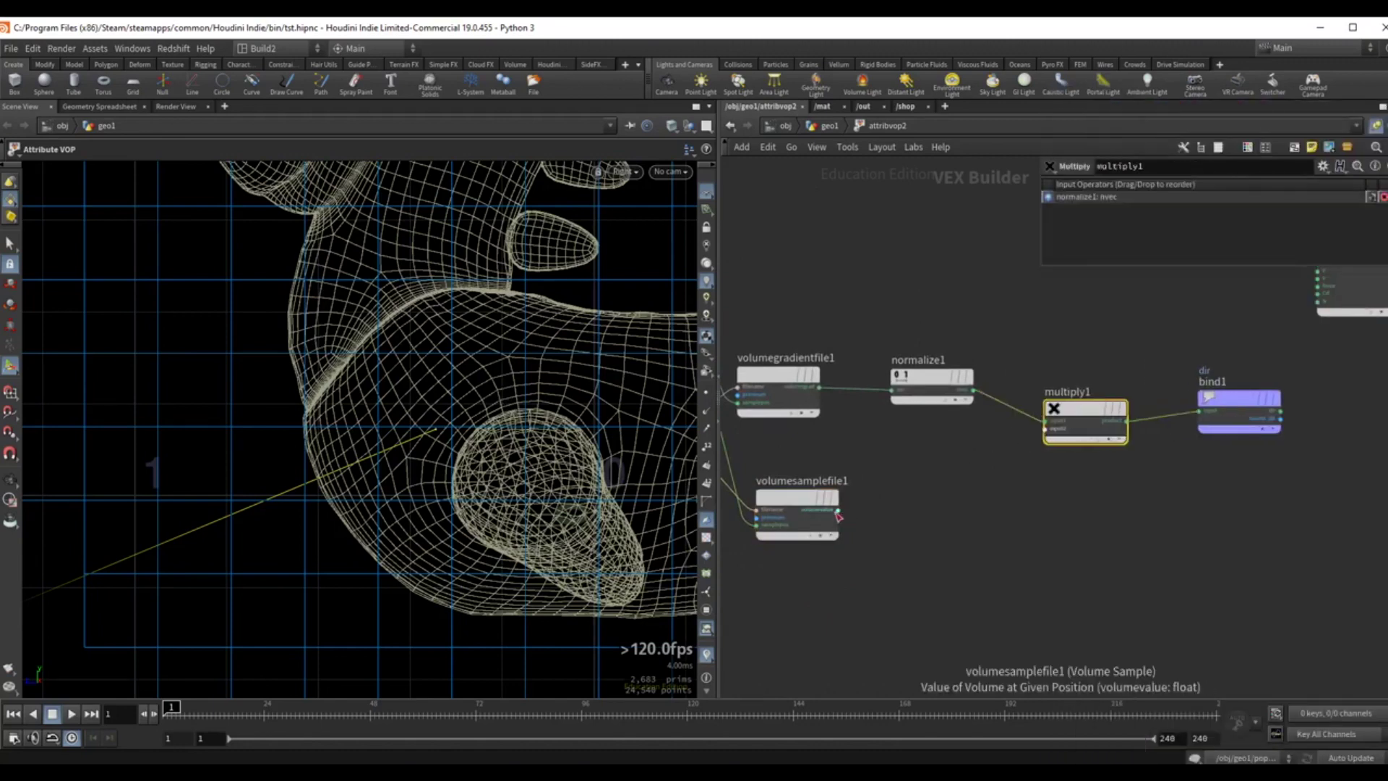
left_click_drag(838, 516, 1045, 430)
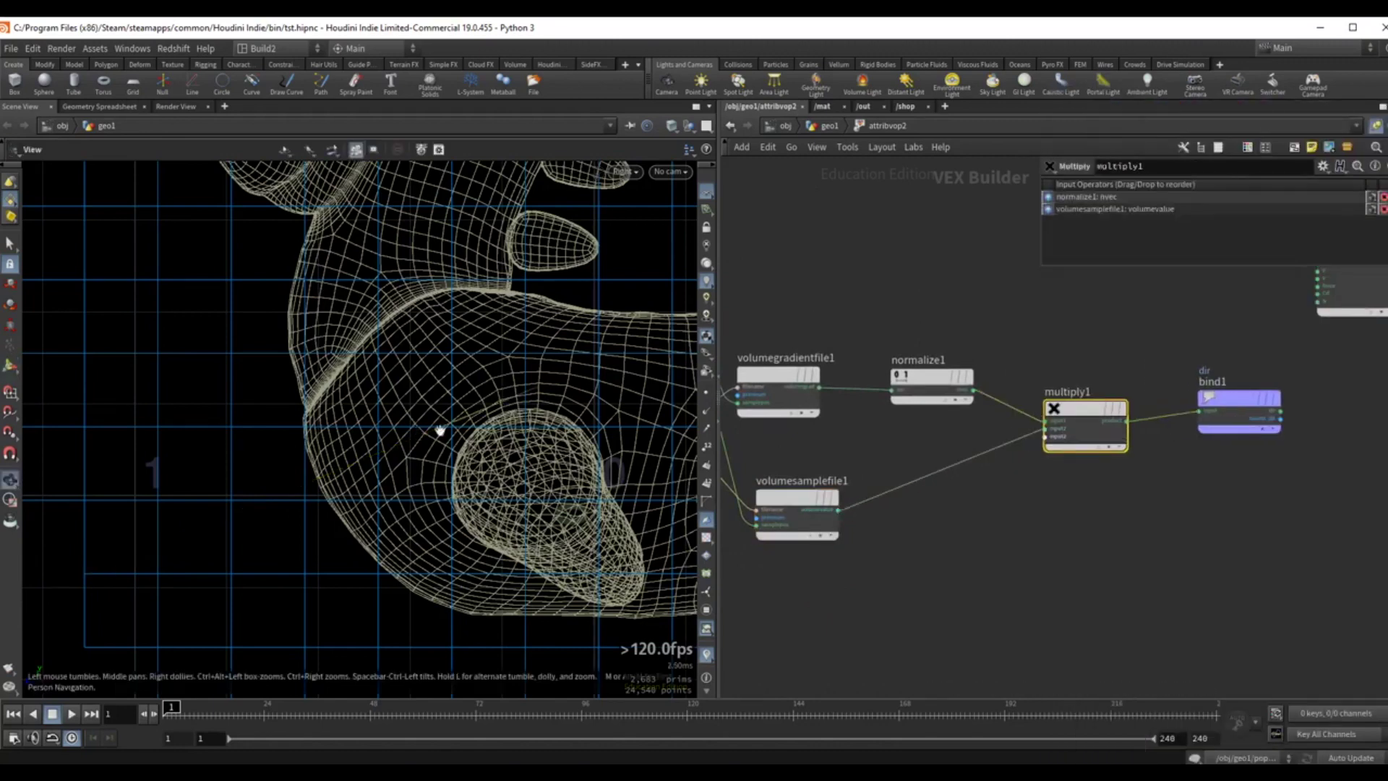
Set the dir visualizer's marker style to Vector Trail and close its settings.
middle_click_drag(441, 431, 319, 402)
left_click(711, 654)
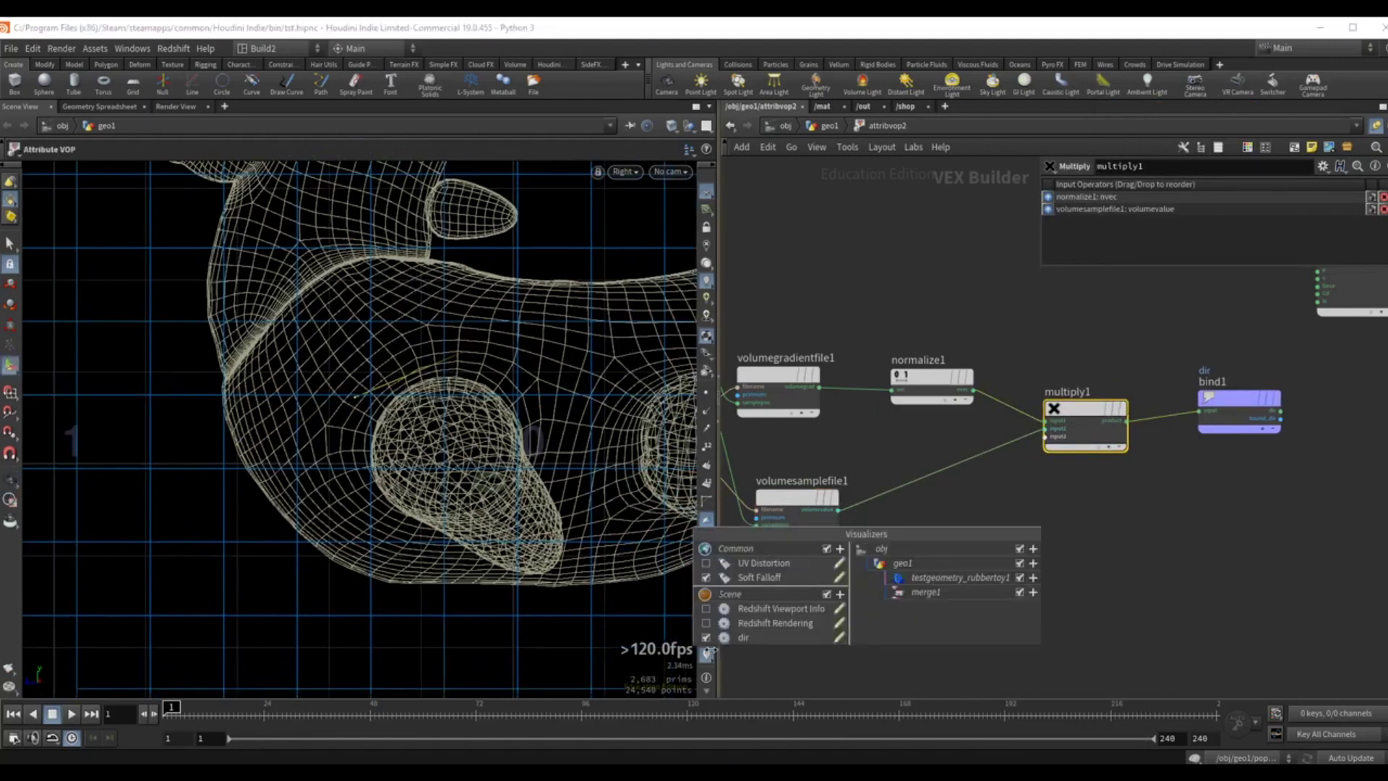
left_click(839, 639)
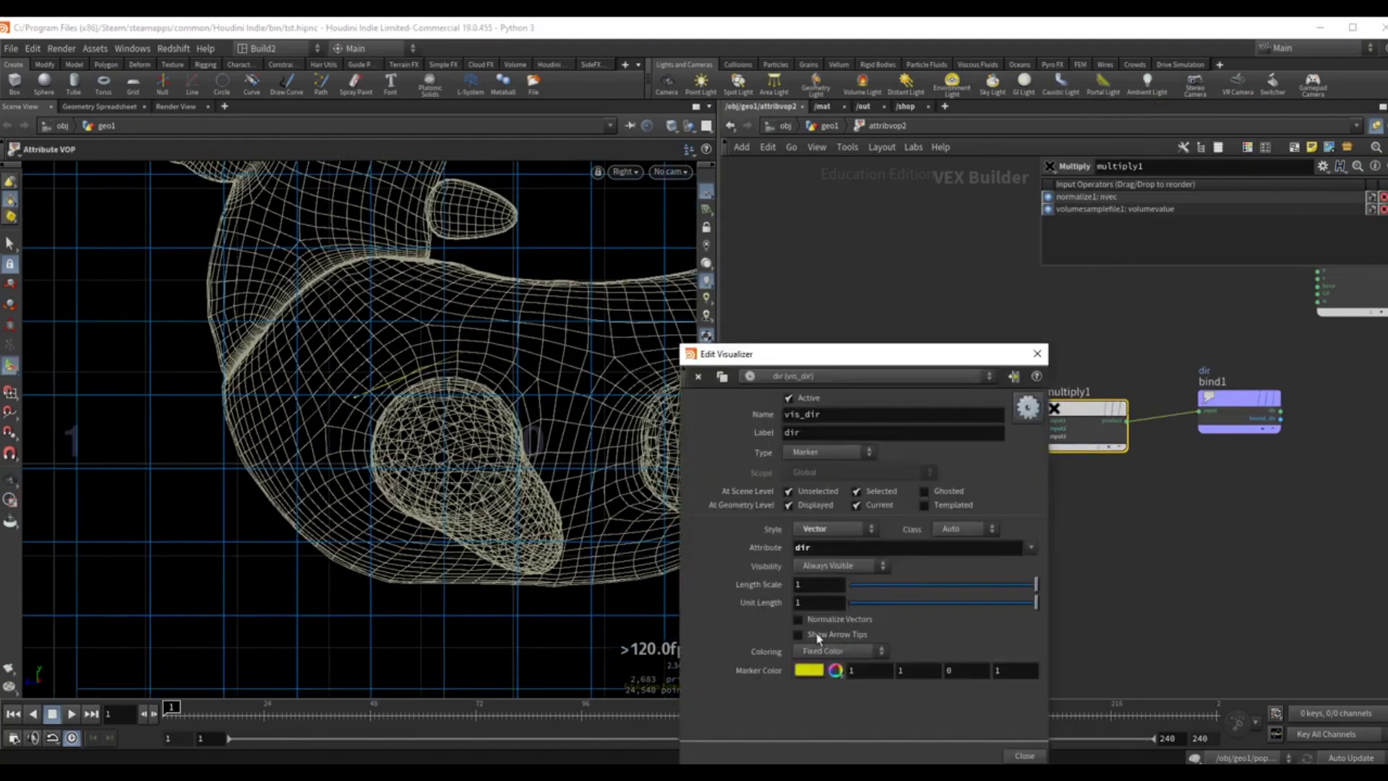
left_click_drag(772, 358, 777, 296)
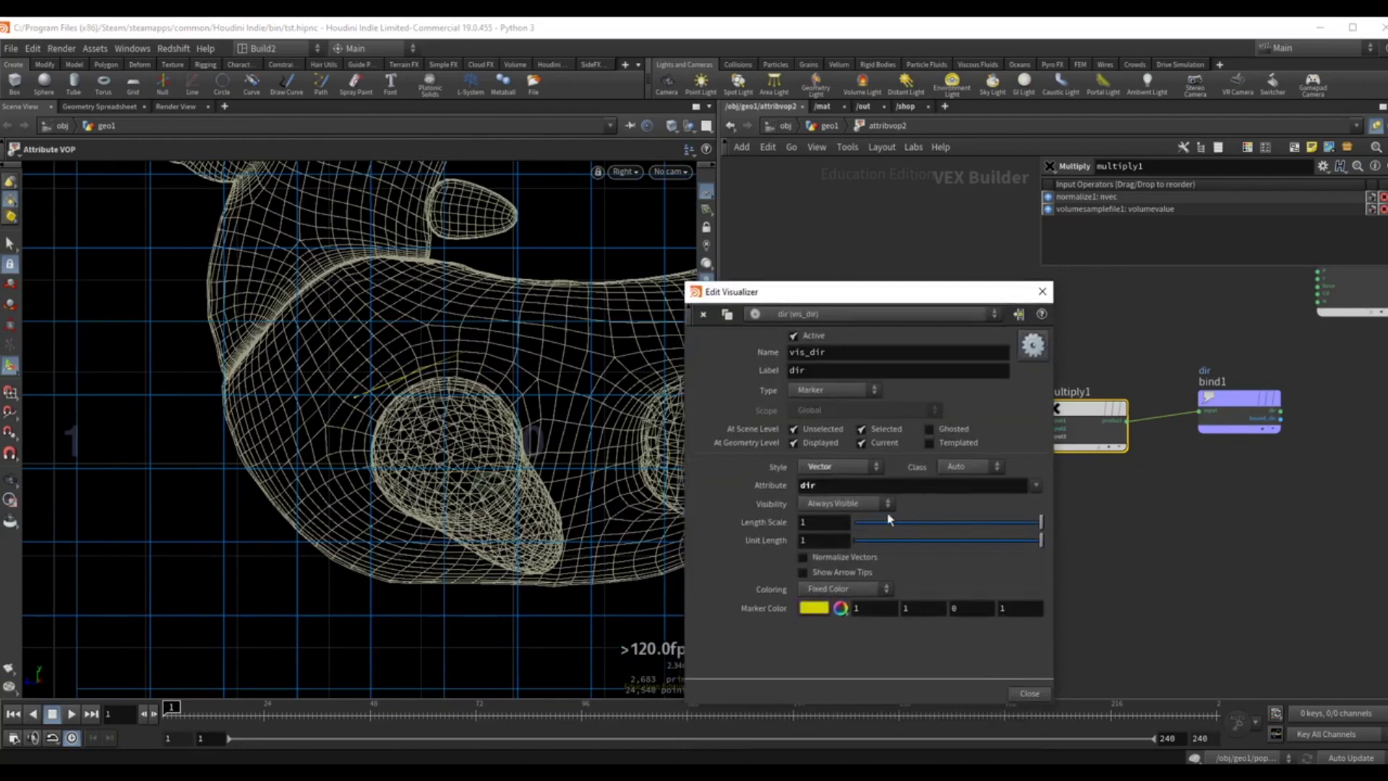
left_click(828, 468)
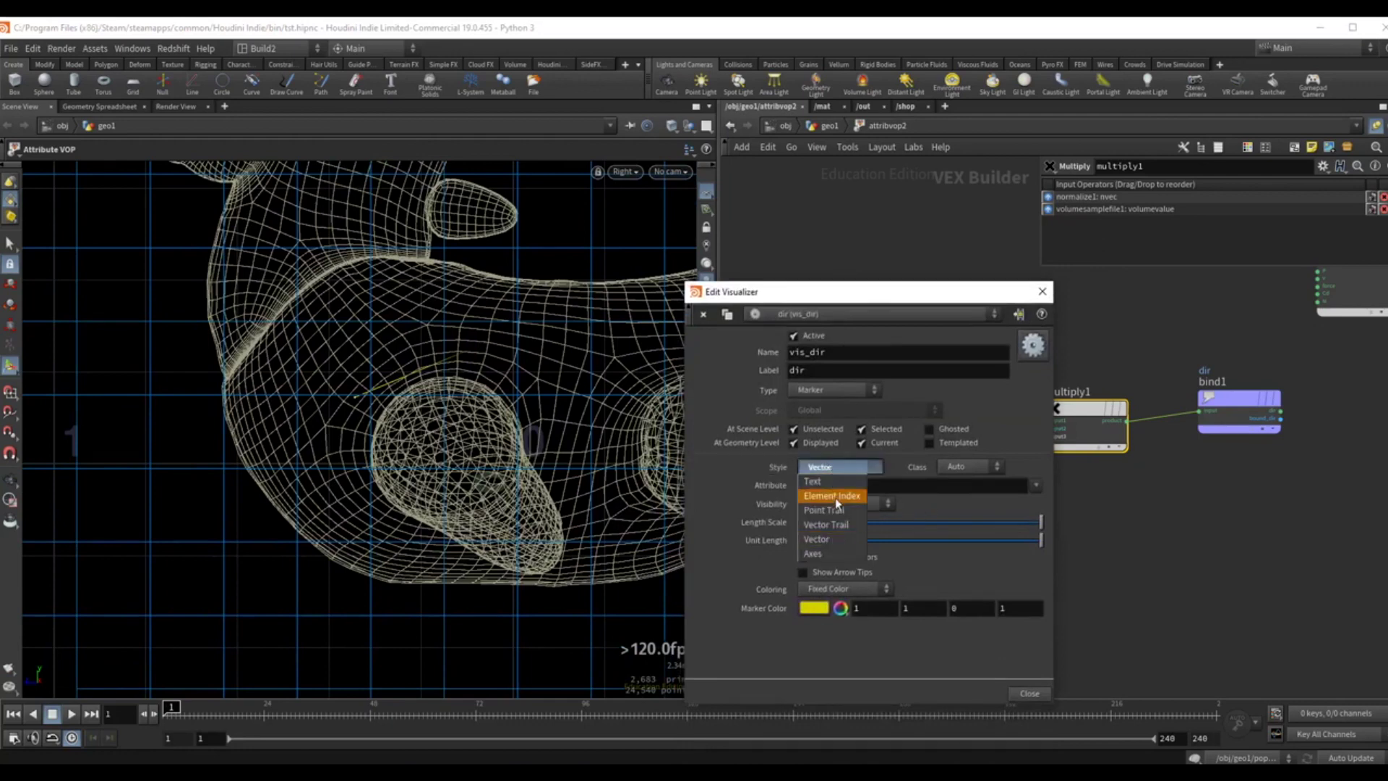
left_click(837, 525)
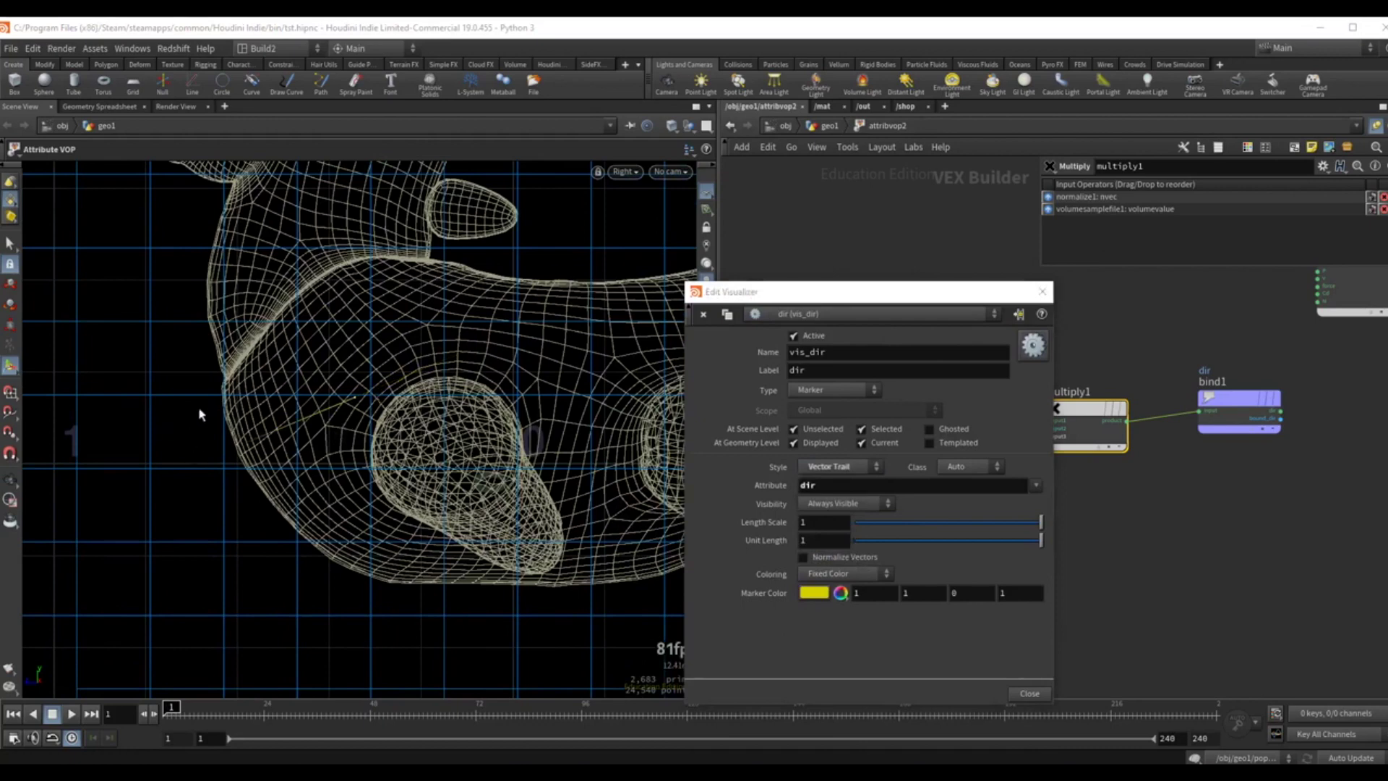
left_click(1041, 291)
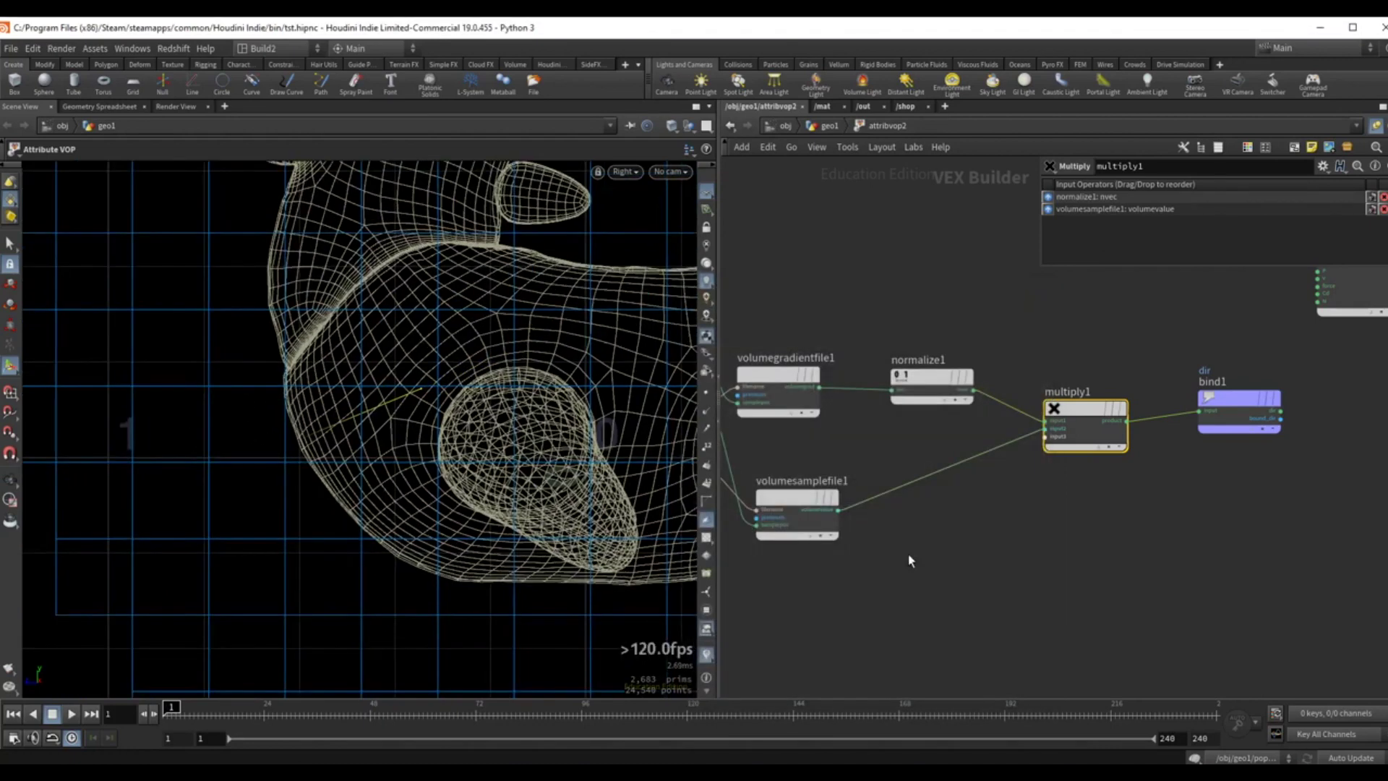
Return to geo1 and move the sample point with transform1 to about Y 0.16, Z -0.03 inside the toy's body.
key("u")
left_click(922, 333)
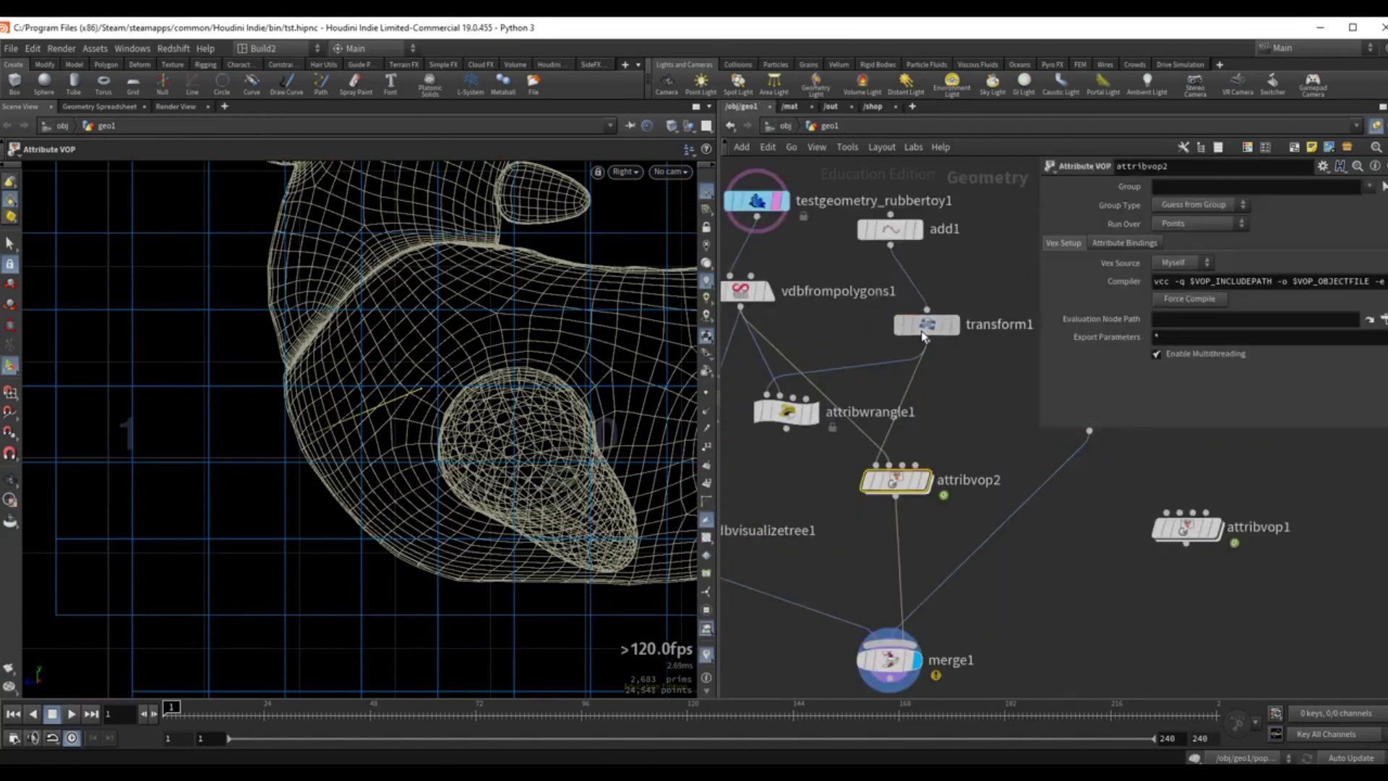
left_click_drag(382, 352, 425, 309)
left_click_drag(567, 340, 599, 353)
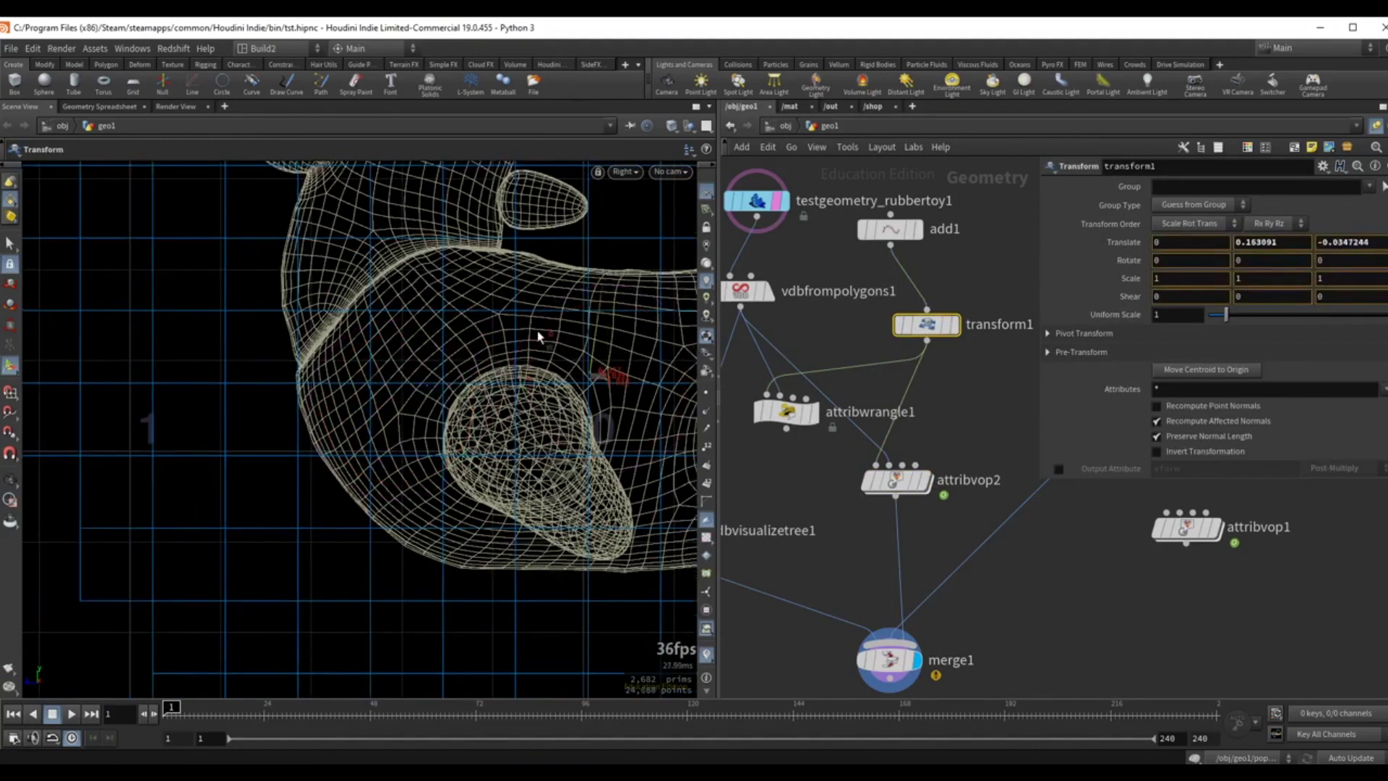
Move the sample point toward the rear of the body, to about Y 0.26, Z -0.36.
middle_click_drag(582, 350, 310, 396, "alt")
left_click_drag(311, 391, 455, 341)
right_click_drag(456, 340, 358, 370, "alt")
middle_click_drag(358, 370, 342, 408, "alt")
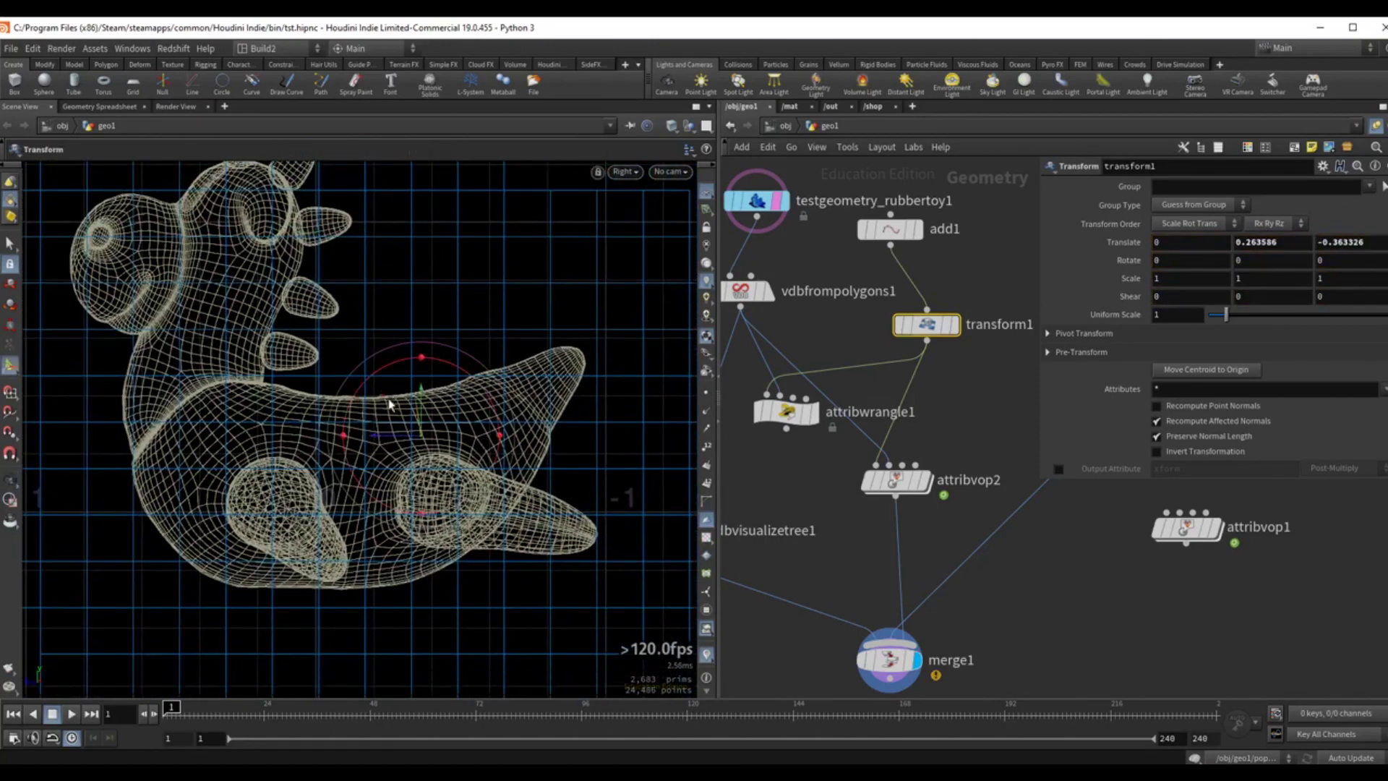
Move the sample point outside the toy, above the tail tip, to about Y 0.89, Z -0.89.
key("Return")
left_click_drag(417, 416, 531, 214)
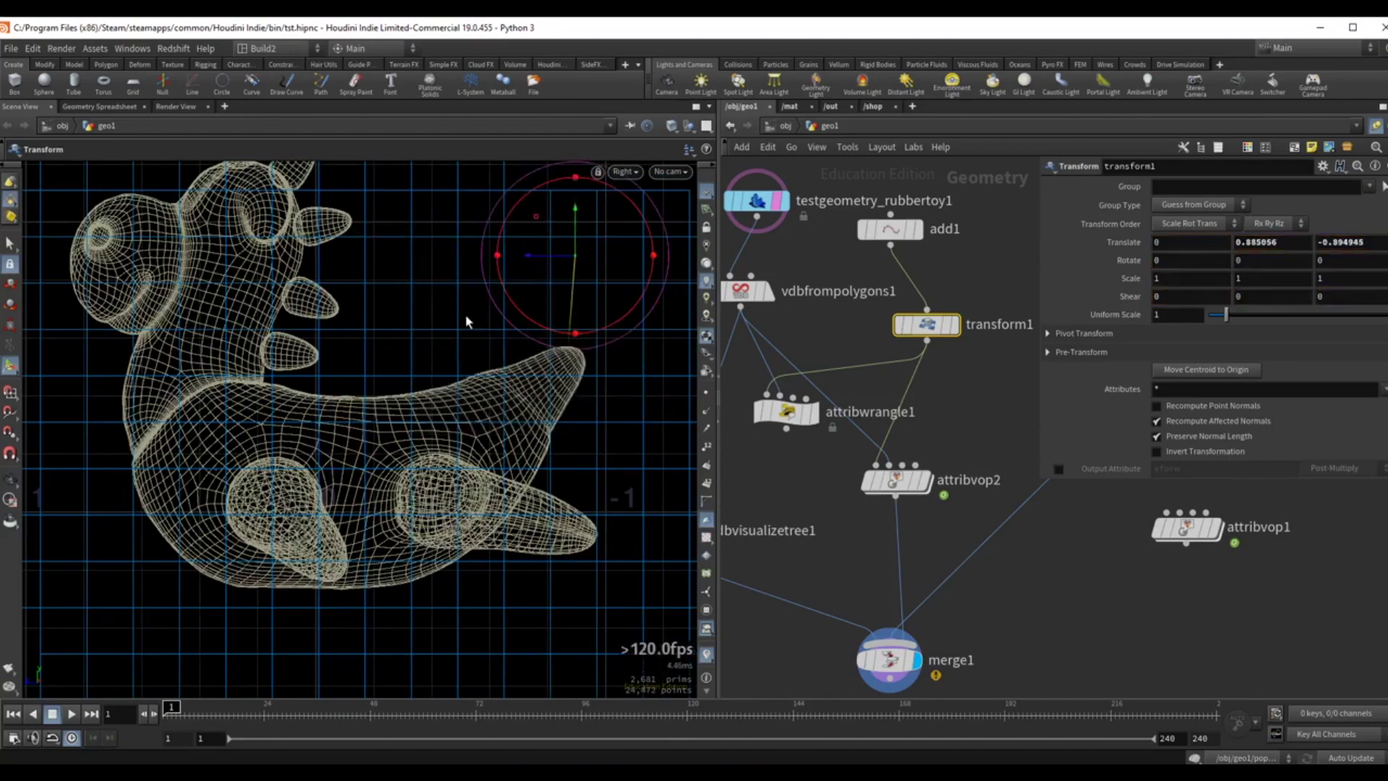
right_click_drag(467, 318, 434, 314, "alt")
middle_click_drag(494, 275, 459, 356, "alt")
key("Return")
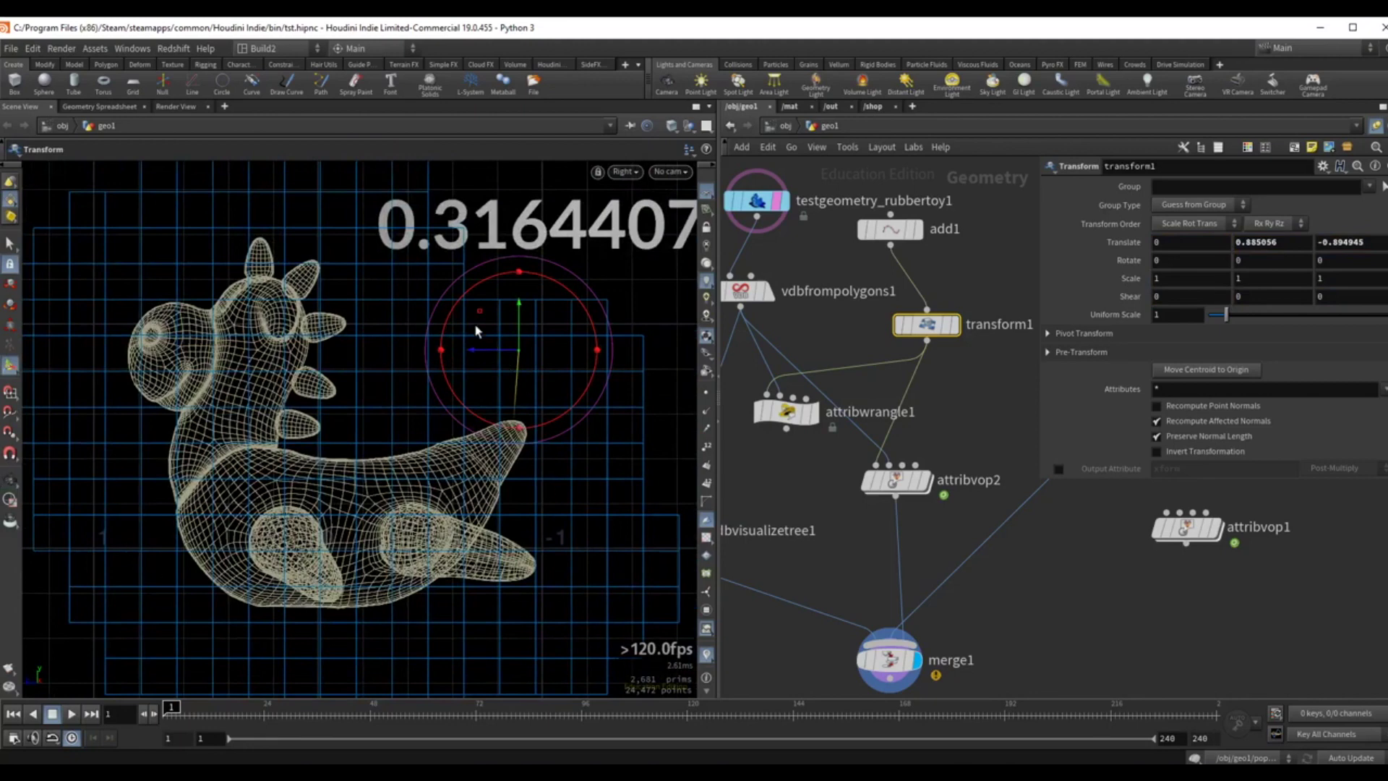
Raise the sample point to about Y 1.15, Z -0.89, and bring it back closer to the toy at about Y 0.91, Z -0.53.
left_click_drag(477, 311, 477, 254)
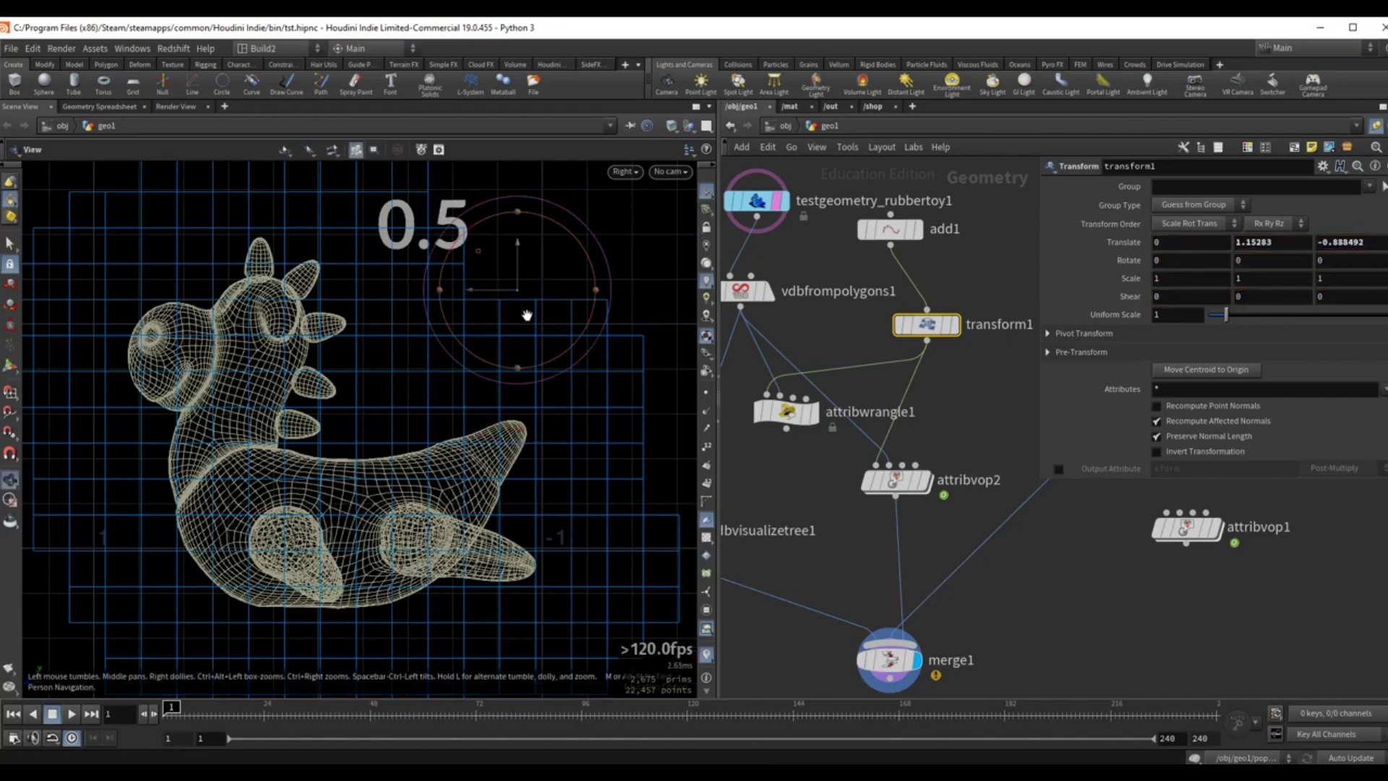
middle_click_drag(529, 281, 504, 324, "alt")
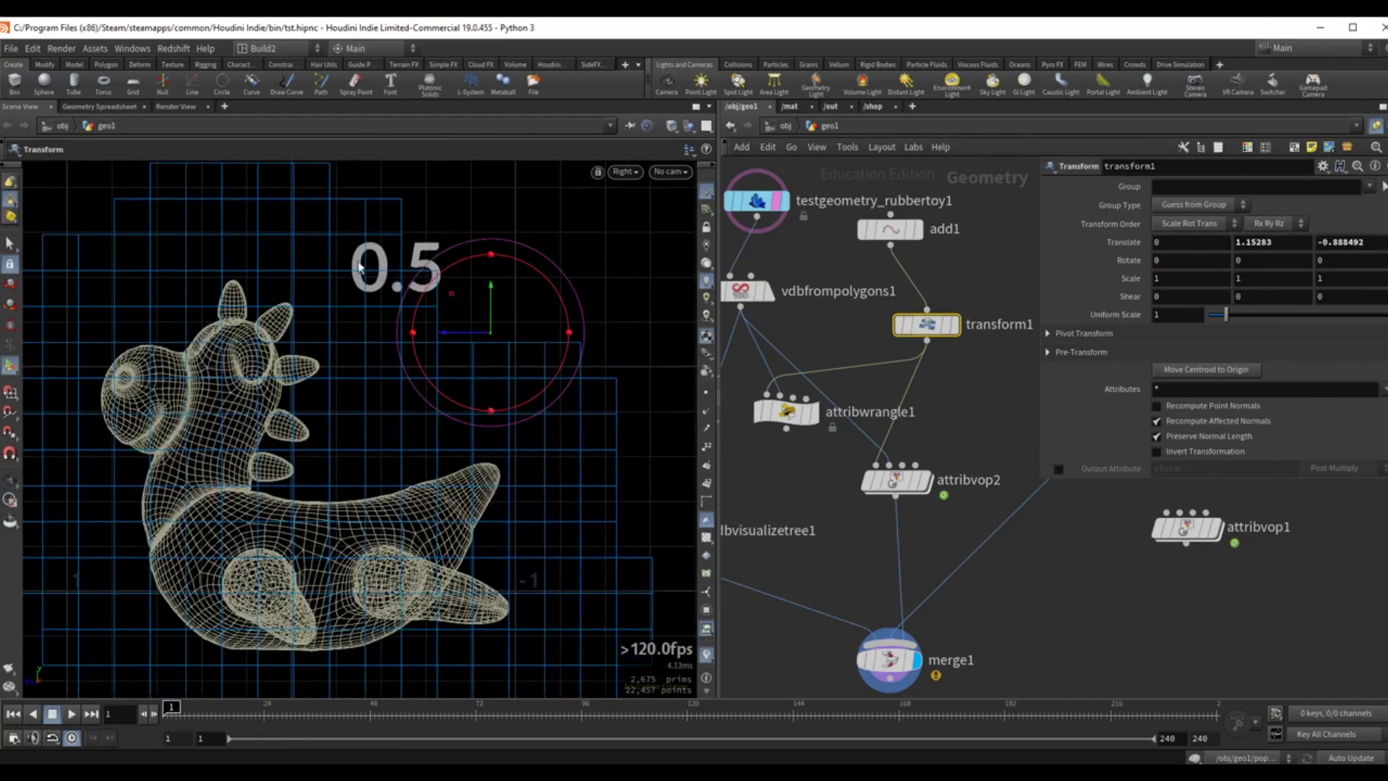
left_click_drag(456, 295, 438, 345)
scroll(437, 346, "down", 2)
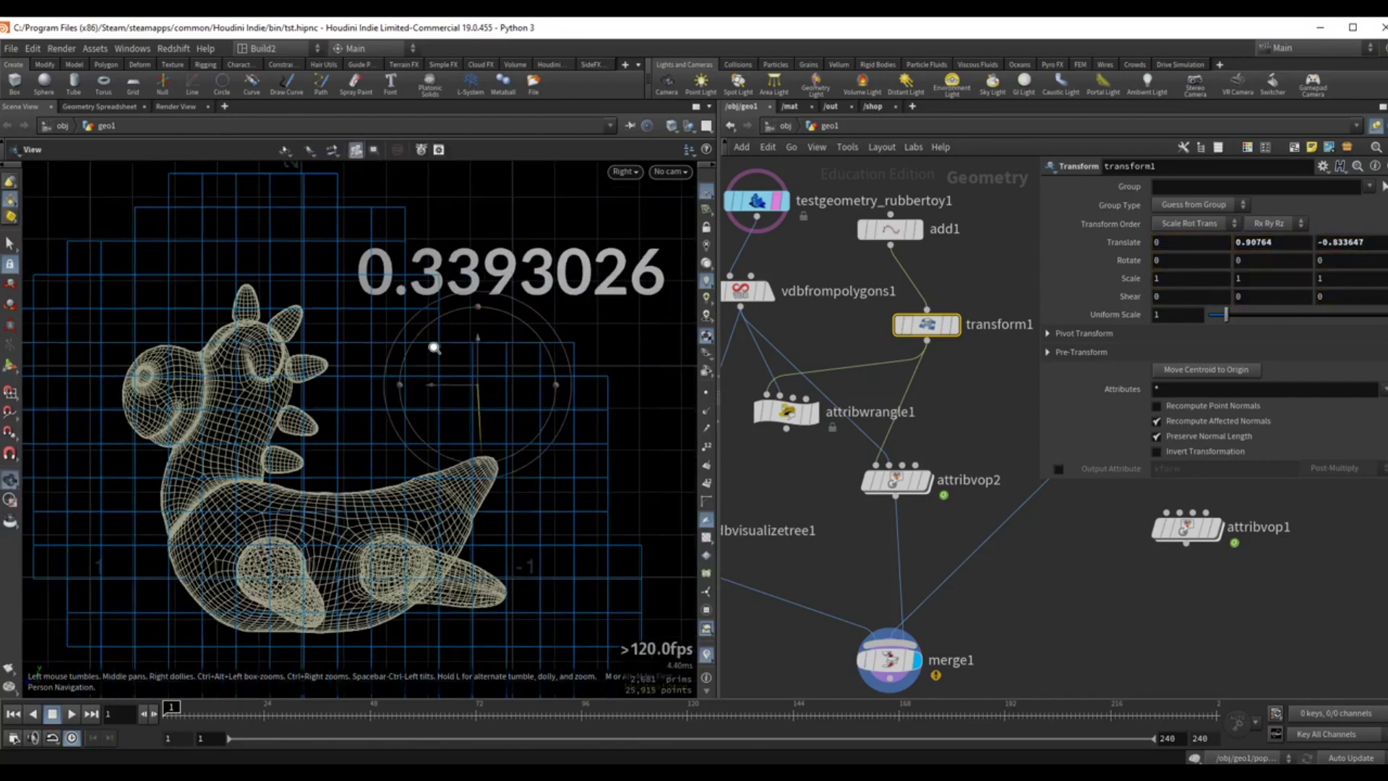
Move the sample point farther from the toy to about Y 1.27, Z -1.01, and bring the vdbfrompolygons1 node into view.
middle_click_drag(463, 346, 440, 333, "alt")
left_click_drag(415, 328, 448, 260)
middle_click_drag(738, 233, 809, 235)
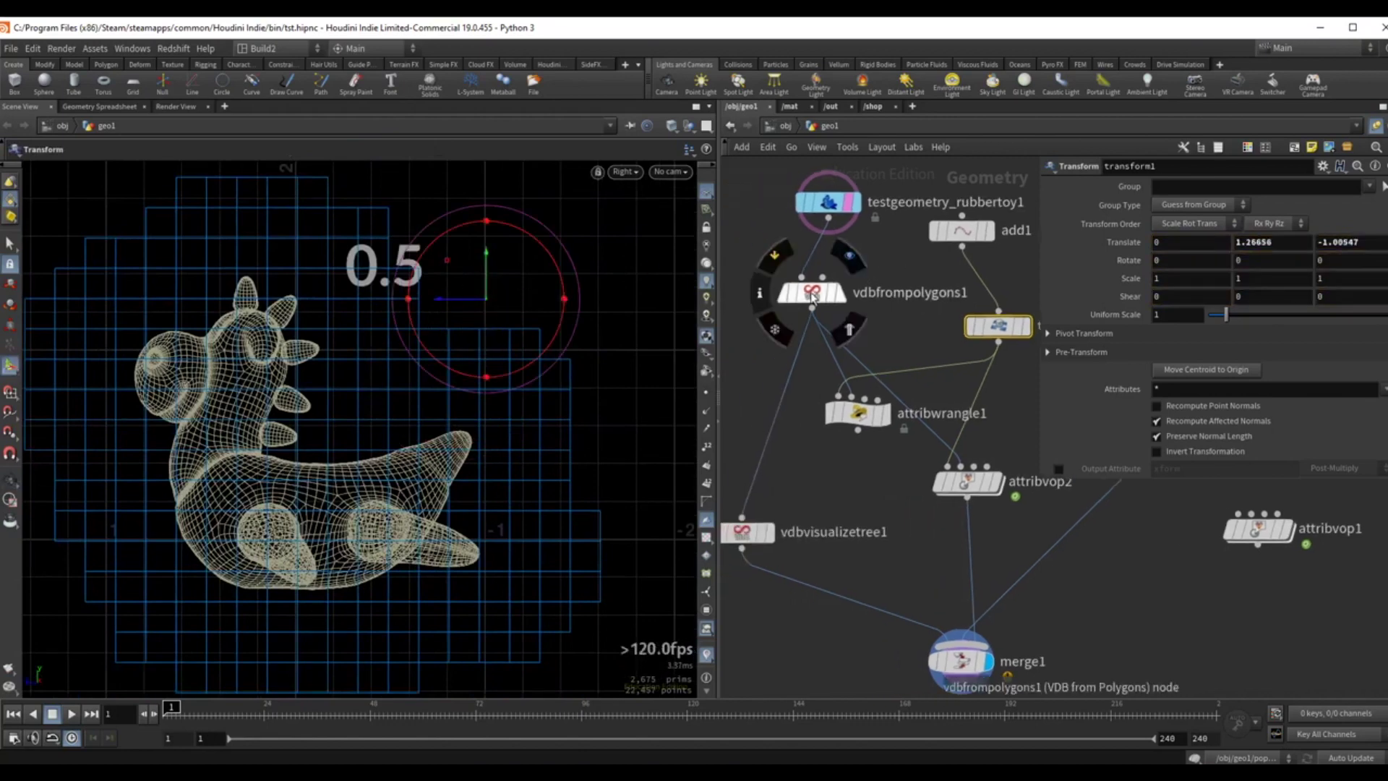
Set the exterior band of the vdbfrompolygons1 node to 0.83.
left_click(811, 291)
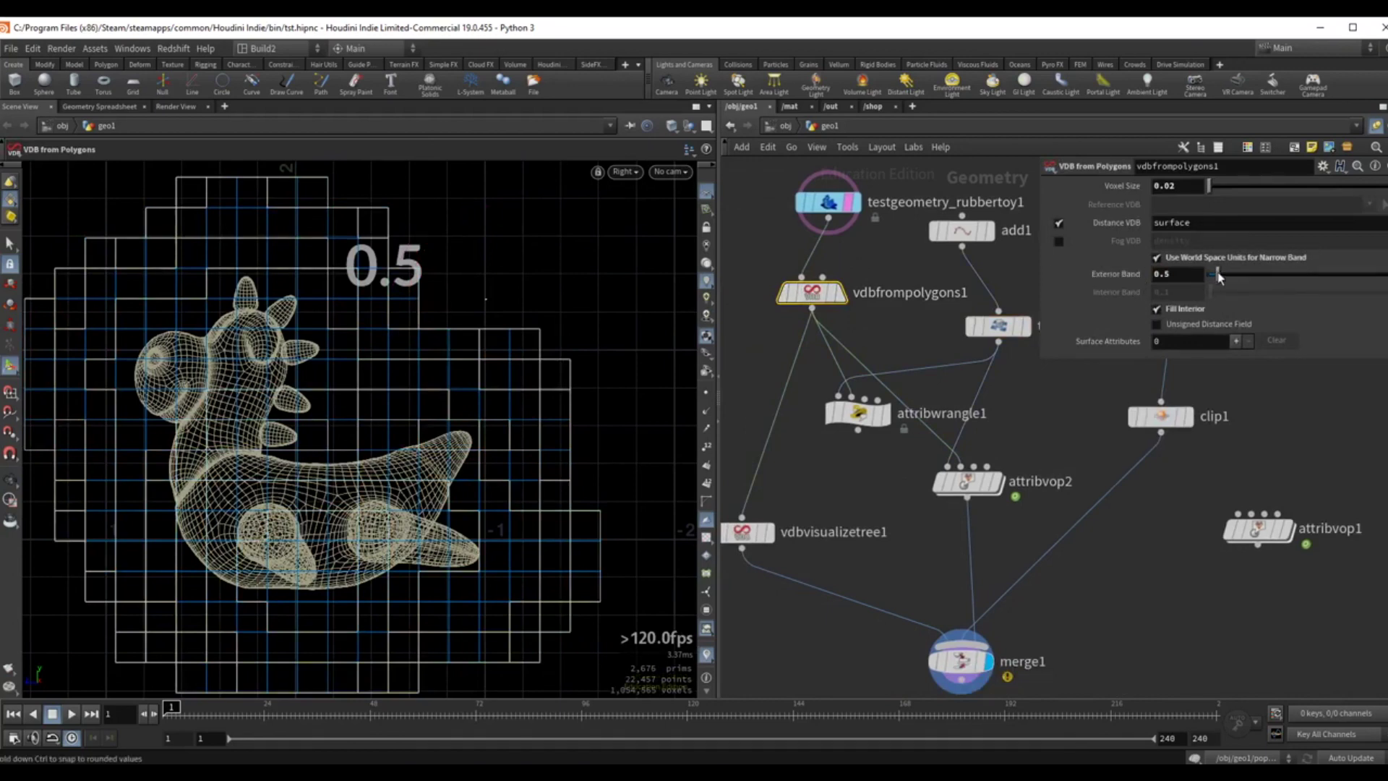
left_click_drag(1219, 276, 1224, 274)
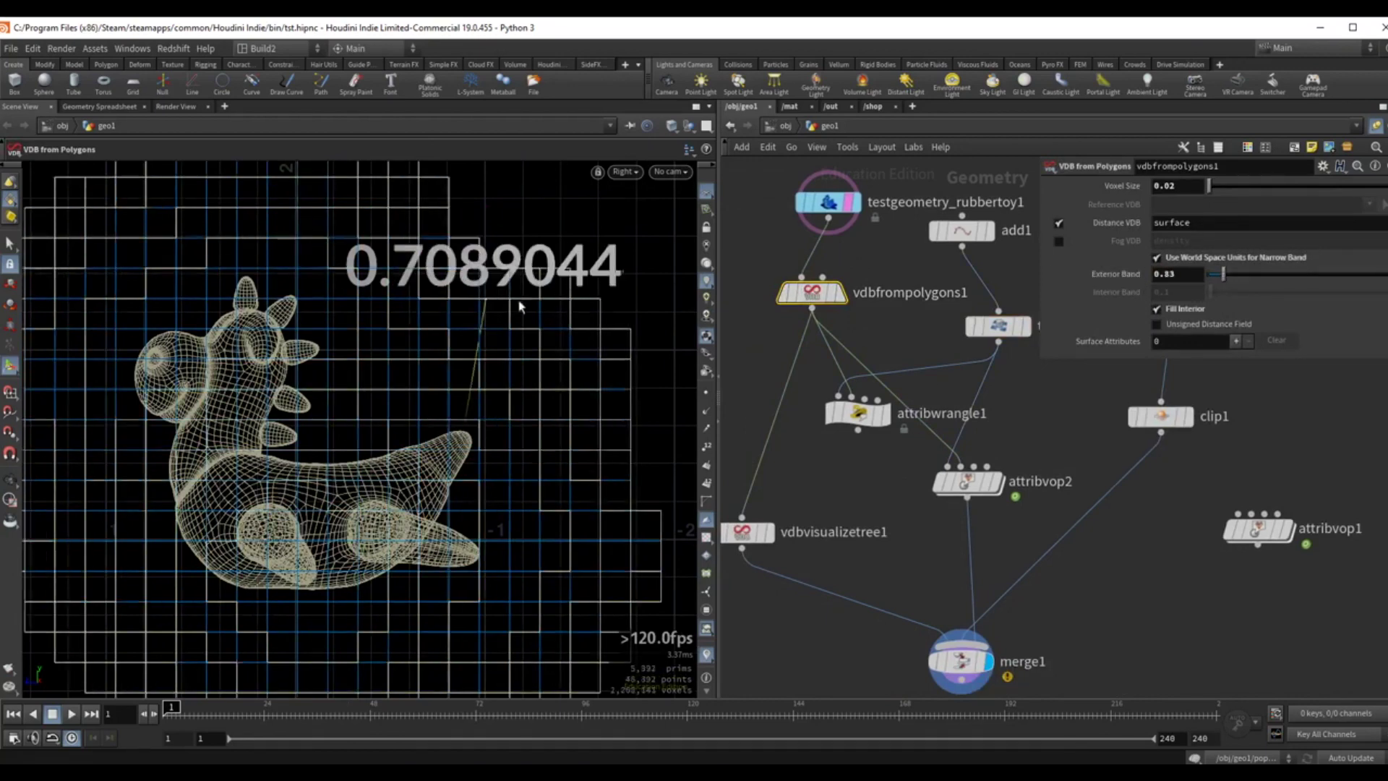
Move the sample point behind the toy to about Y -0.20, Z -1.49, and on to below the body at about Y -0.67, Z -0.50.
left_click(998, 326)
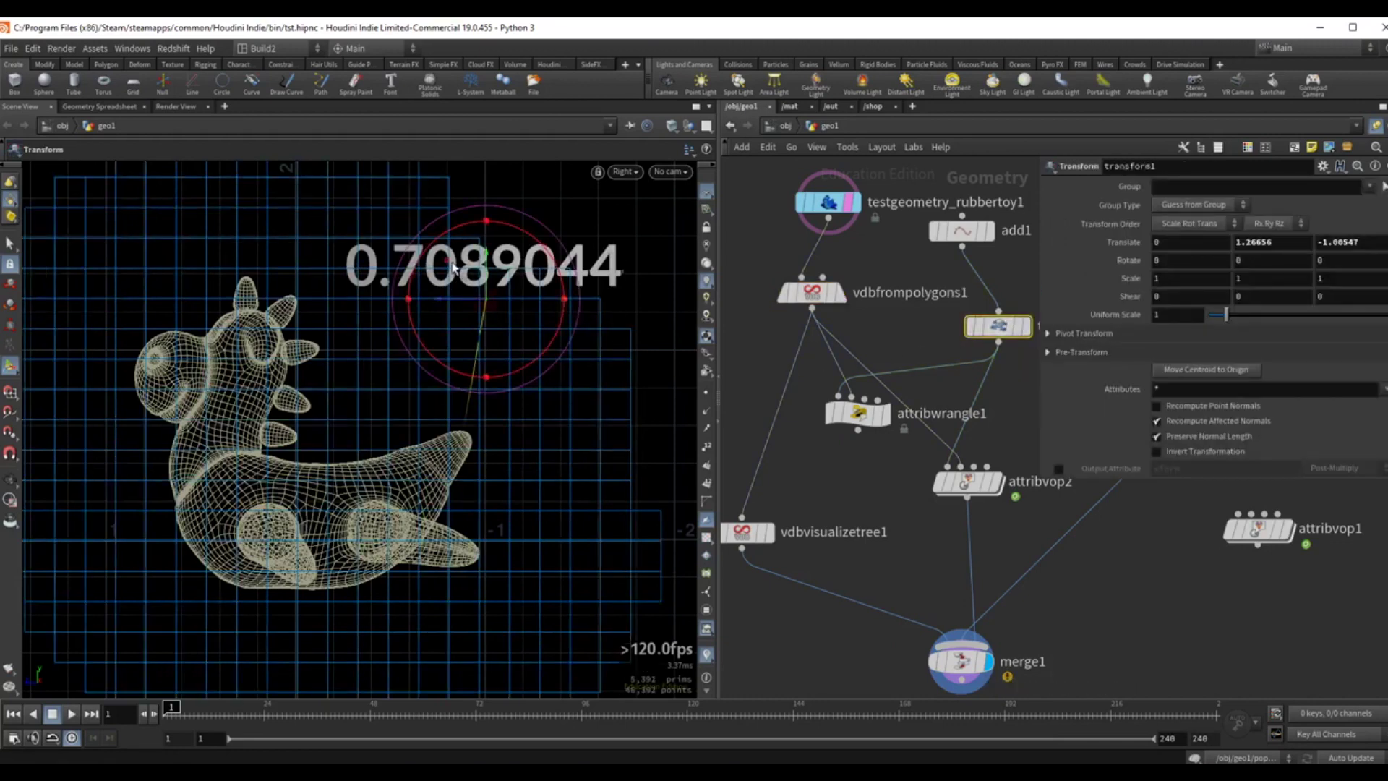
left_click_drag(453, 267, 499, 351)
key("Escape")
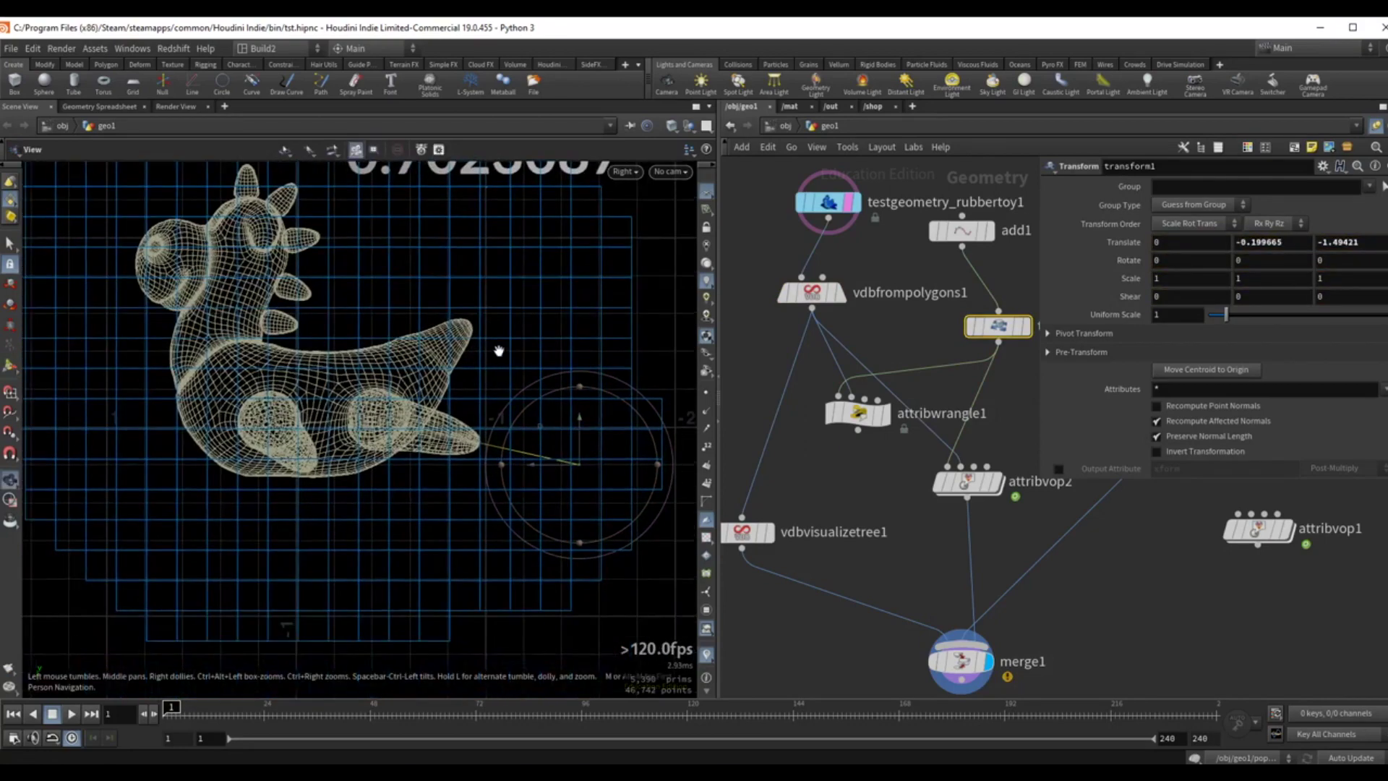
left_click_drag(541, 428, 354, 518)
right_click_drag(365, 533, 431, 502, "alt")
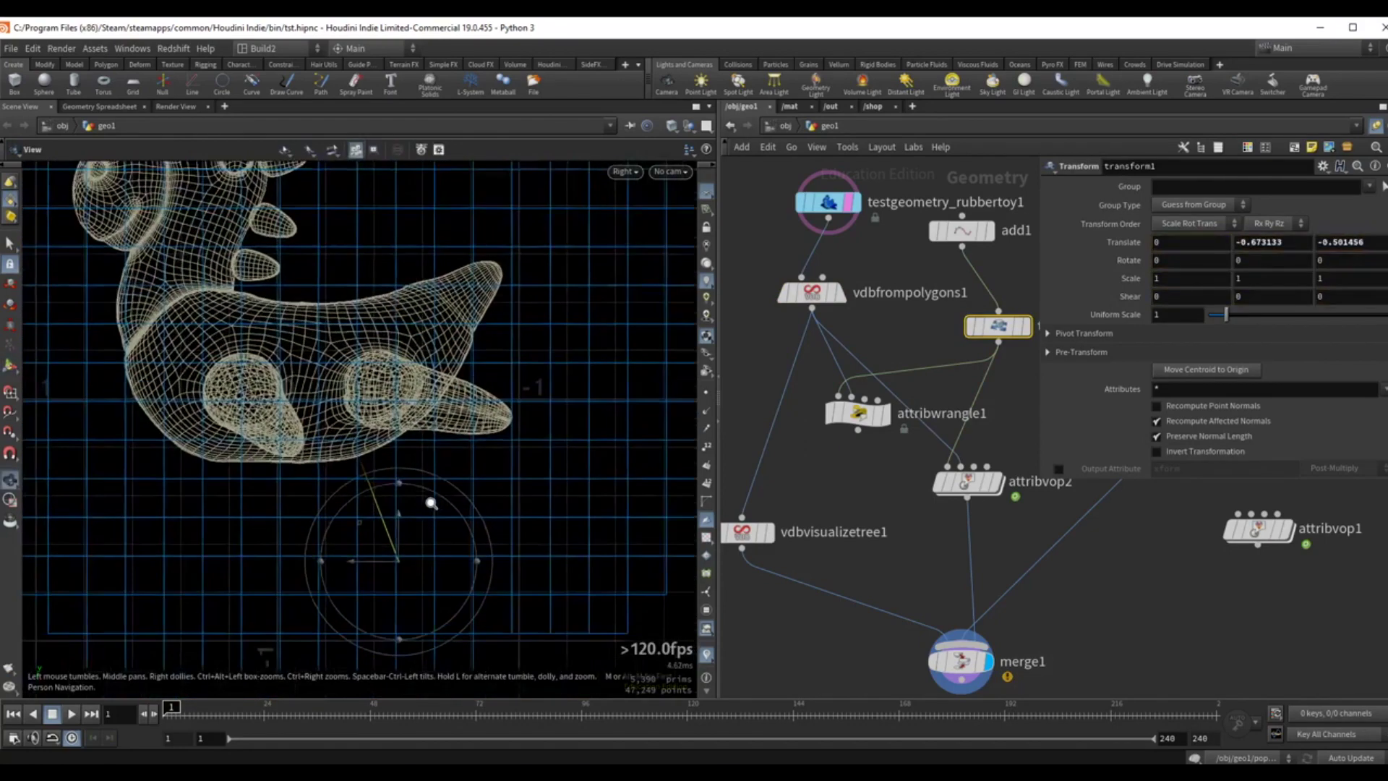
scroll(430, 502, "up", 8)
key("t")
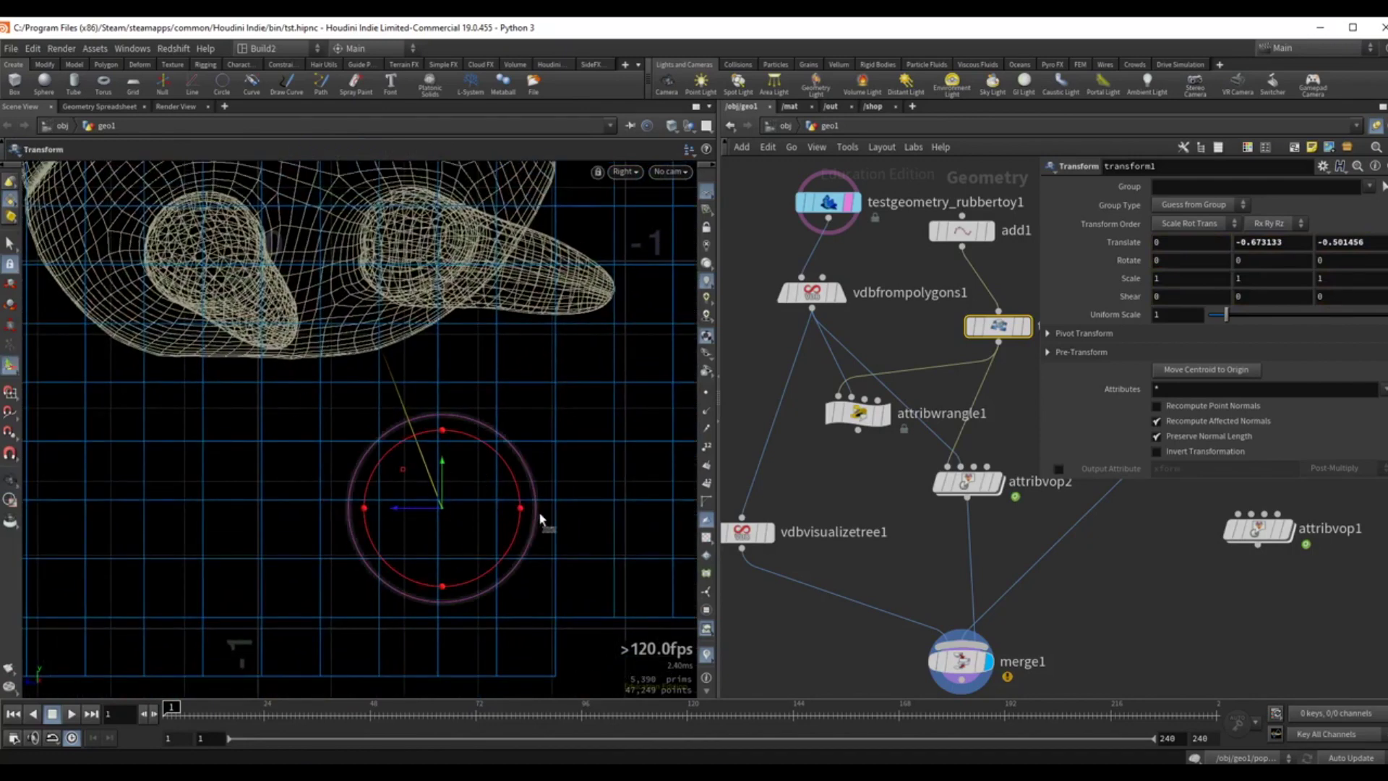
middle_click_drag(484, 469, 506, 497, "alt")
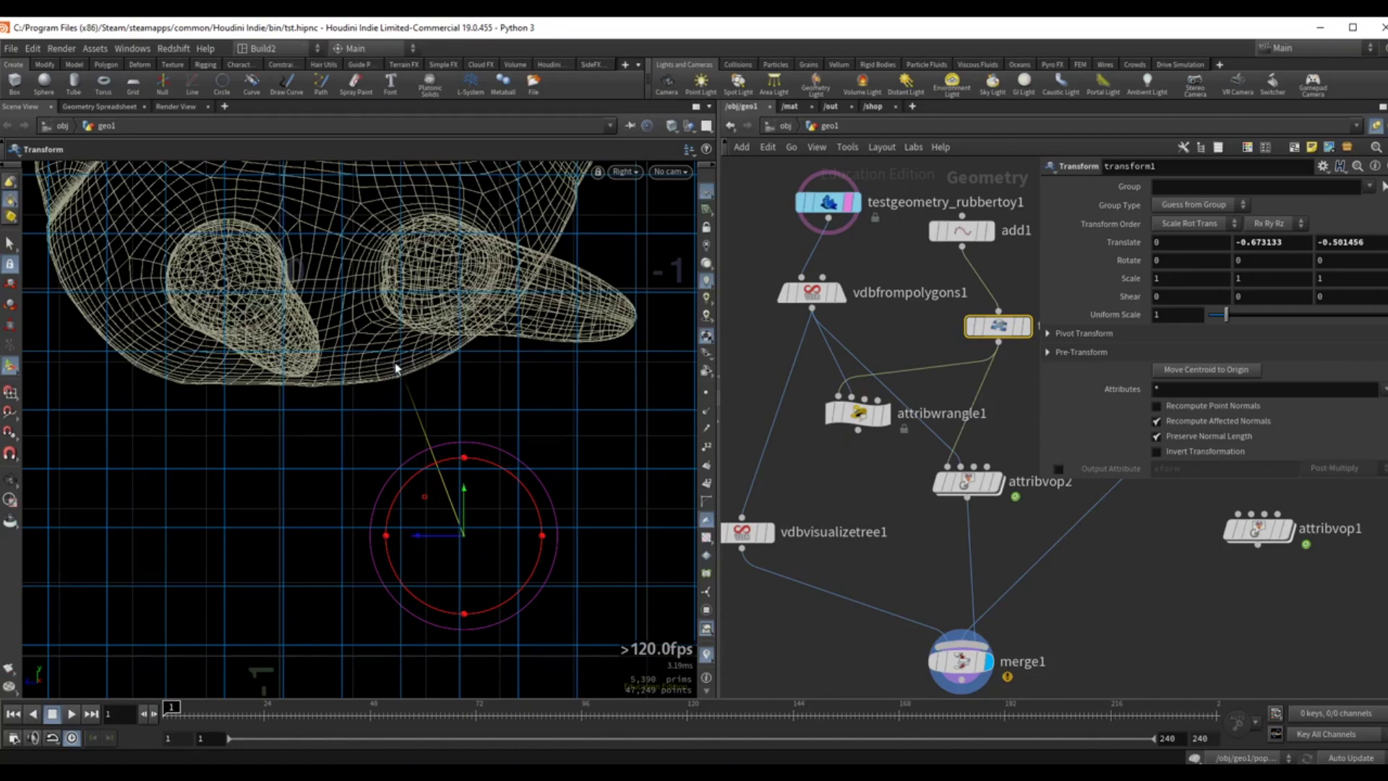
Display the circle1 node in the viewport in place of the merged geometry.
middle_click_drag(825, 579, 875, 258)
middle_click_drag(823, 443, 794, 434)
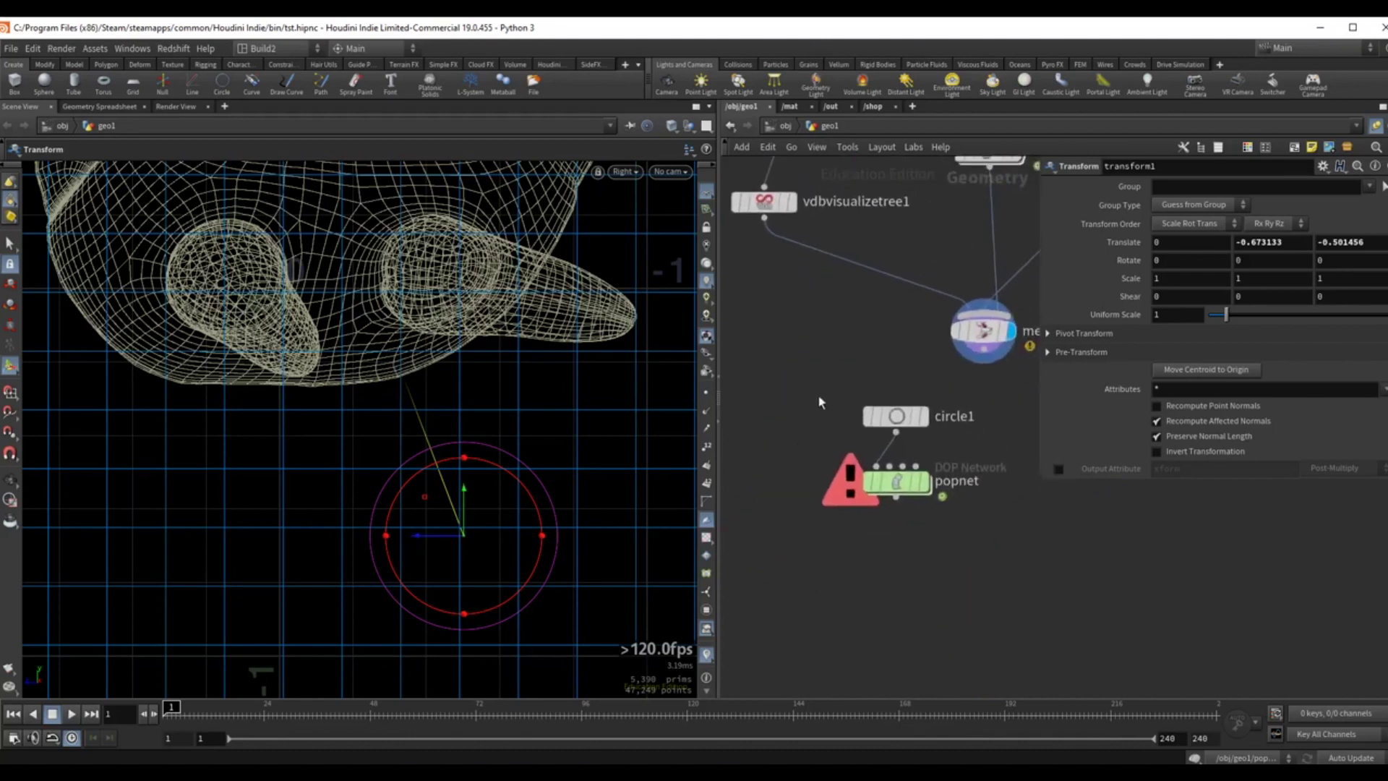
left_click_drag(806, 389, 974, 445)
left_click(925, 417)
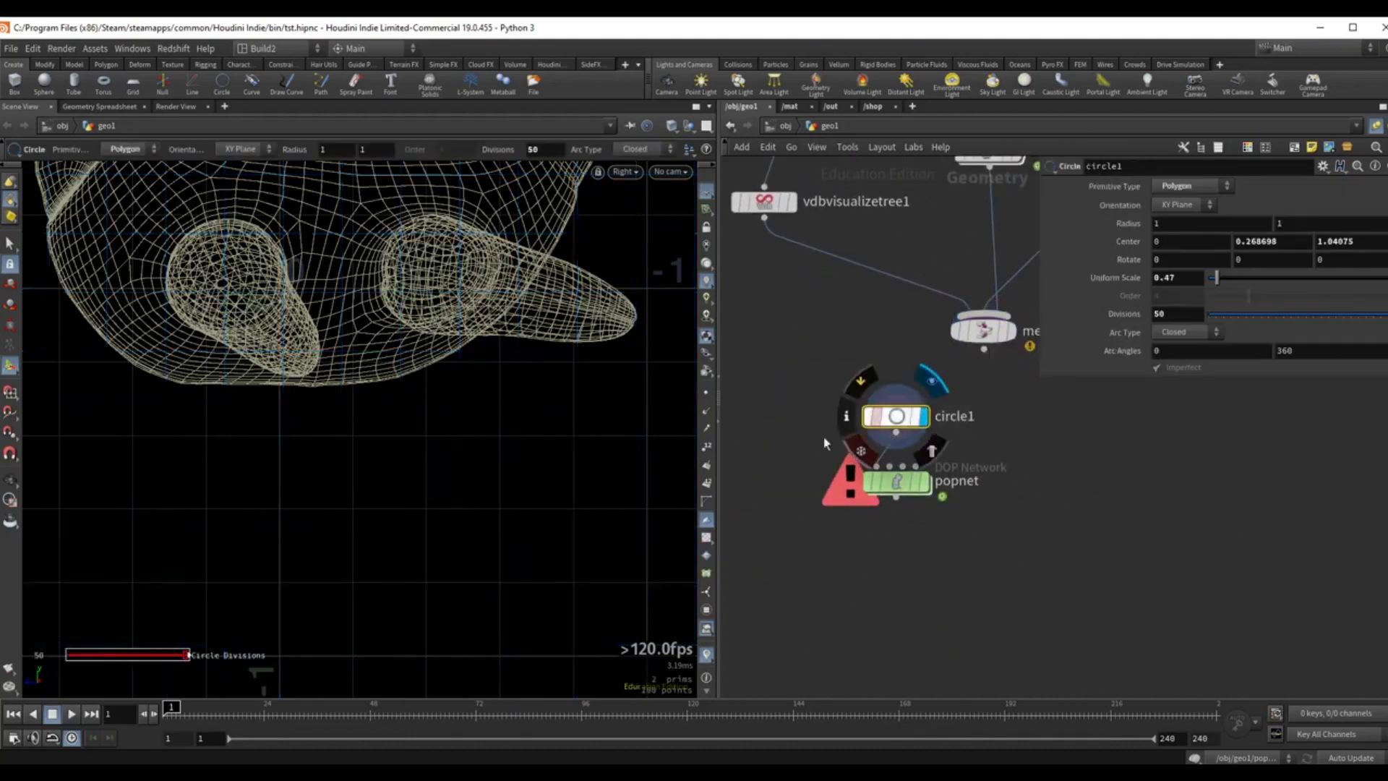
scroll(337, 294, "down", 5)
middle_click_drag(232, 242, 352, 396)
Display the popnet node and play its particle simulation, stopping at frame 54.
left_click_drag(793, 458, 964, 522)
left_click(925, 481)
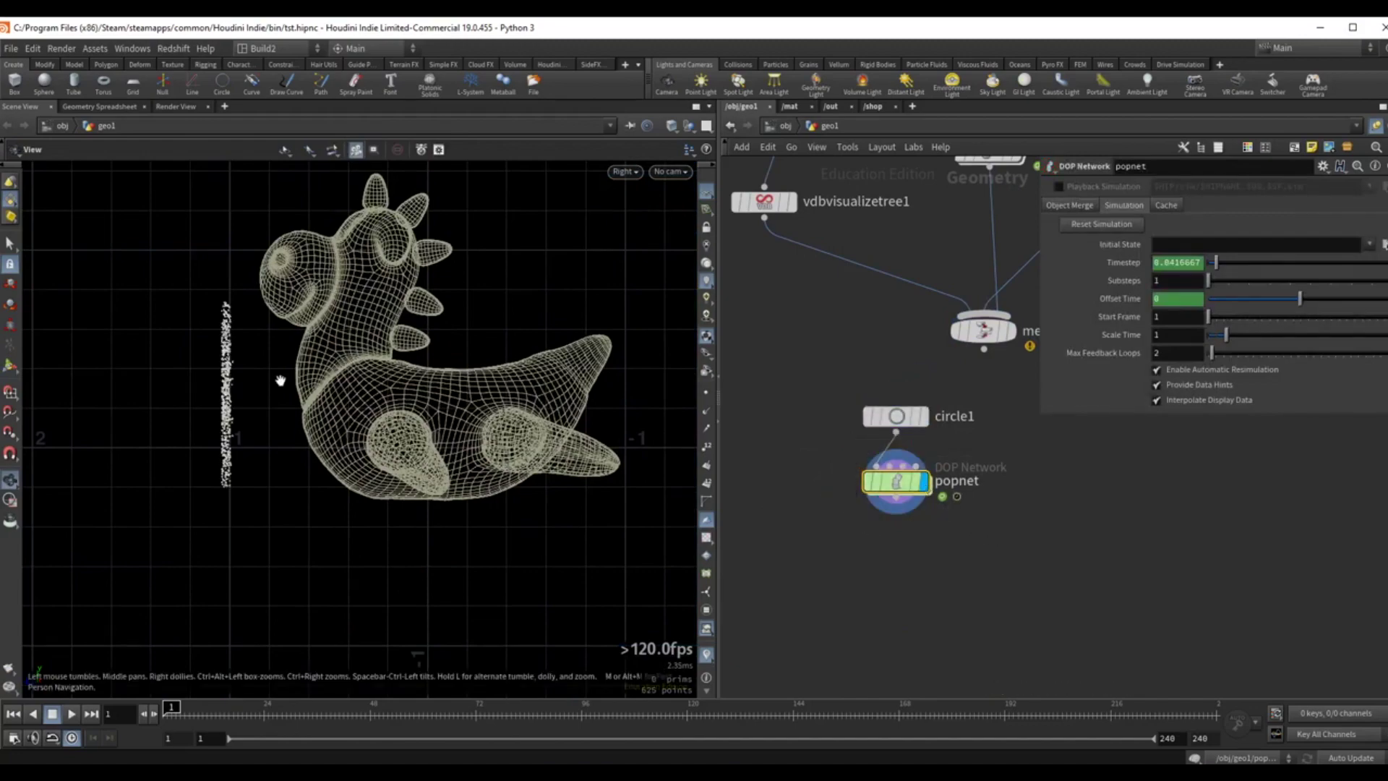
key("Up")
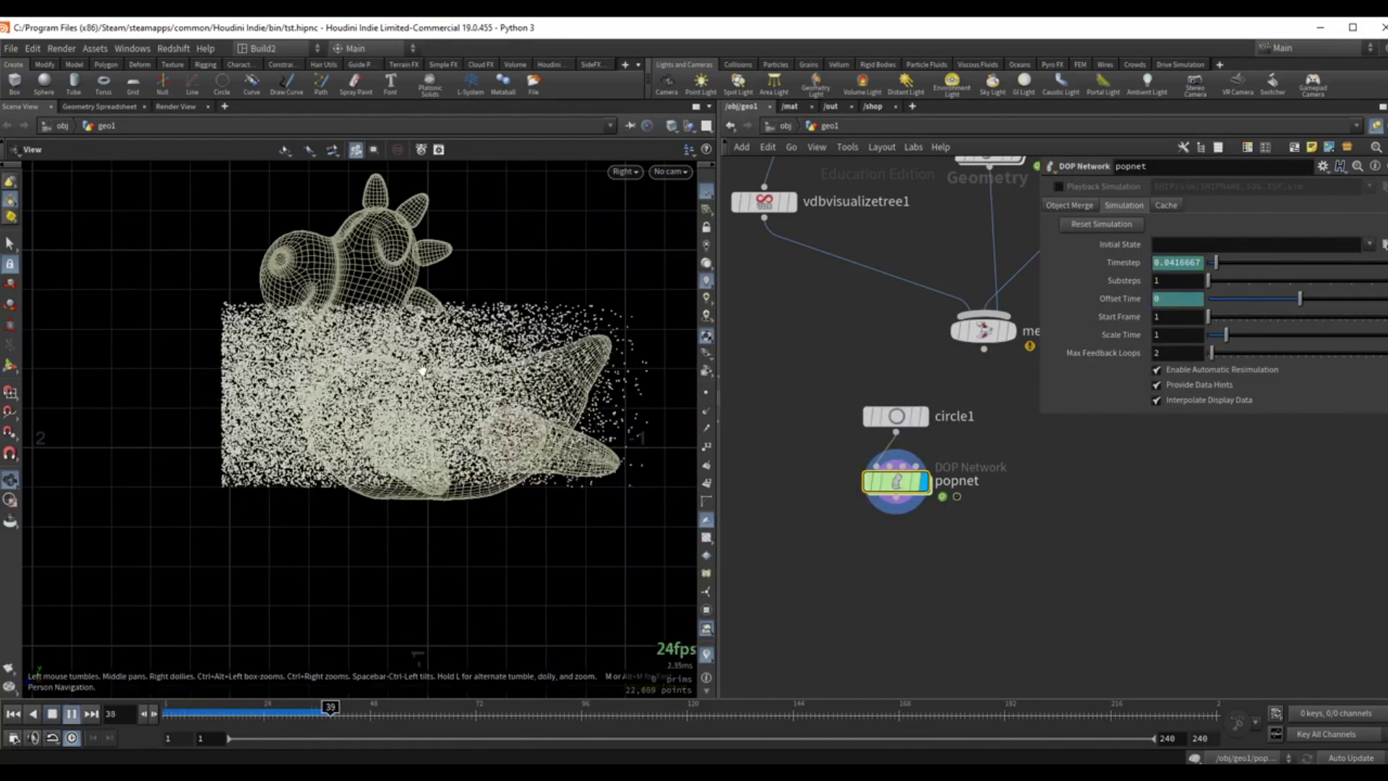
key("Up")
left_click_drag(399, 376, 434, 405)
Turn off the template display of the rubber toy geometry node.
middle_click_drag(809, 332, 818, 589)
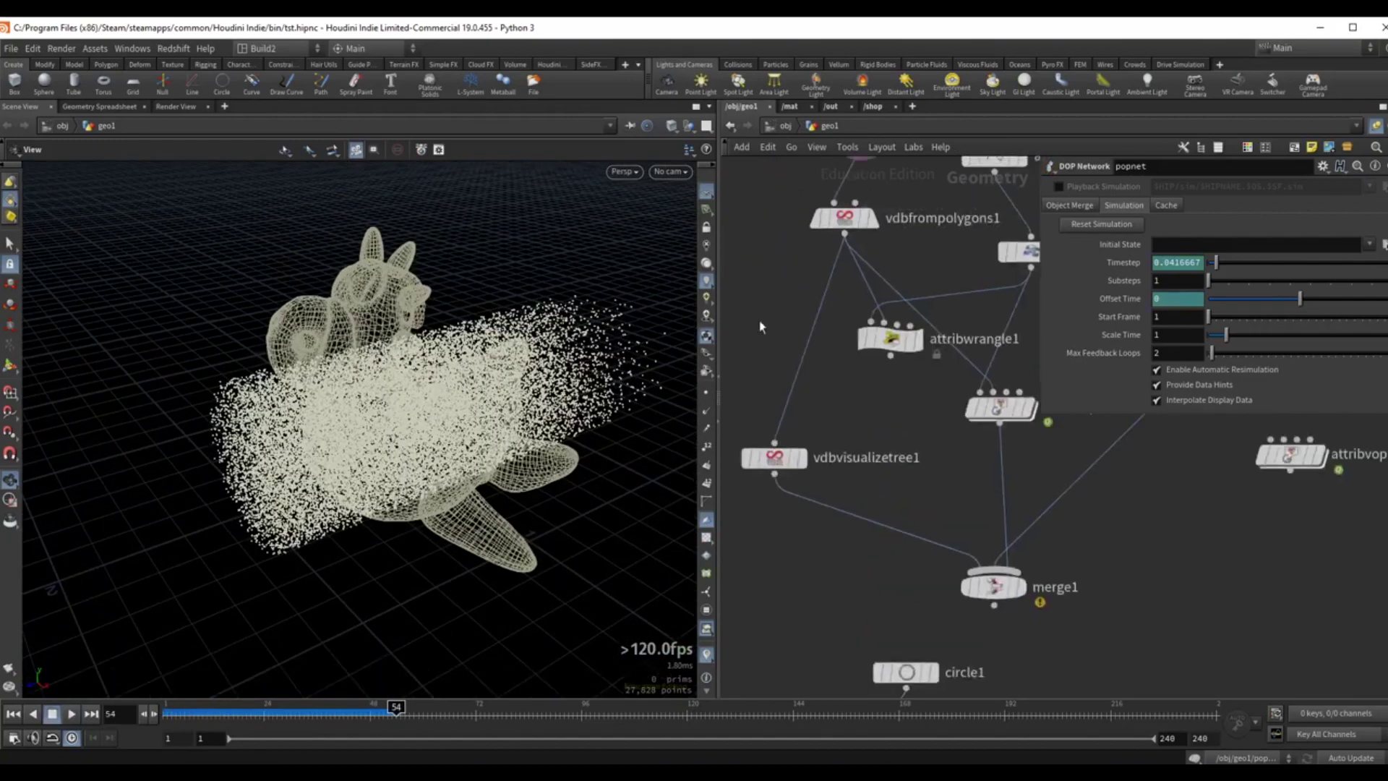
middle_click_drag(762, 325, 791, 238)
mouse_move(877, 295)
left_click(901, 331)
Inside the popnet network, insert a POP VOP node between source_first_input and wire_pops_into_here.
middle_click_drag(771, 527, 768, 334)
middle_click_drag(805, 440, 779, 423)
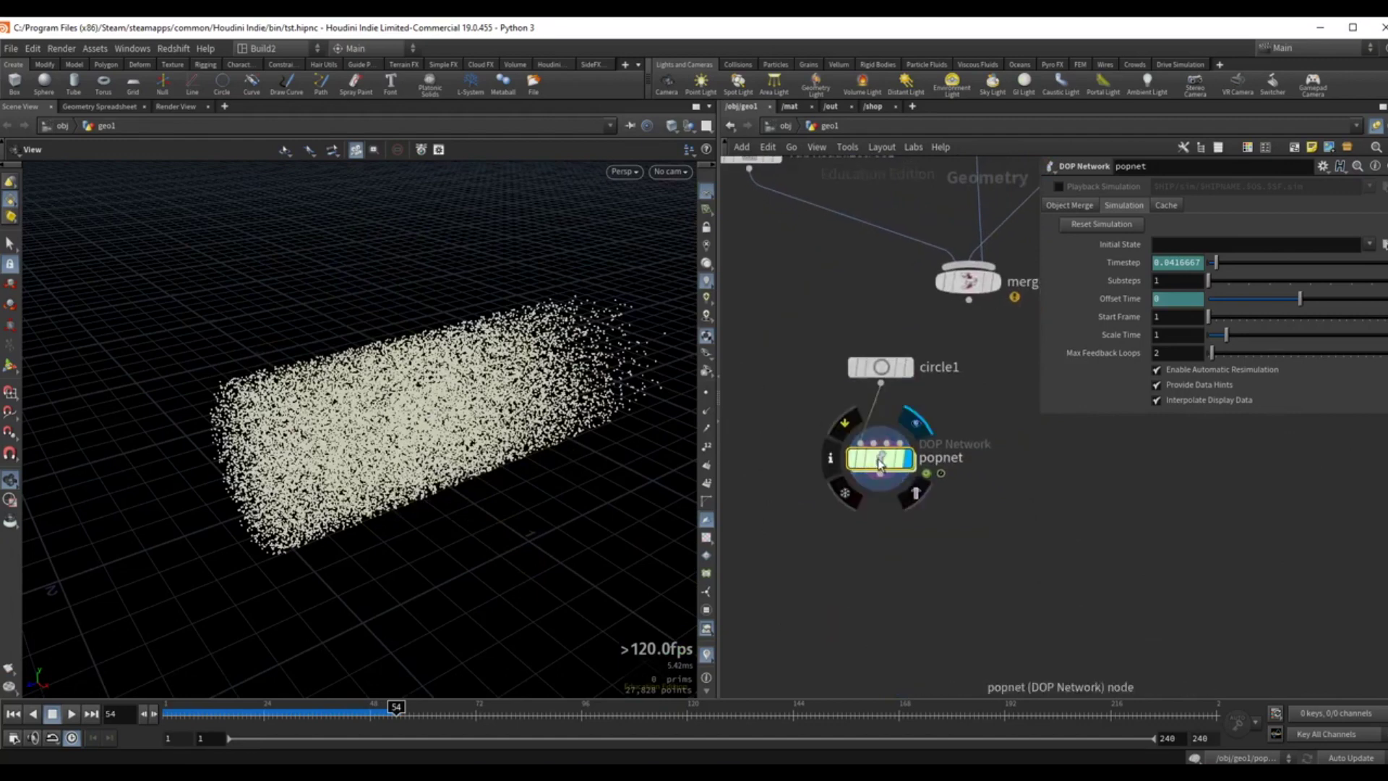
double_click(878, 434)
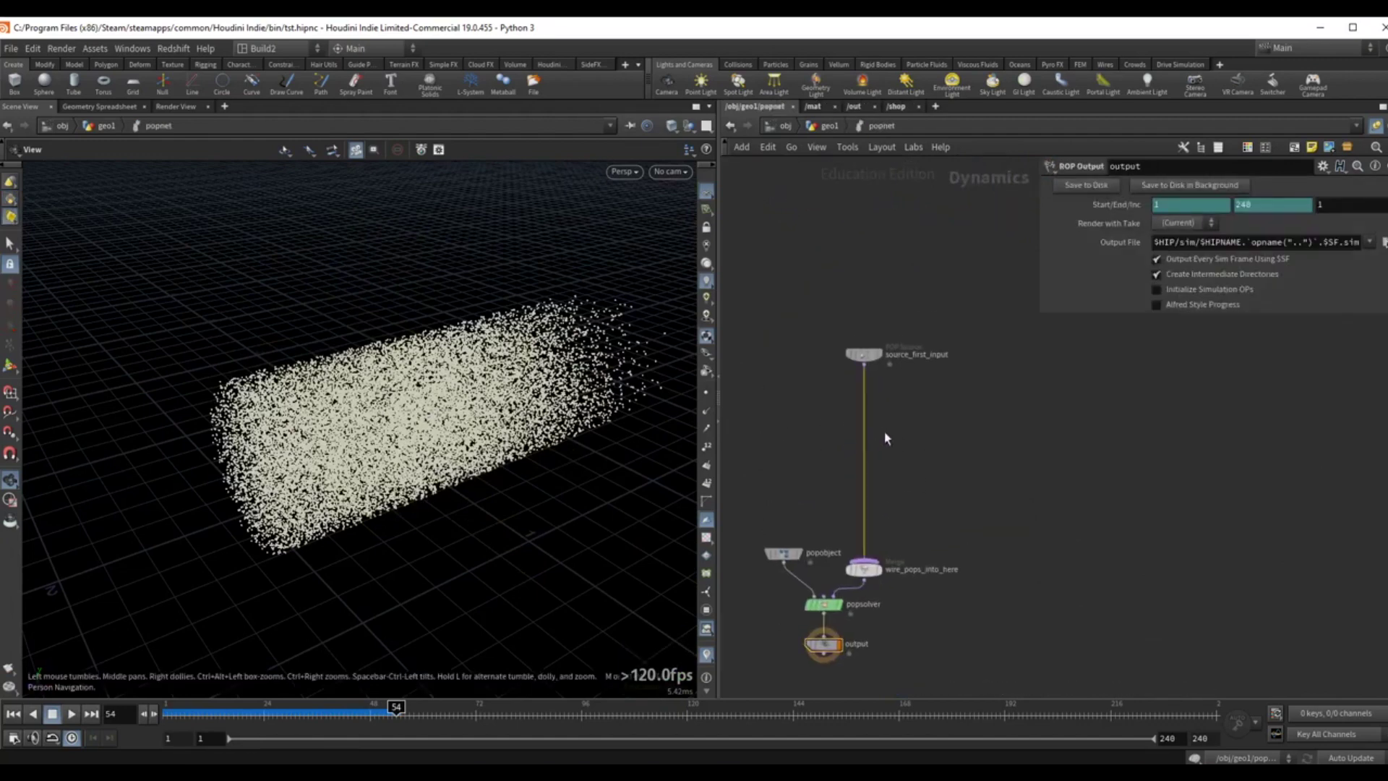
key("Tab")
type("pop wr")
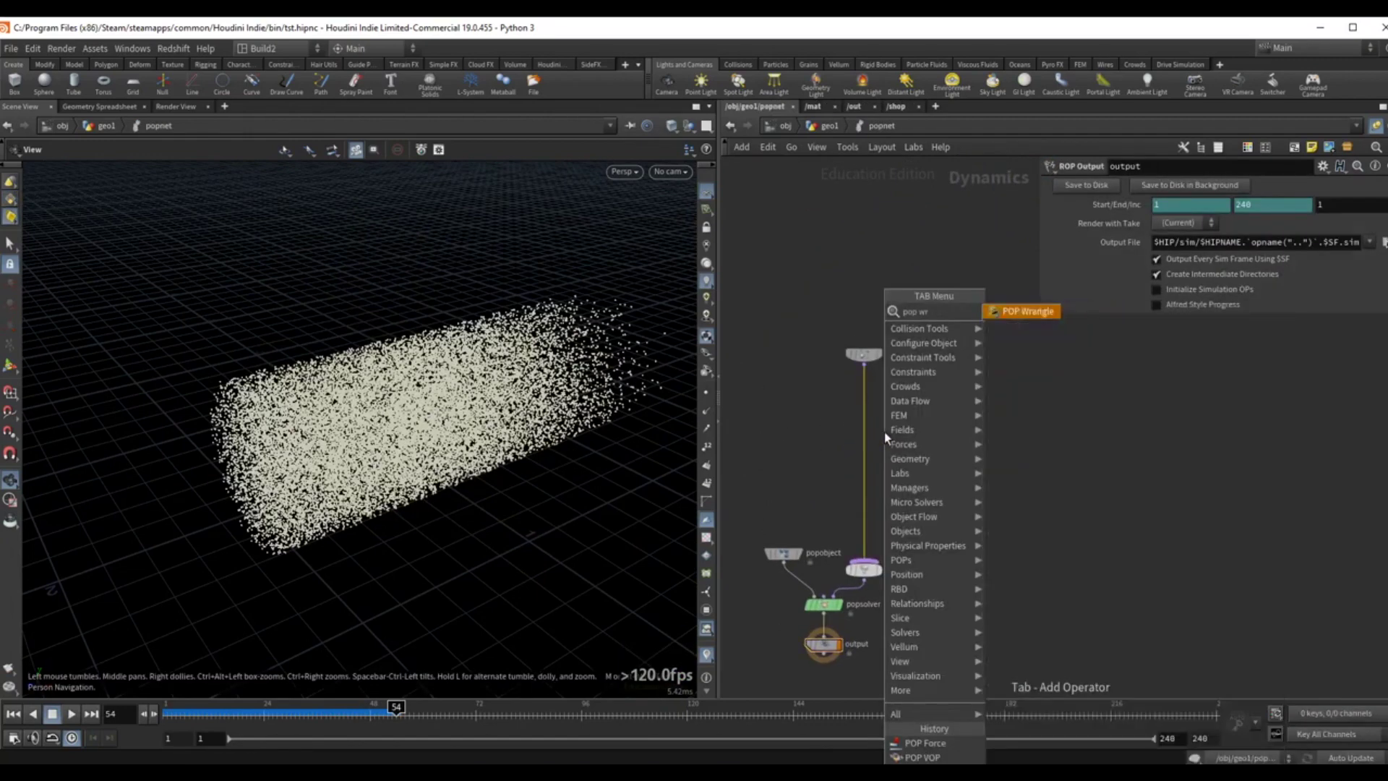
key("BackSpace")
key("BackSpace")
type("vop")
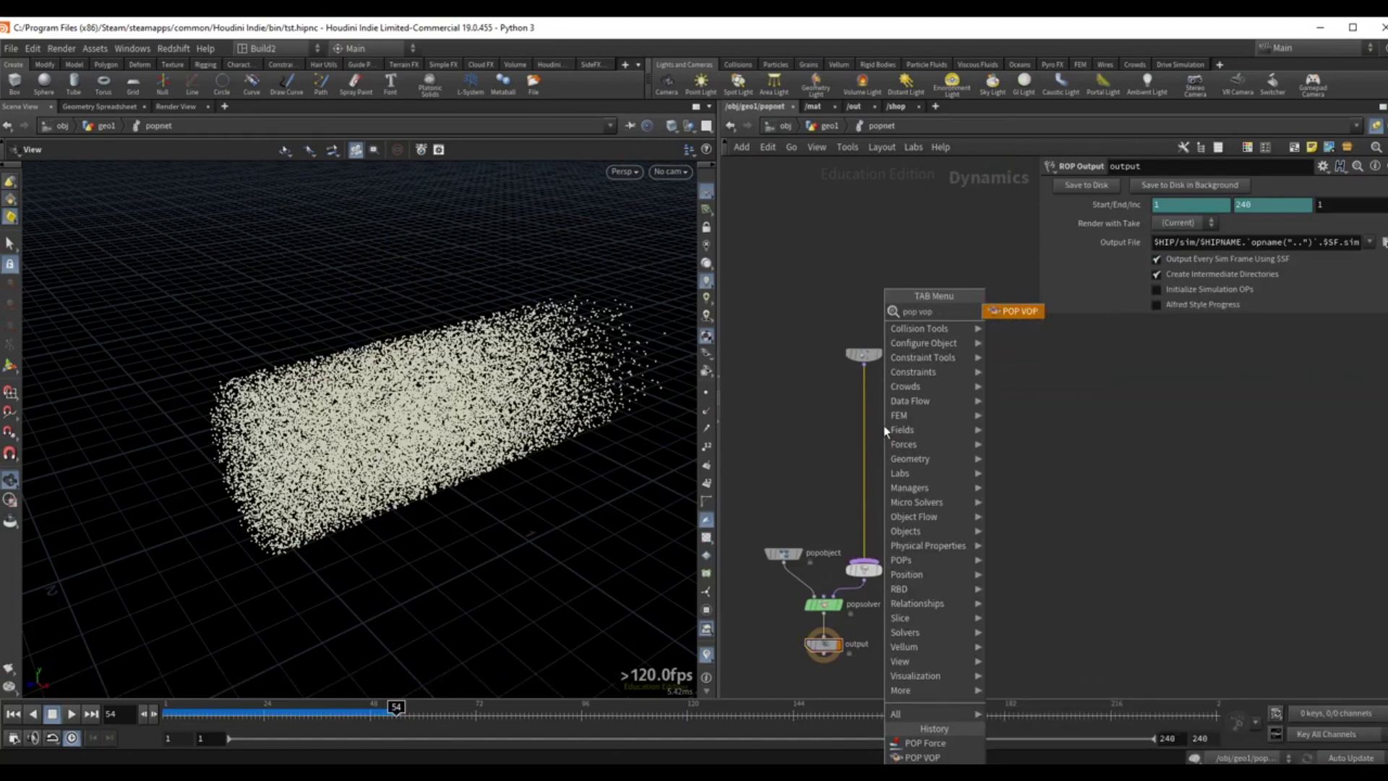
key("Return")
left_click(866, 406)
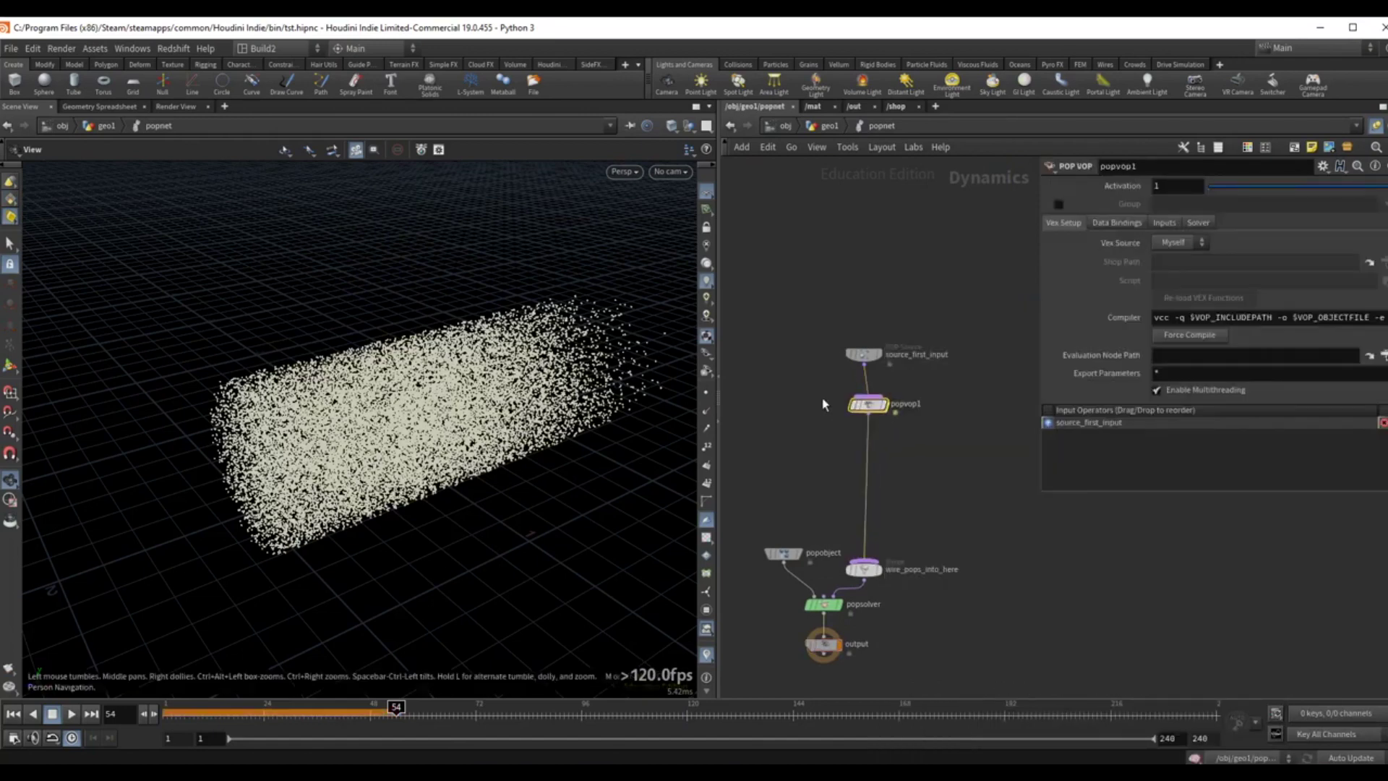
Copy the vdbfrompolygons1 node from the geo1 network and return inside the popnet.
key("u")
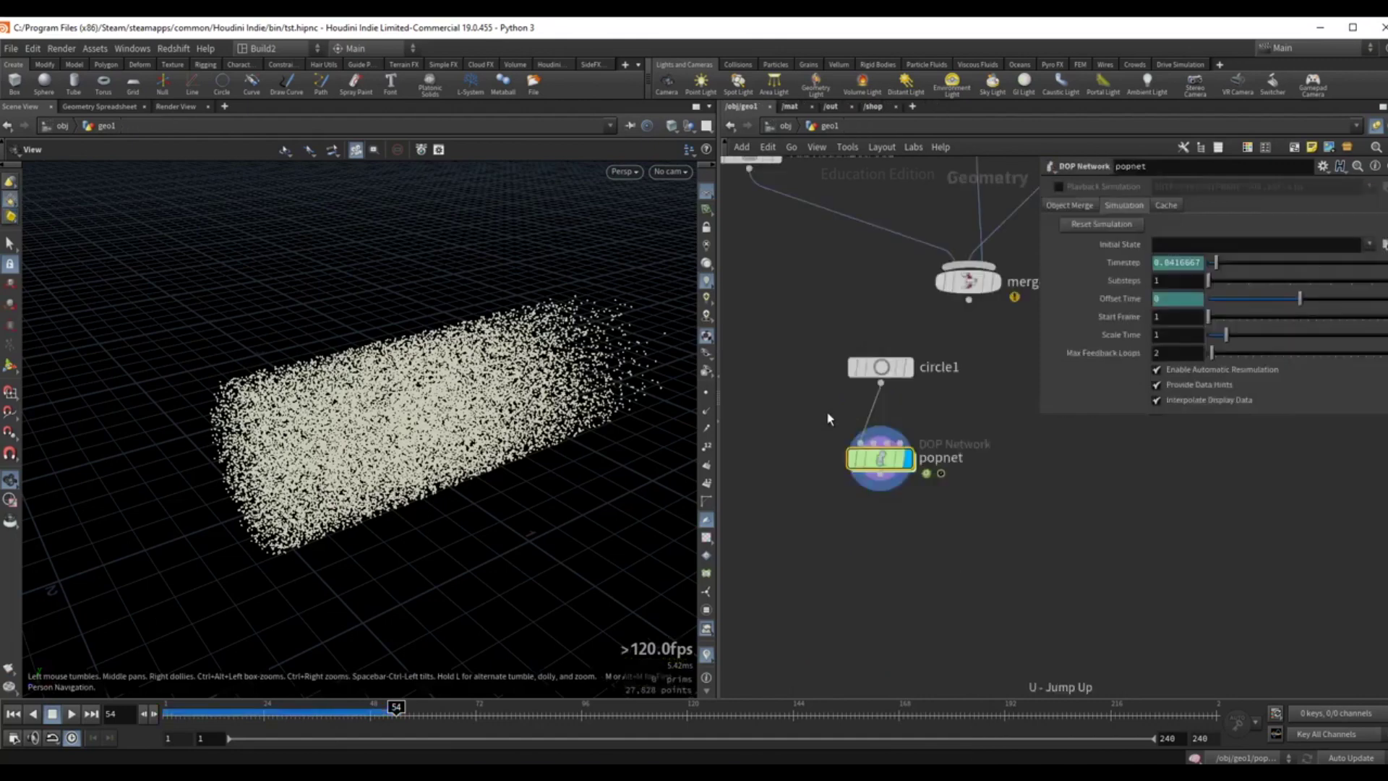
middle_click_drag(787, 316, 833, 625)
middle_click_drag(830, 288, 805, 376)
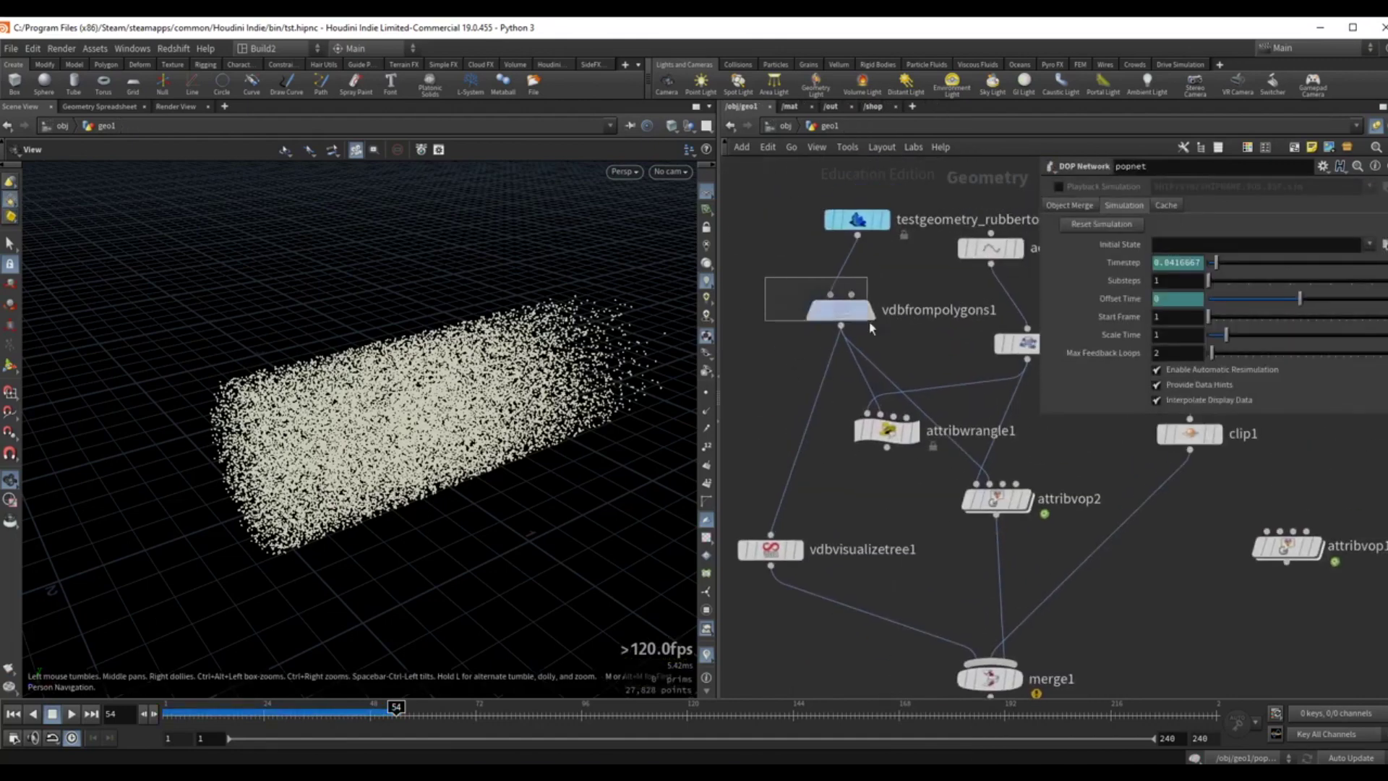
left_click(849, 316)
key("ctrl+c")
middle_click_drag(884, 550, 850, 260)
double_click(866, 566)
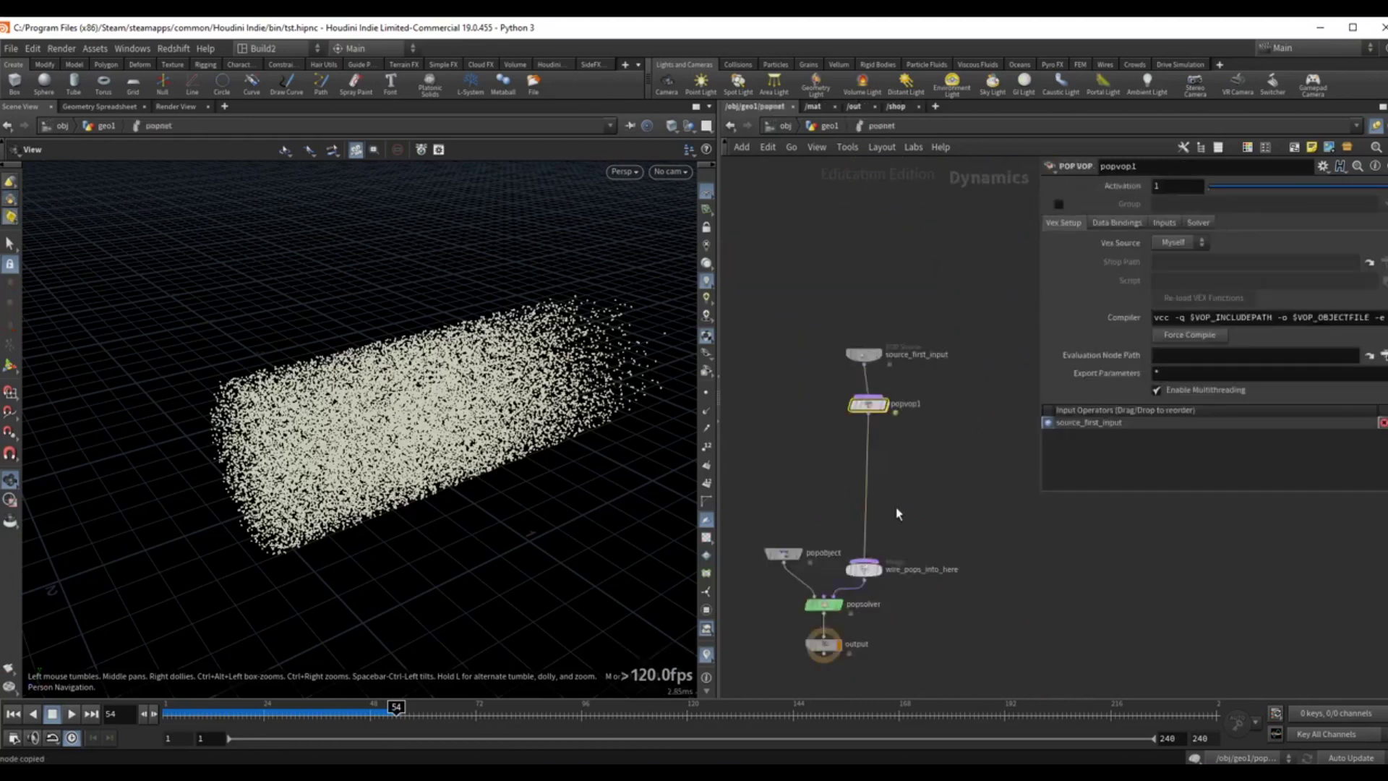
Set Input 1 of popvop1 to SOP with the path /obj/geo1/vdbfrompolygons1.
left_click(1165, 222)
left_click(1172, 244)
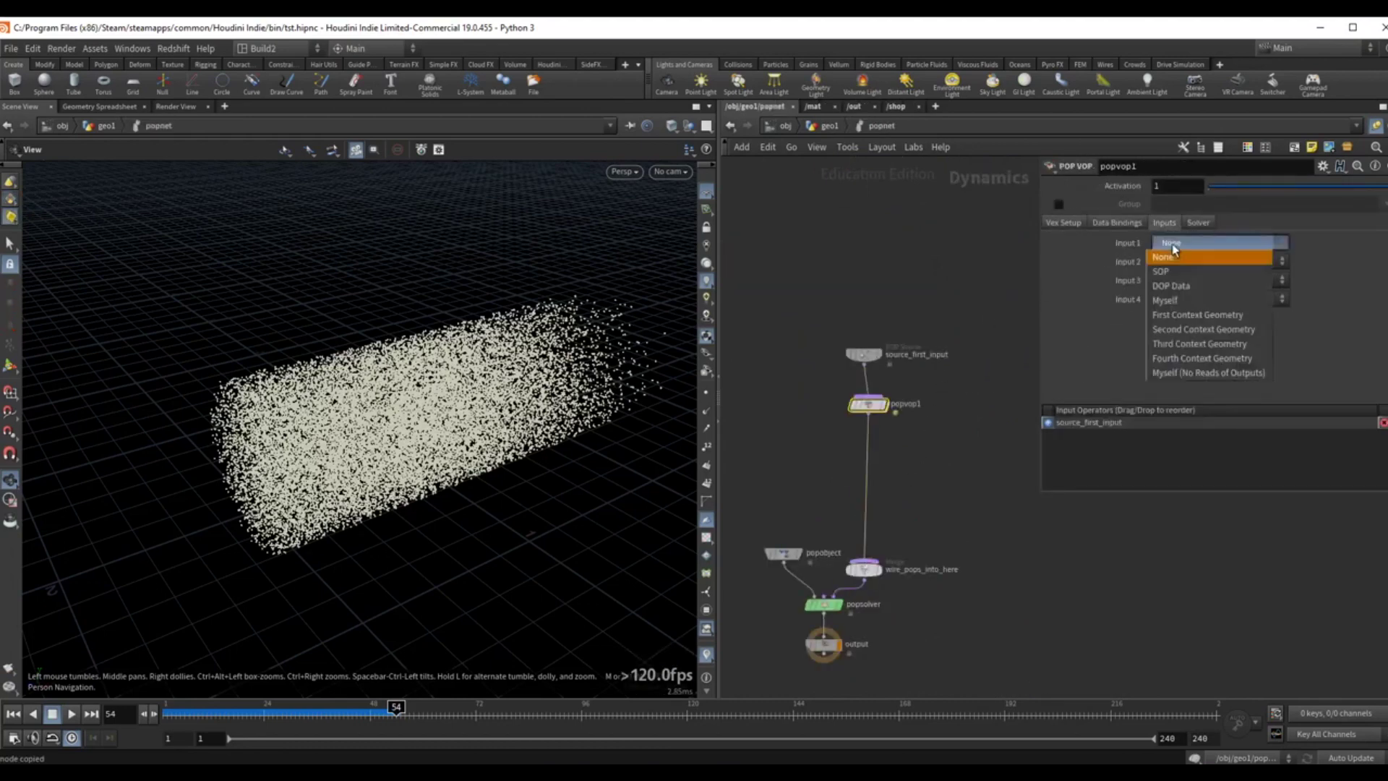
left_click(1173, 271)
left_click(1177, 263)
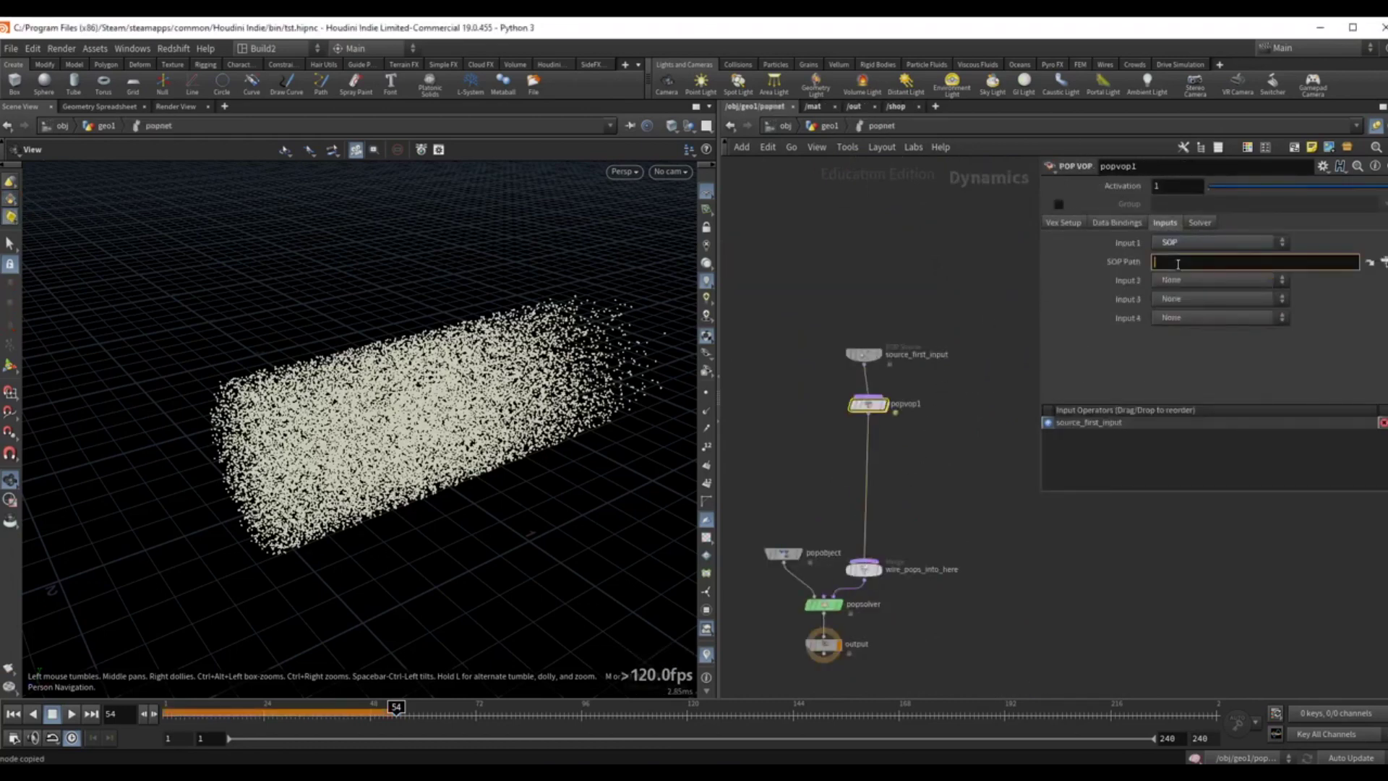
key("ctrl+v")
key("Return")
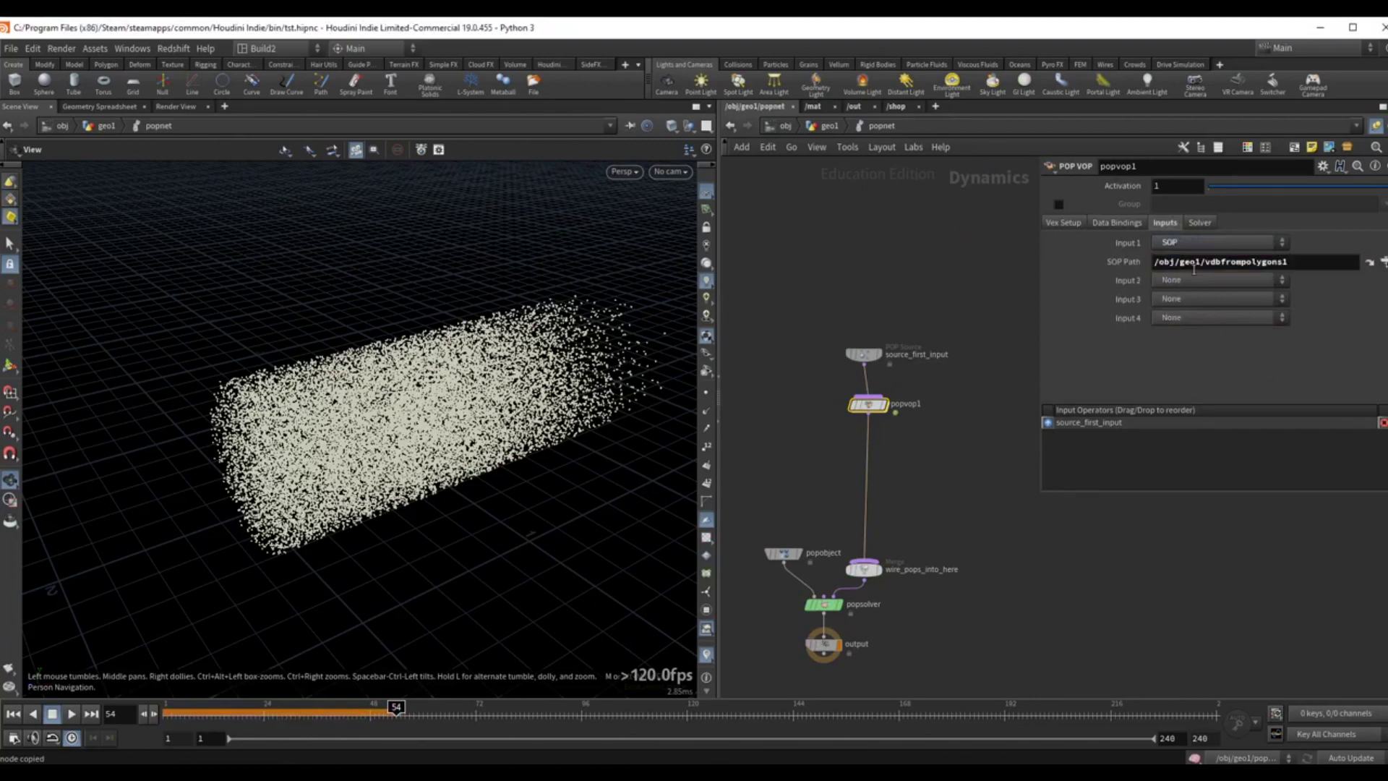
Inside popvop1, add a Volume Sample node beside the global parameters node.
scroll(936, 426, "up", 2)
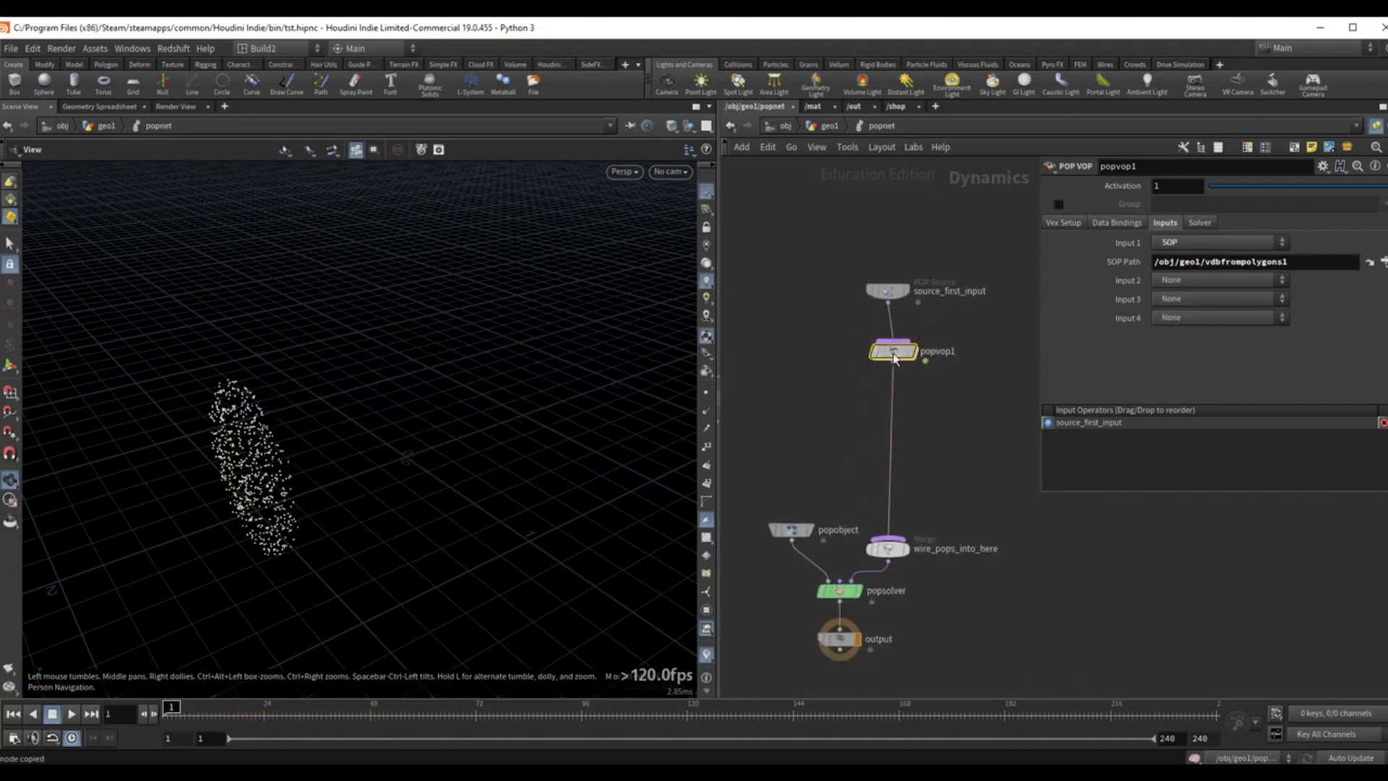
double_click(893, 351)
scroll(902, 440, "up", 1)
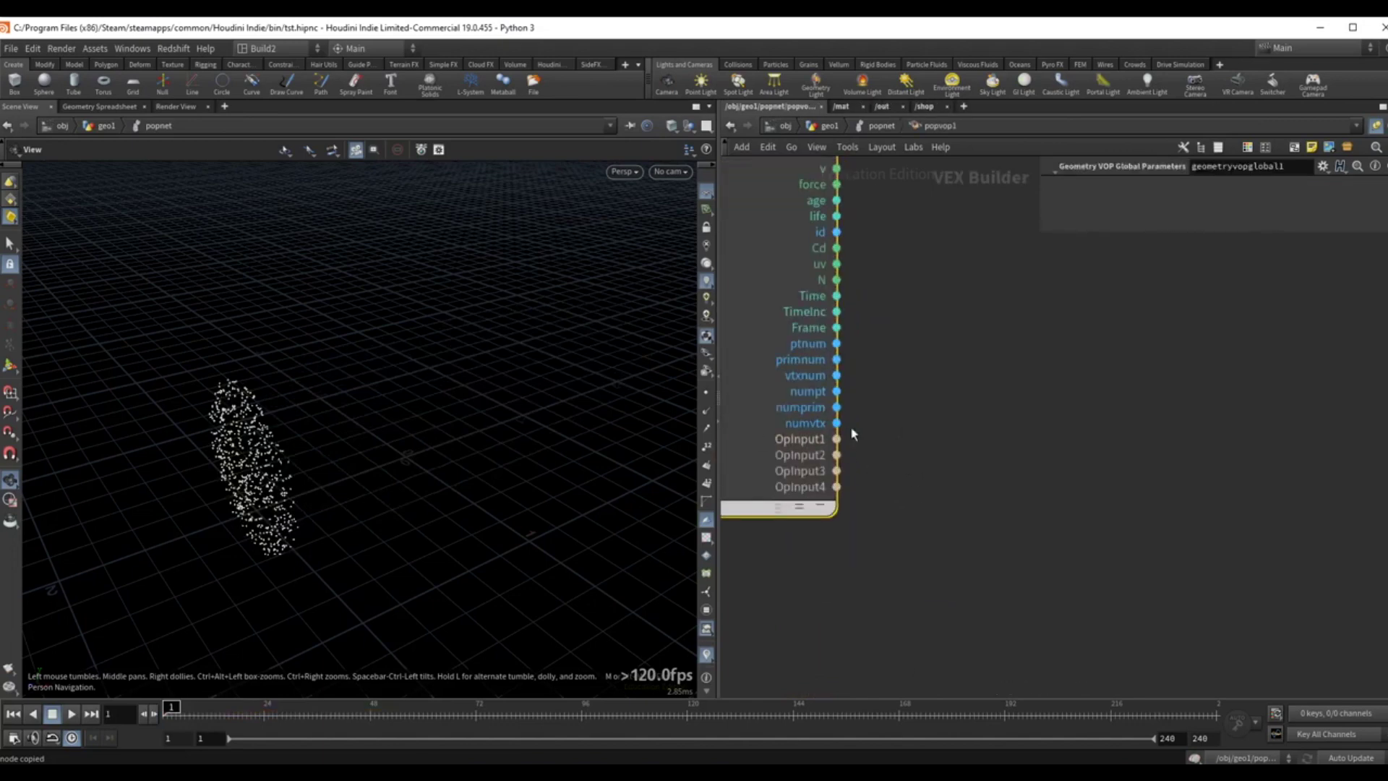
left_click_drag(837, 439, 1028, 437)
key("Escape")
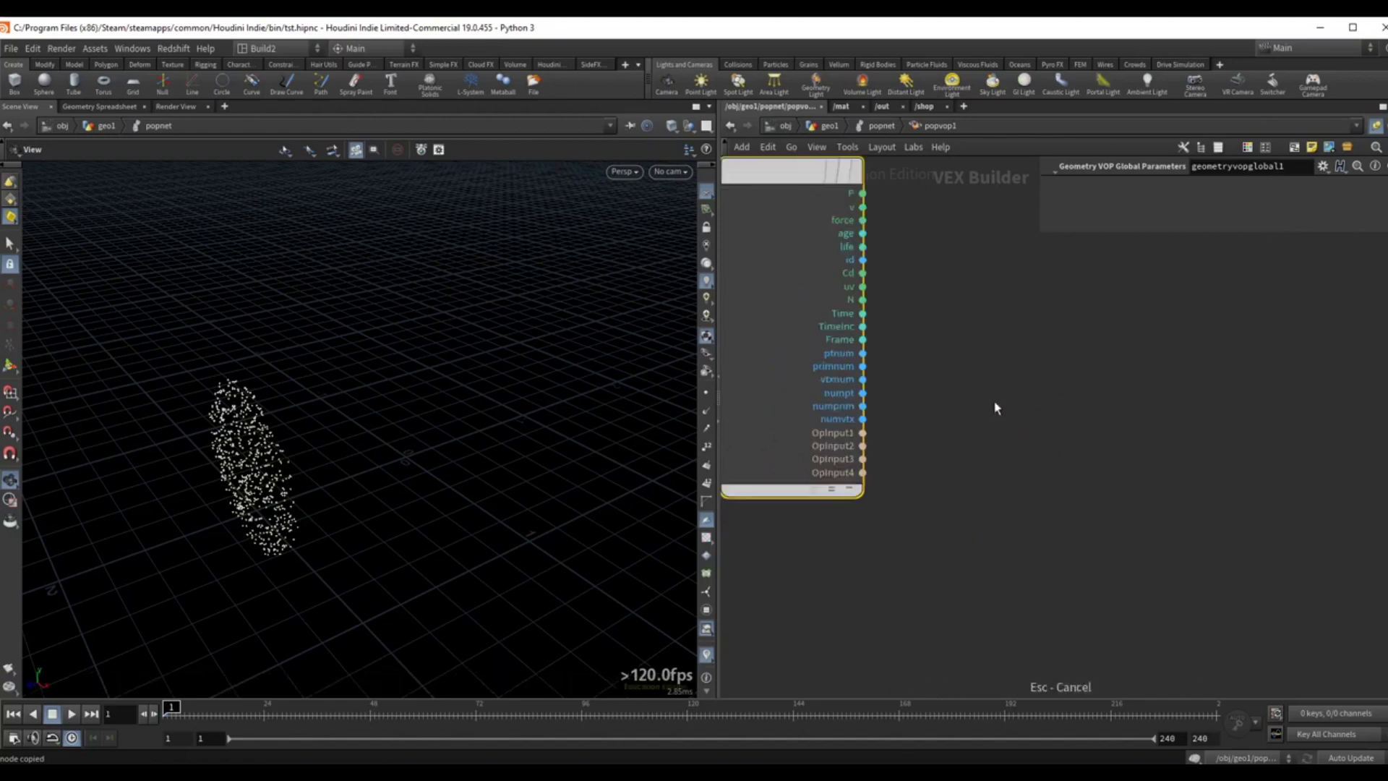
scroll(962, 420, "down", 2)
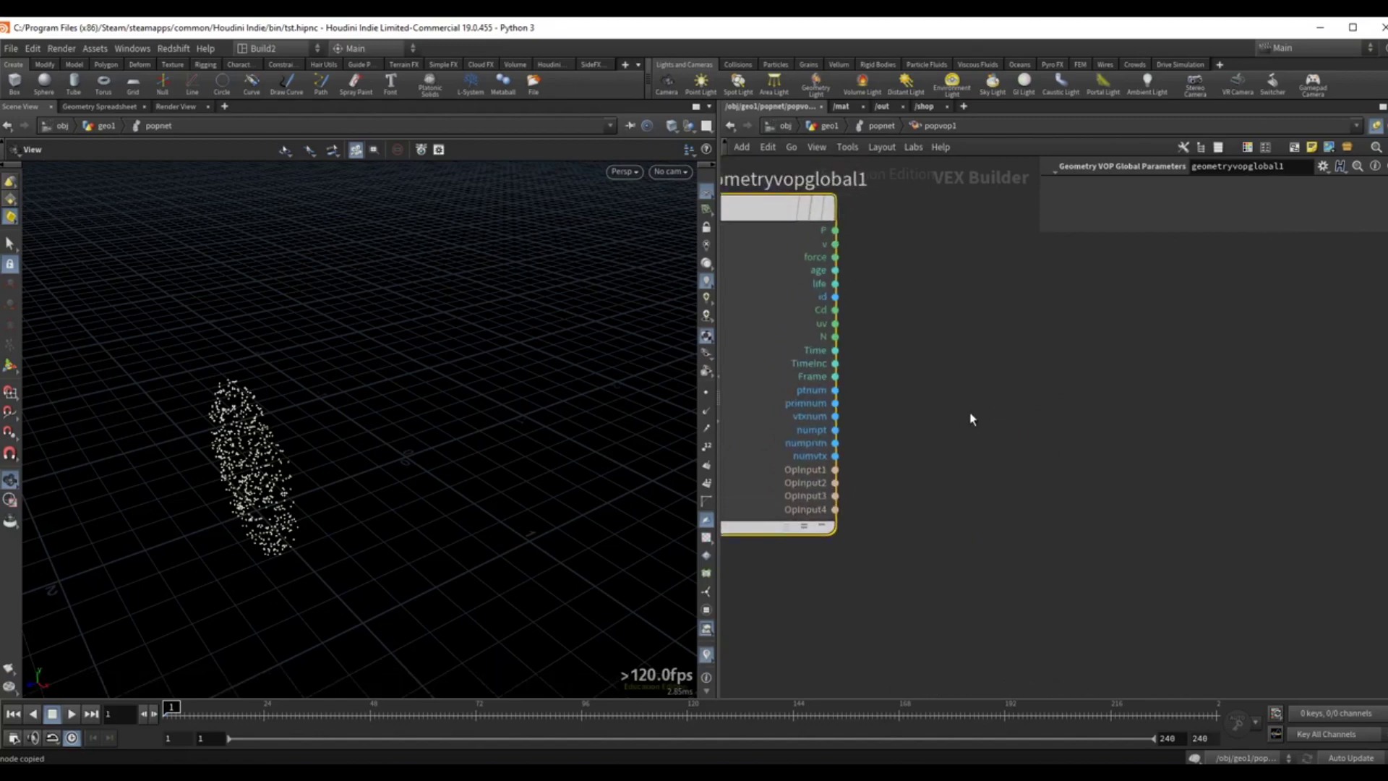
key("Tab")
type("vo")
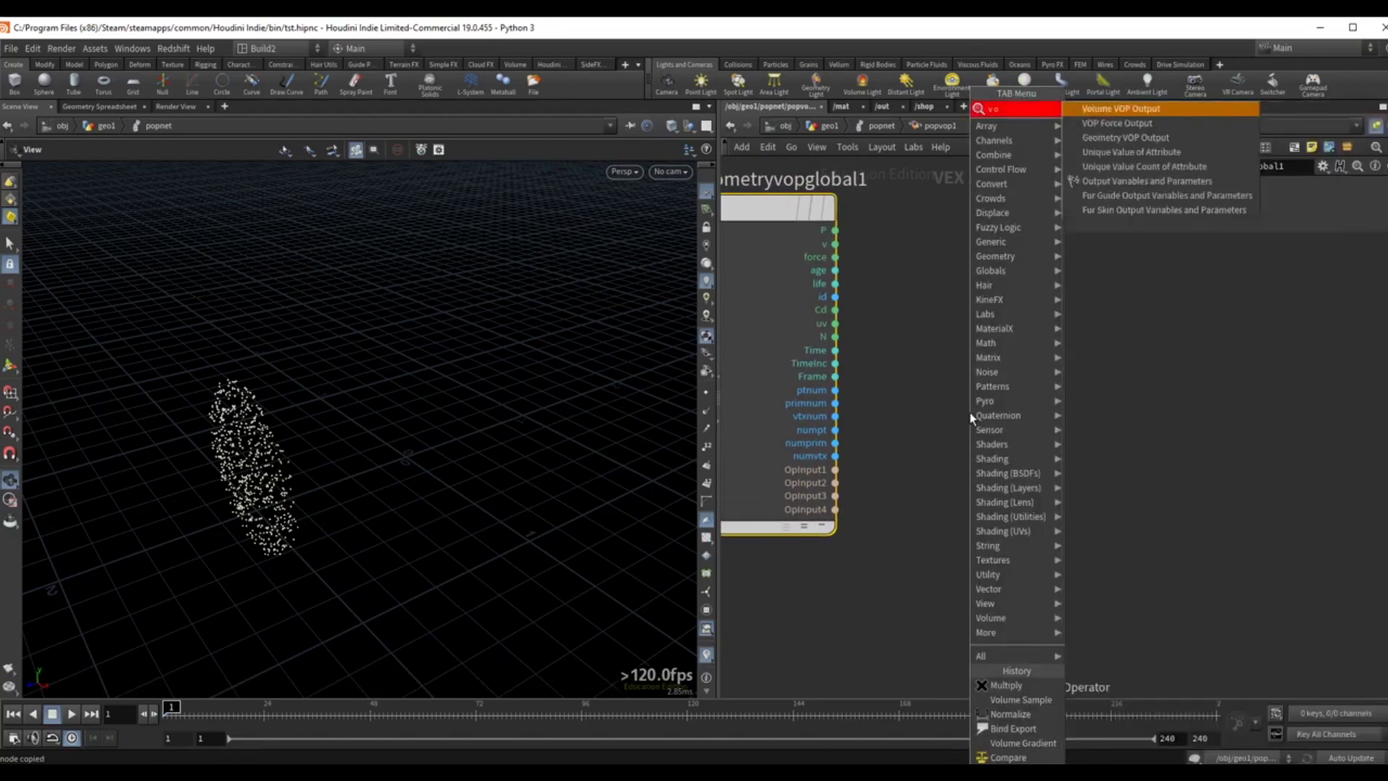
type("lum")
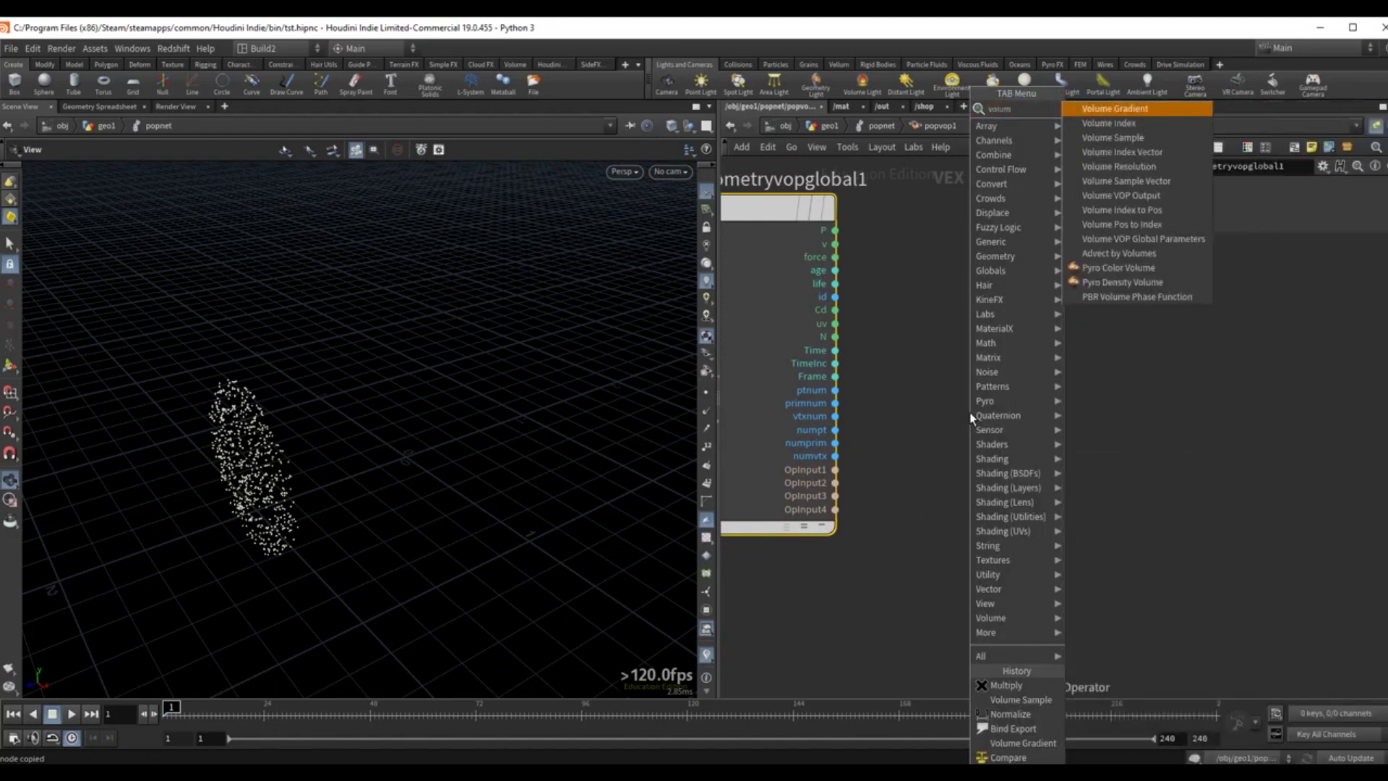
type("sa")
key("Return")
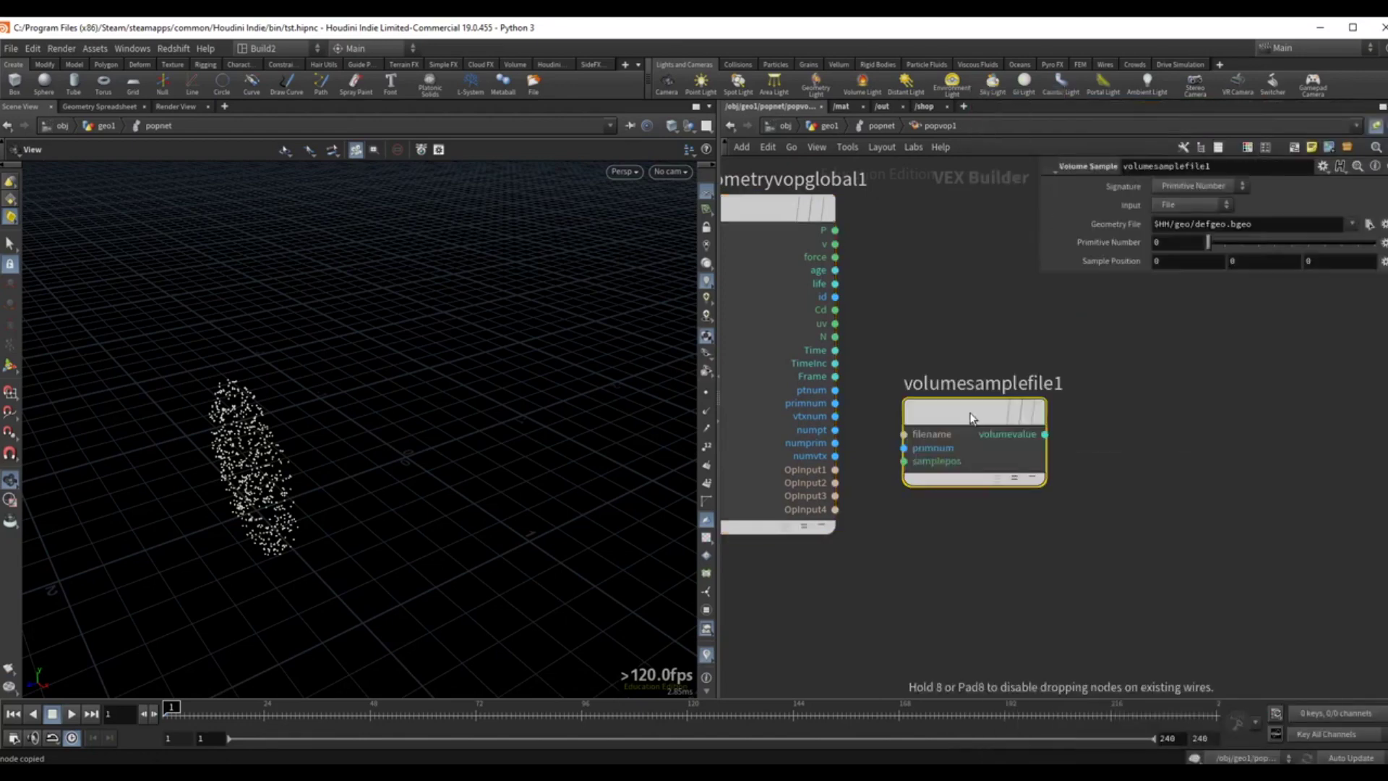
left_click(970, 417)
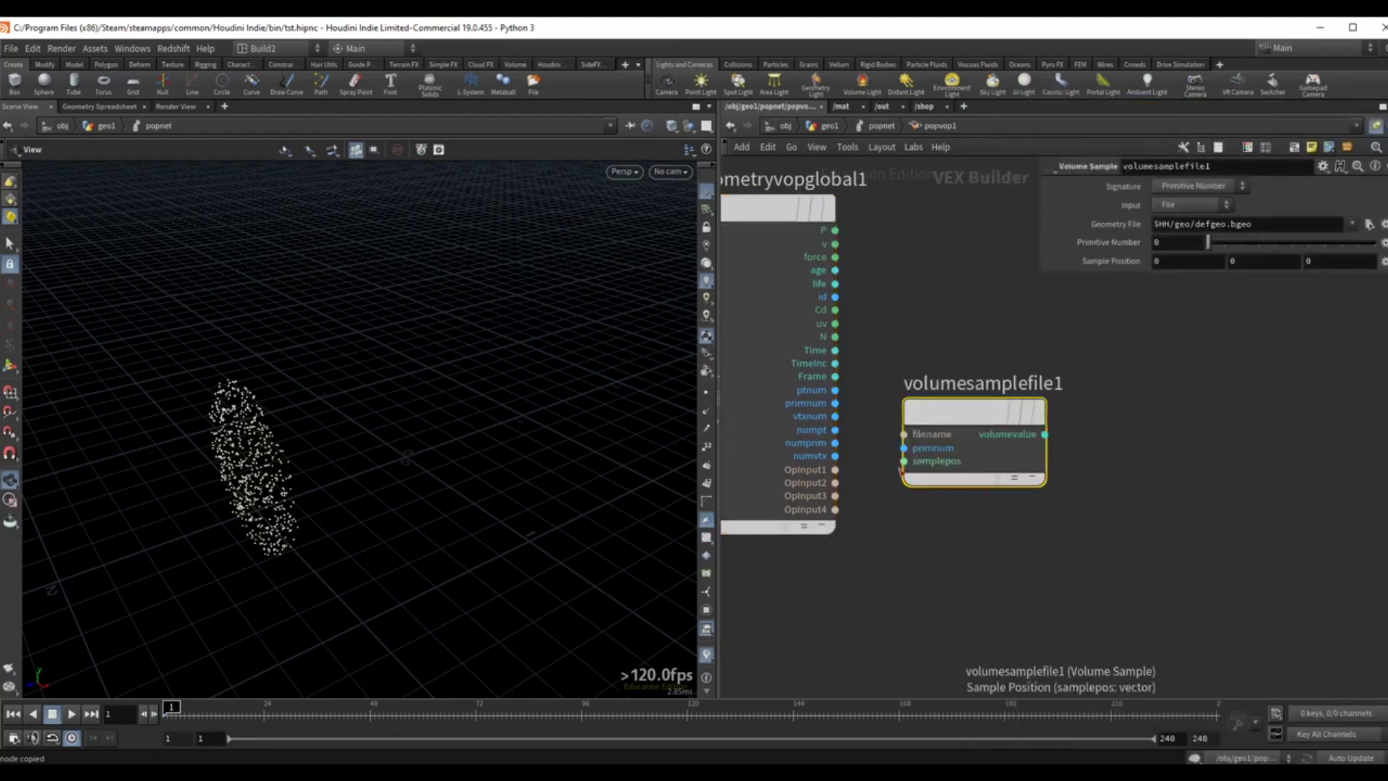
Wire P into the Volume Sample node's samplepos and OpInput1 into its filename input.
left_click(850, 237)
left_click_drag(955, 404, 1024, 409)
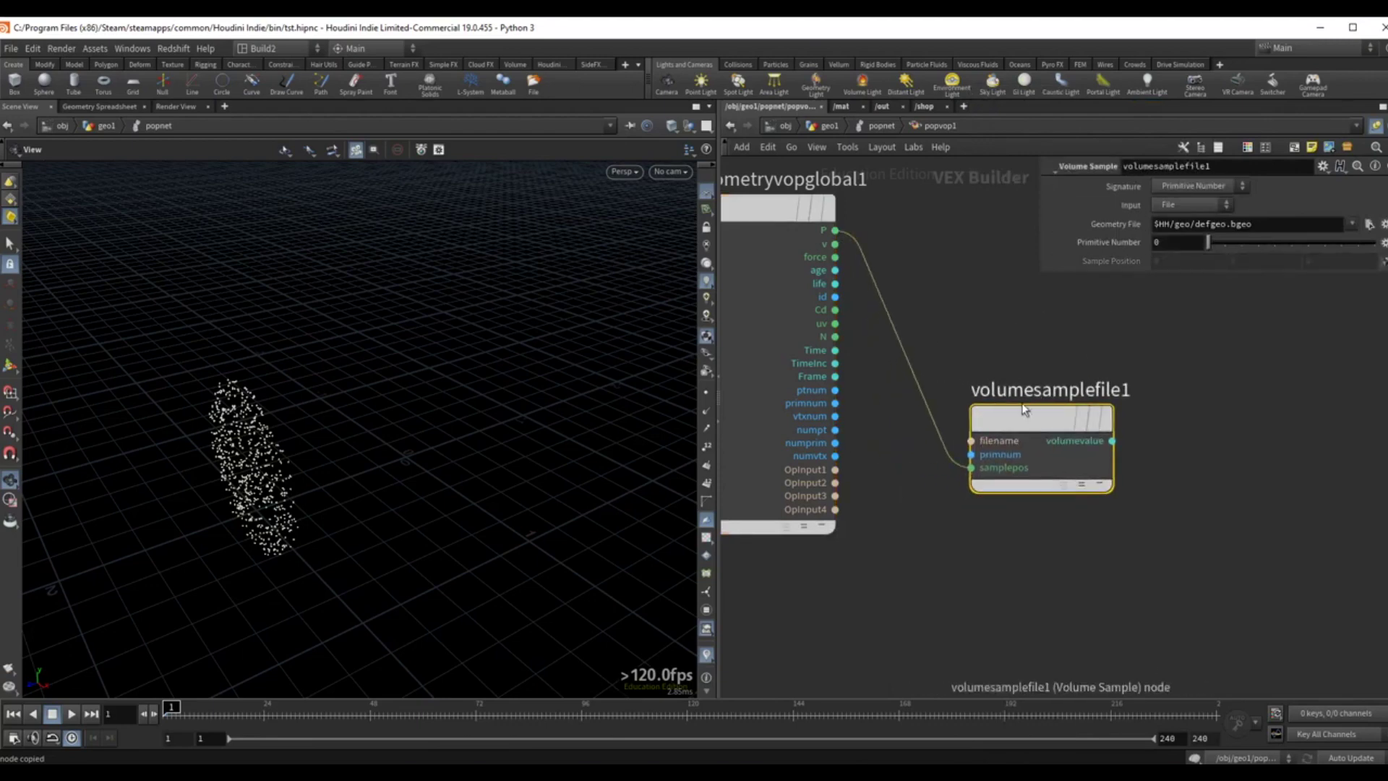
left_click(975, 446)
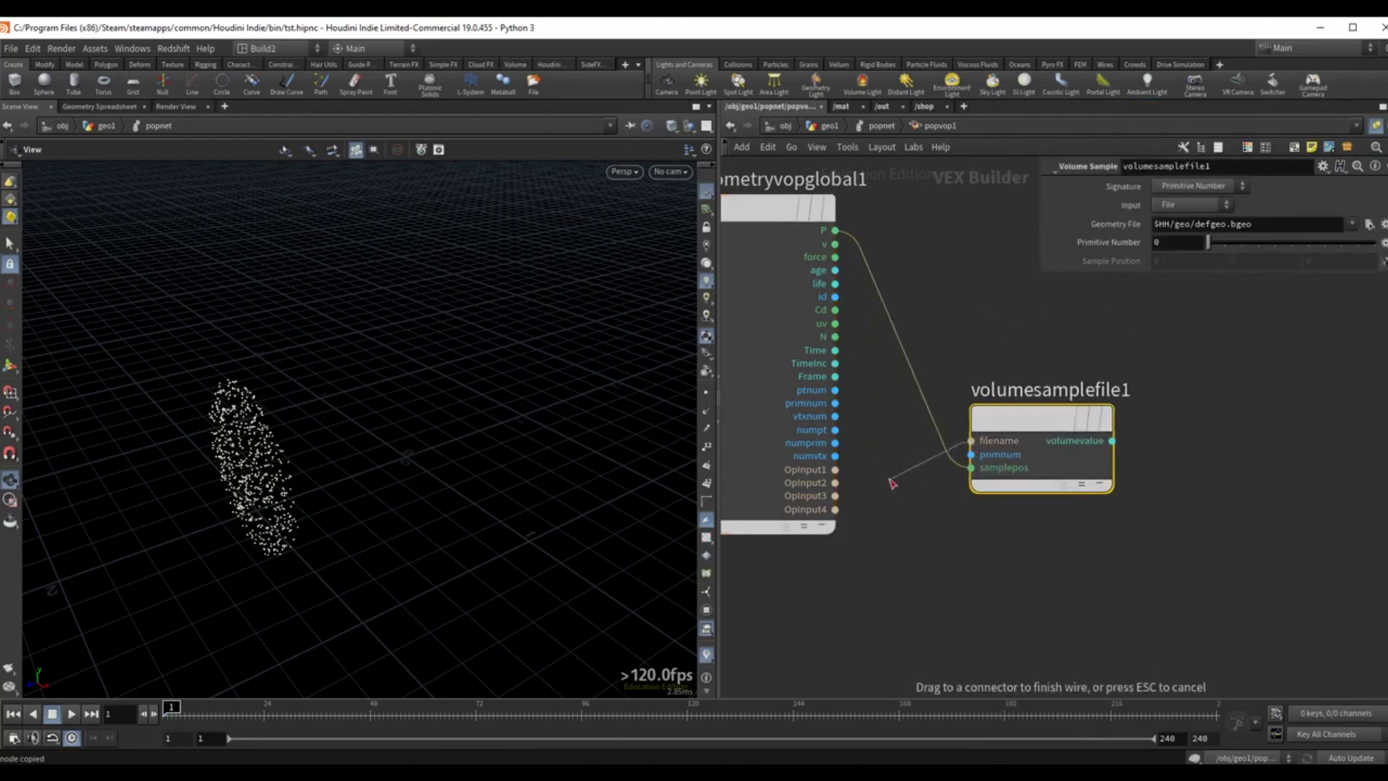
left_click(836, 471)
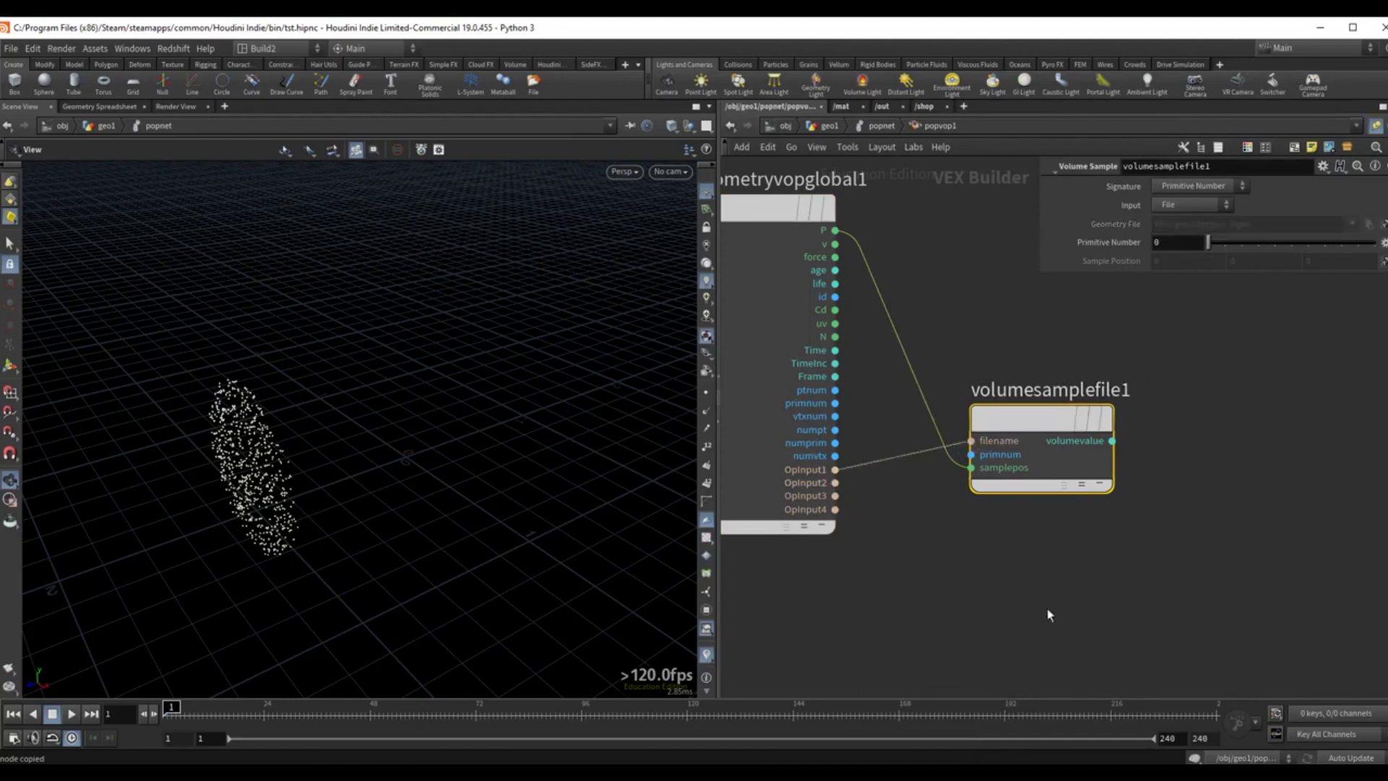
Move the Volume Sample node slightly lower and rename it sdf_value.
scroll(1049, 615, "down", 4)
middle_click_drag(1050, 614, 957, 554)
scroll(973, 592, "up", 2)
left_click_drag(953, 428, 941, 480)
double_click(942, 470)
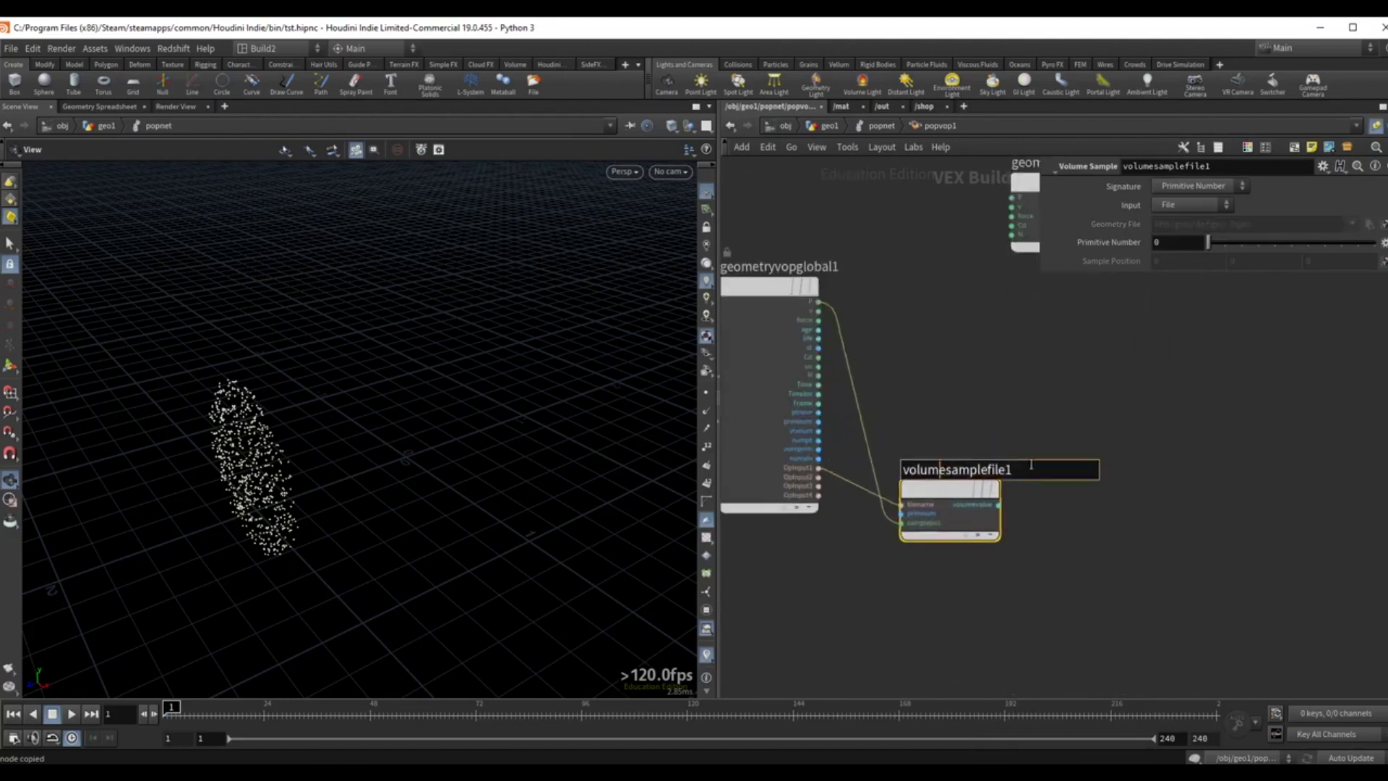
type("sdf_")
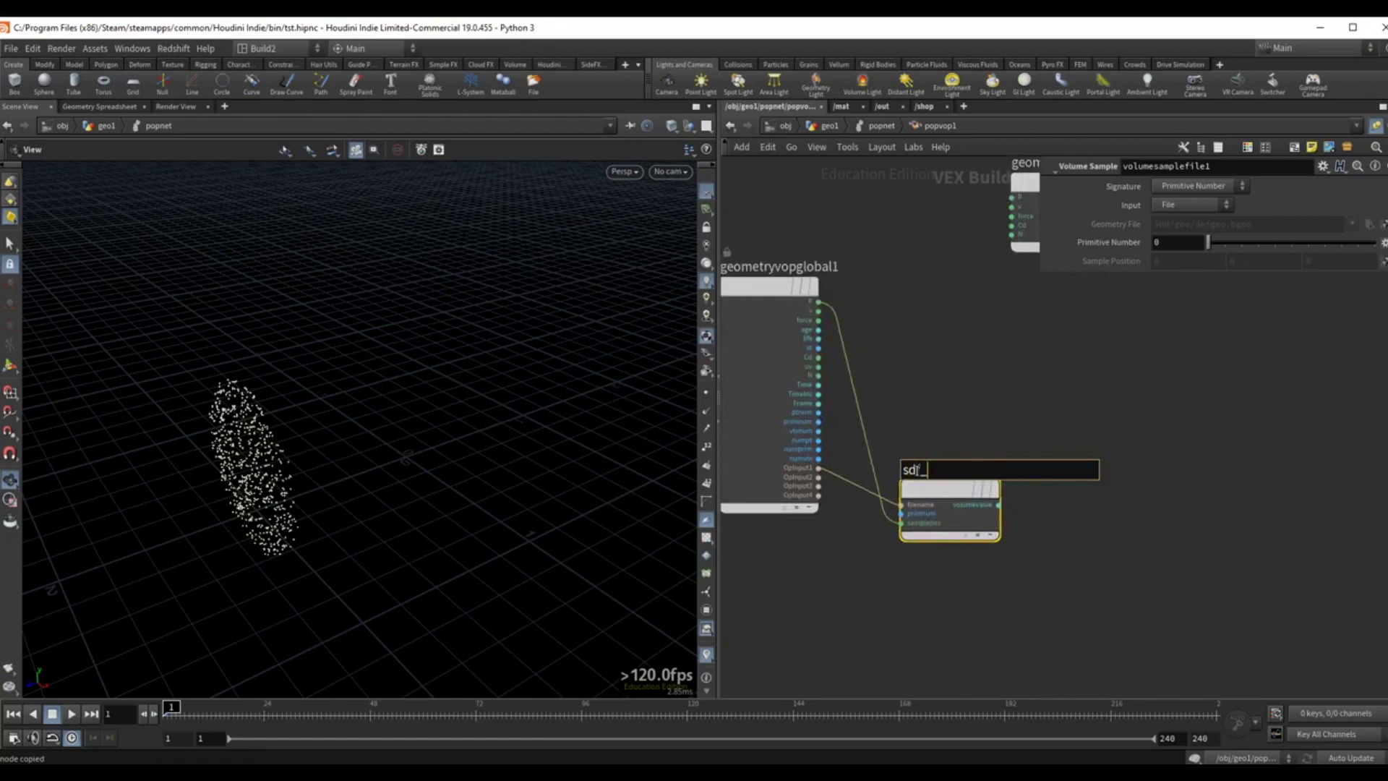
type("value")
key("Return")
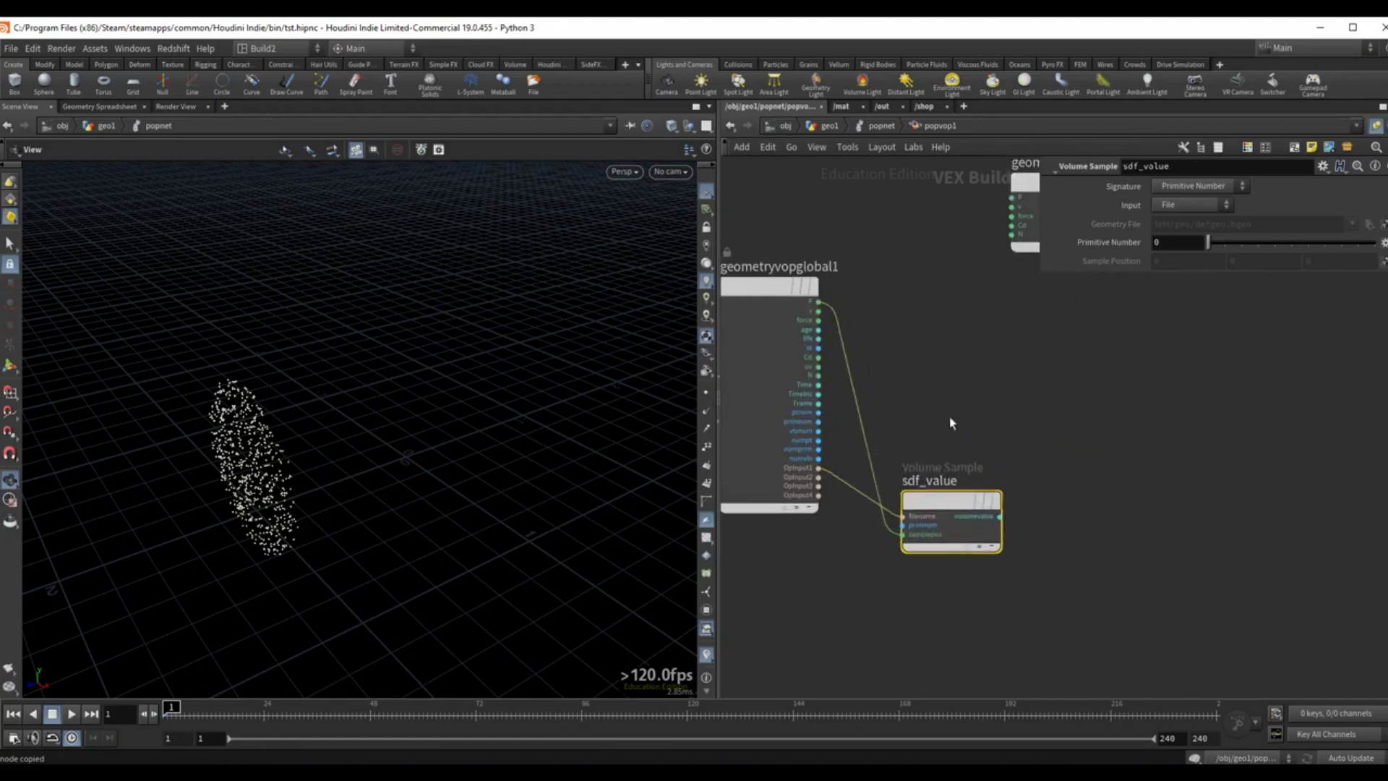
Add a Volume Gradient node just above the sdf_value node.
key("Tab")
type("vol")
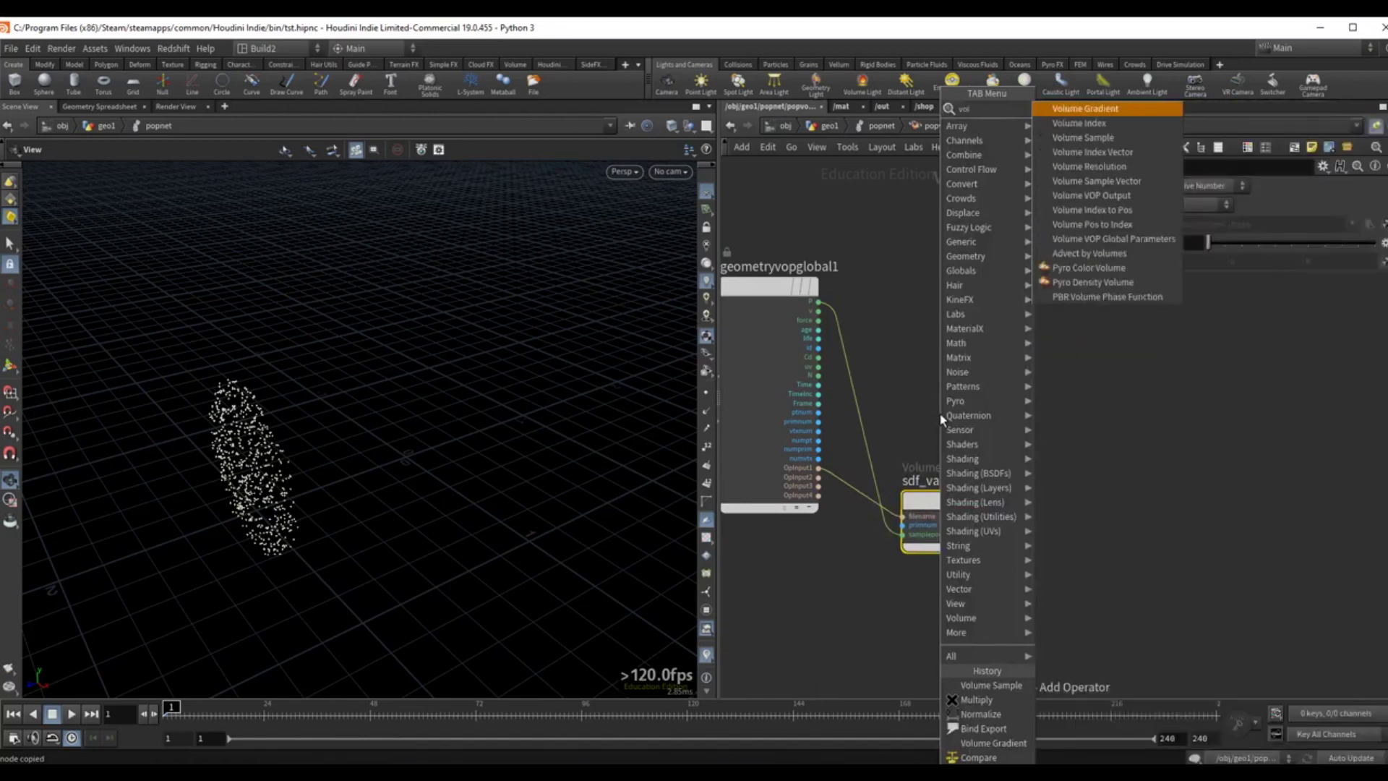
key("Return")
left_click(947, 411)
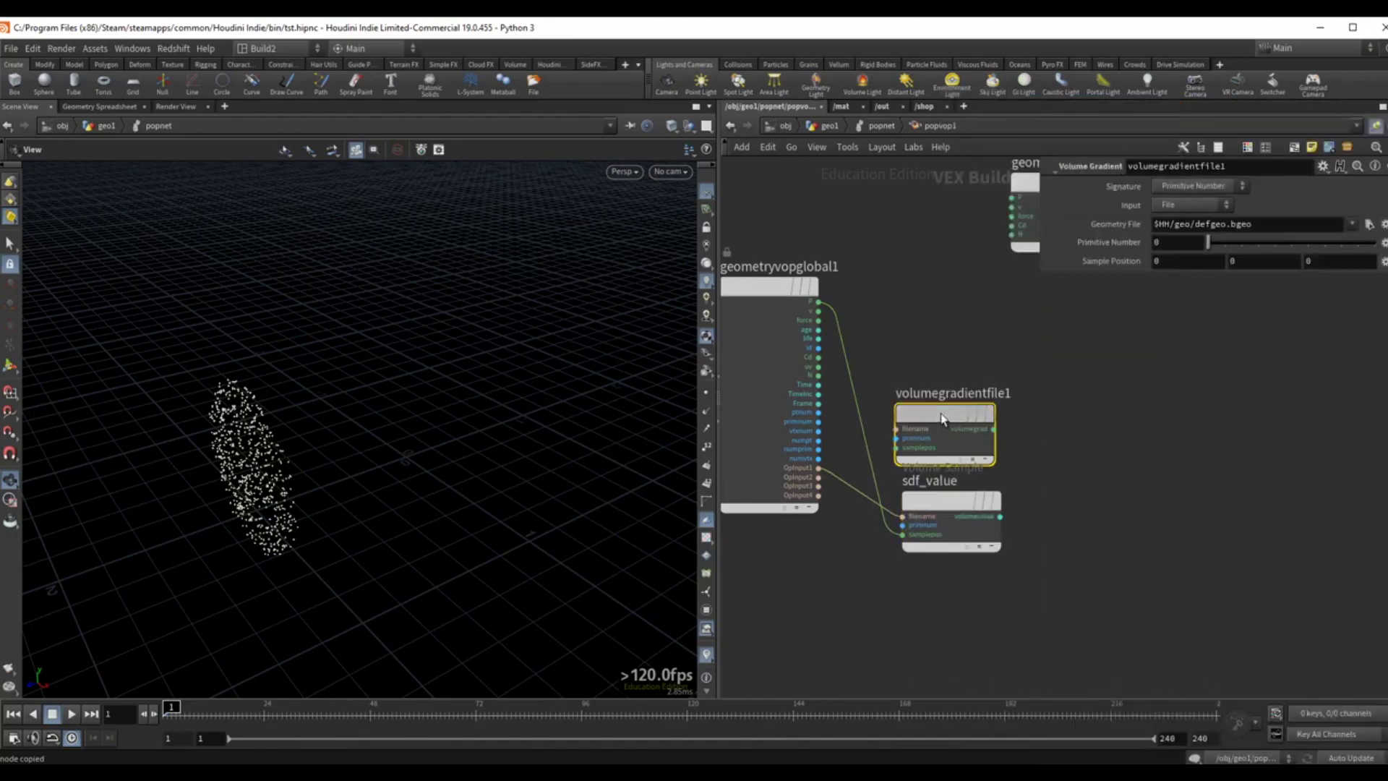
Wire OpInput1 into the Volume Gradient node's filename input and P into its samplepos input.
scroll(867, 414, "up", 3)
left_click(943, 405)
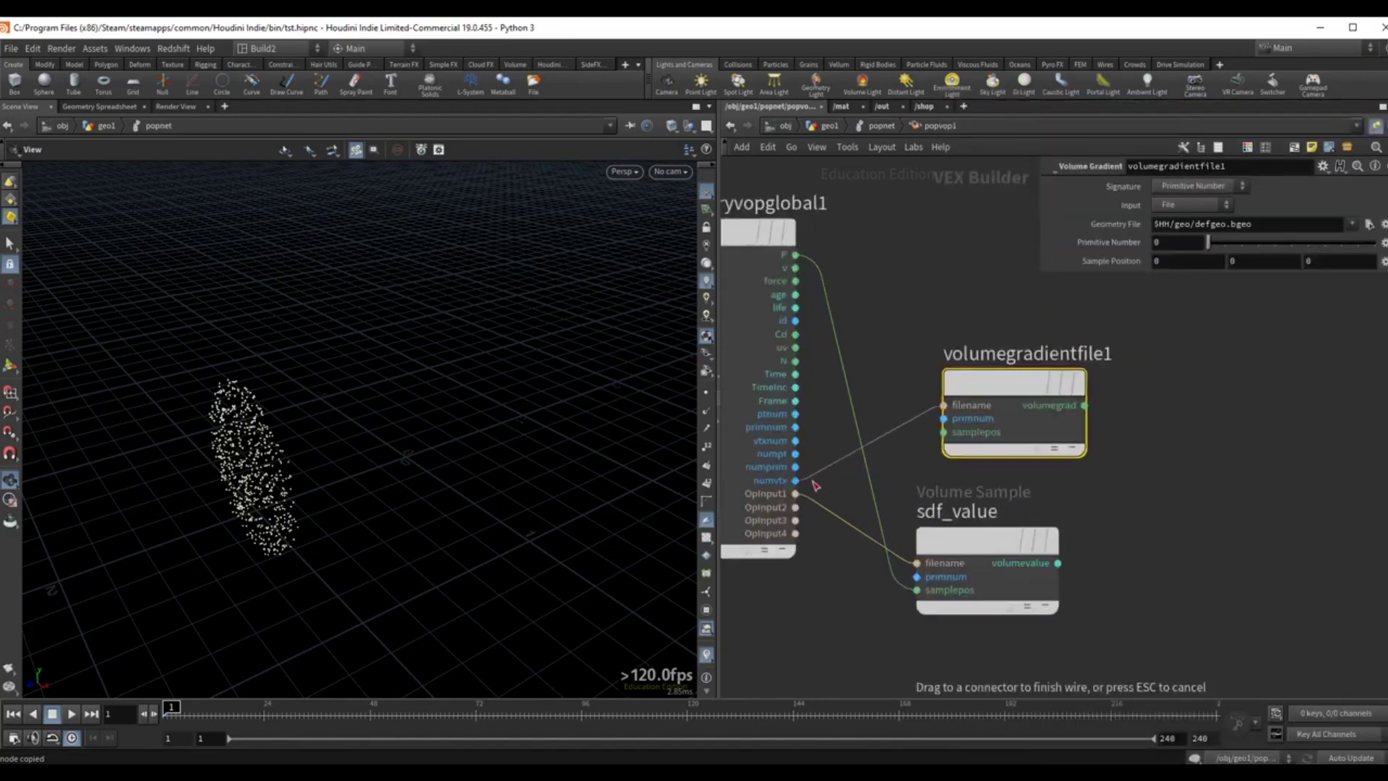
left_click(810, 493)
left_click(943, 432)
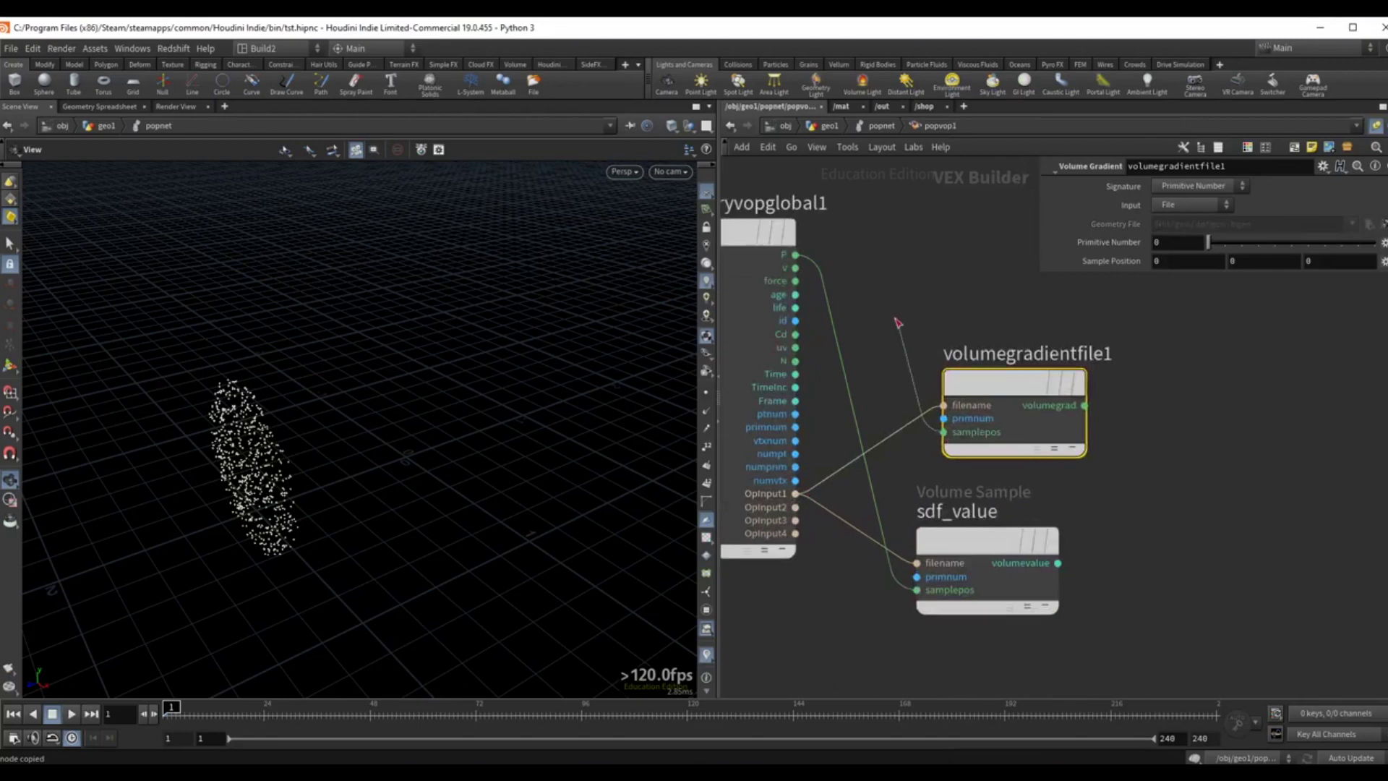
left_click(827, 243)
scroll(1112, 506, "down", 2)
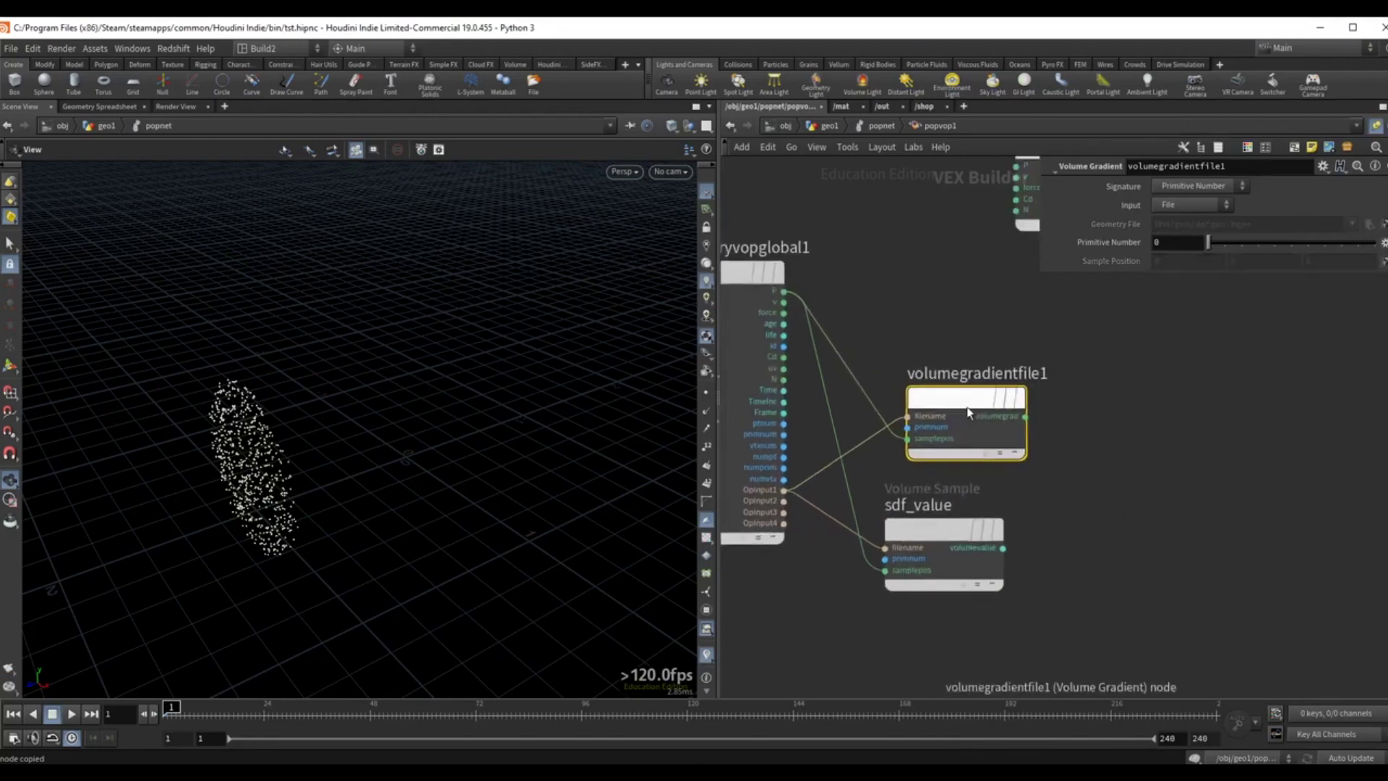
Rename the Volume Gradient node as gradient_vector.
double_click(929, 370)
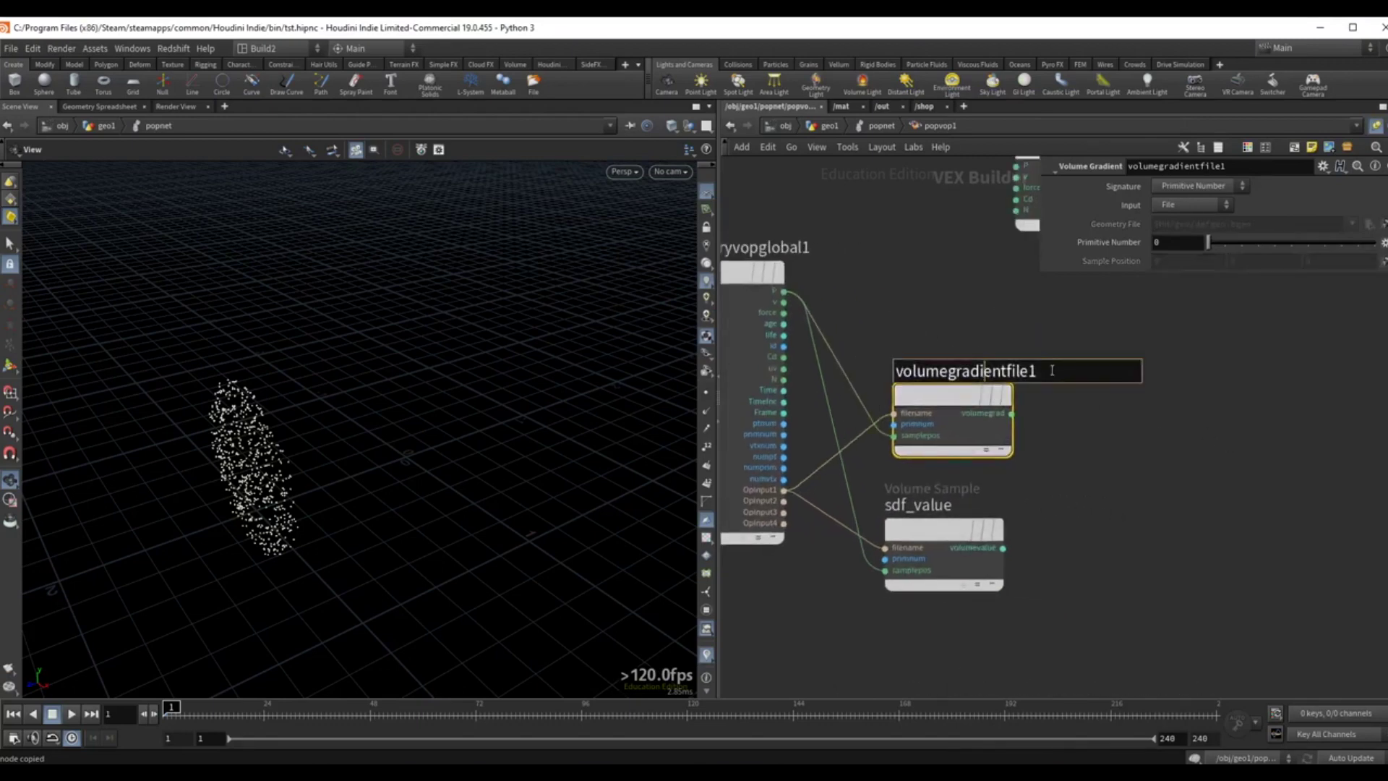
type("gradient_vector")
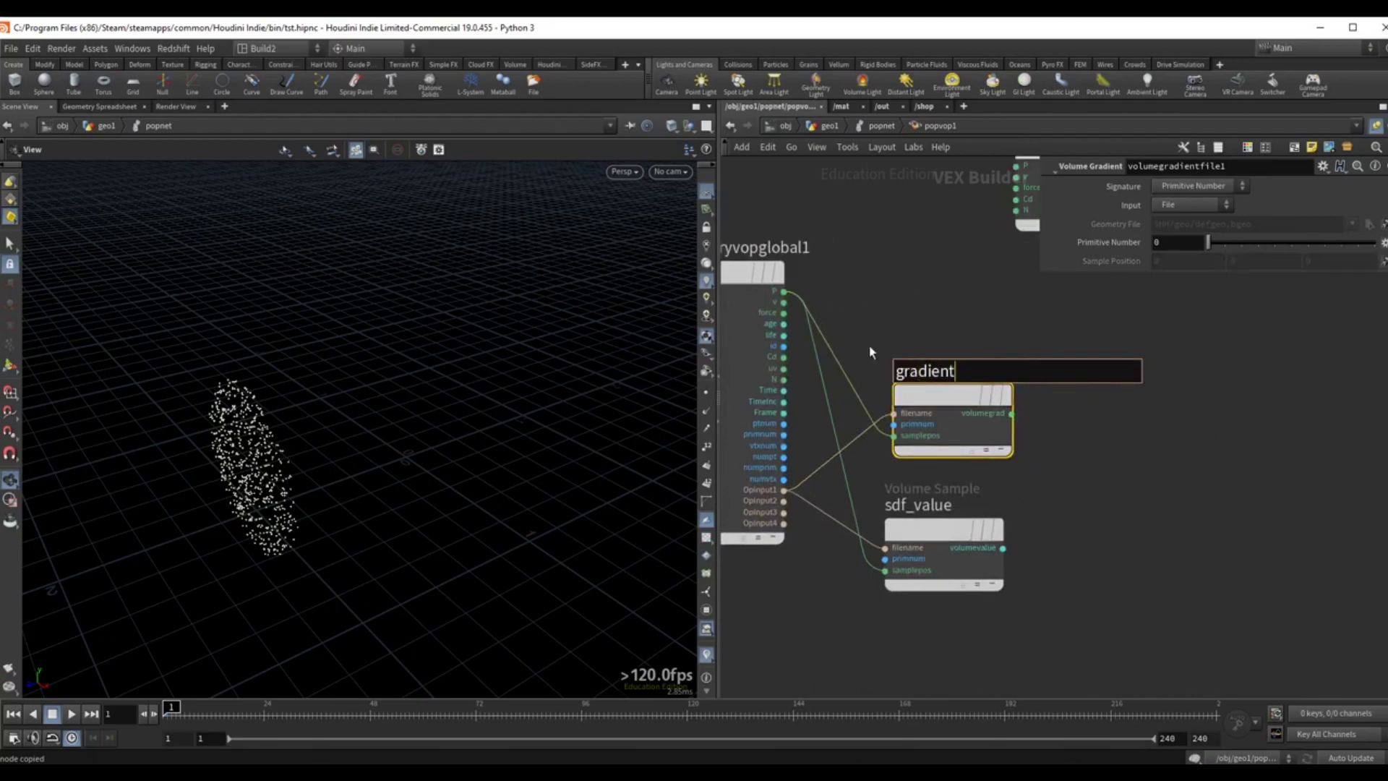
key("Return")
Add a Normalize node fed by gradient_vector's volumegrad output.
left_click(1010, 414)
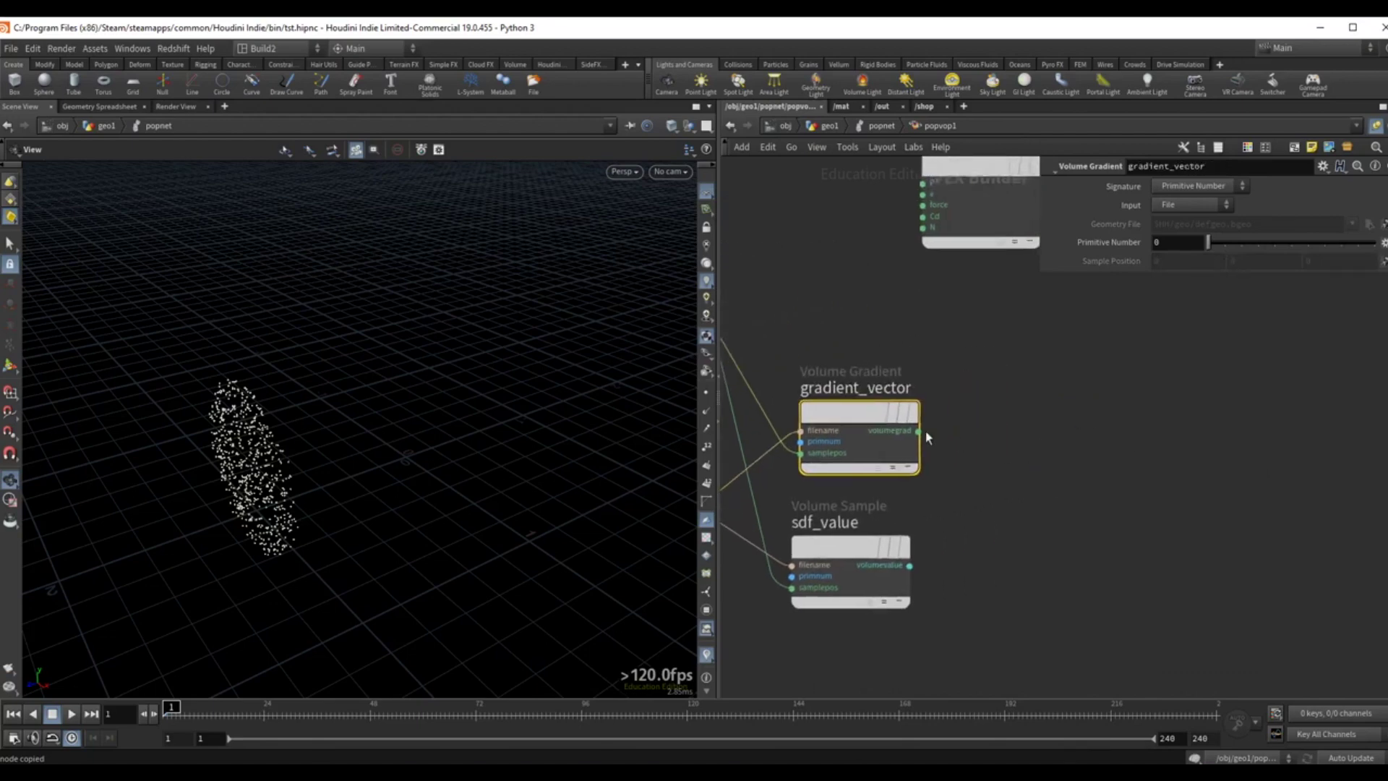
key("Tab")
type("normalize")
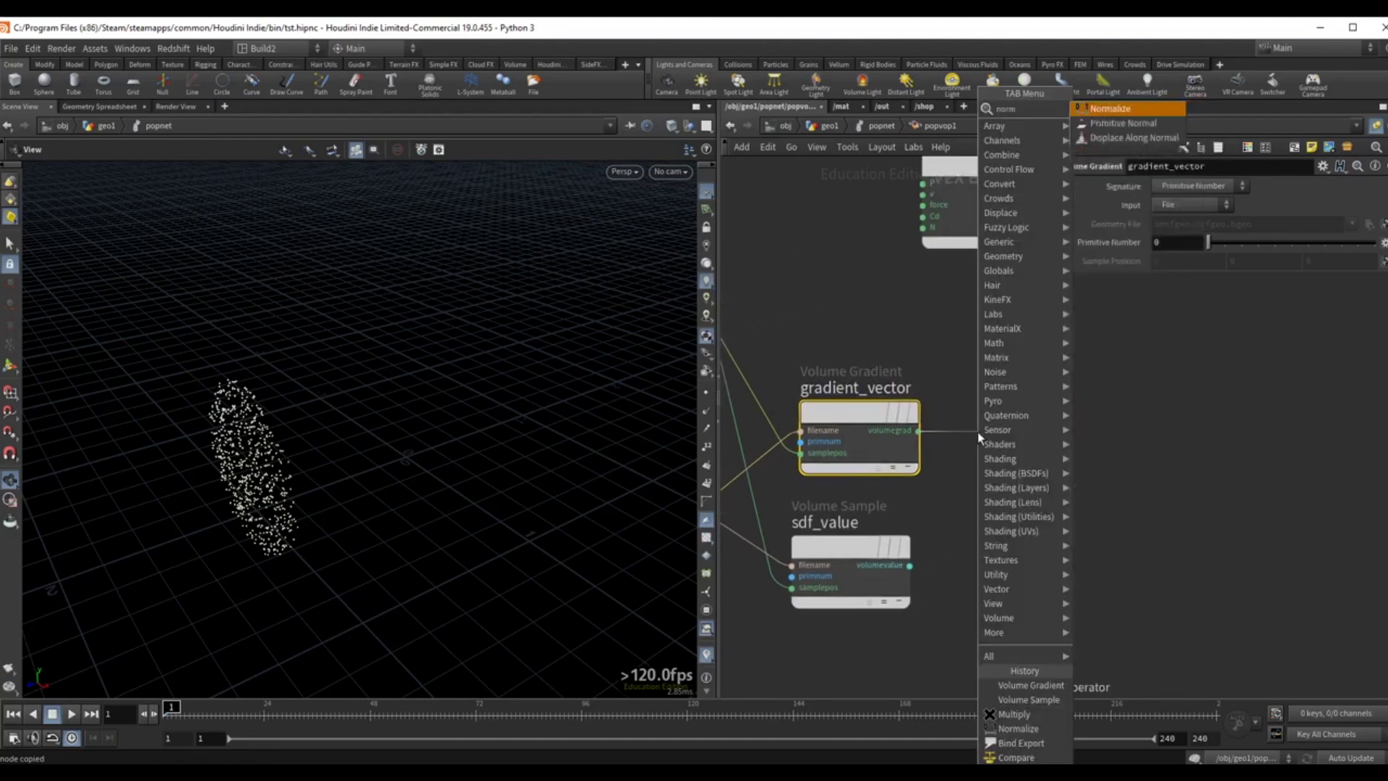
key("Return")
left_click_drag(1056, 434, 990, 424)
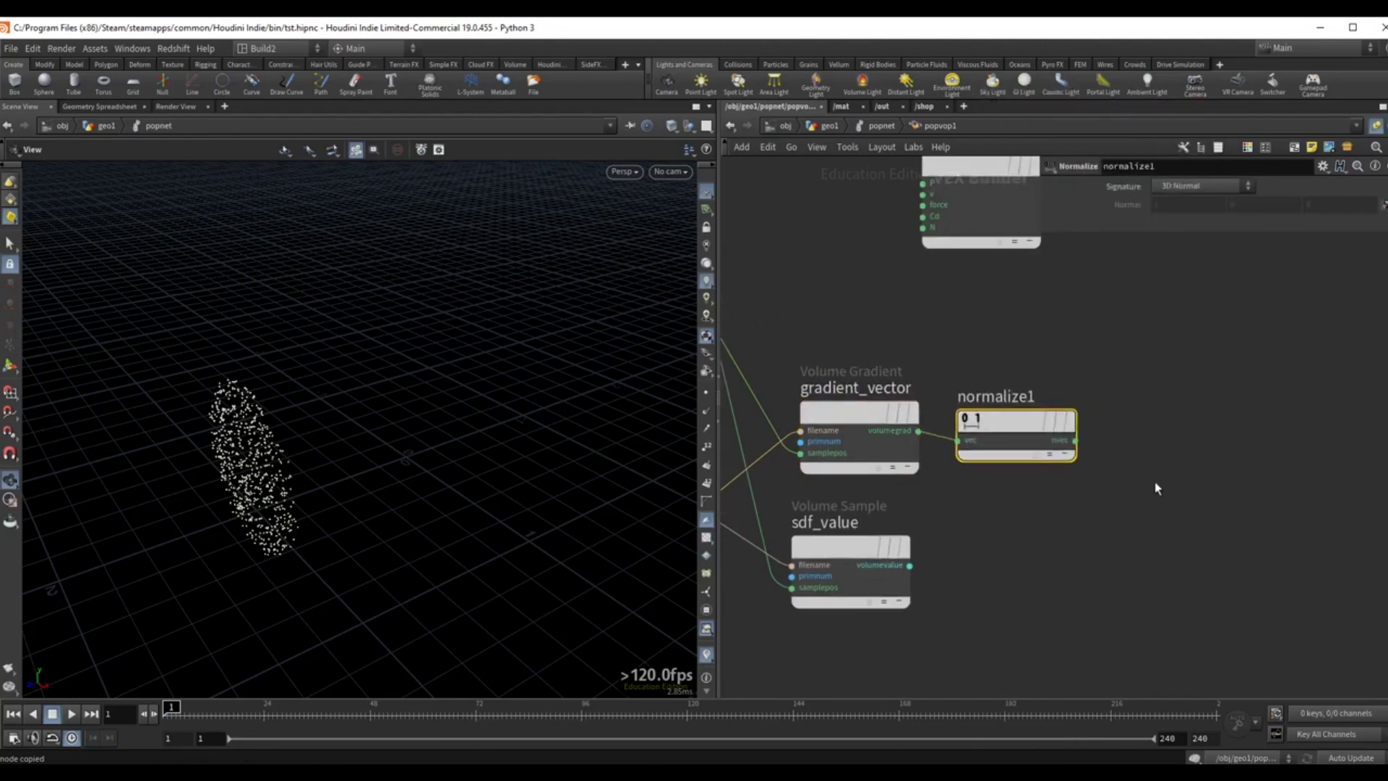
Add a Multiply node that multiplies the normalized gradient by sdf_value's volumevalue output.
scroll(1012, 510, "down", 3)
middle_click_drag(1012, 509, 924, 483)
left_click(977, 440)
key("Tab")
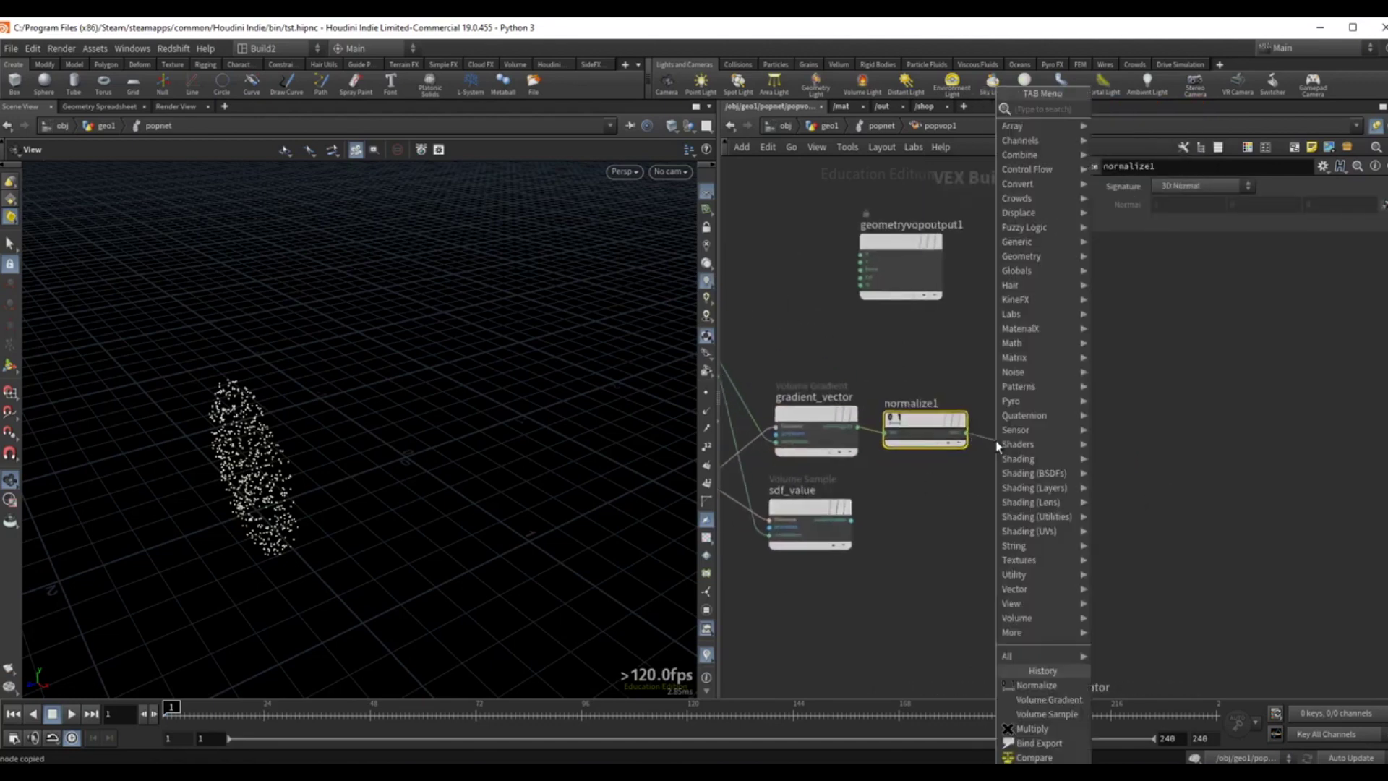
type("mult")
key("Return")
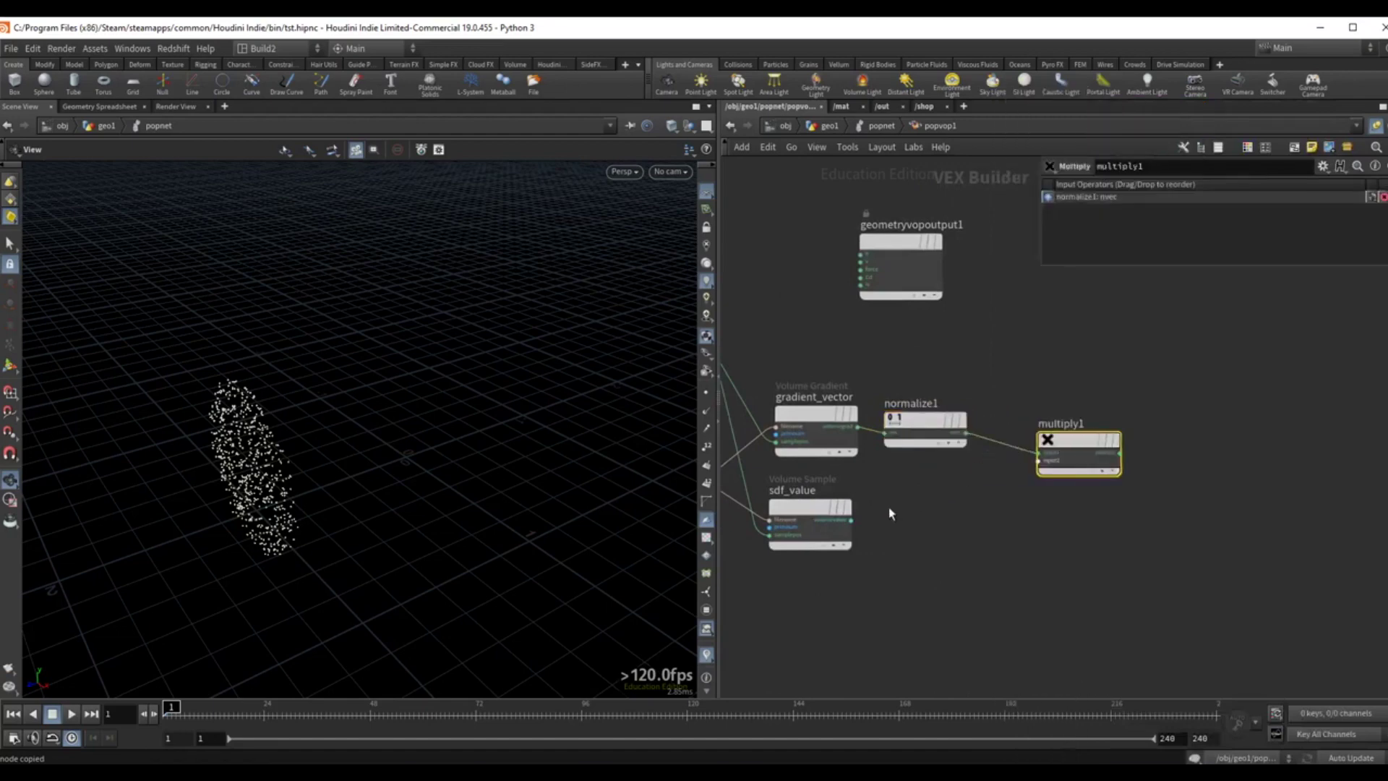
left_click(850, 520)
left_click(1038, 459)
mouse_move(909, 419)
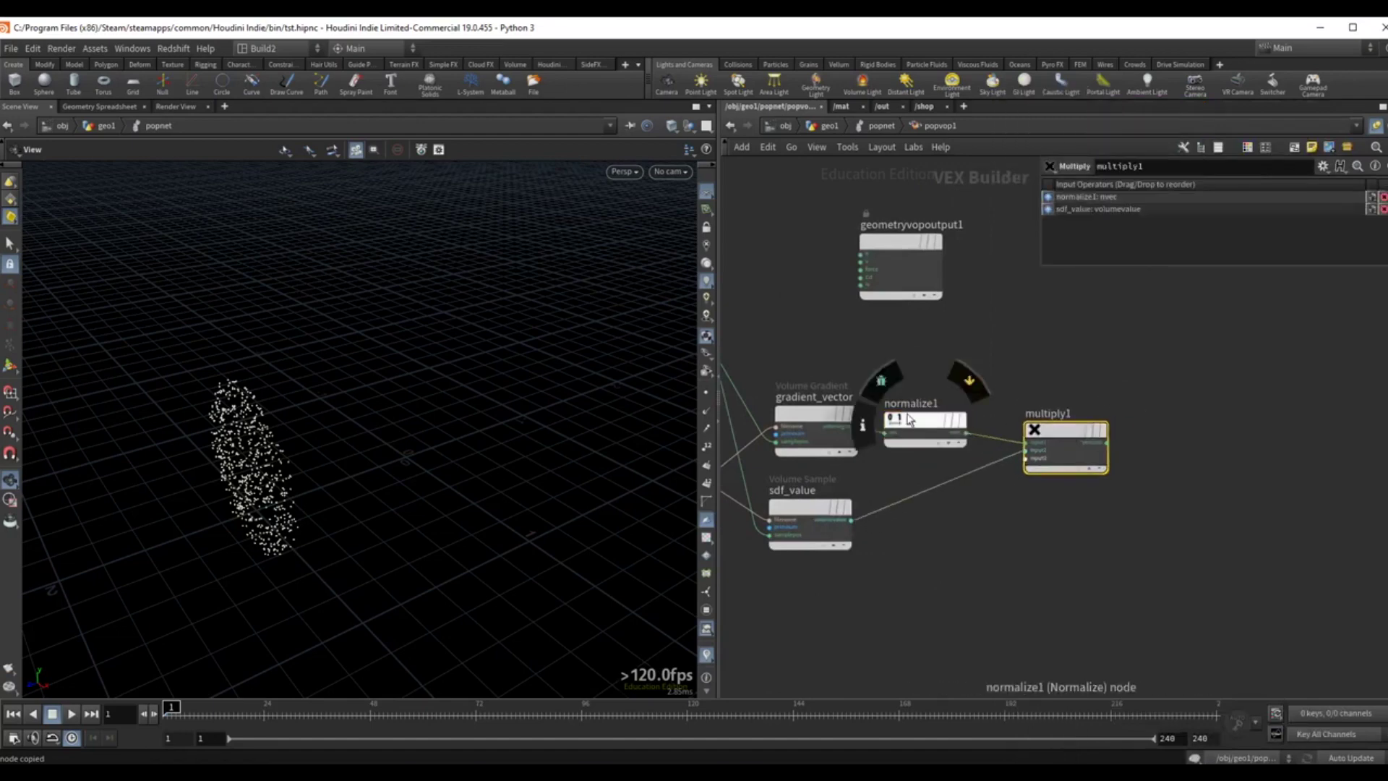
Move the geometry output node beyond the Multiply node and add a Subtract node with P as its first input.
left_click_drag(904, 247, 1186, 308)
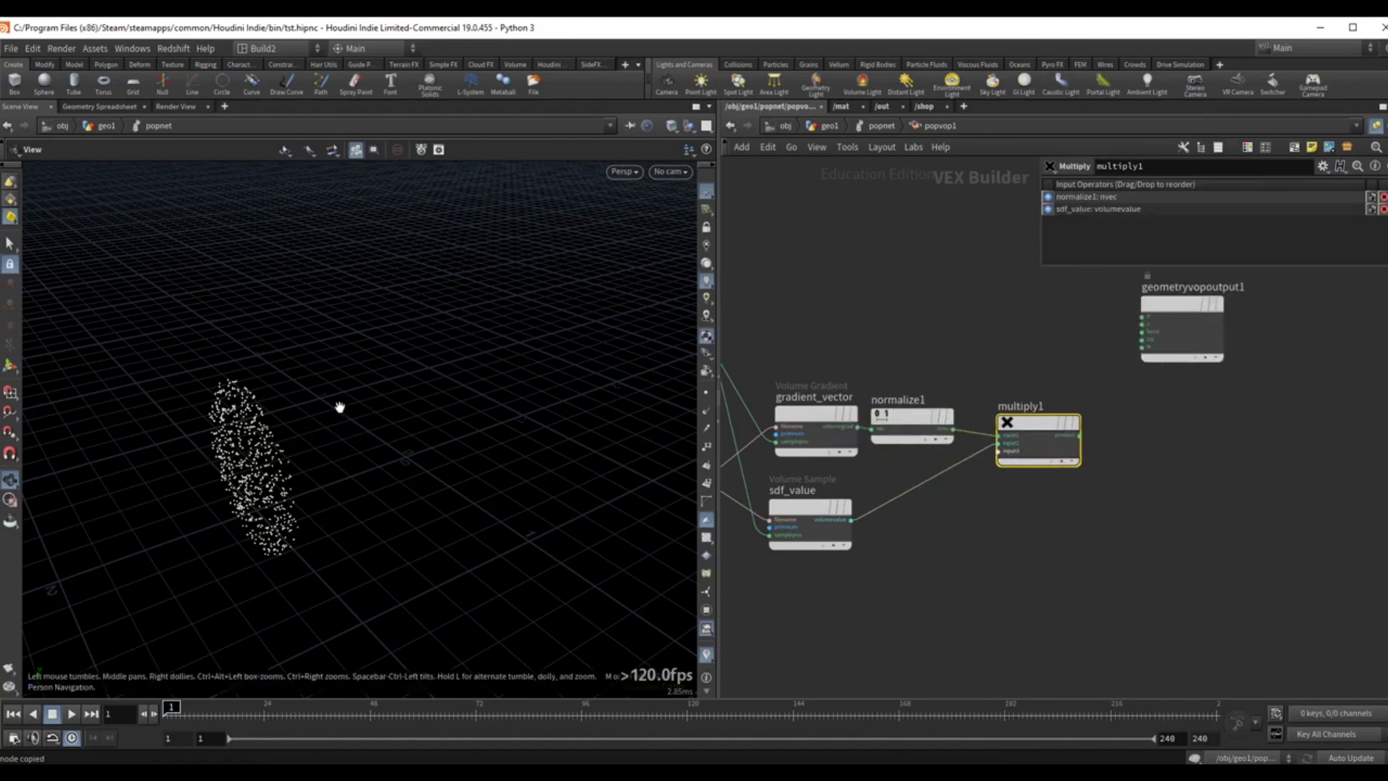
middle_click_drag(960, 355, 986, 357)
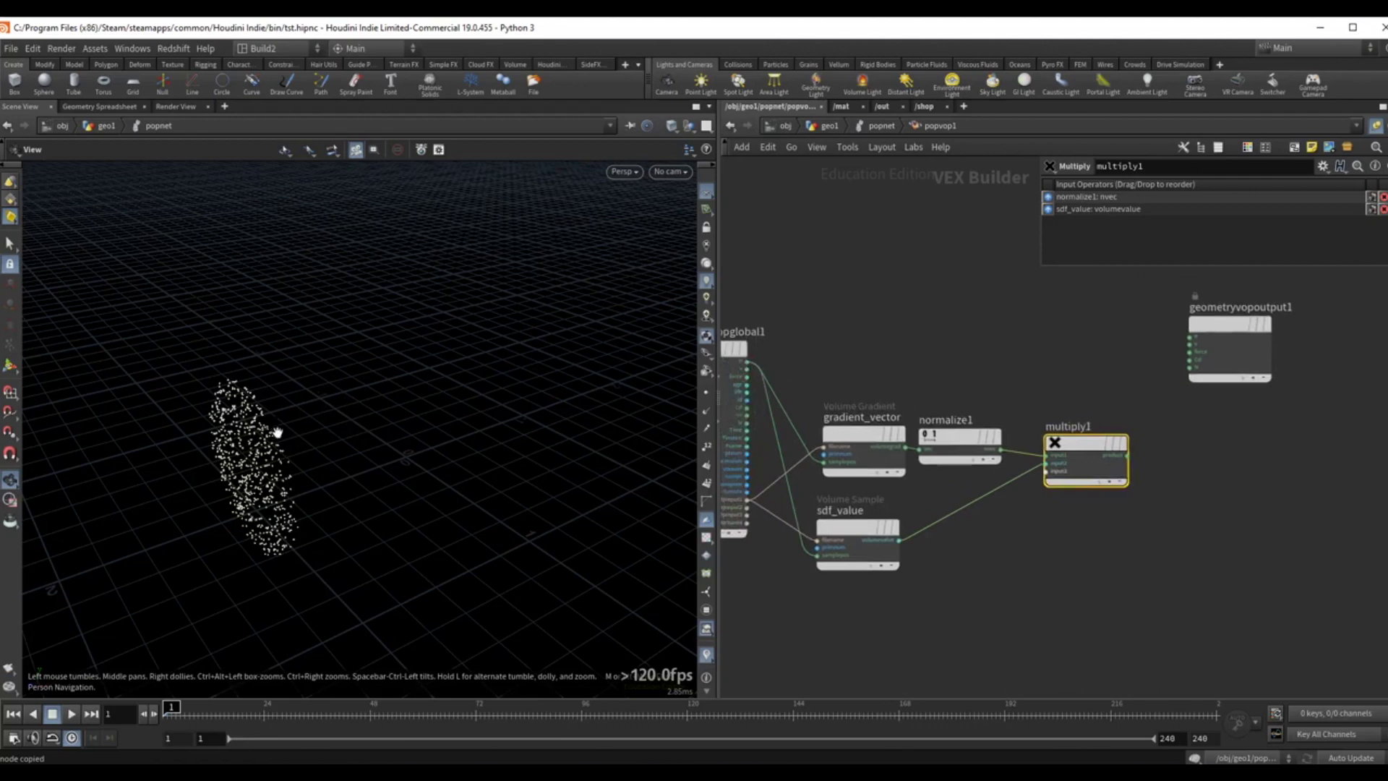
left_click_drag(749, 361, 1096, 360)
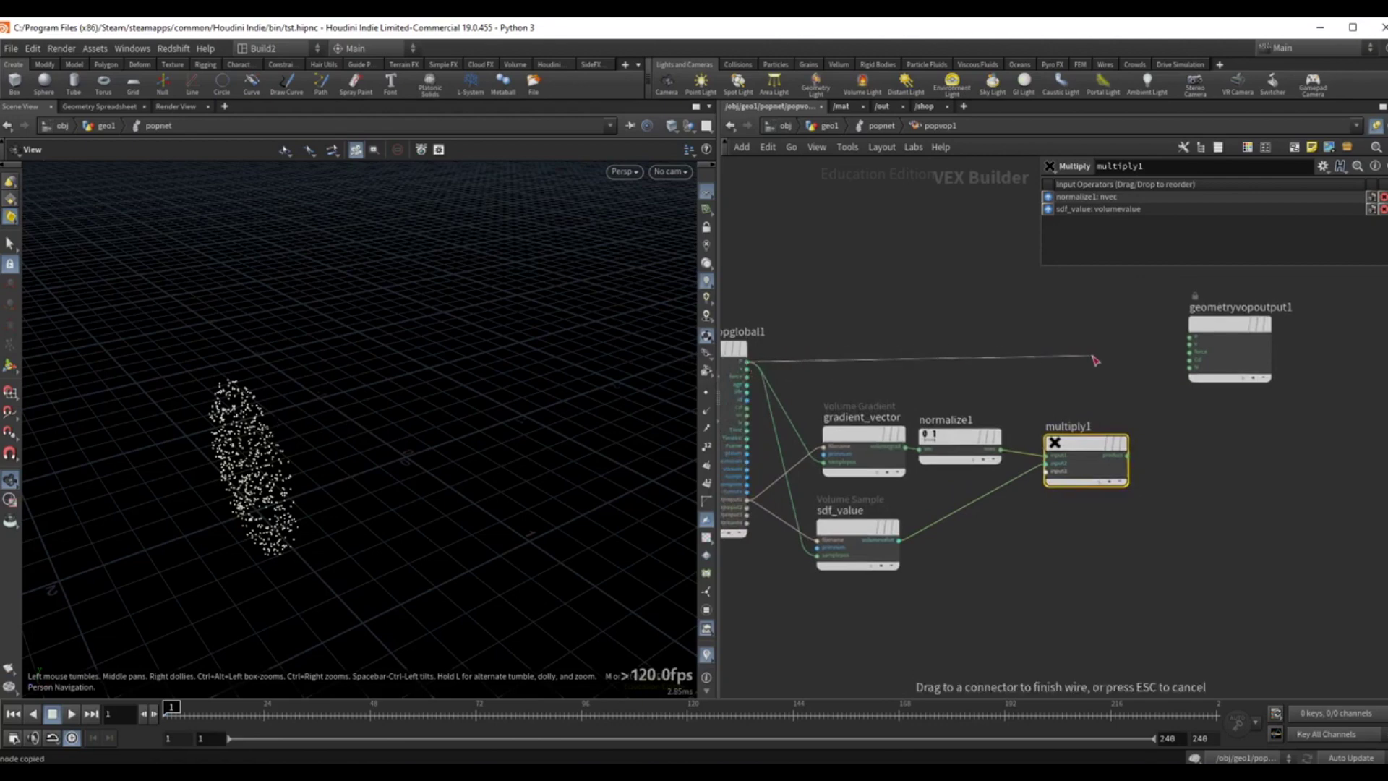
key("Tab")
type("subt")
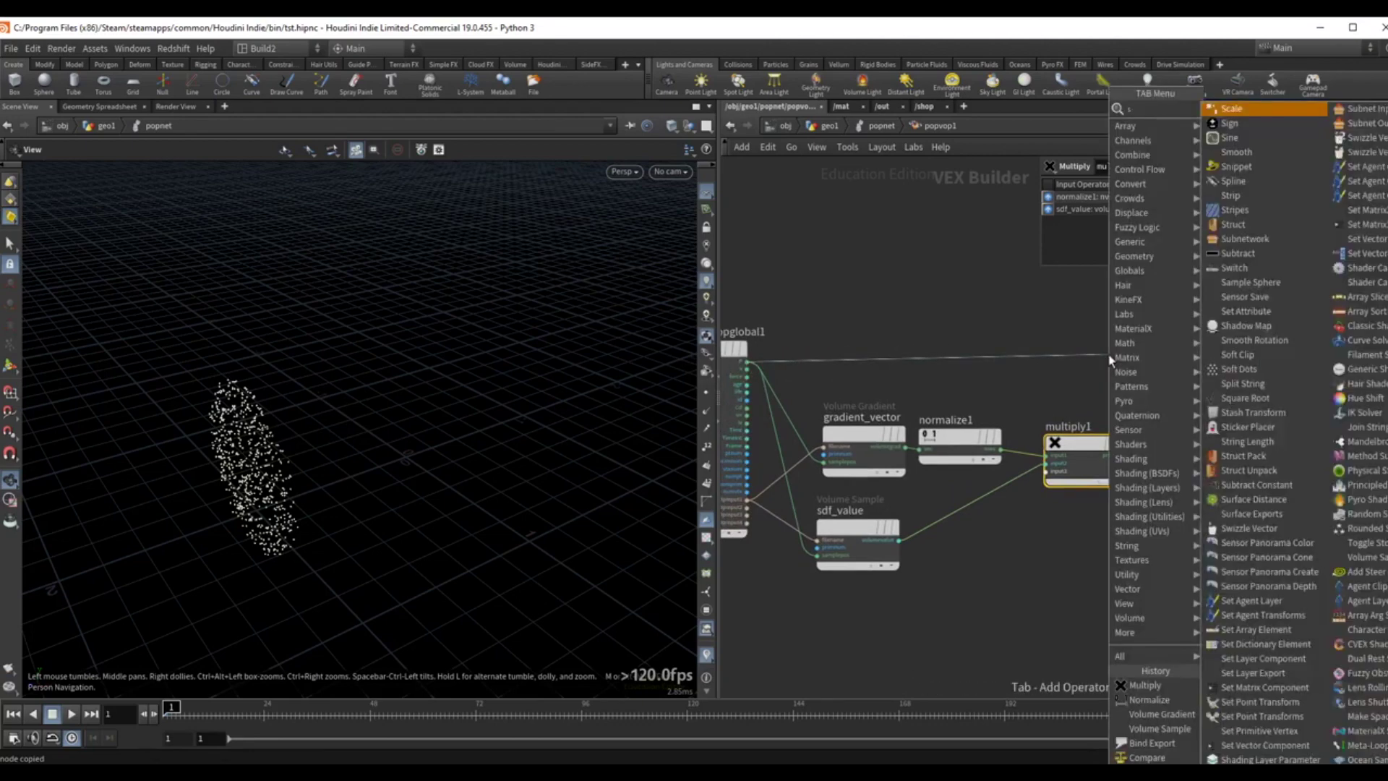
key("Return")
key("Return")
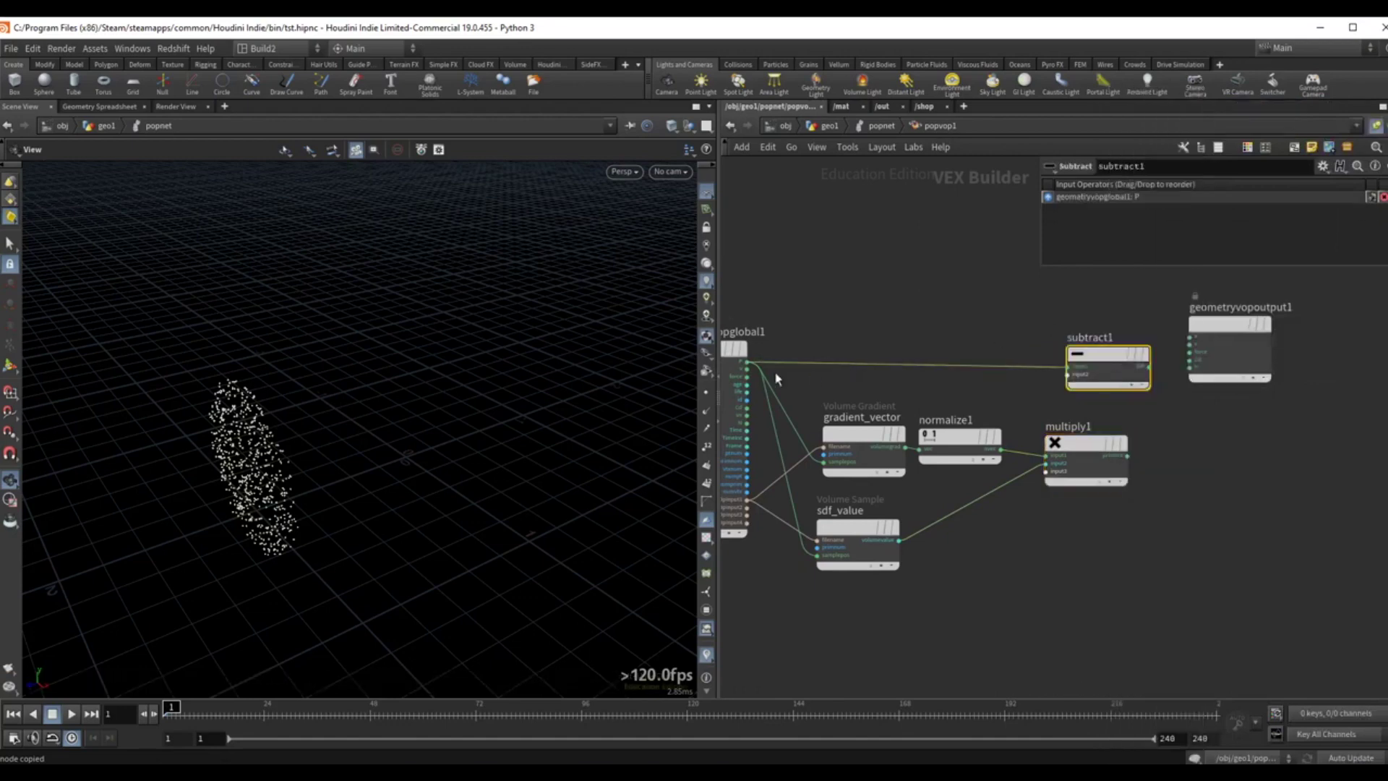
Wire the Multiply product into the Subtract node's second input and the Subtract result into P of the geometry output.
middle_click_drag(1313, 426, 1221, 441)
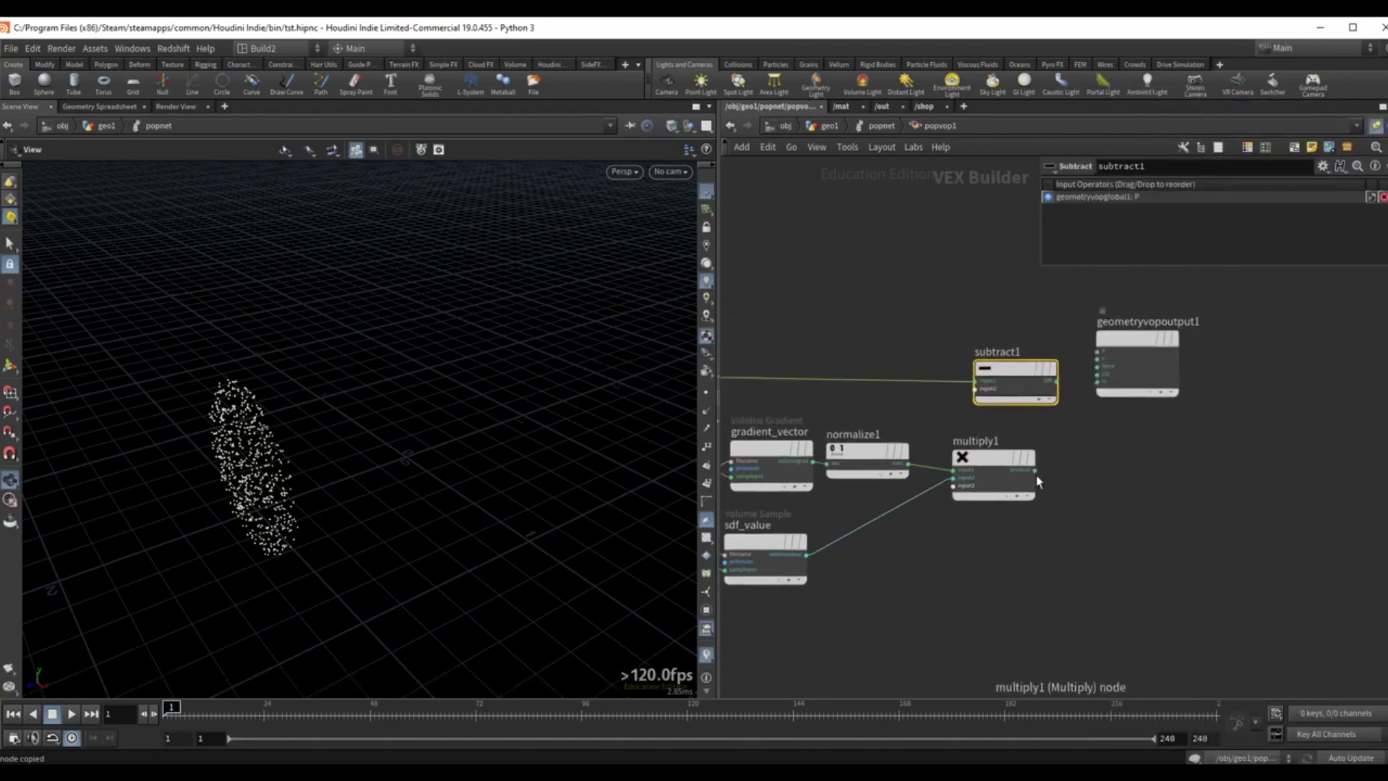
left_click_drag(1035, 471, 986, 397)
middle_click_drag(1165, 437, 1059, 448)
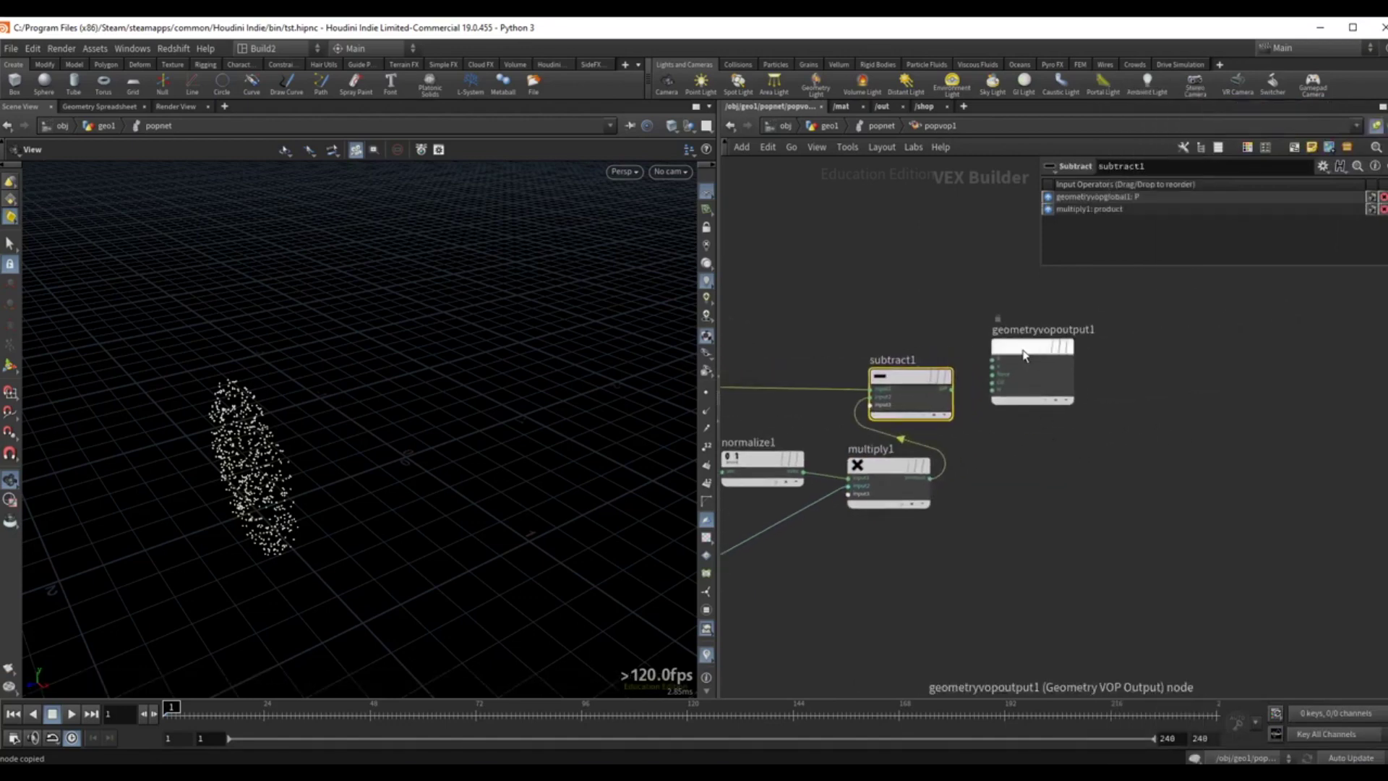
left_click_drag(1025, 353, 1170, 362)
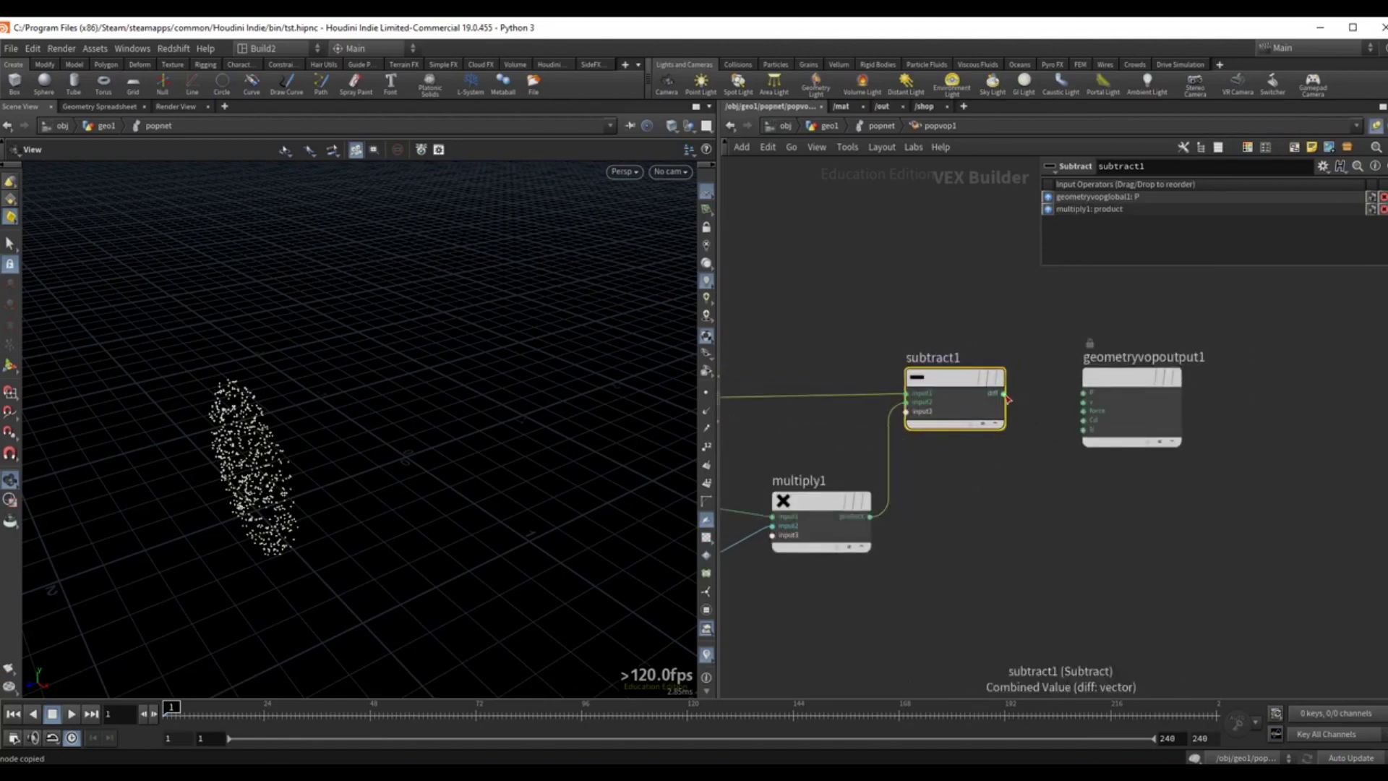
left_click_drag(1003, 393, 1082, 392)
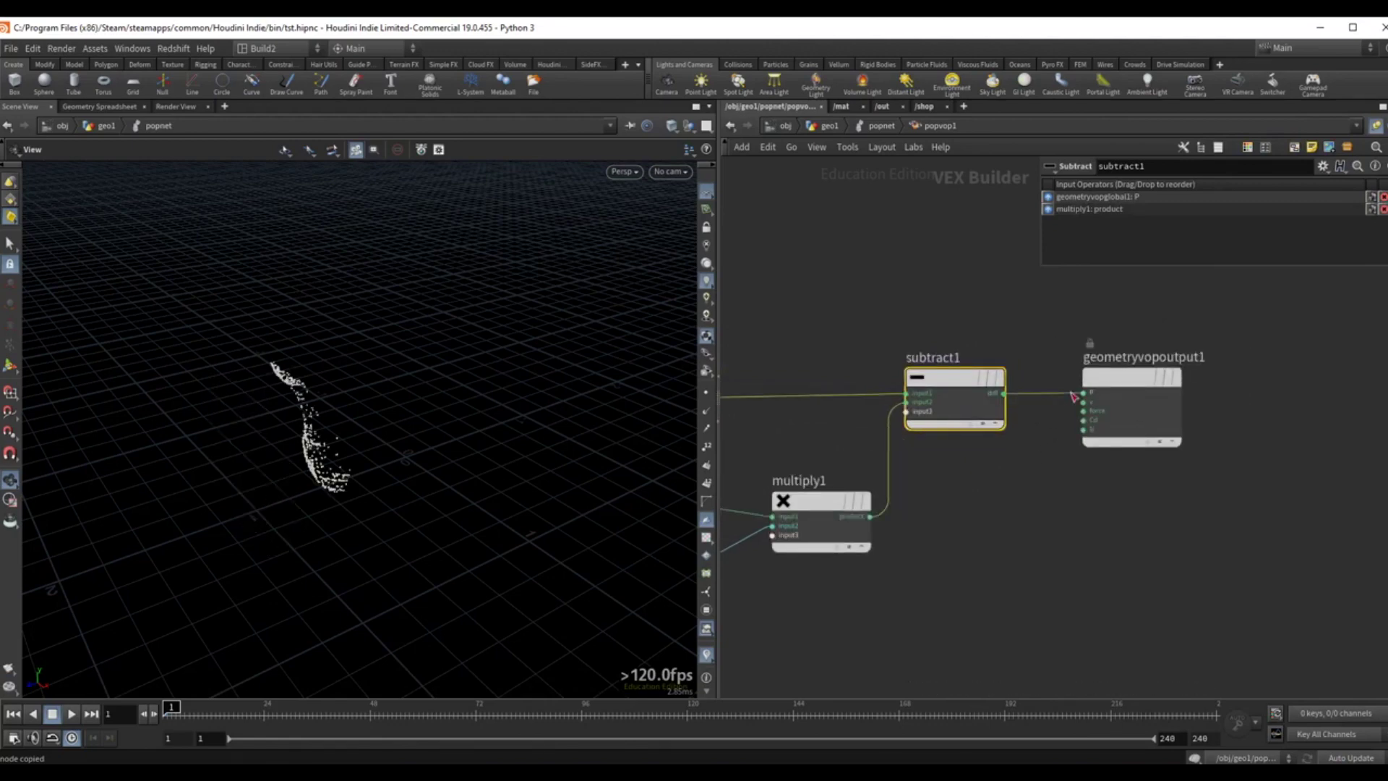
Play the particle simulation and examine the particles' shape from several angles.
left_click_drag(313, 402, 326, 393)
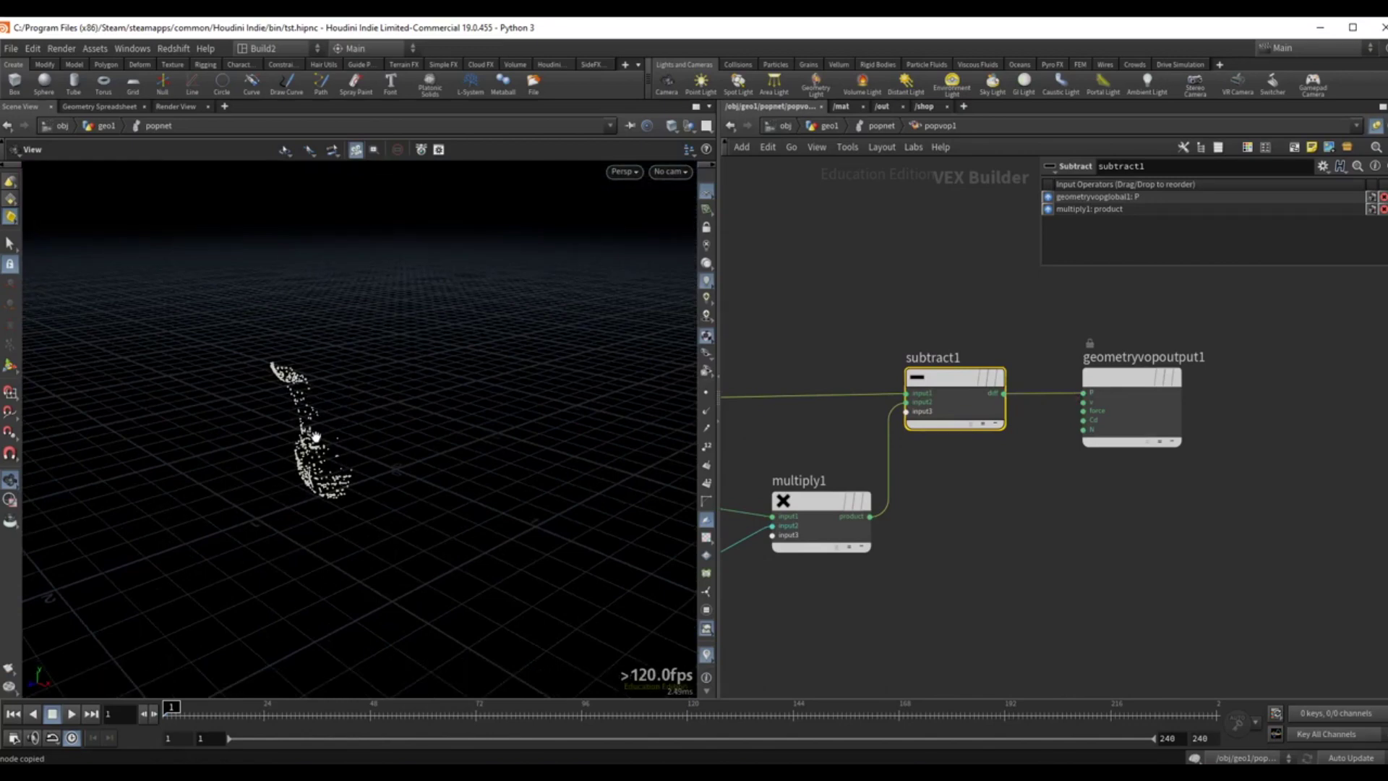
left_click_drag(316, 437, 296, 440)
key("Up")
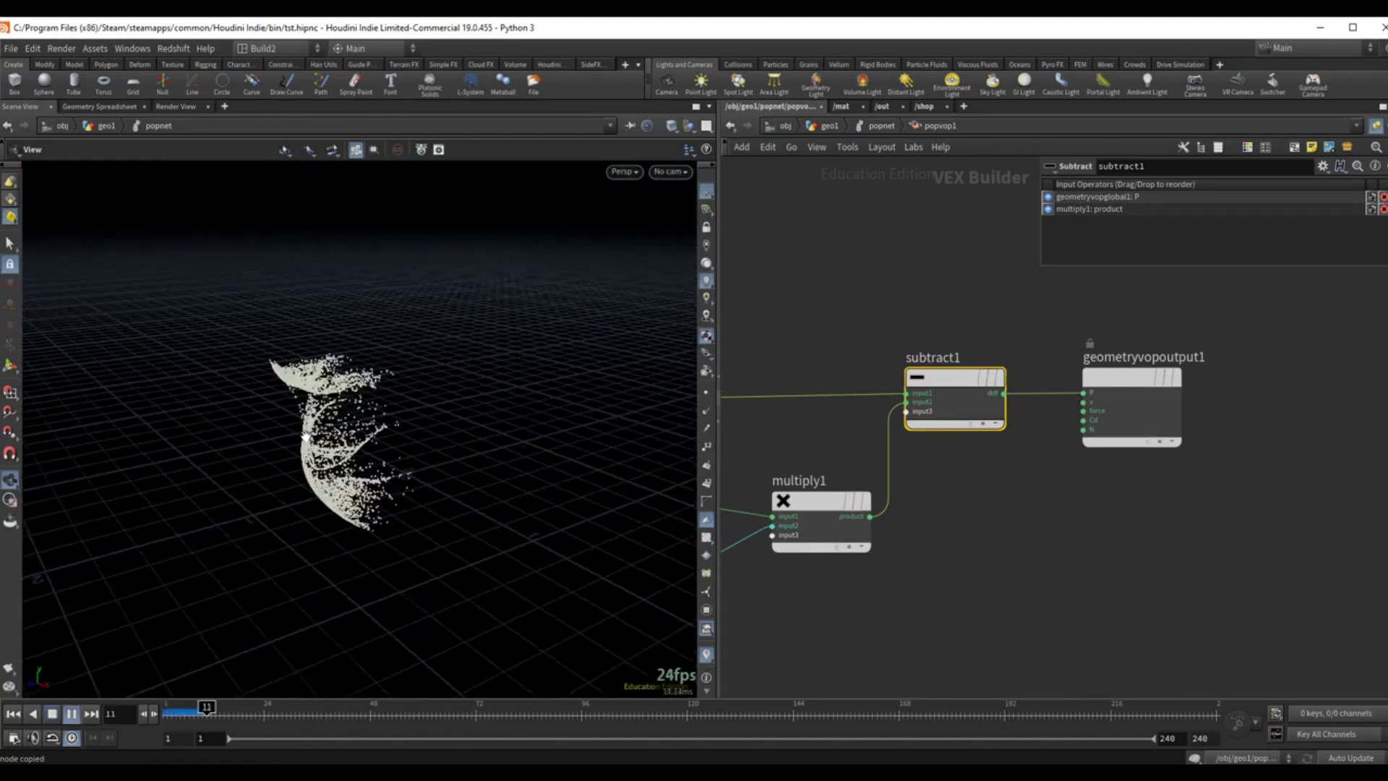
mouse_move(375, 428)
left_mouse_down()
mouse_move(414, 471)
mouse_move(357, 475)
mouse_move(361, 404)
left_mouse_up()
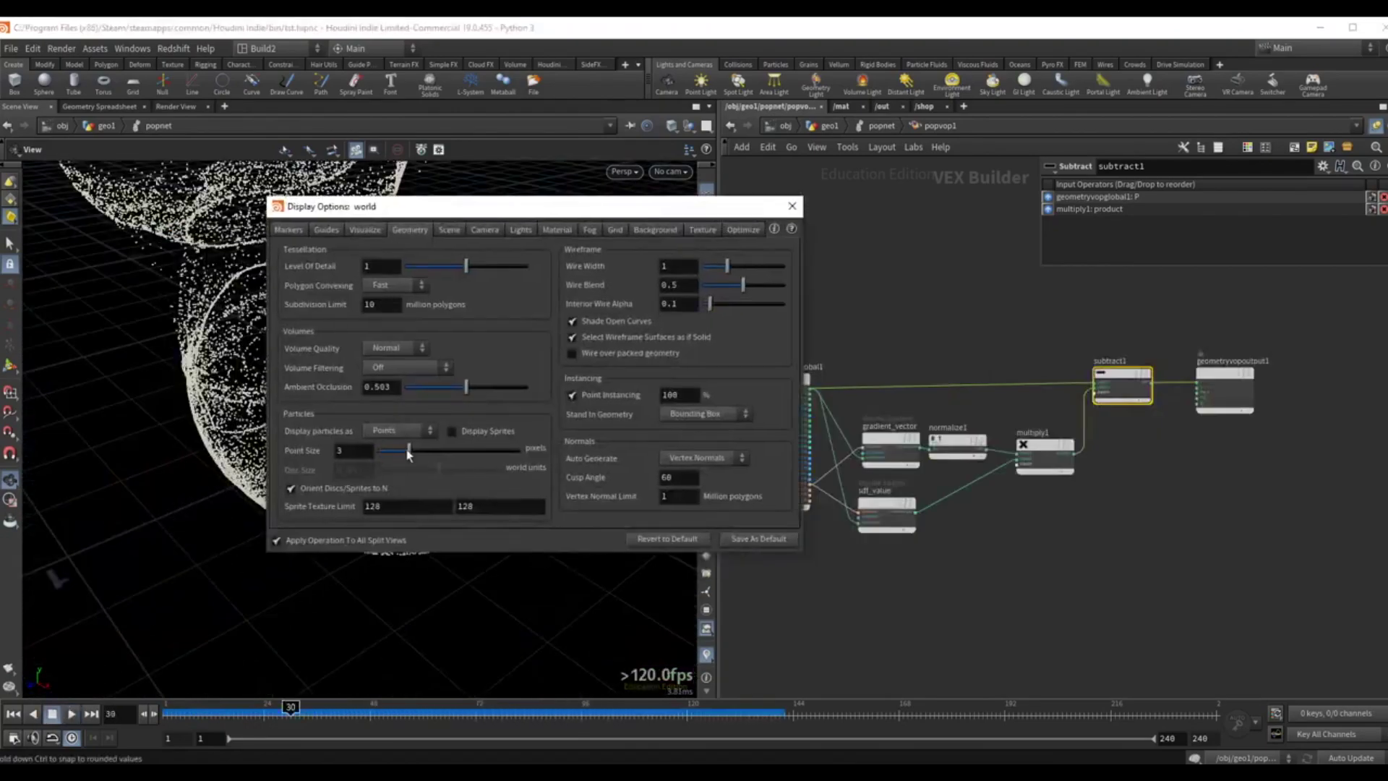
Increase the particle Point Size in the viewport display options and close the dialog.
left_click_drag(409, 453, 448, 453)
left_click(793, 206)
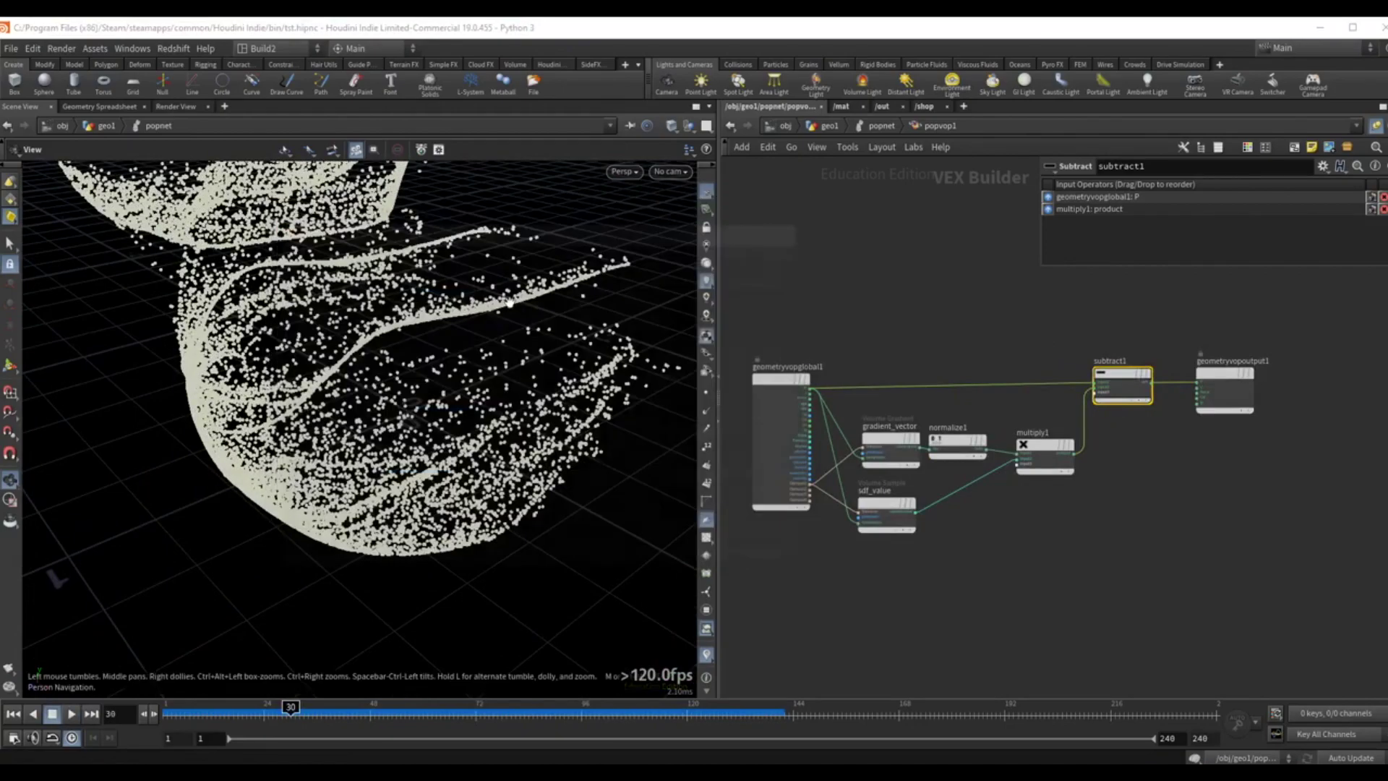
left_click_drag(510, 302, 481, 304)
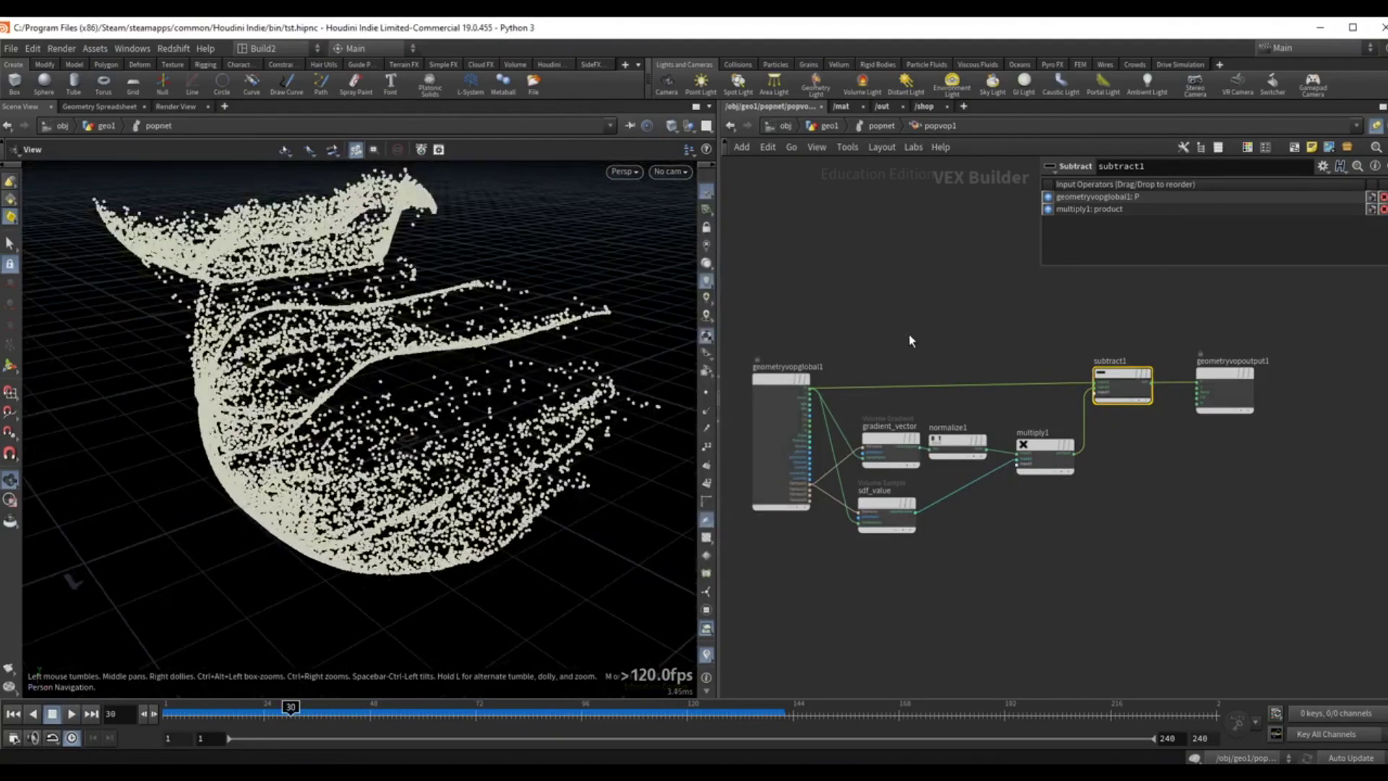
Go back up to the geo1 network and show vdbvisualizetree1 as a template around the particles.
key("u")
key("u")
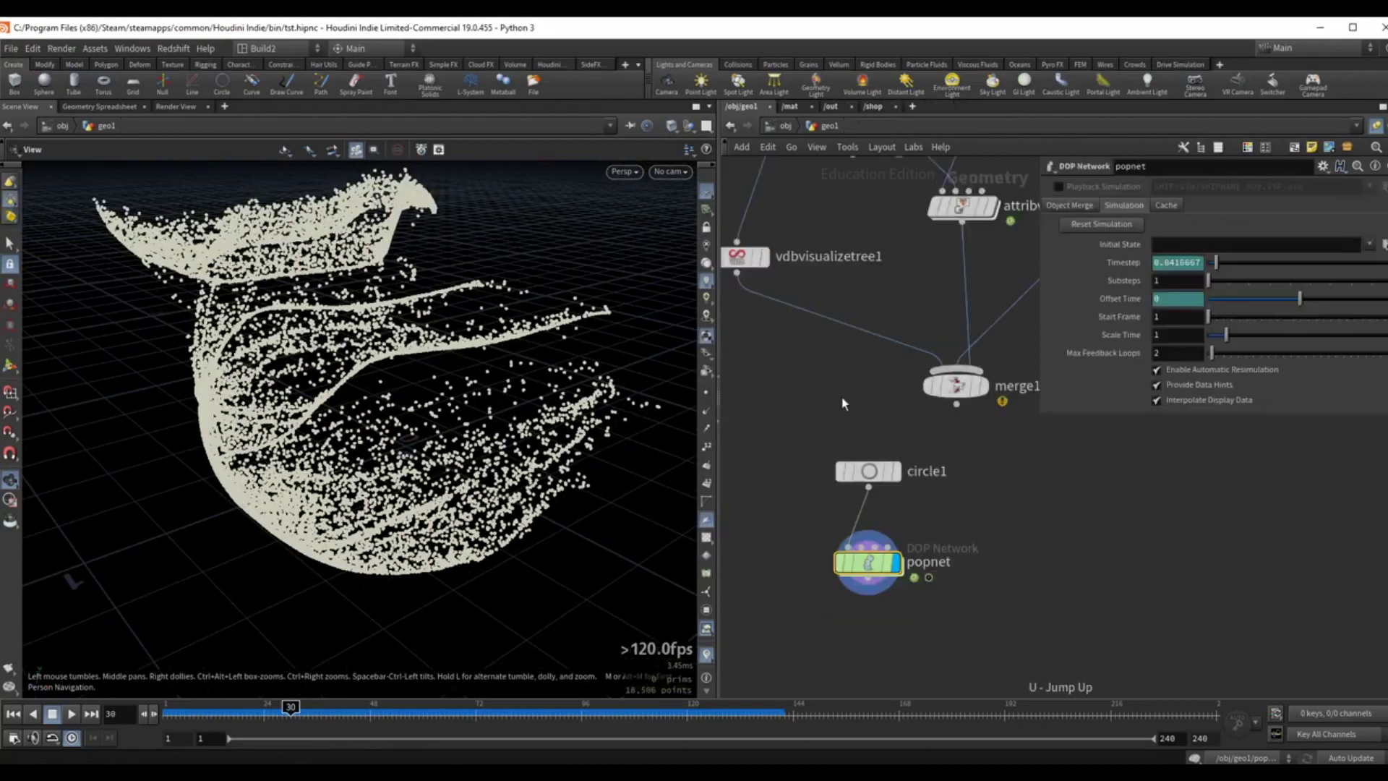
scroll(825, 409, "down", 2)
scroll(282, 372, "up", 1)
scroll(273, 352, "up", 2)
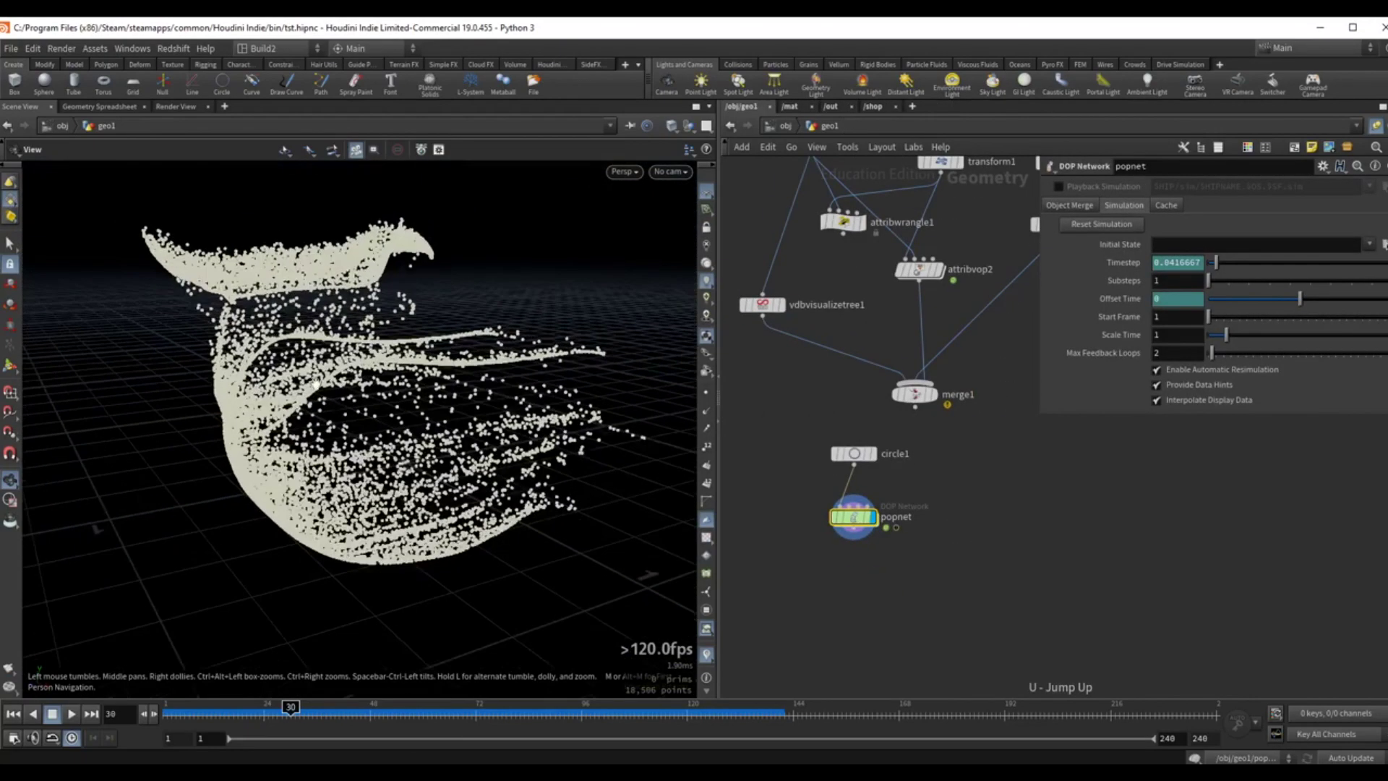
left_click_drag(433, 348, 383, 227)
scroll(453, 337, "down", 2)
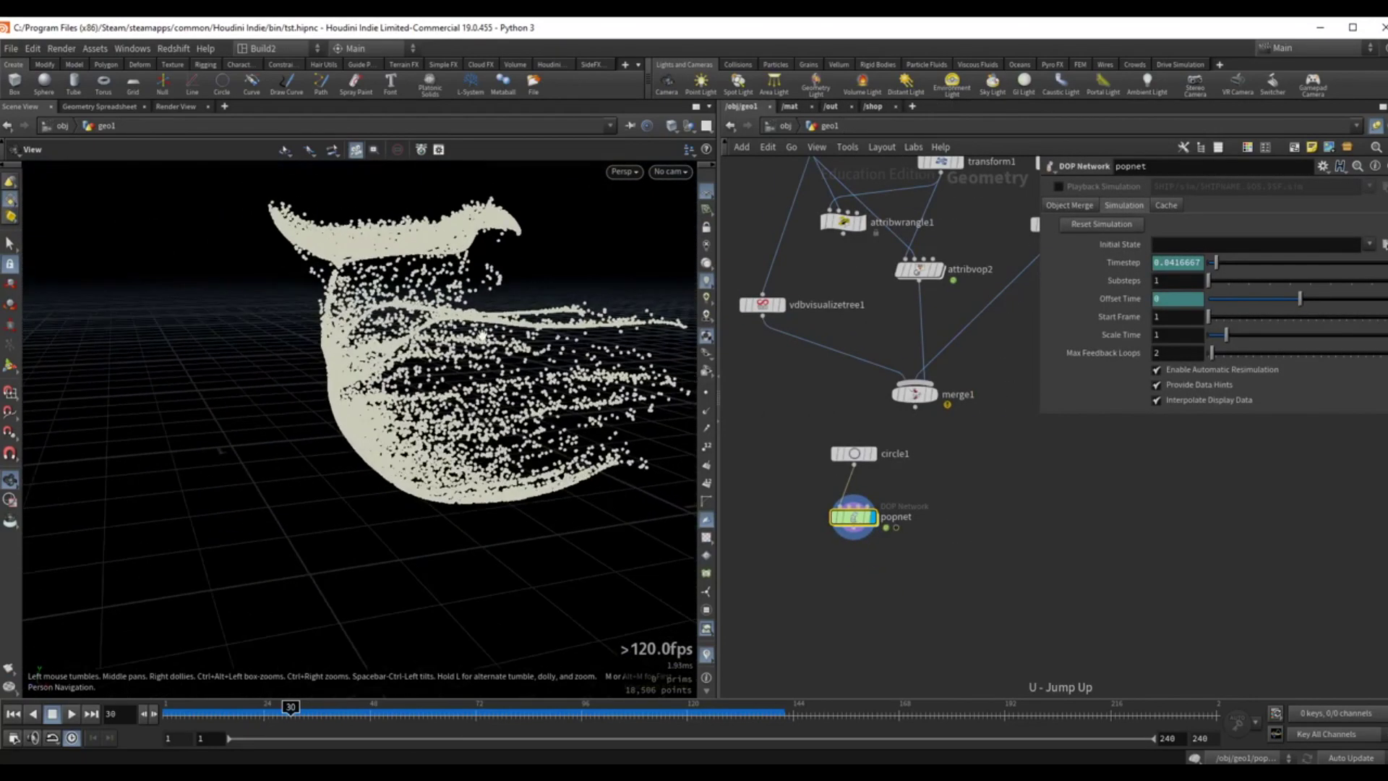
middle_click_drag(453, 322, 386, 349)
middle_click_drag(786, 471, 822, 527)
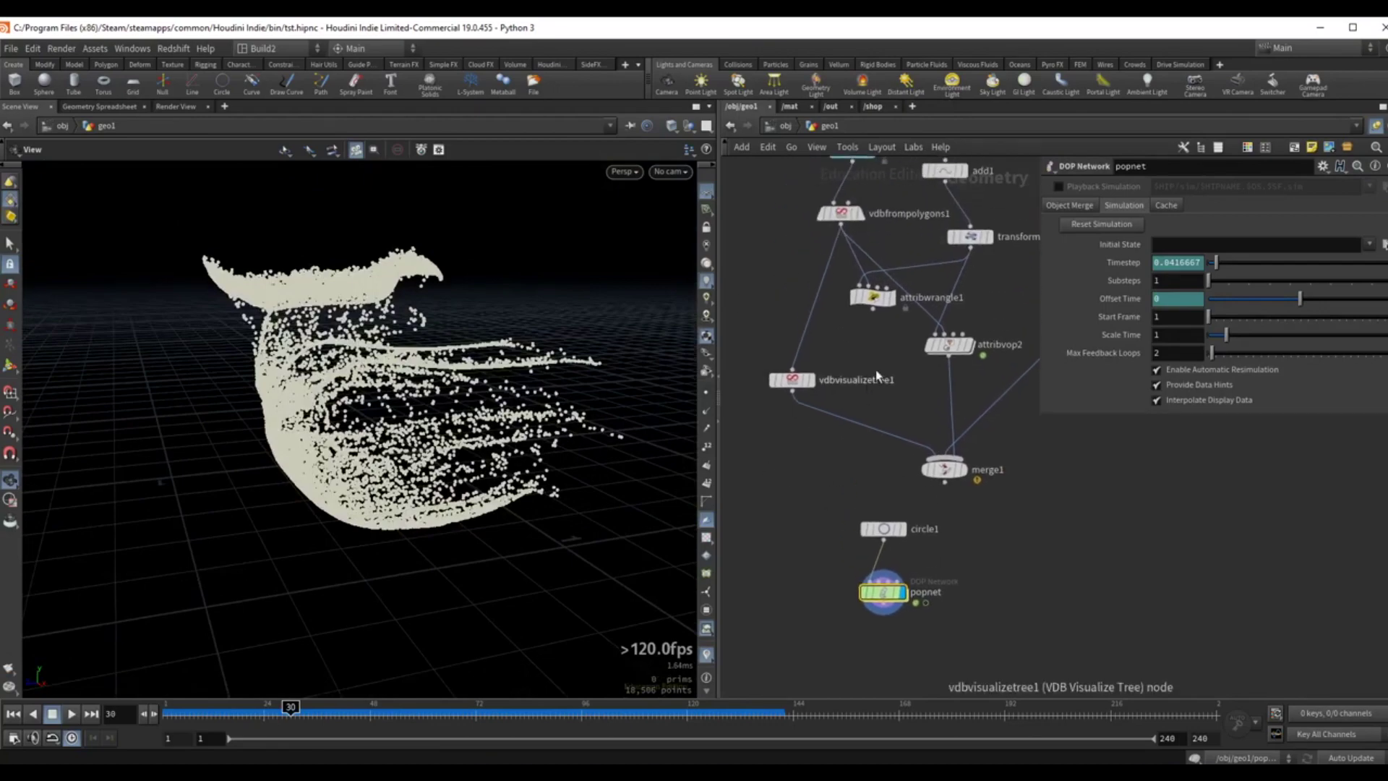
left_click(808, 387)
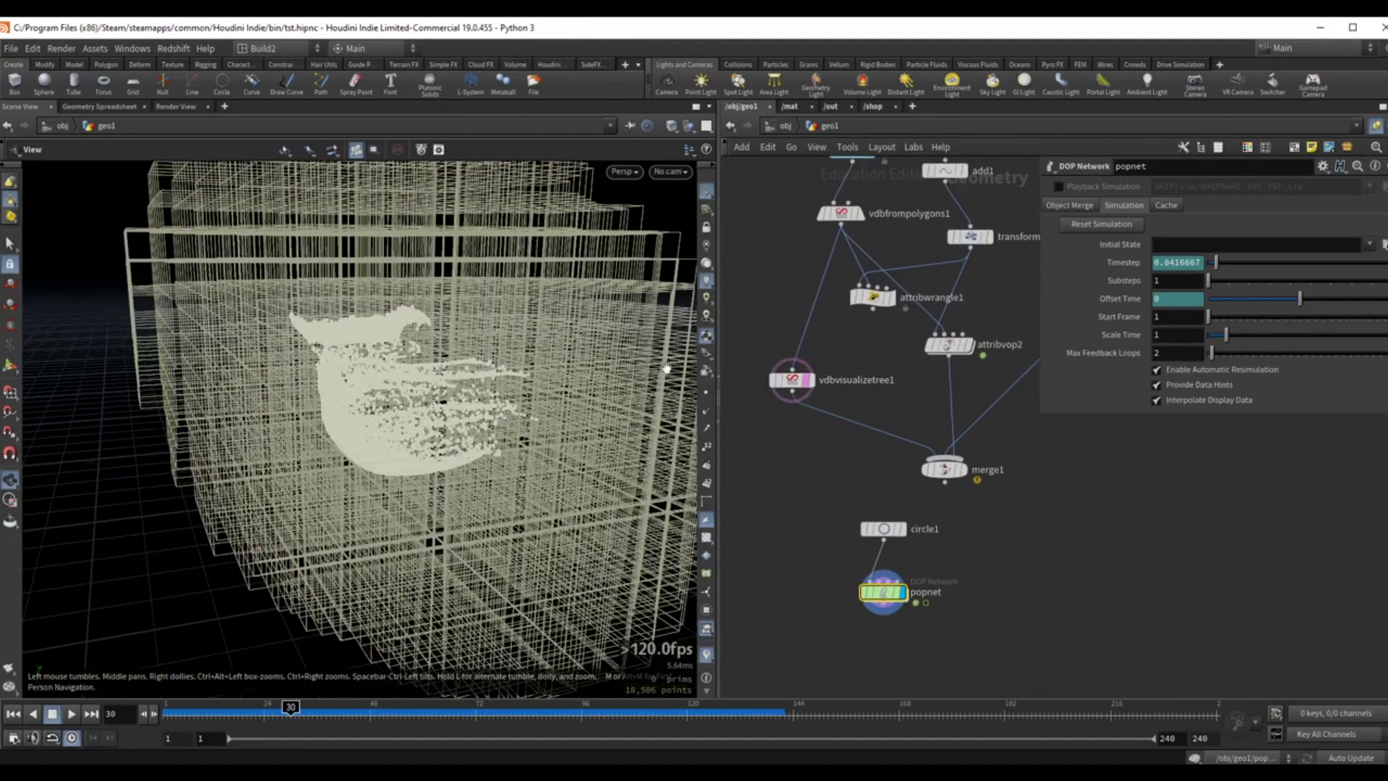
Reduce the Exterior Band of vdbfrompolygons1 to 0.43.
middle_click_drag(759, 289, 767, 400)
left_click(846, 323)
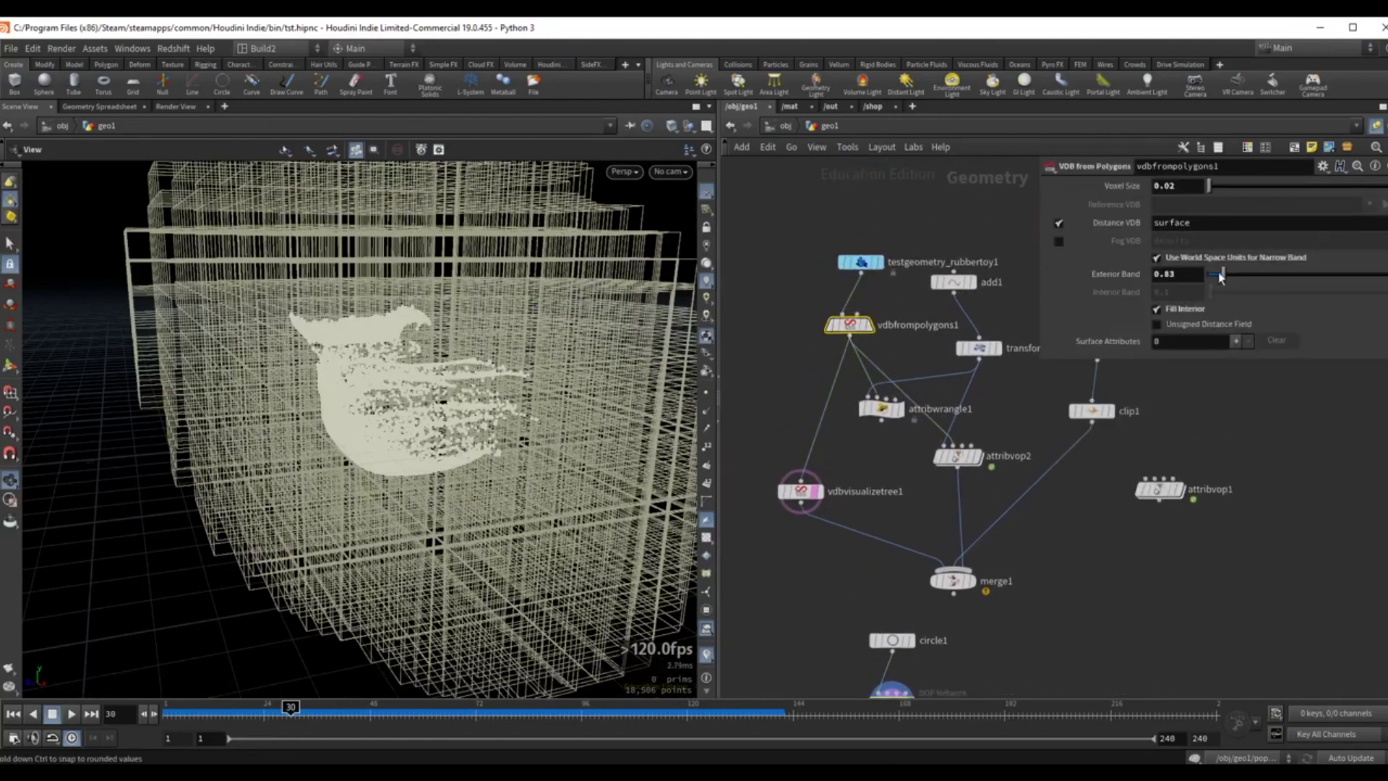
left_click_drag(1222, 278, 1218, 278)
Check circle1's placement against the VDB tree boxes using its handle, and turn off the template display of vdbvisualizetree1.
middle_click_drag(894, 646, 934, 444)
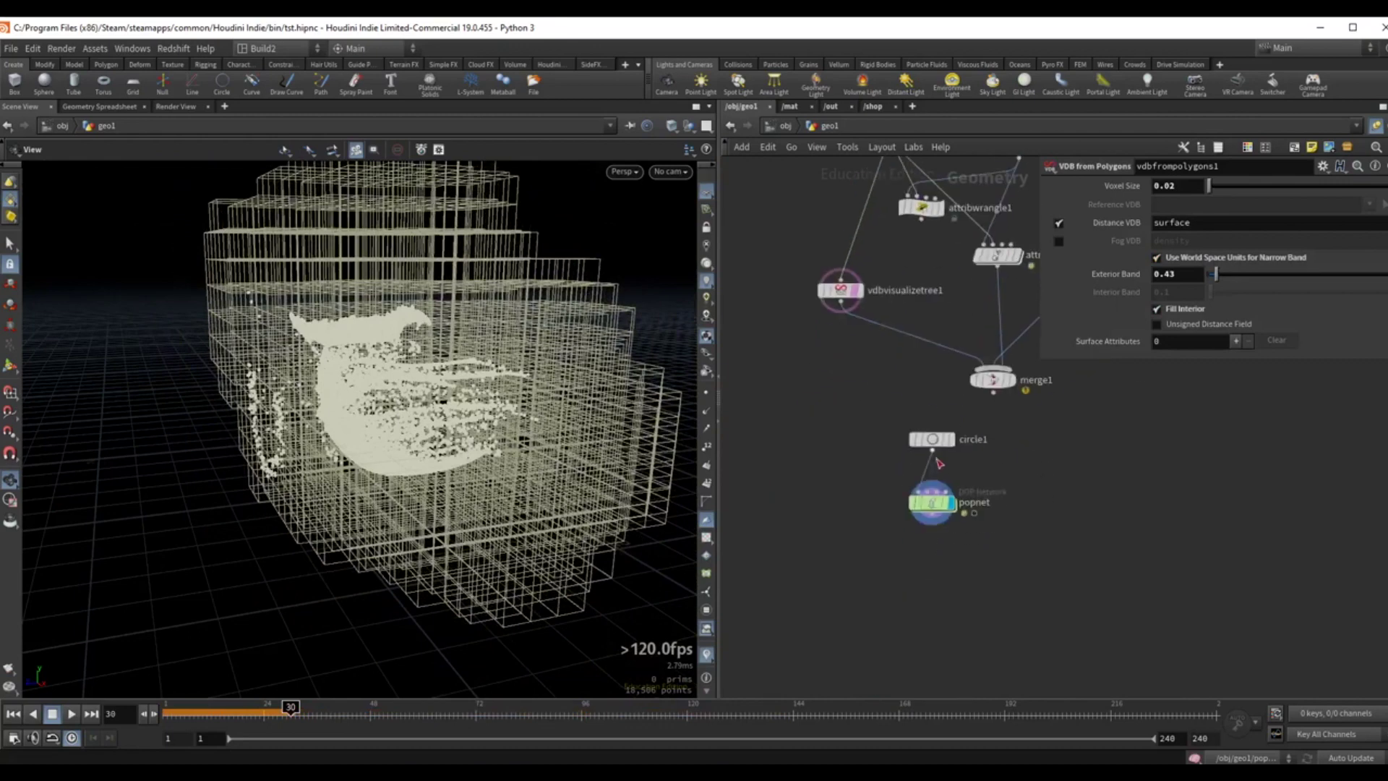
left_click(932, 439)
key("Return")
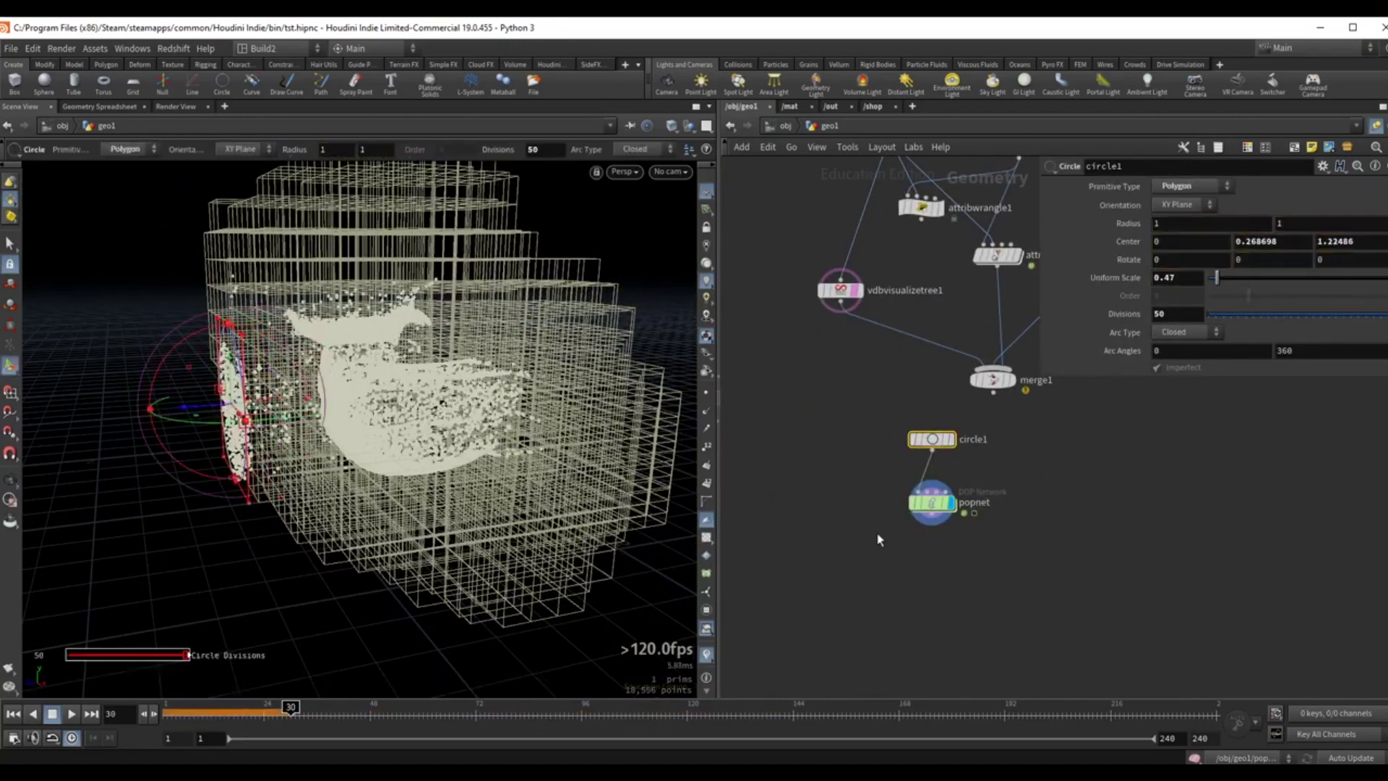
left_click_drag(877, 532, 1034, 482)
left_click(824, 289)
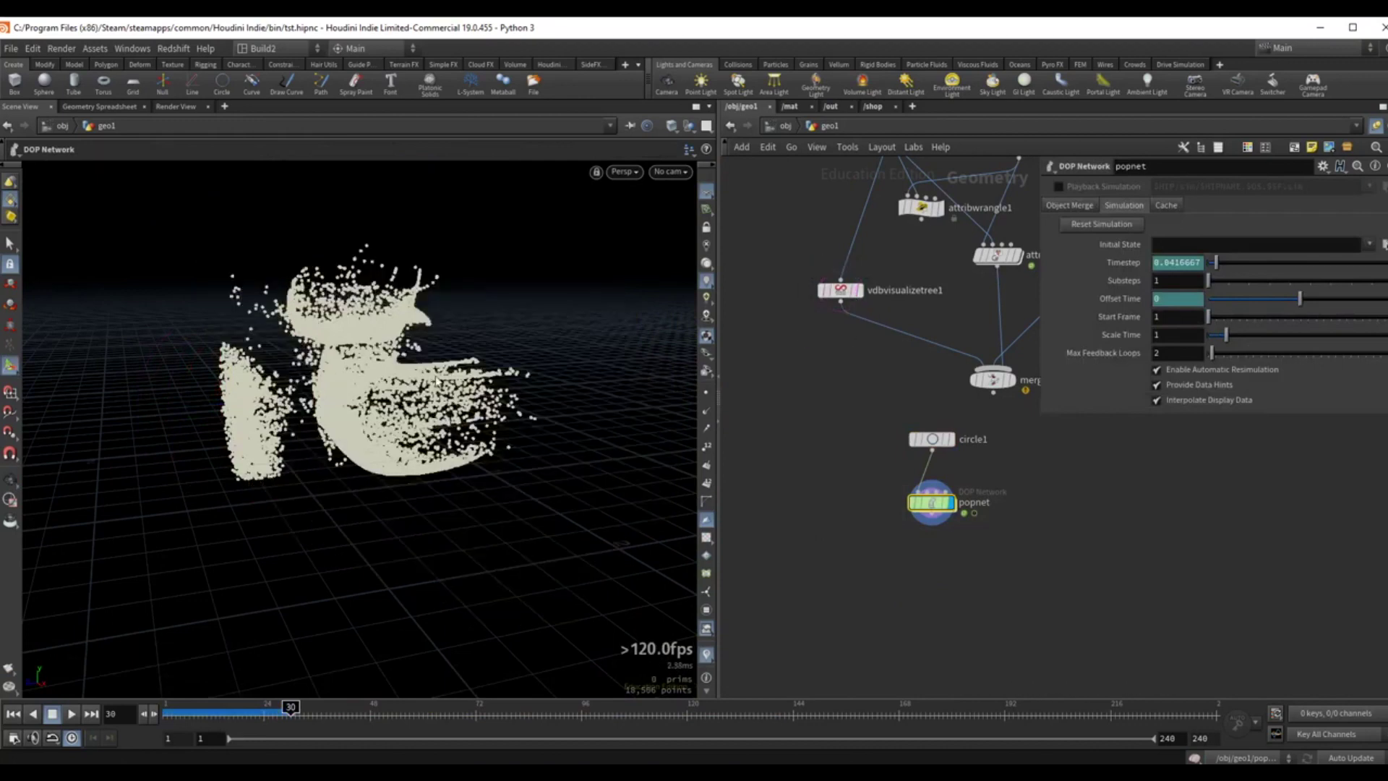
Replay the particle simulation from frame 1 and examine from several angles which particles reach the toy's surface.
key("Escape")
key("ctrl+Up")
key("Return")
key("Escape")
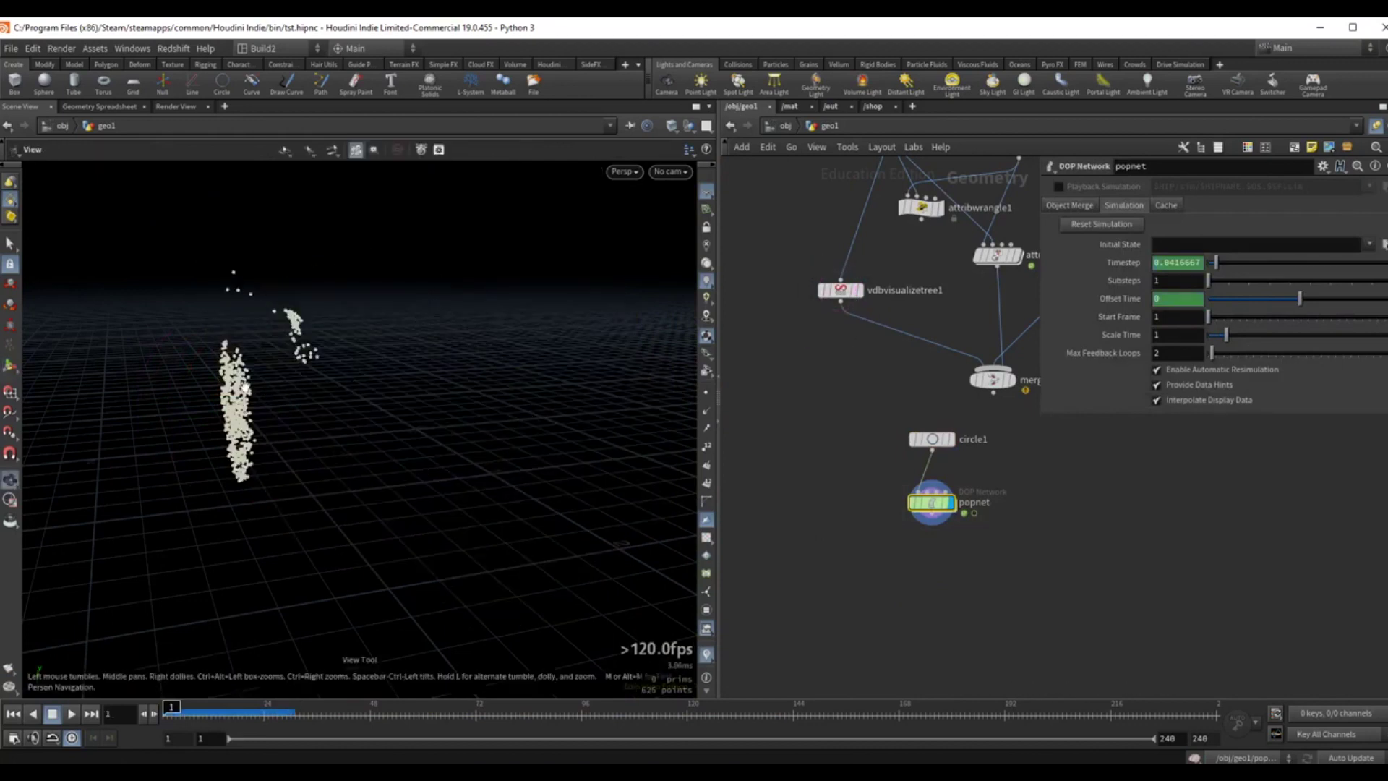
left_click_drag(283, 393, 303, 393)
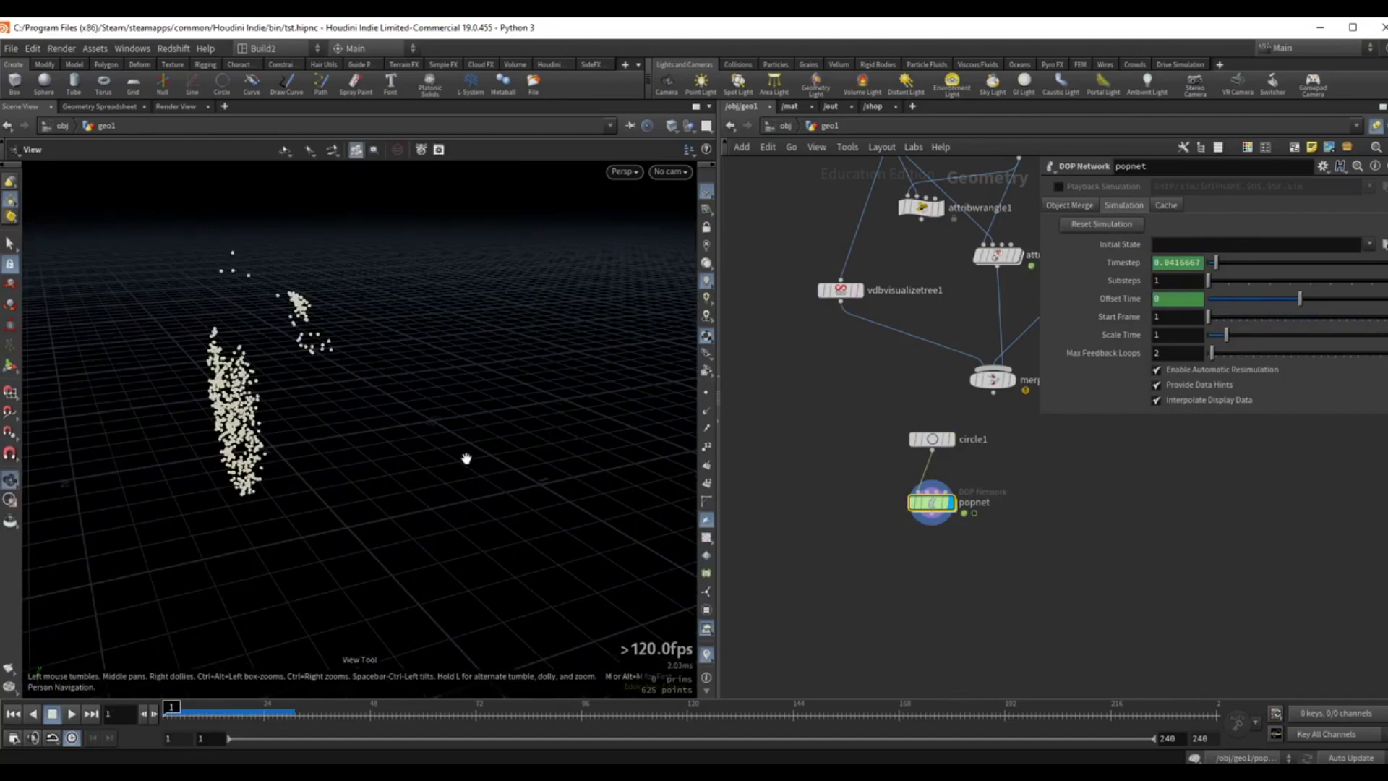
key("Up")
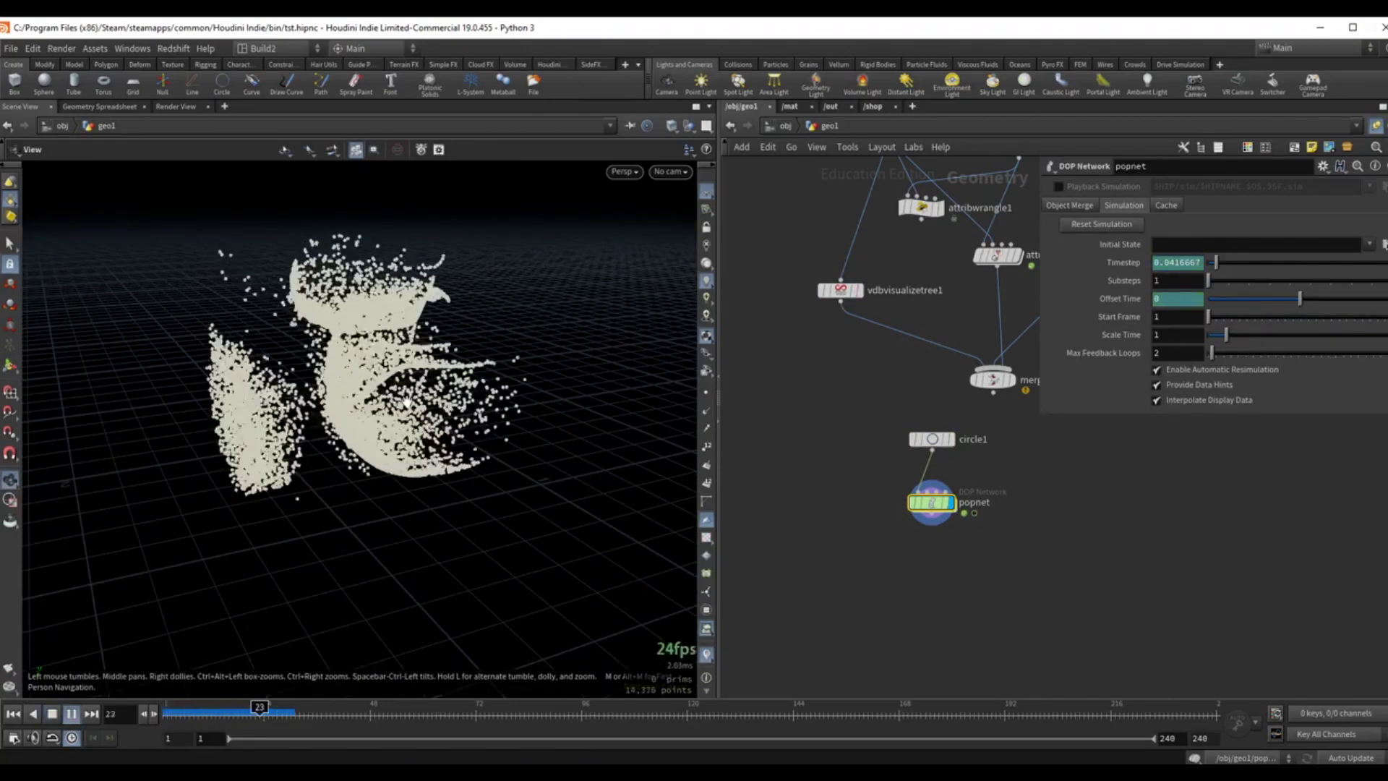
left_click_drag(404, 389, 296, 386)
key("Up")
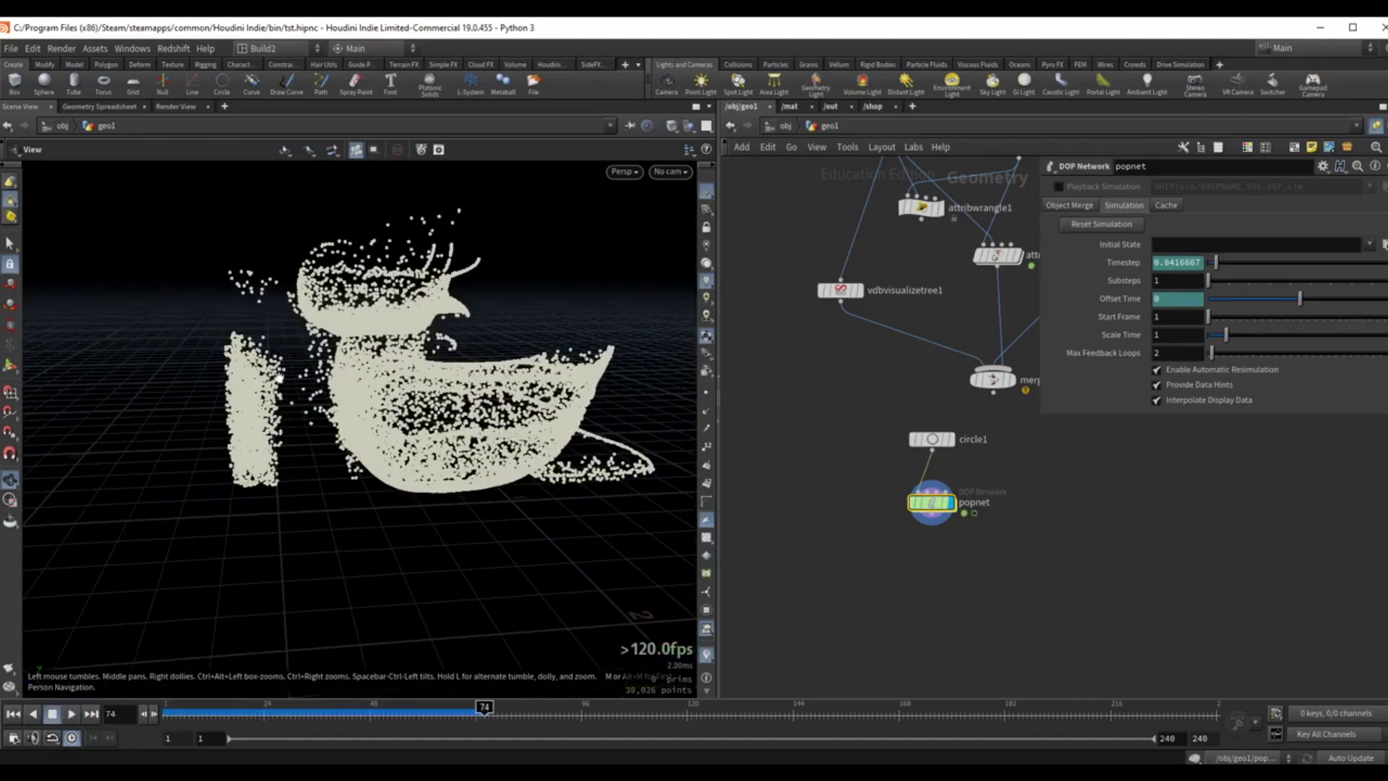
left_click_drag(396, 446, 421, 270)
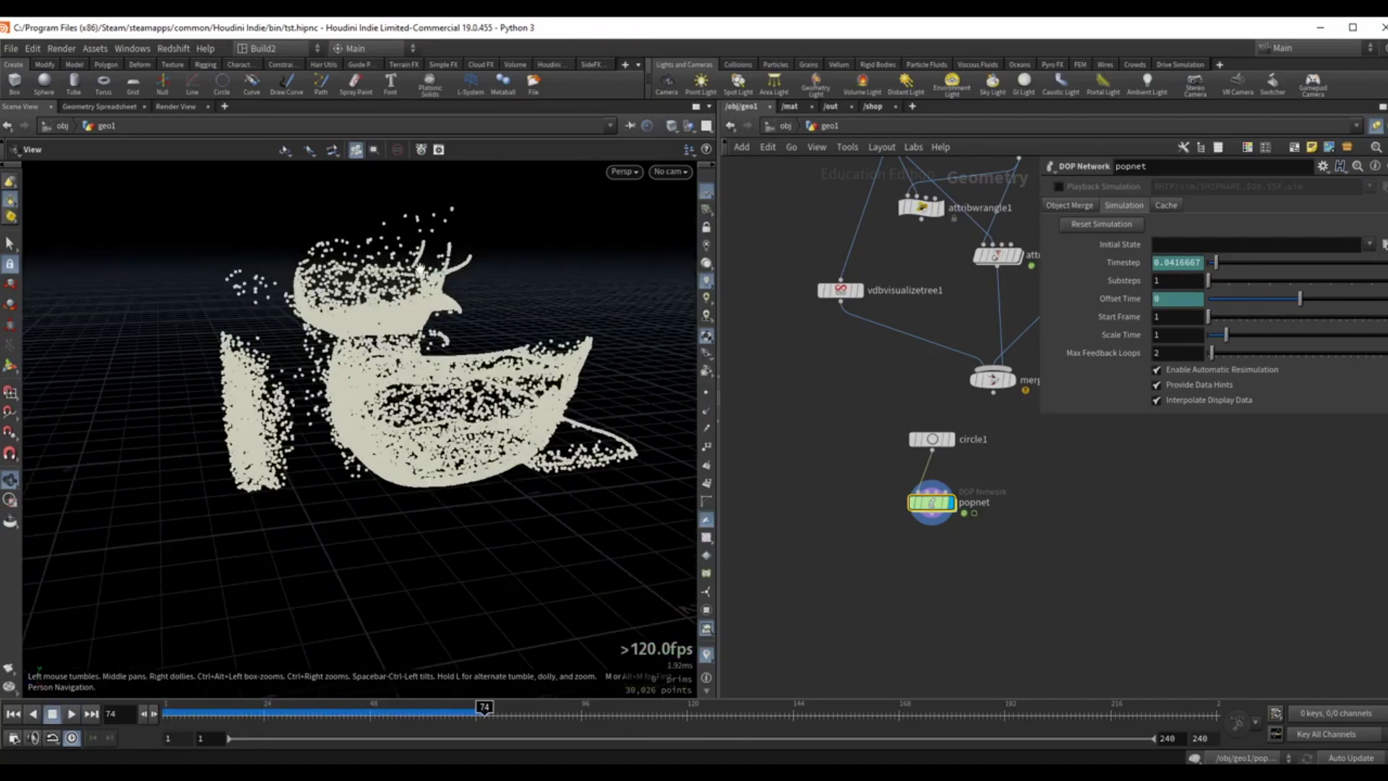
Show vdbvisualizetree1 as a template again and set the Exterior Band of vdbfrompolygons1 to 0.87.
middle_click_drag(846, 381, 883, 477)
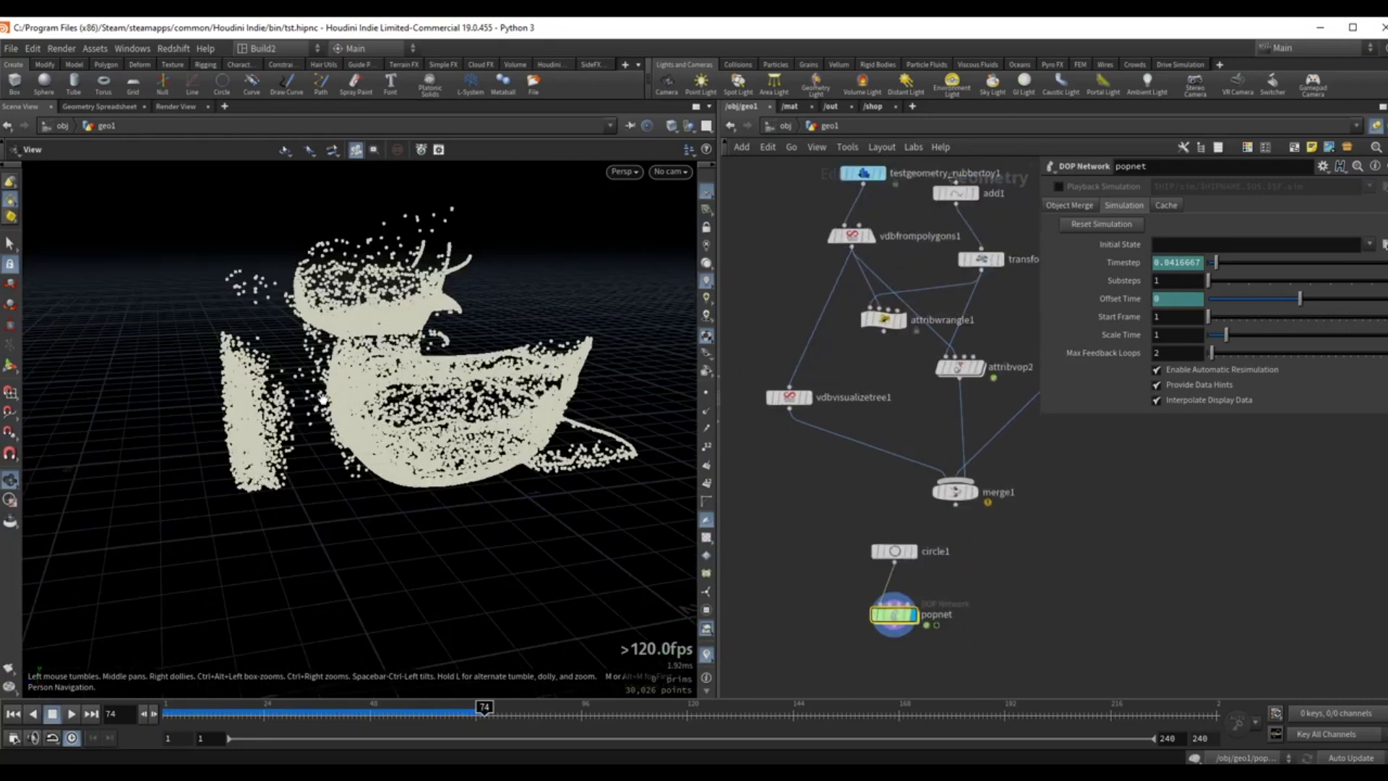
left_click(808, 381)
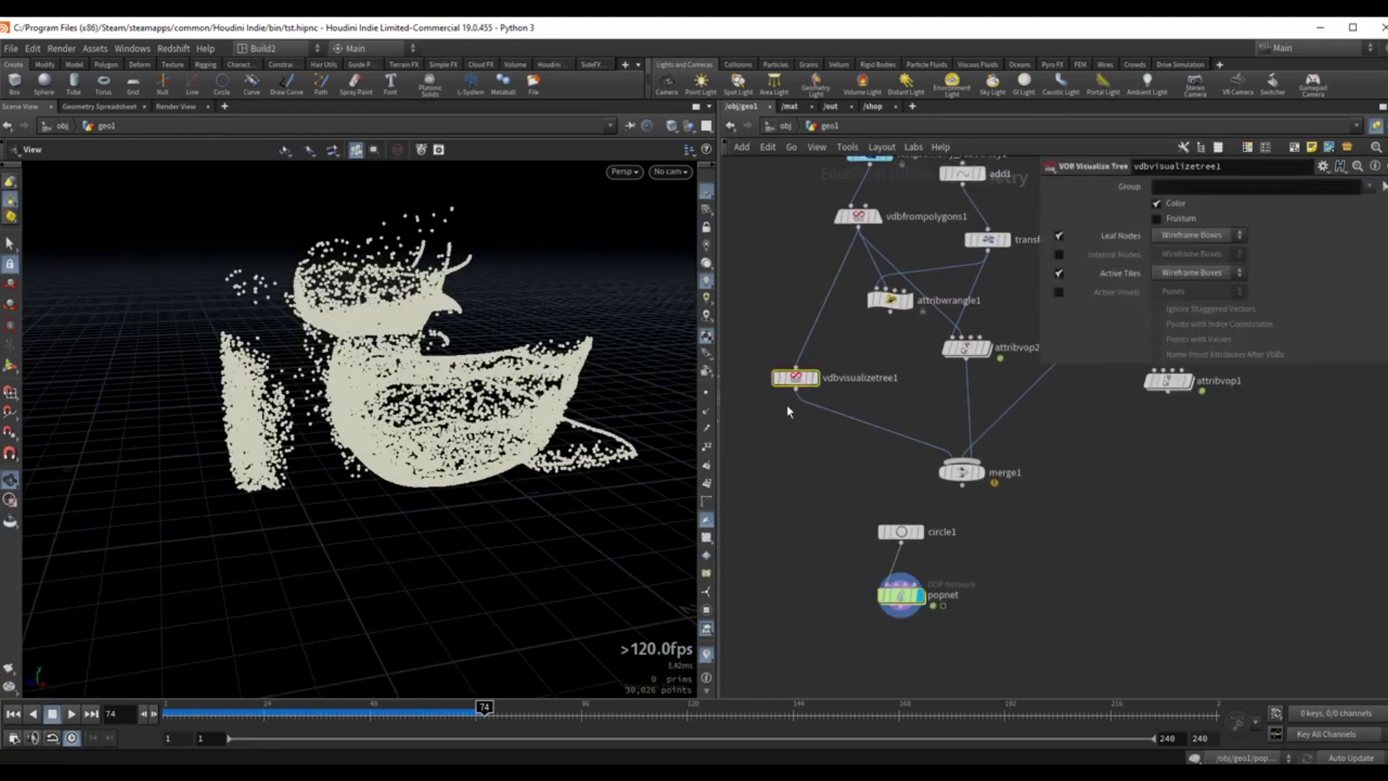
left_click(813, 379)
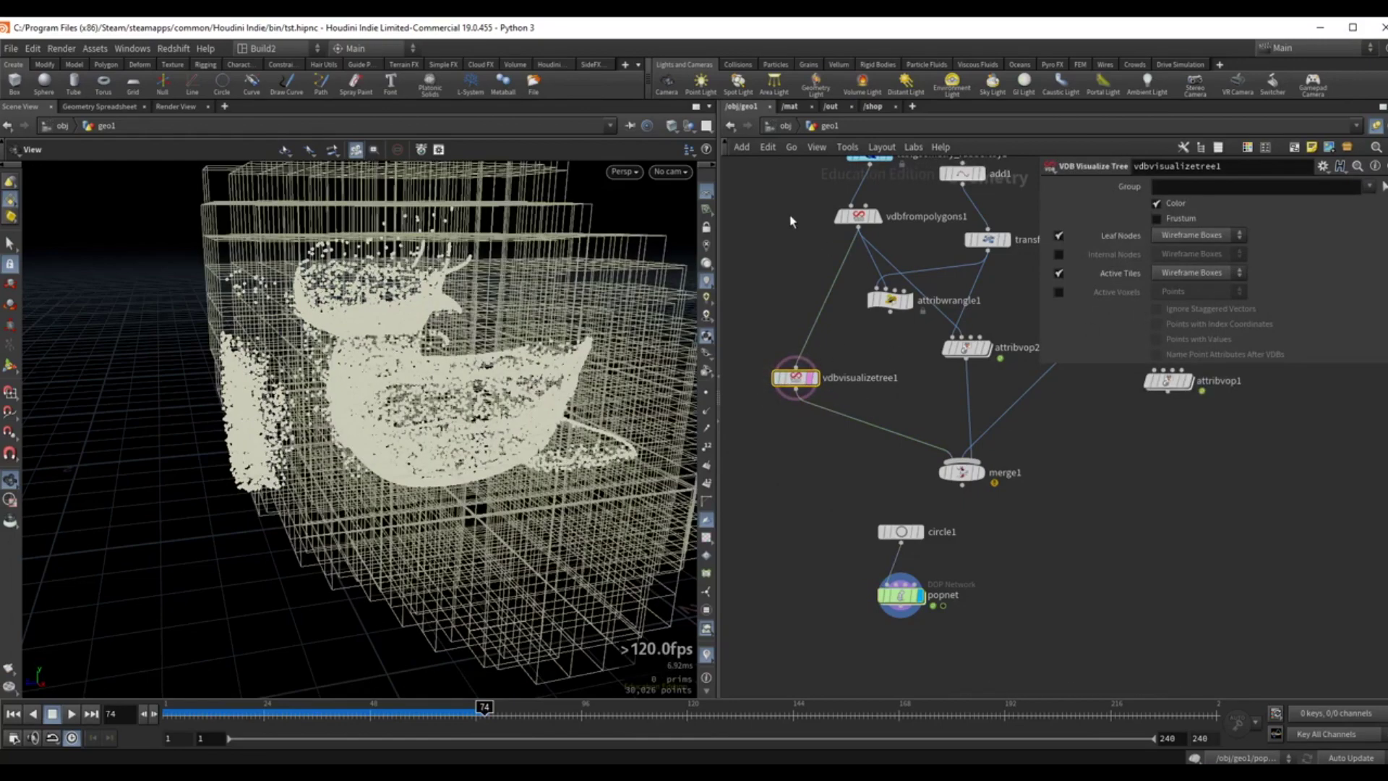
left_click(854, 217)
left_click_drag(1226, 280, 1225, 280)
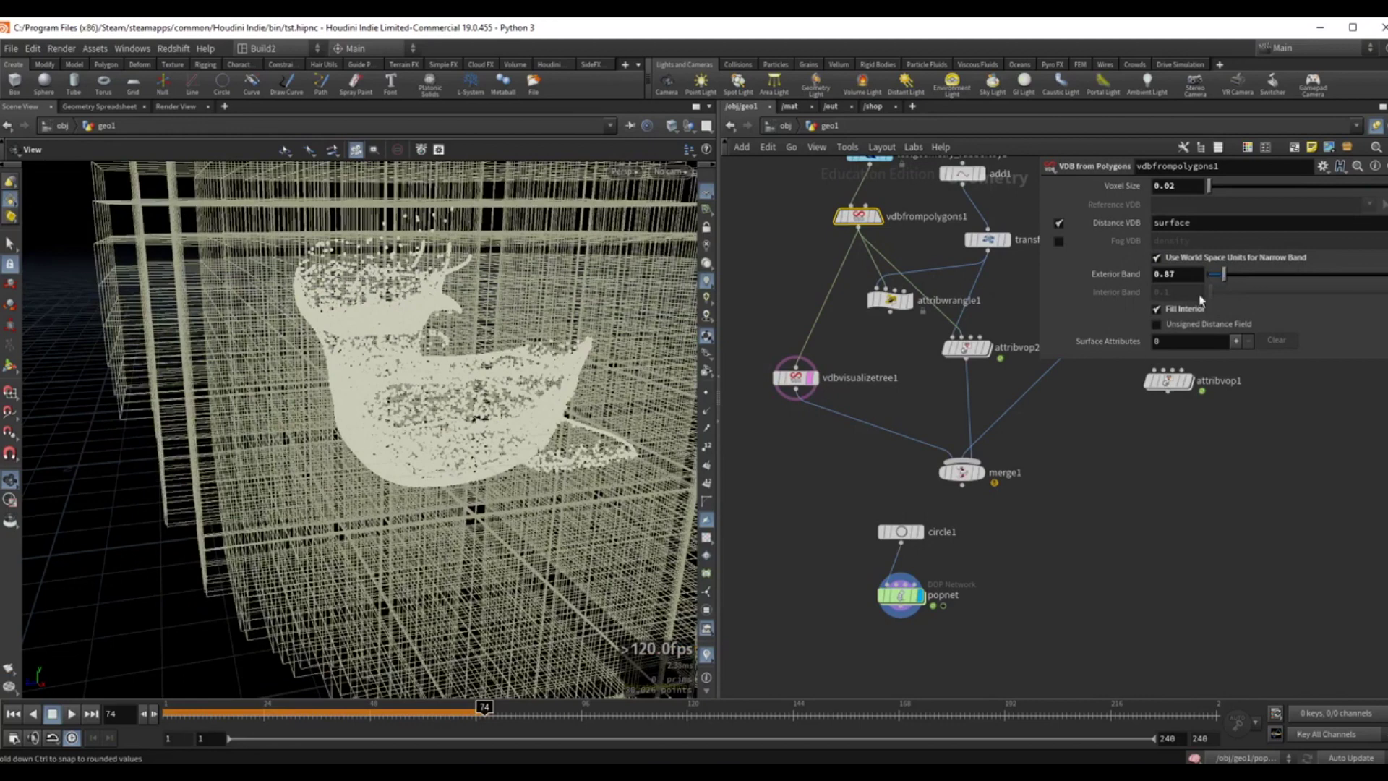
Move circle1 towards the toy to a Z center of 1.1807, and hide the vdbvisualizetree1 template.
middle_click_drag(871, 524, 889, 495)
left_click(912, 503)
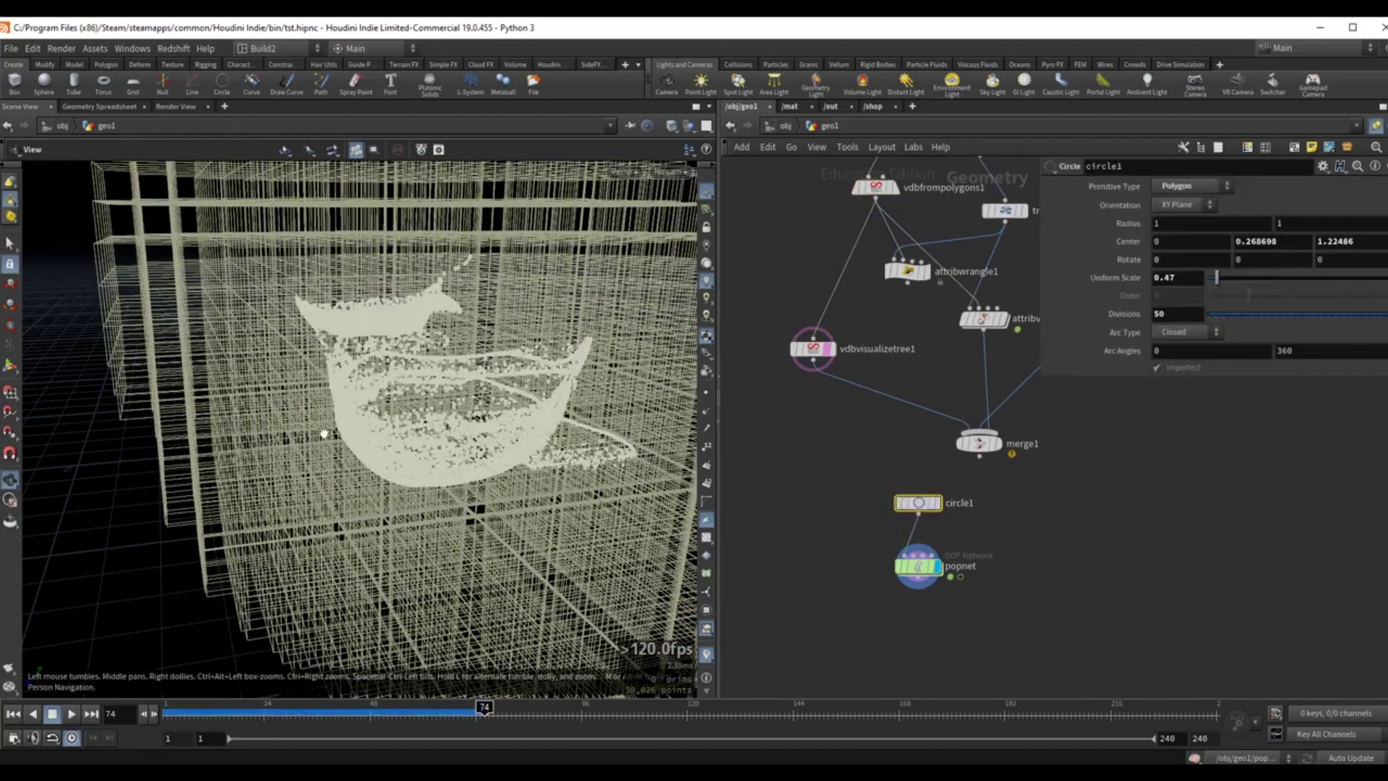
key("Return")
left_click_drag(205, 406, 214, 408)
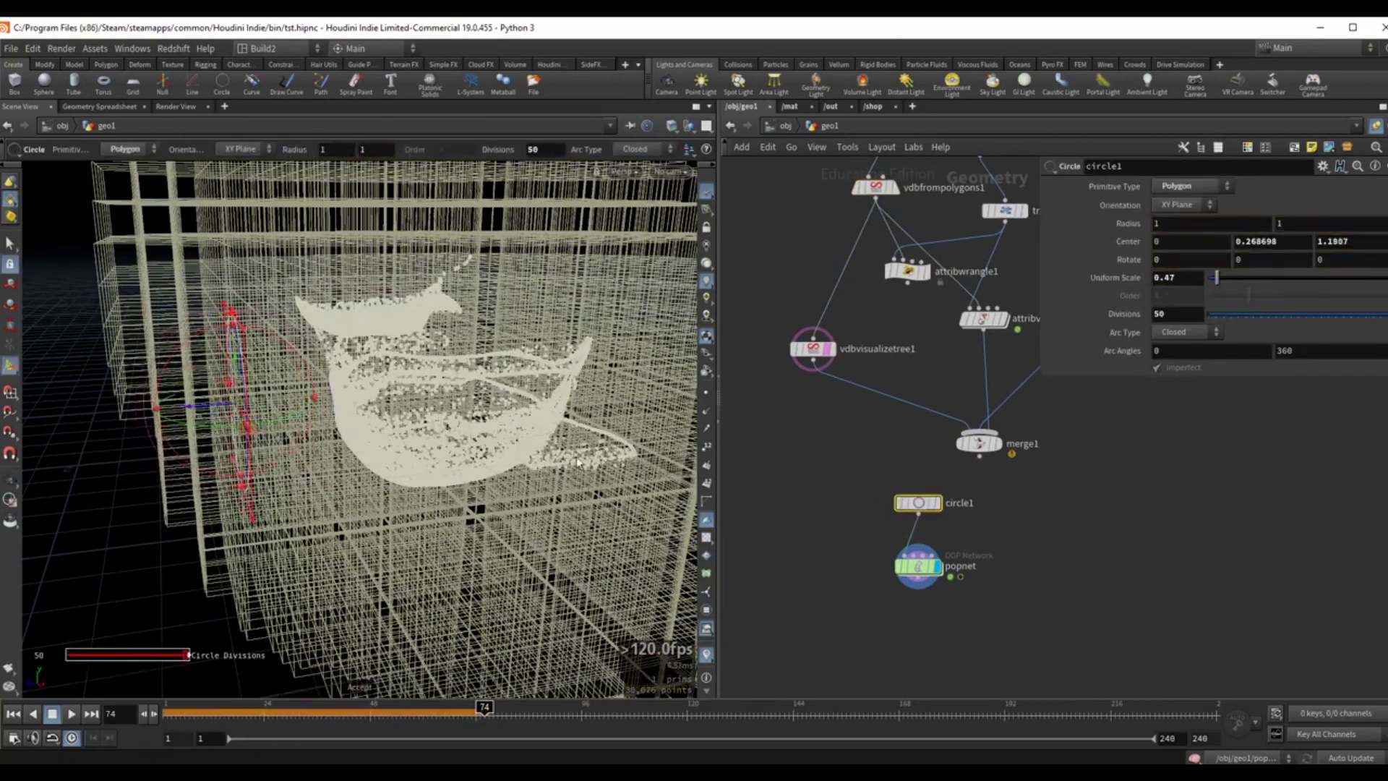
left_click(837, 373)
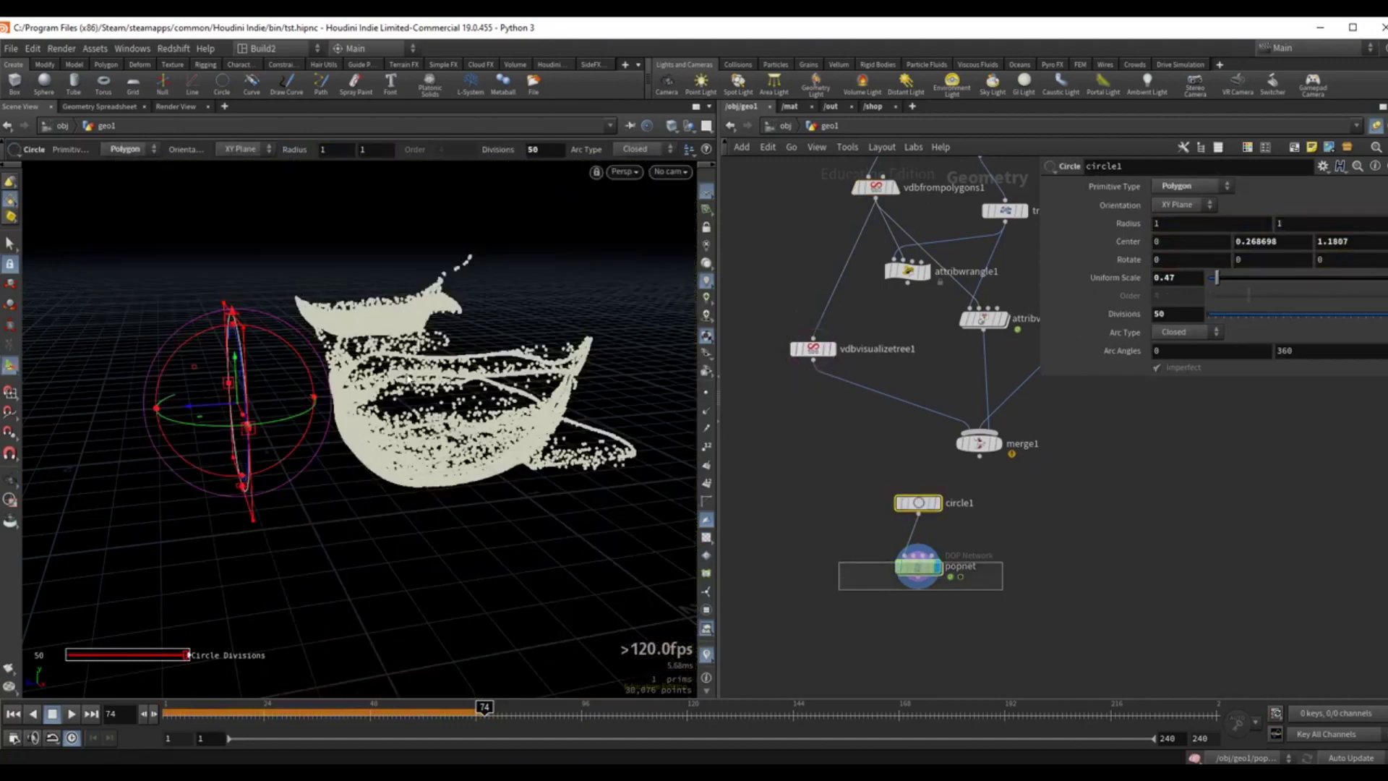
Go inside the popnet network and bypass the popvop1 node.
left_click(918, 566)
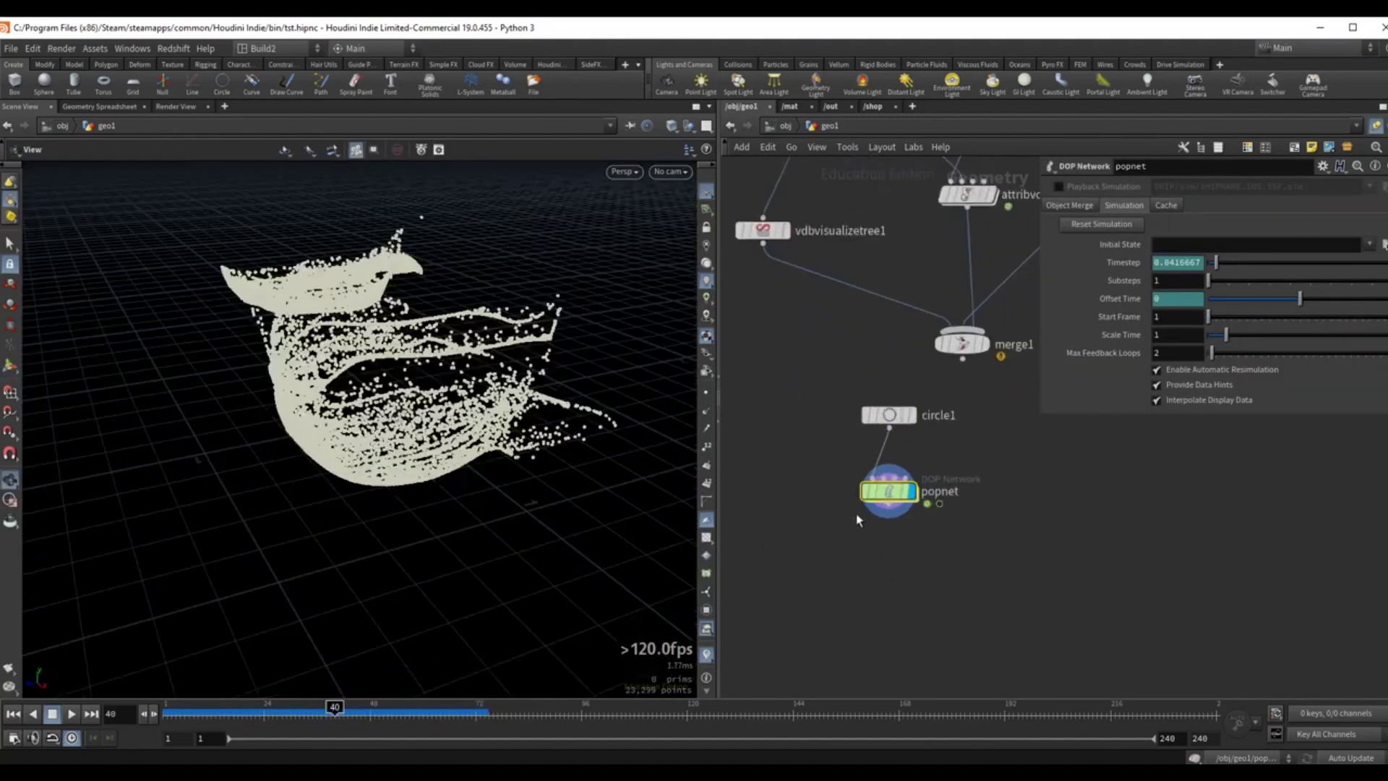
double_click(917, 566)
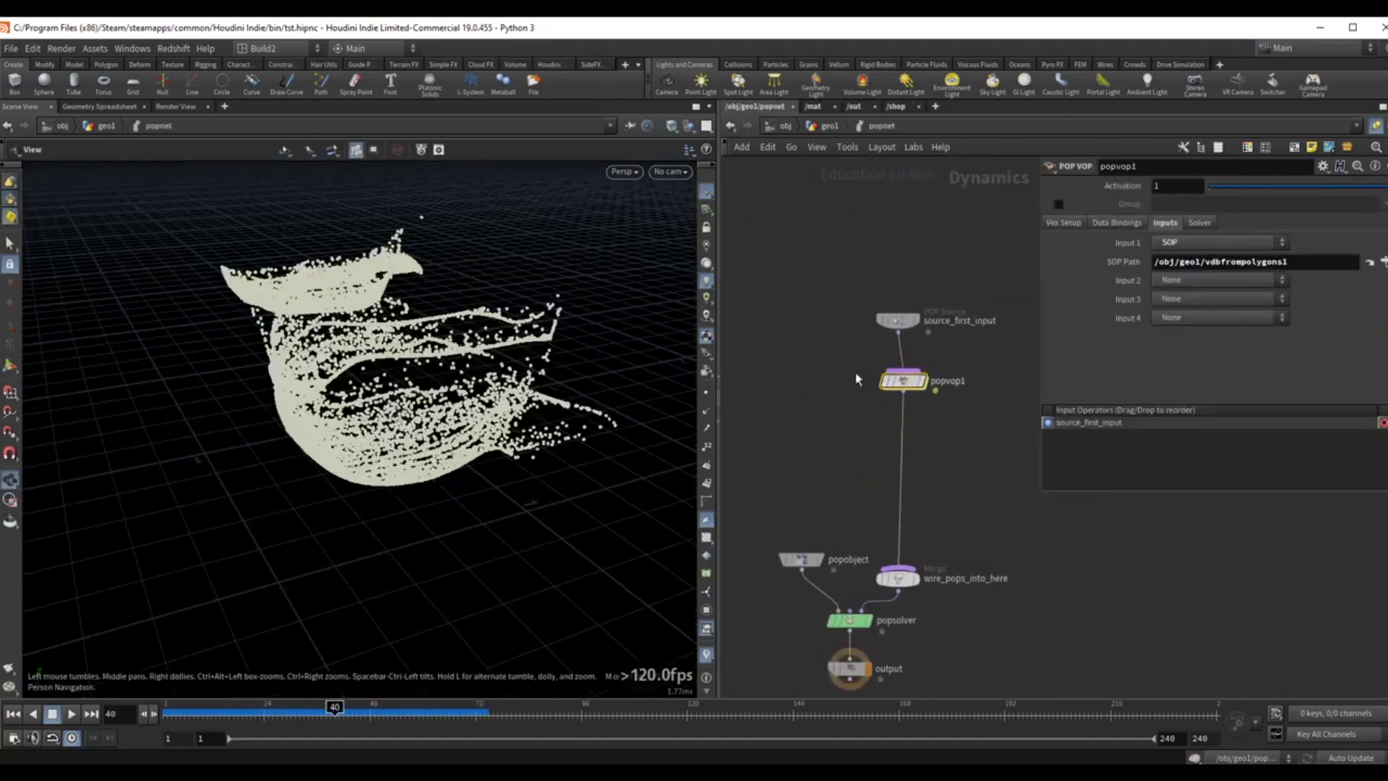
key("b")
left_click(903, 380)
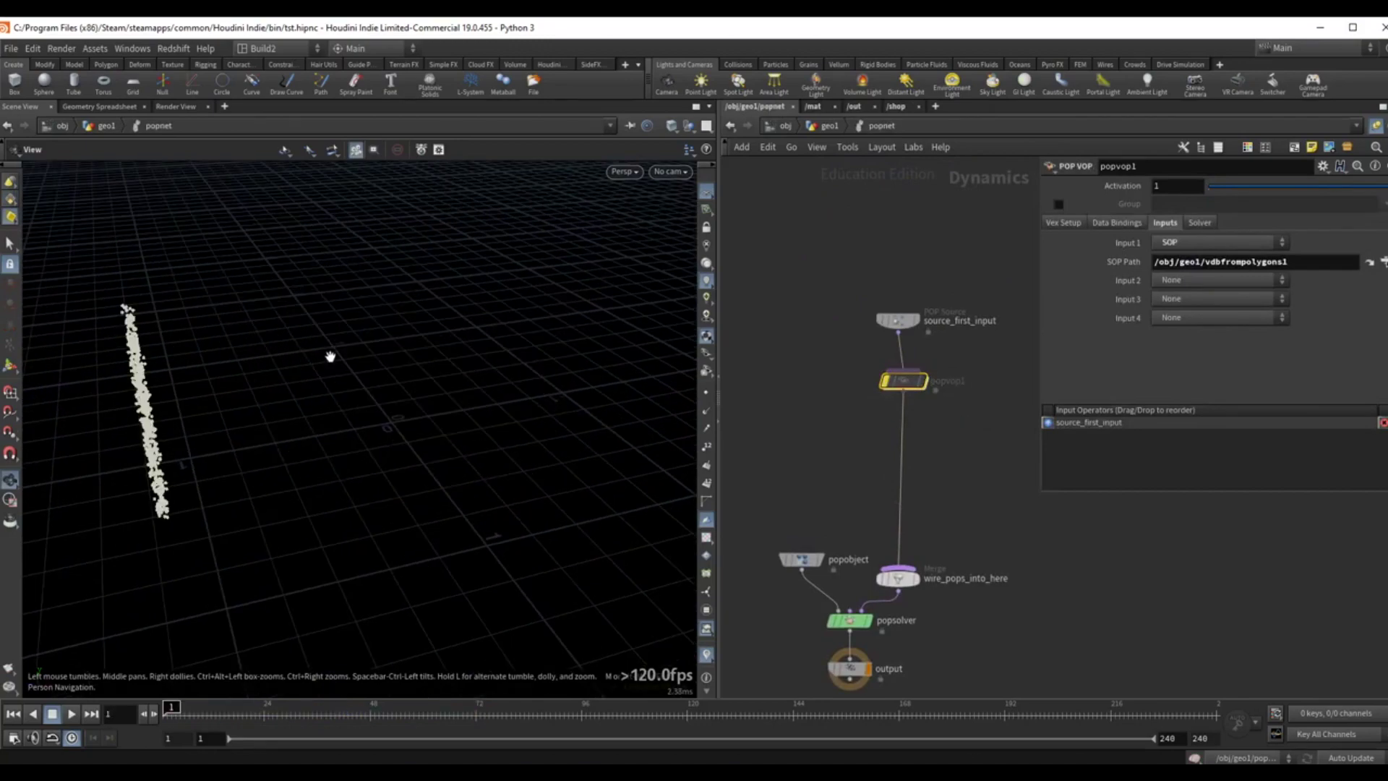
Play the simulation with the POP VOP bypassed and examine the unprojected particle stream up close.
key("Up")
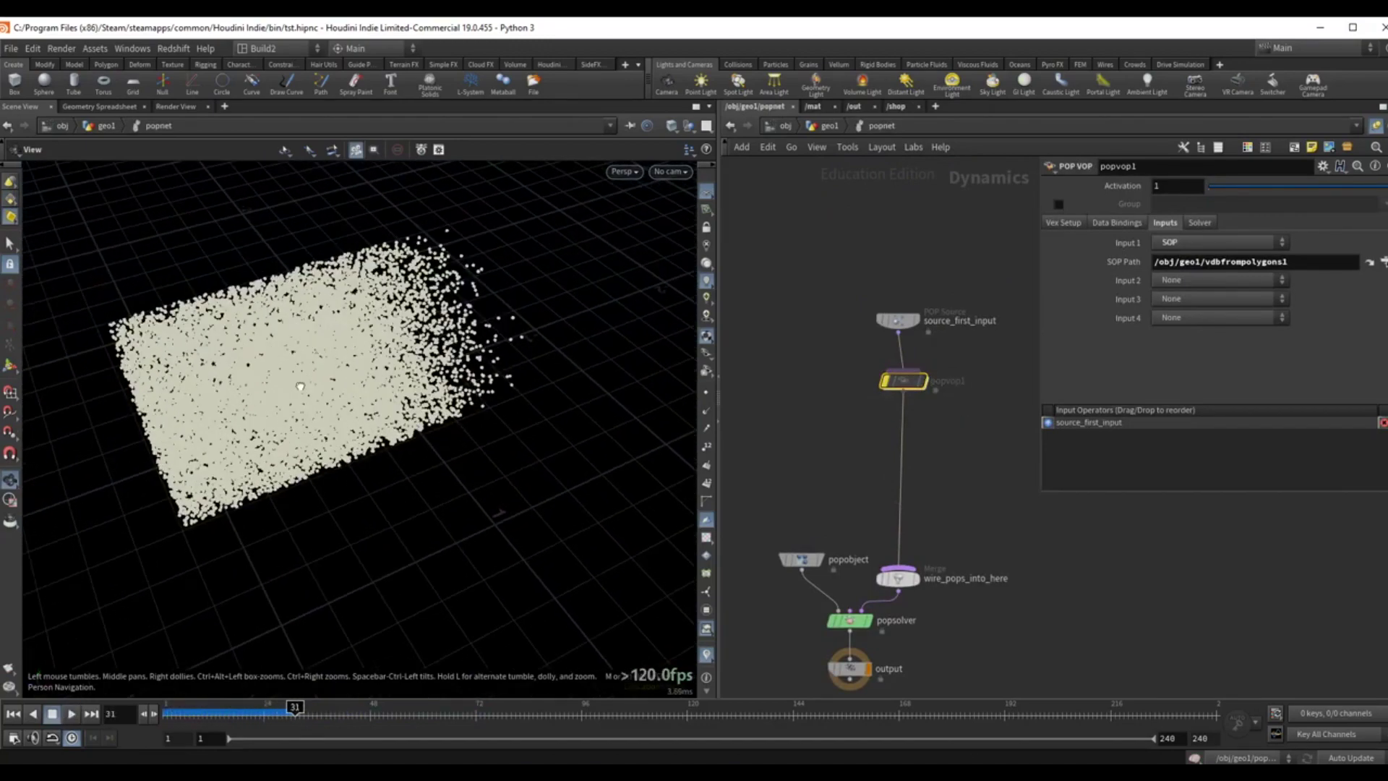
scroll(300, 387, "up", 3)
scroll(918, 409, "up", 3)
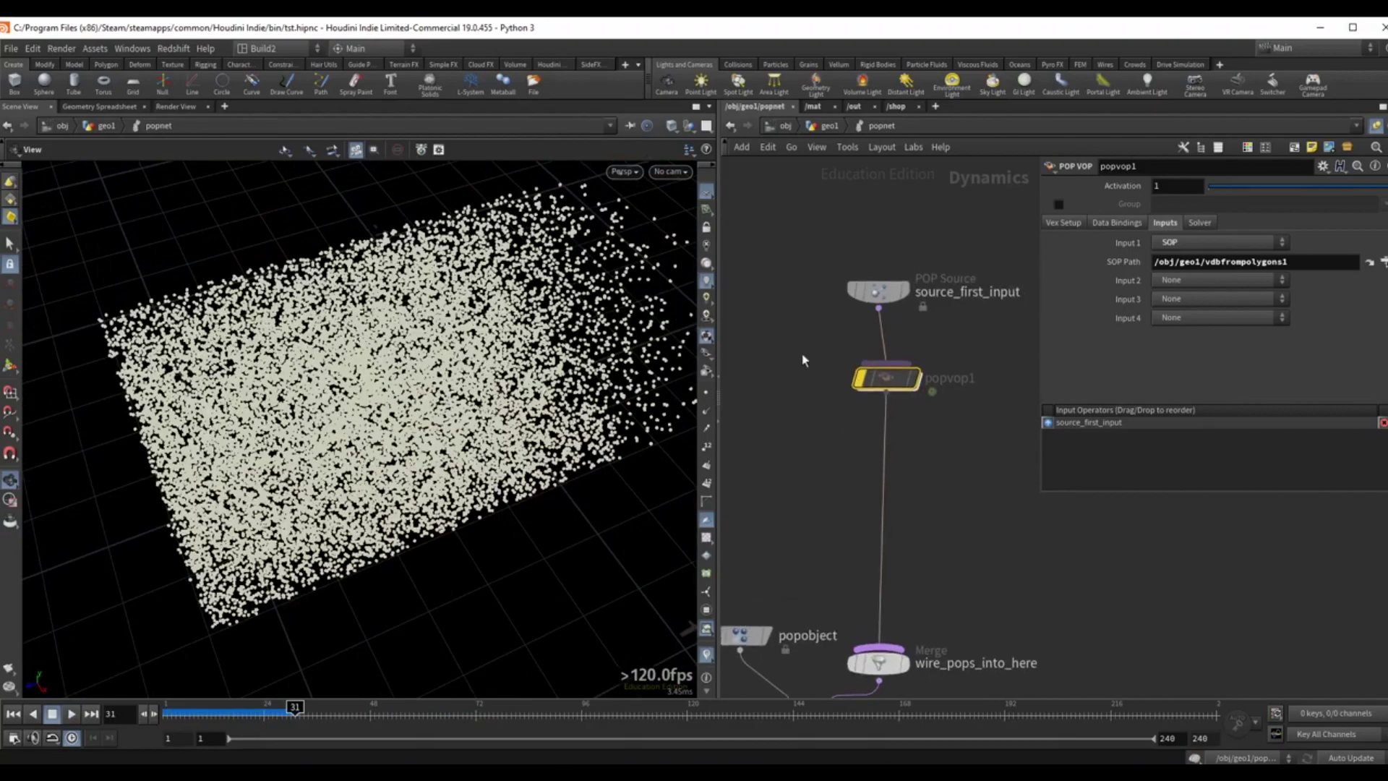
left_click_drag(340, 404, 502, 340)
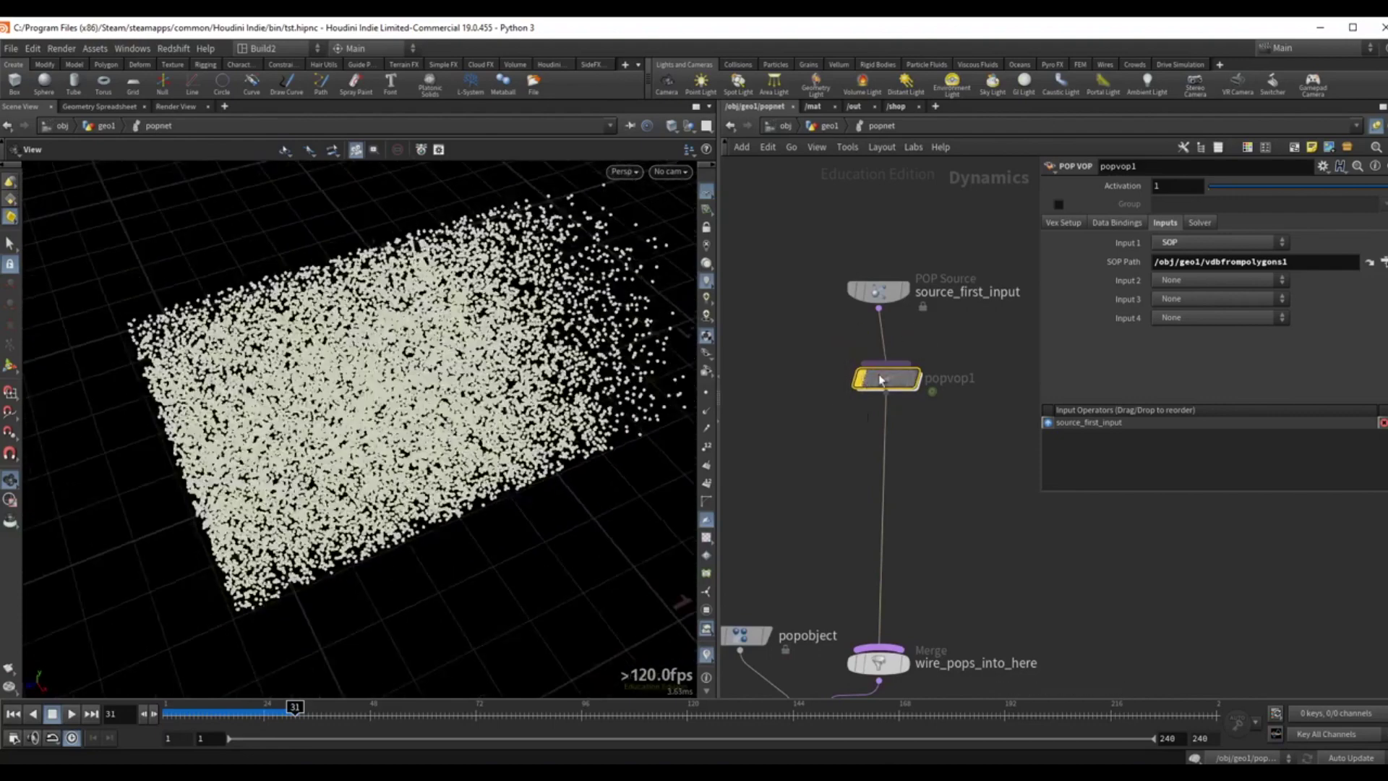
Re-enable popvop1, open its VOP network, and examine the particles projected onto the surface at frame 1.
key("b")
double_click(883, 379)
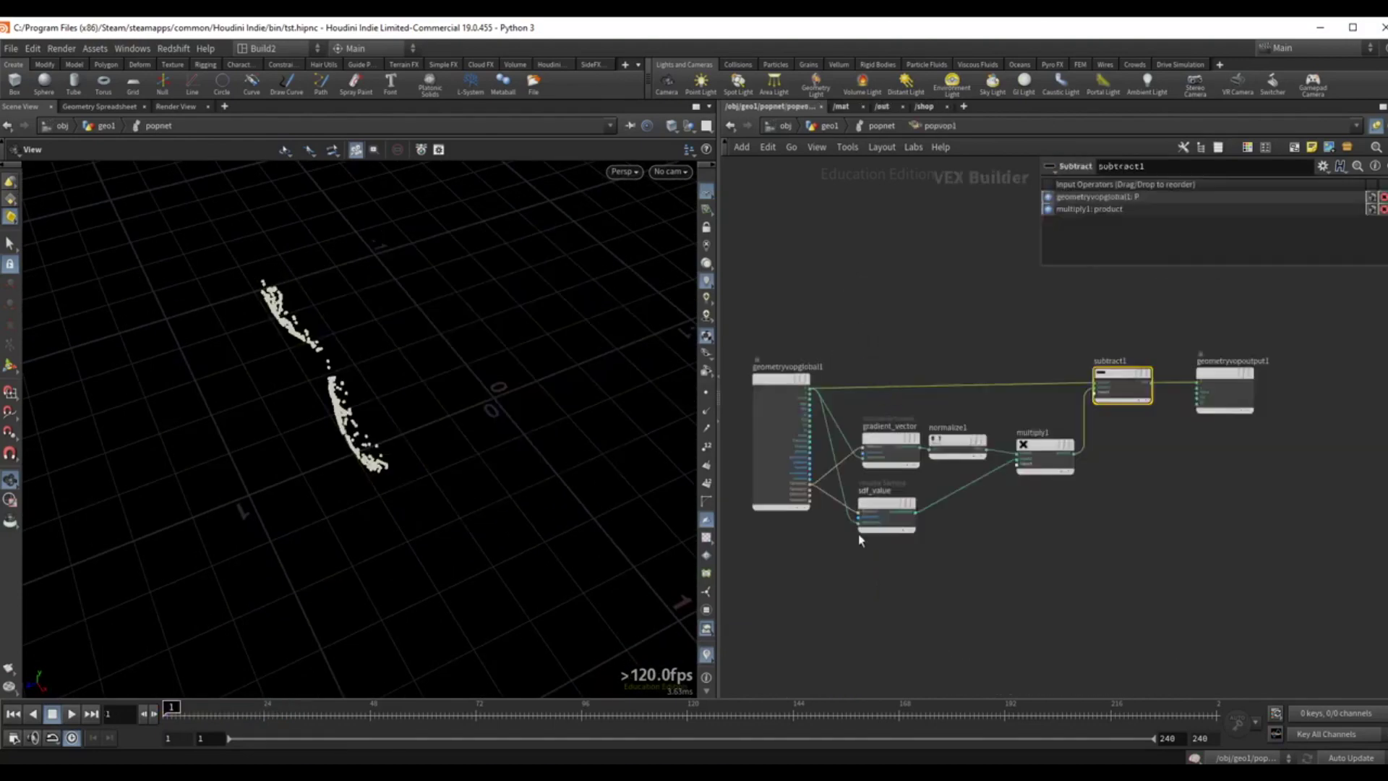
scroll(844, 456, "up", 3)
left_click_drag(413, 457, 380, 417)
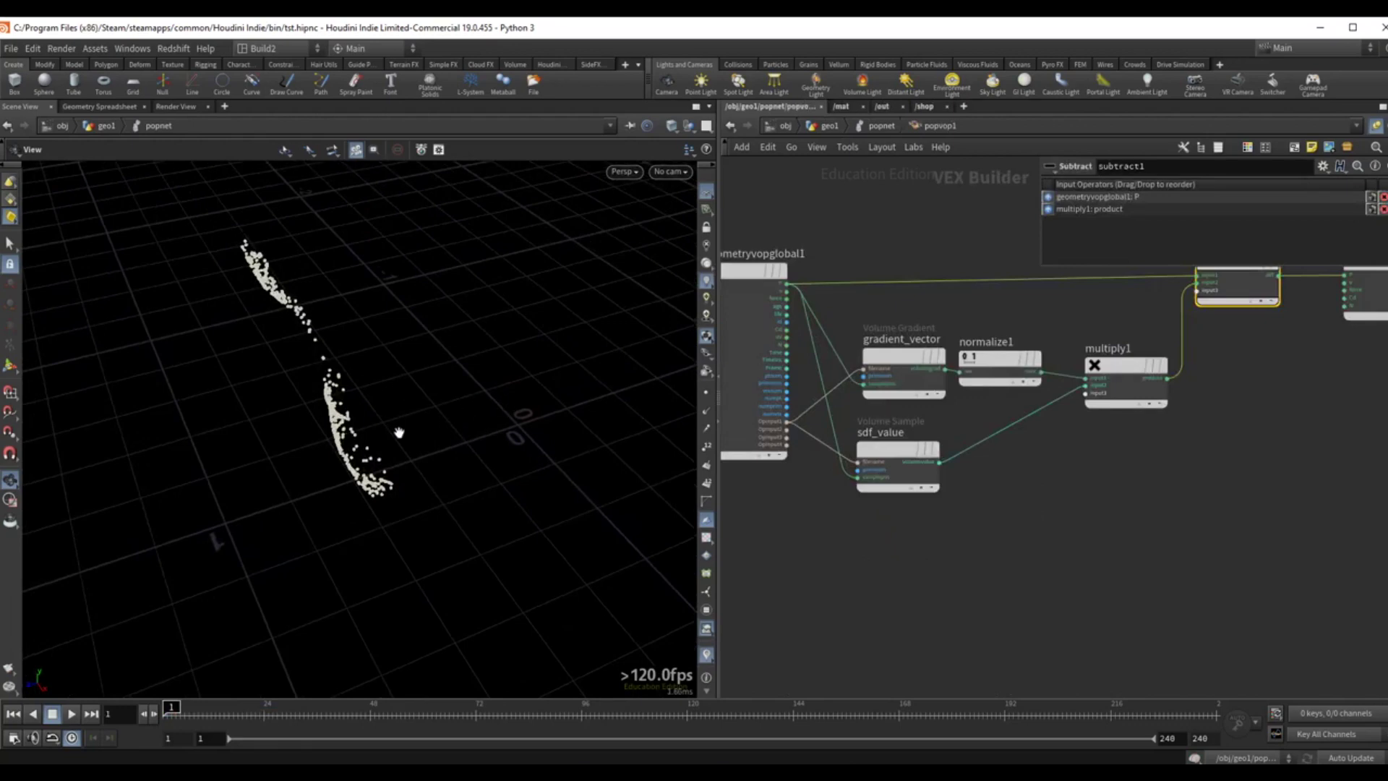
left_click_drag(388, 434, 393, 422)
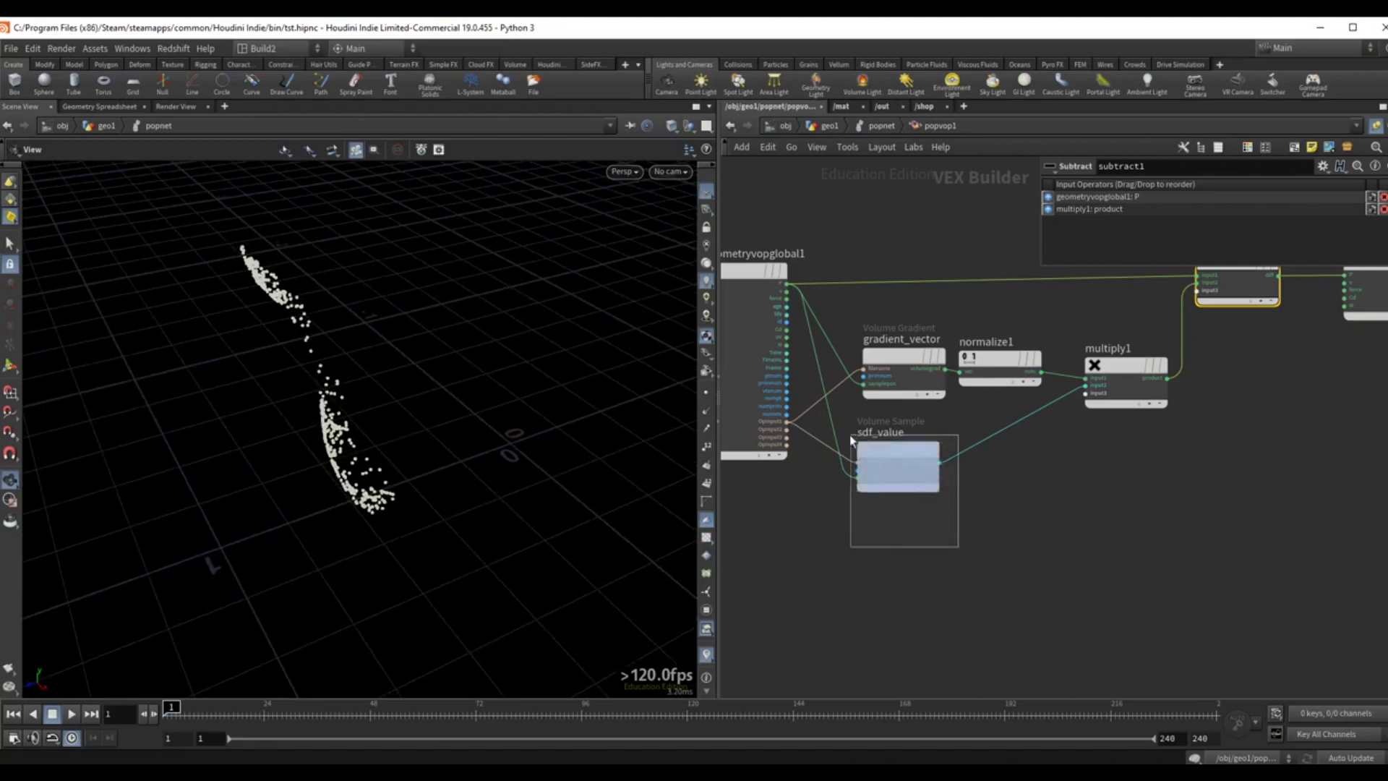
Add a Compare node fed by the volume value output of sdf_value.
left_click(853, 440)
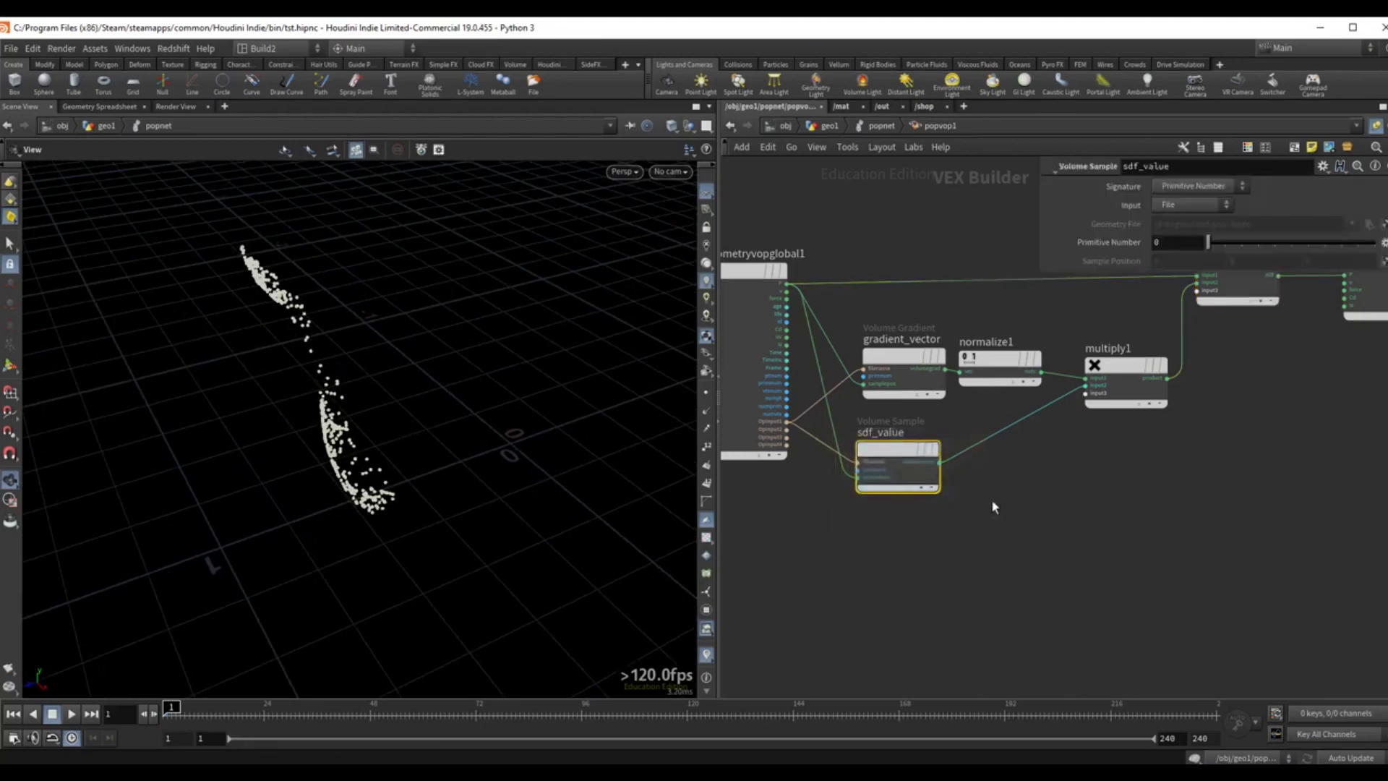
left_click(938, 462)
key("Tab")
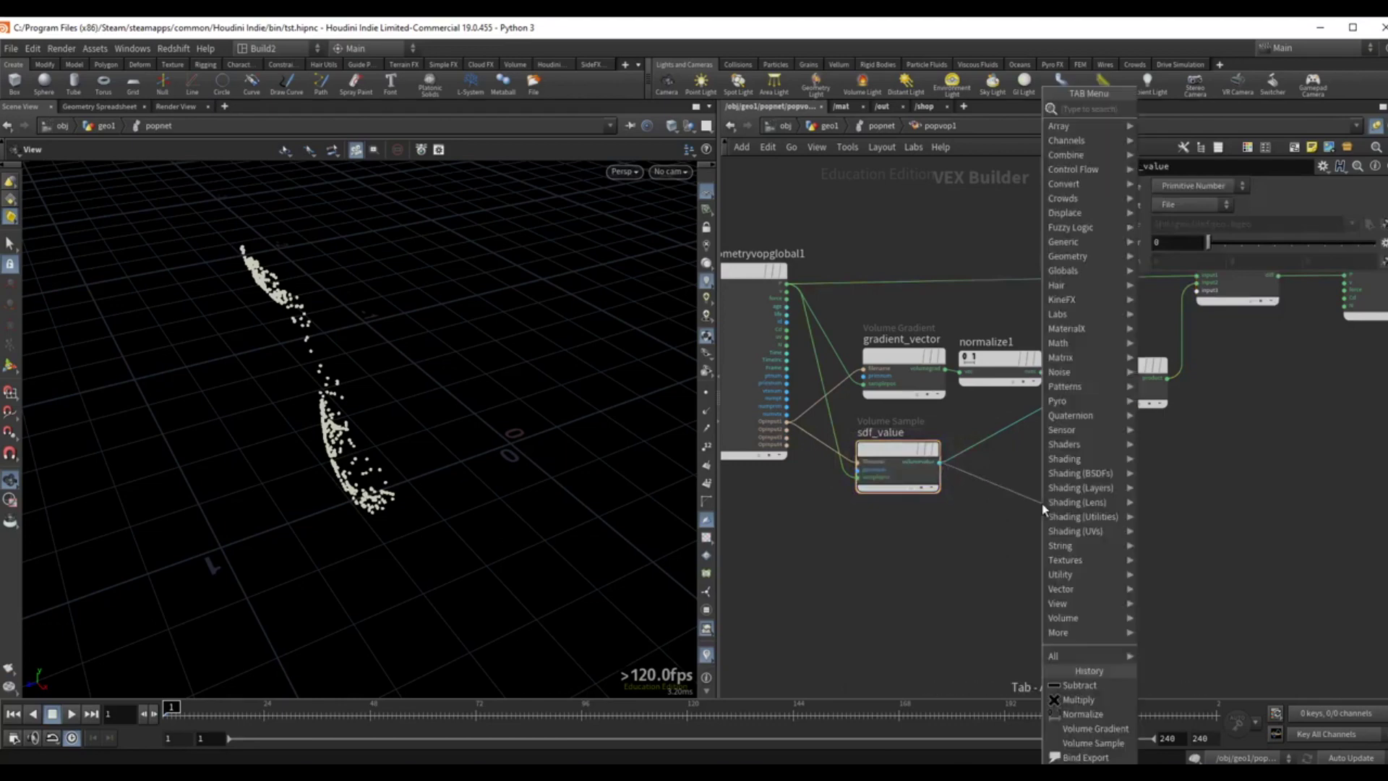
type("com")
key("Return")
left_click(1042, 508)
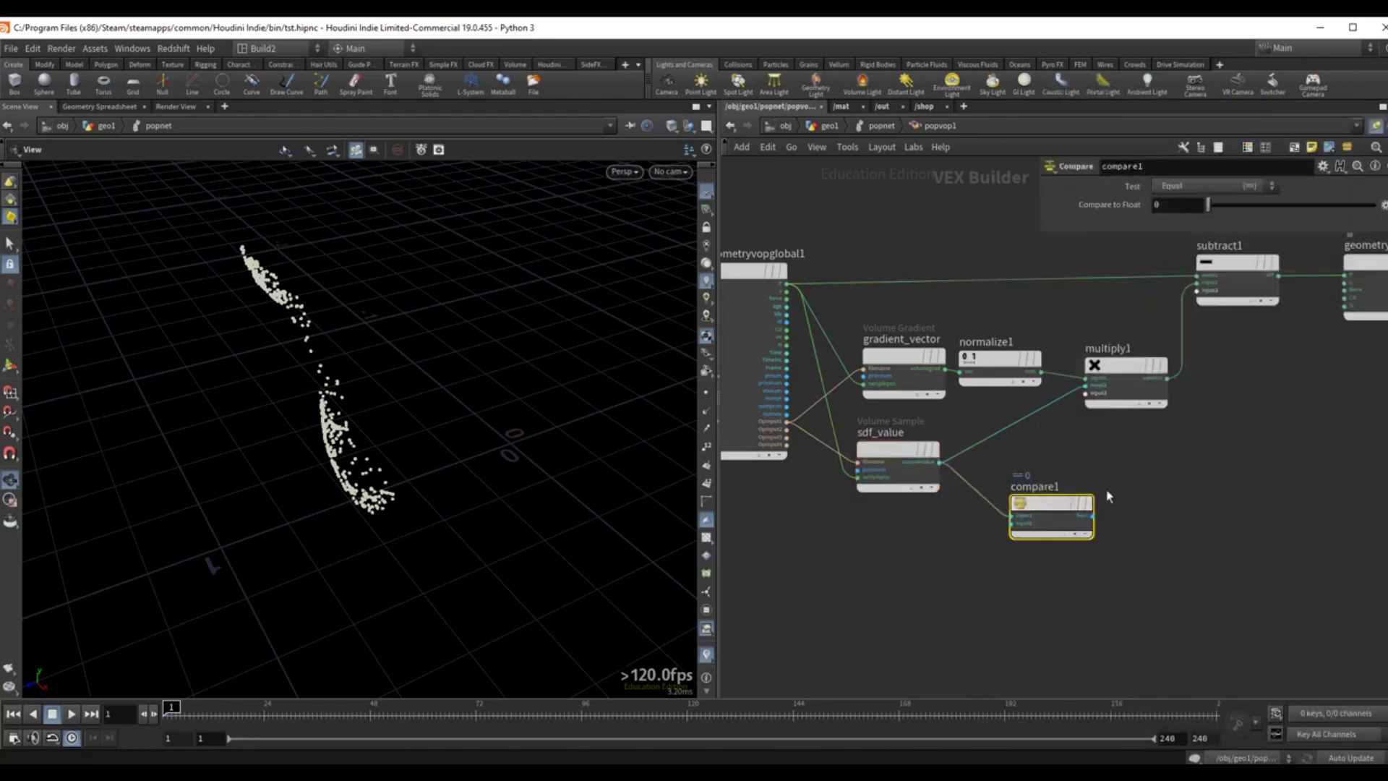
Set the Test of the compare1 node to Less Than, comparing against 0.
scroll(1108, 496, "up", 1)
middle_click_drag(1108, 496, 1062, 479)
left_click_drag(980, 489, 969, 489)
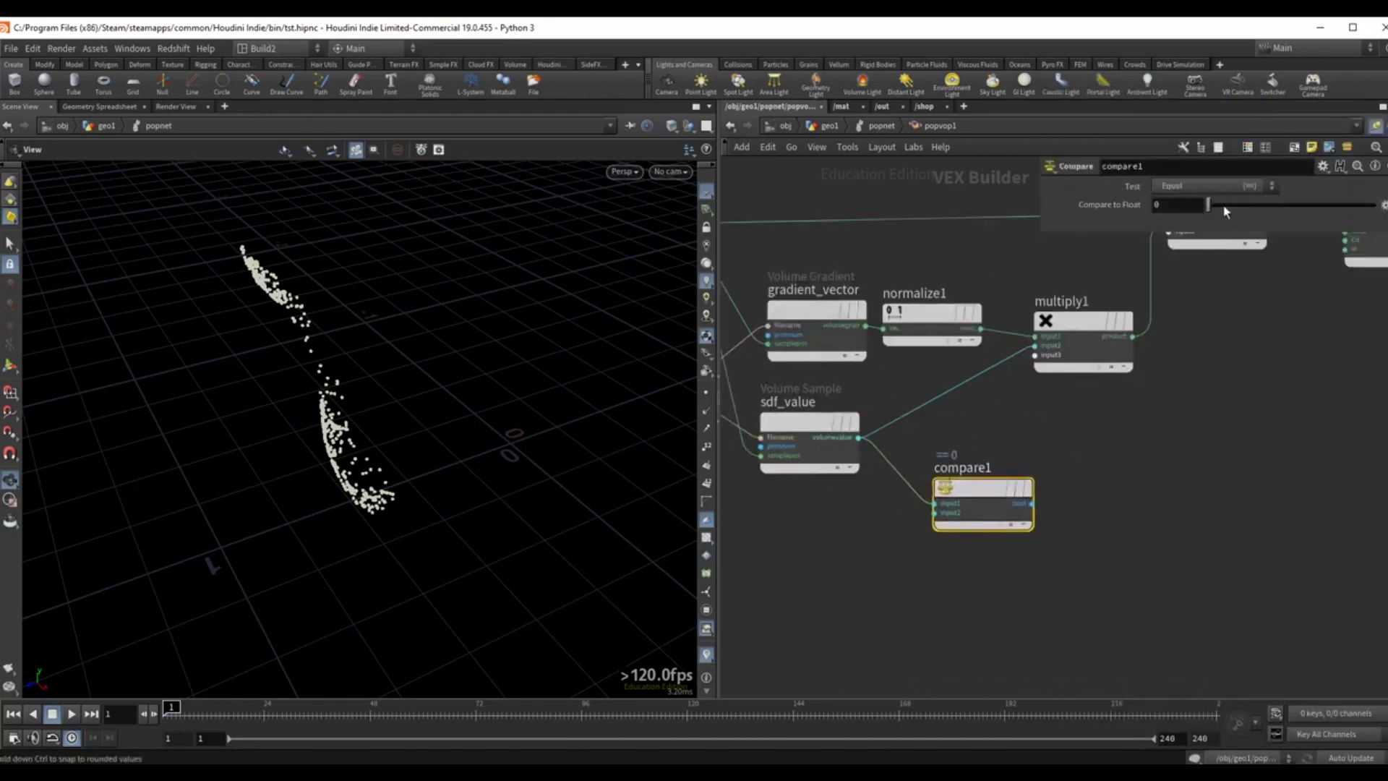
left_click(1207, 186)
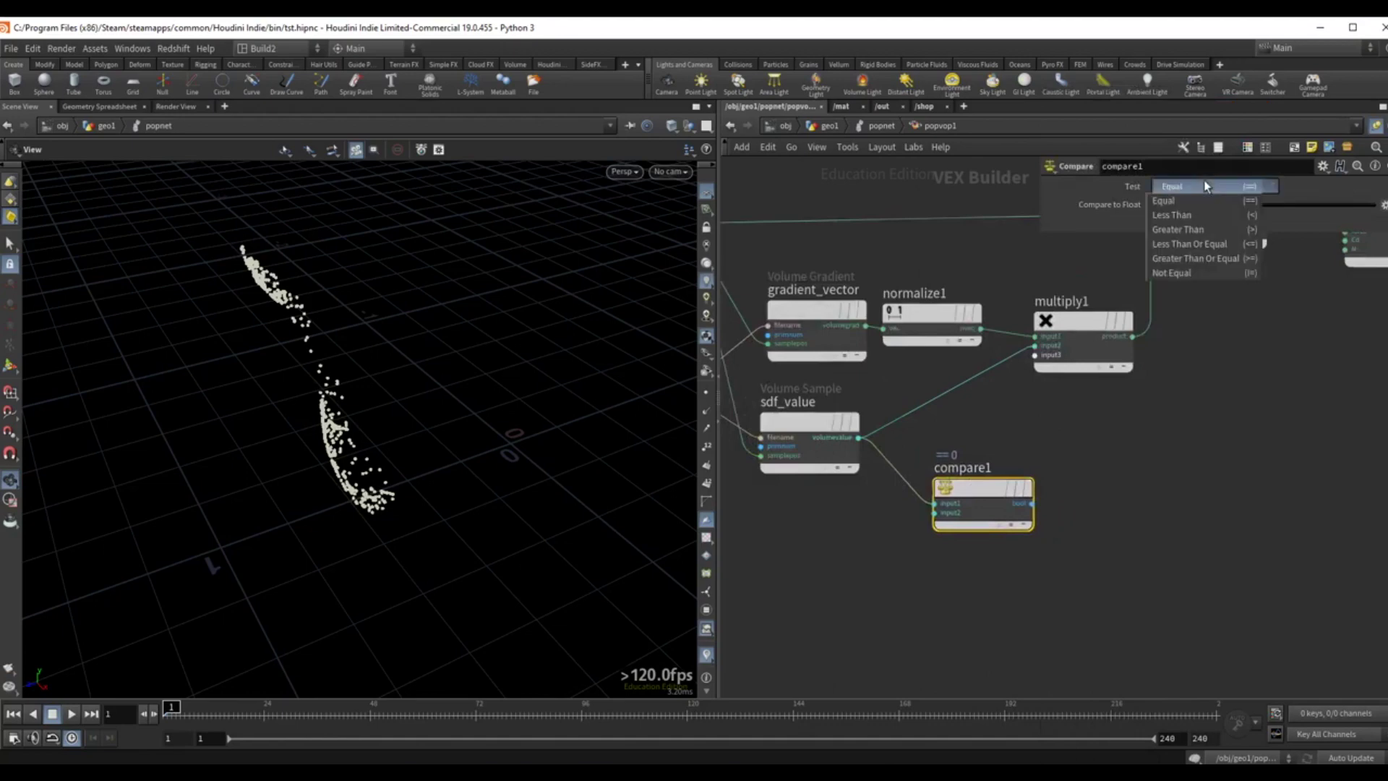
left_click(1204, 220)
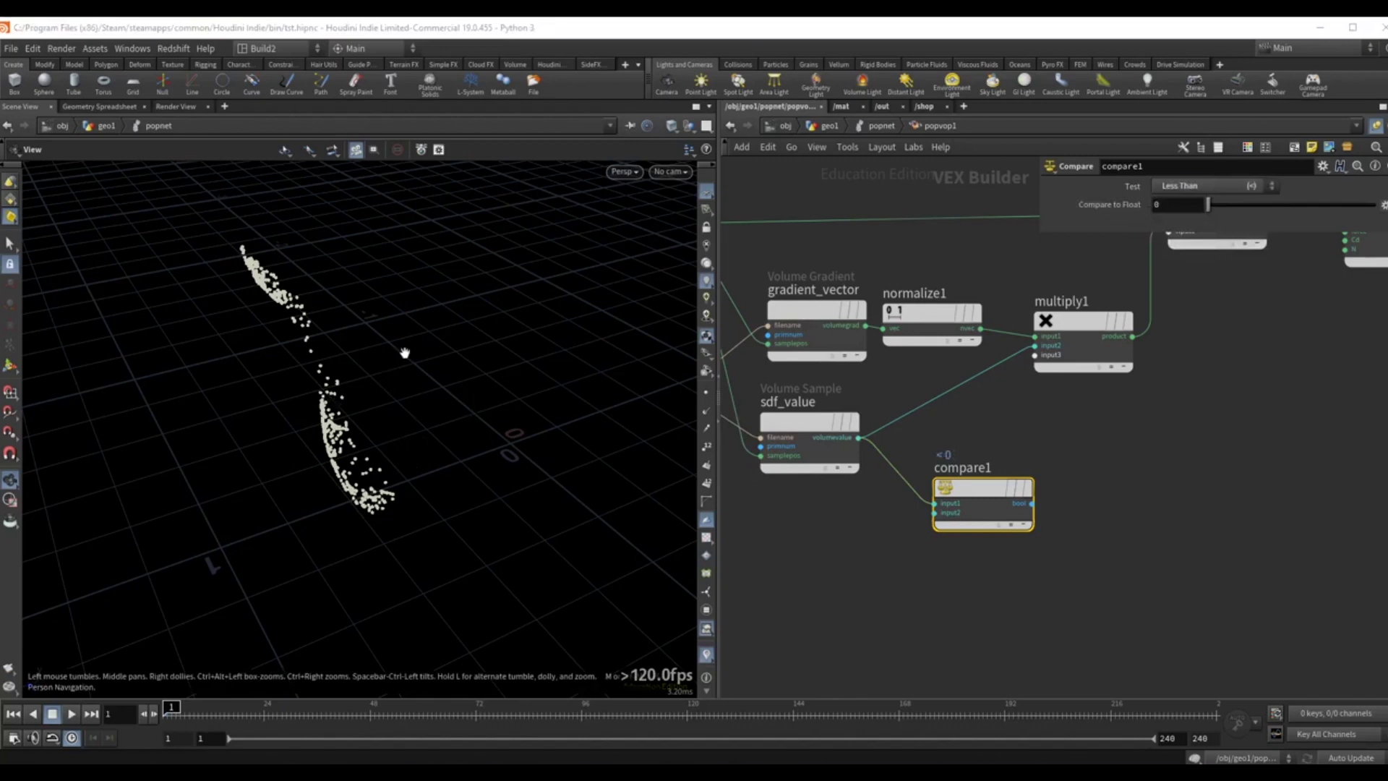
Wire the boolean output of compare1 into the third input of multiply1.
scroll(1058, 426, "down", 3)
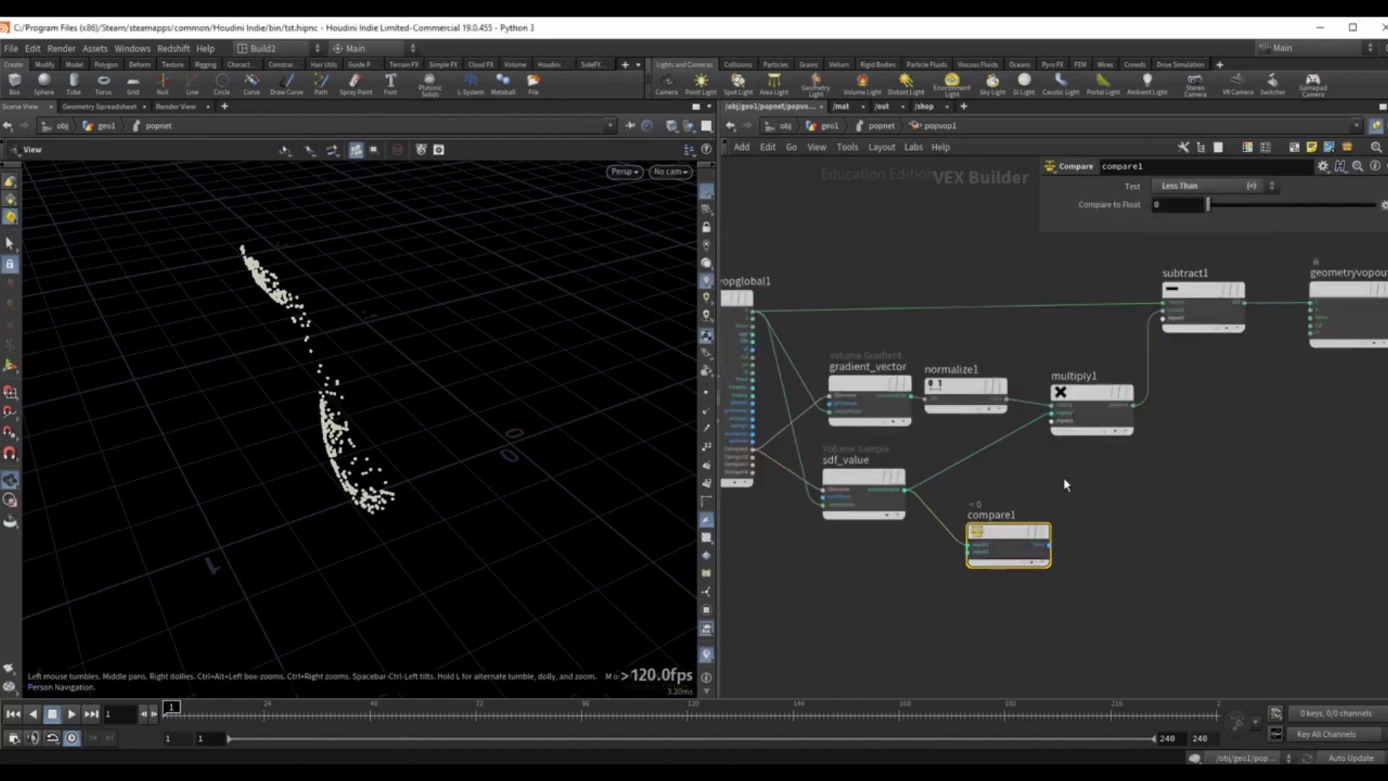
left_click_drag(790, 266, 1139, 429)
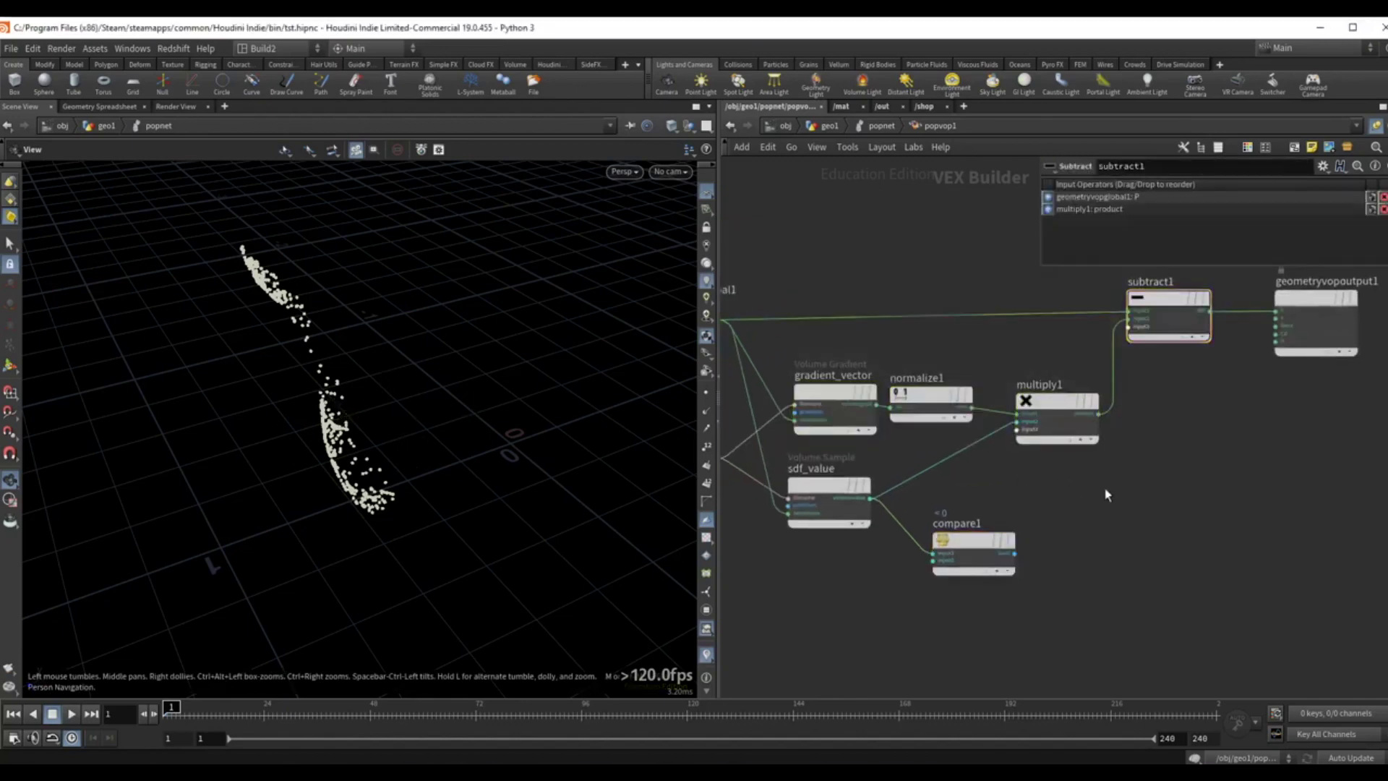
left_click_drag(1015, 553, 1037, 551)
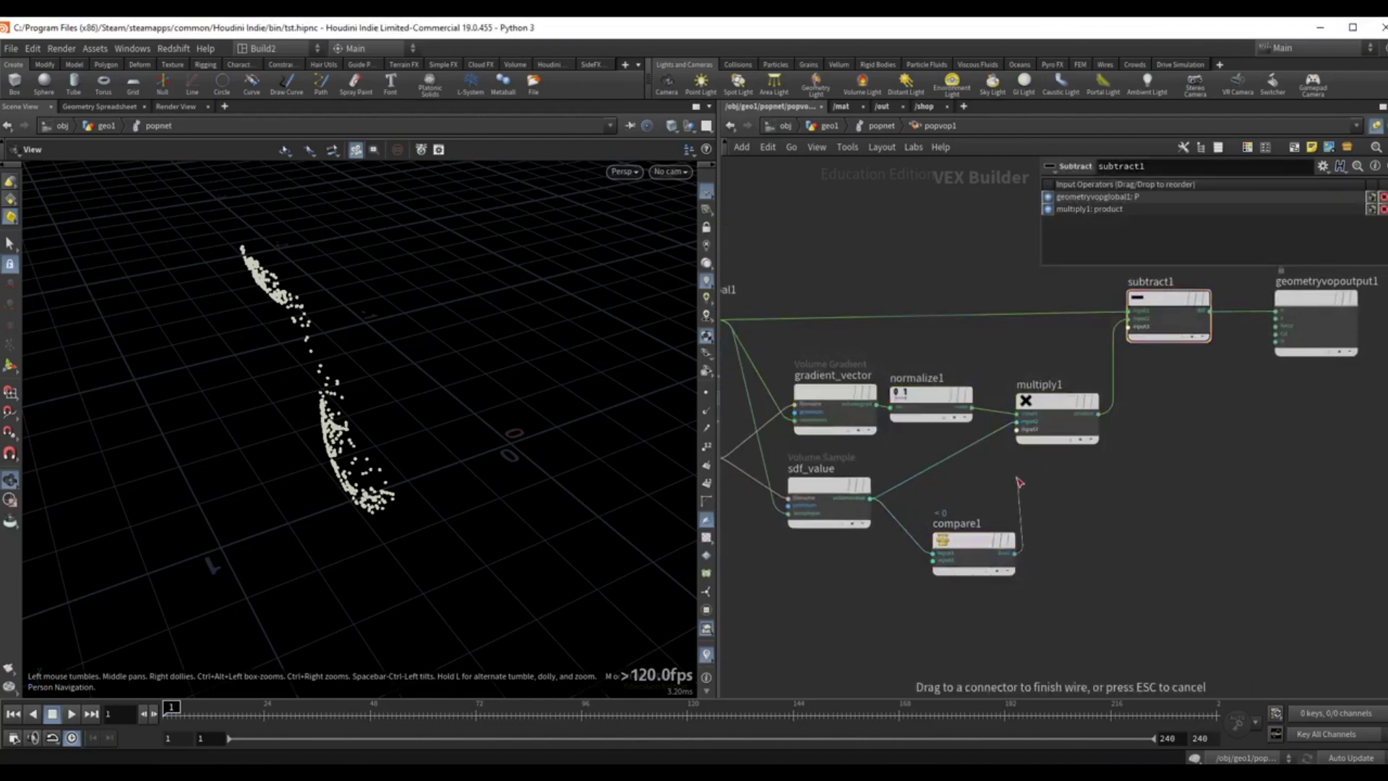
left_click_drag(1009, 460, 1009, 460)
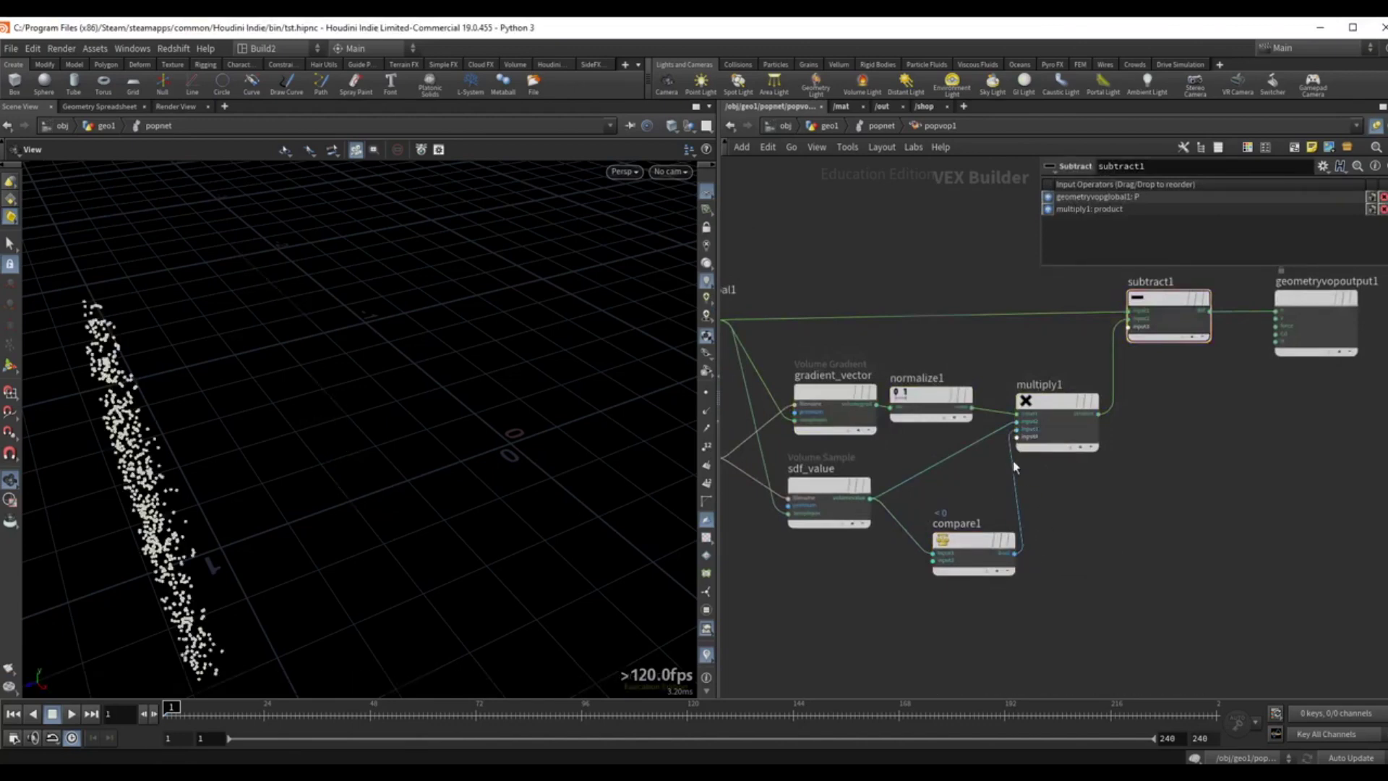
Play the simulation from the first frame and examine how particles behave with the inside-only projection.
middle_click_drag(1089, 501, 1124, 465)
left_click_drag(307, 430, 398, 355)
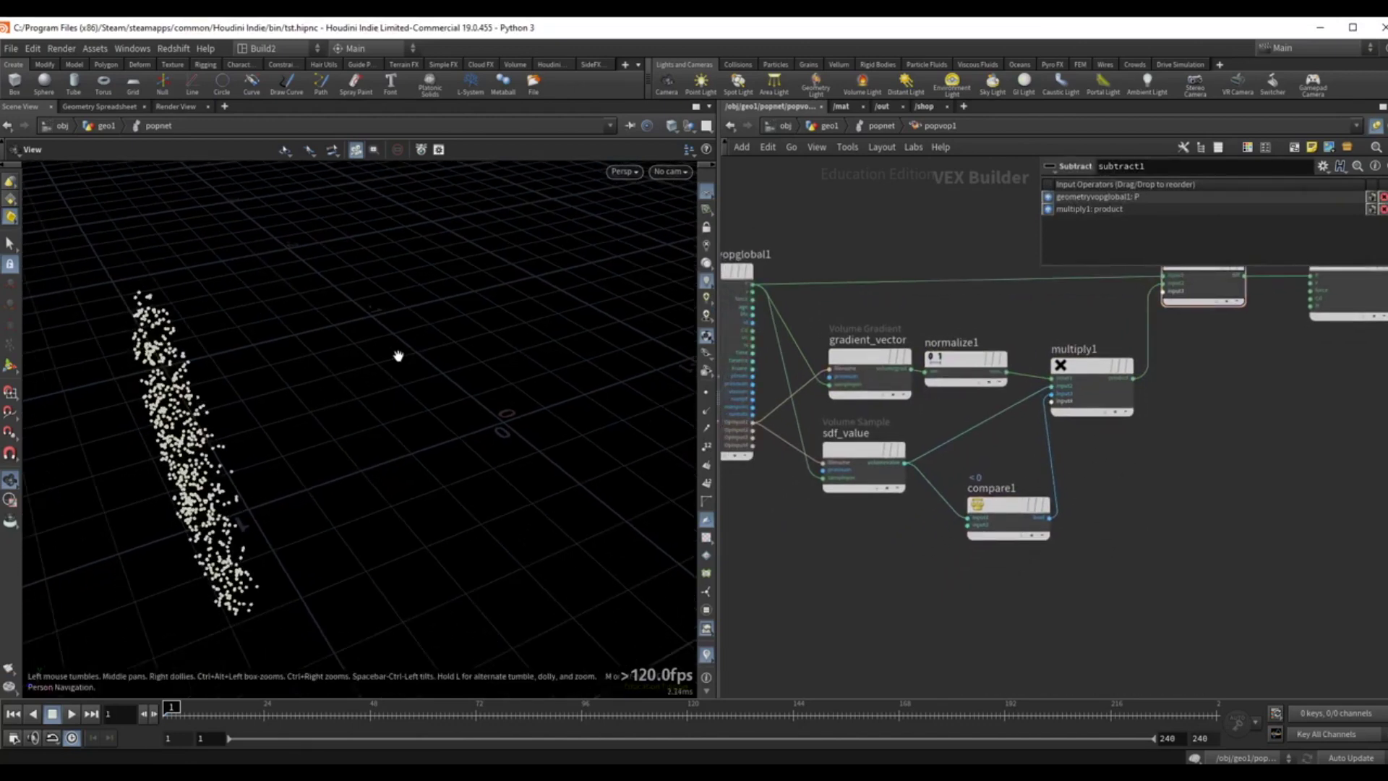
key("Up")
key("ctrl+Up")
key("Up")
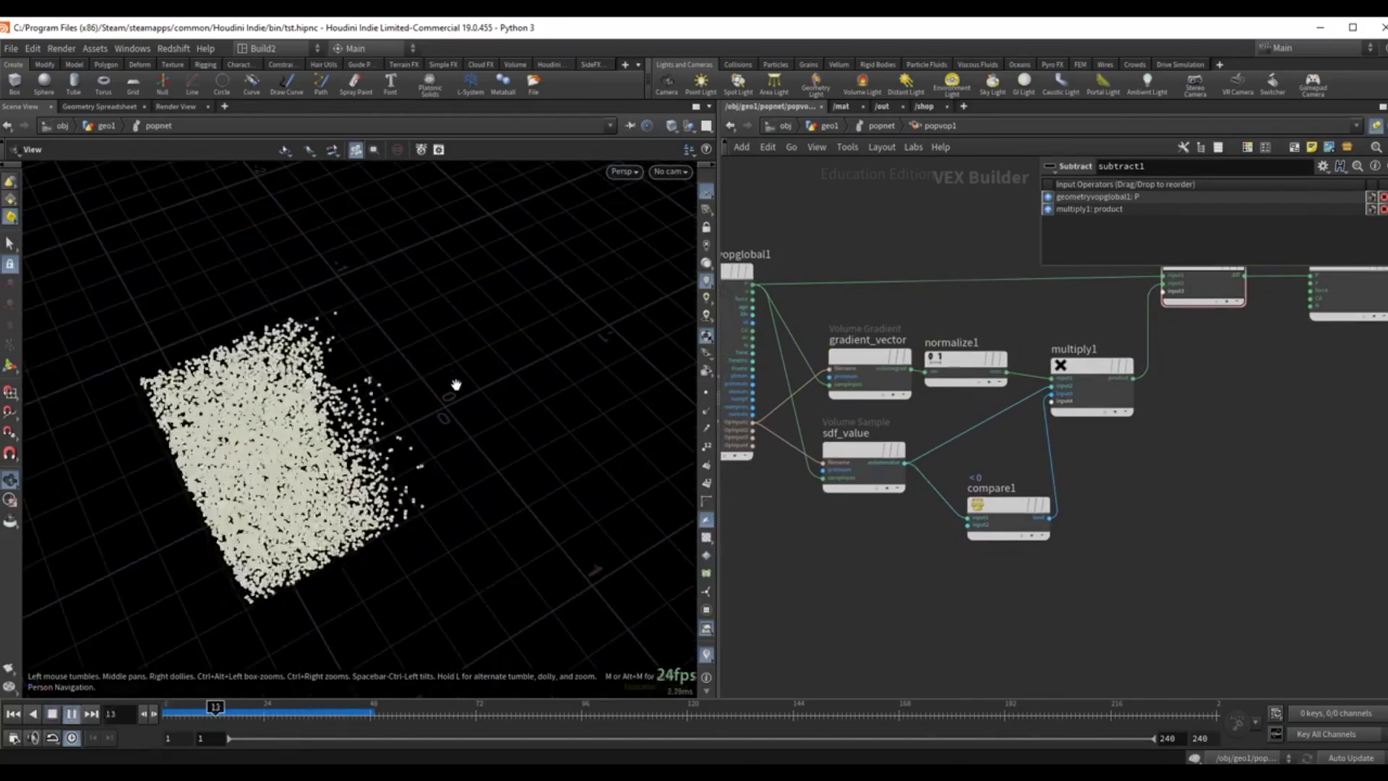
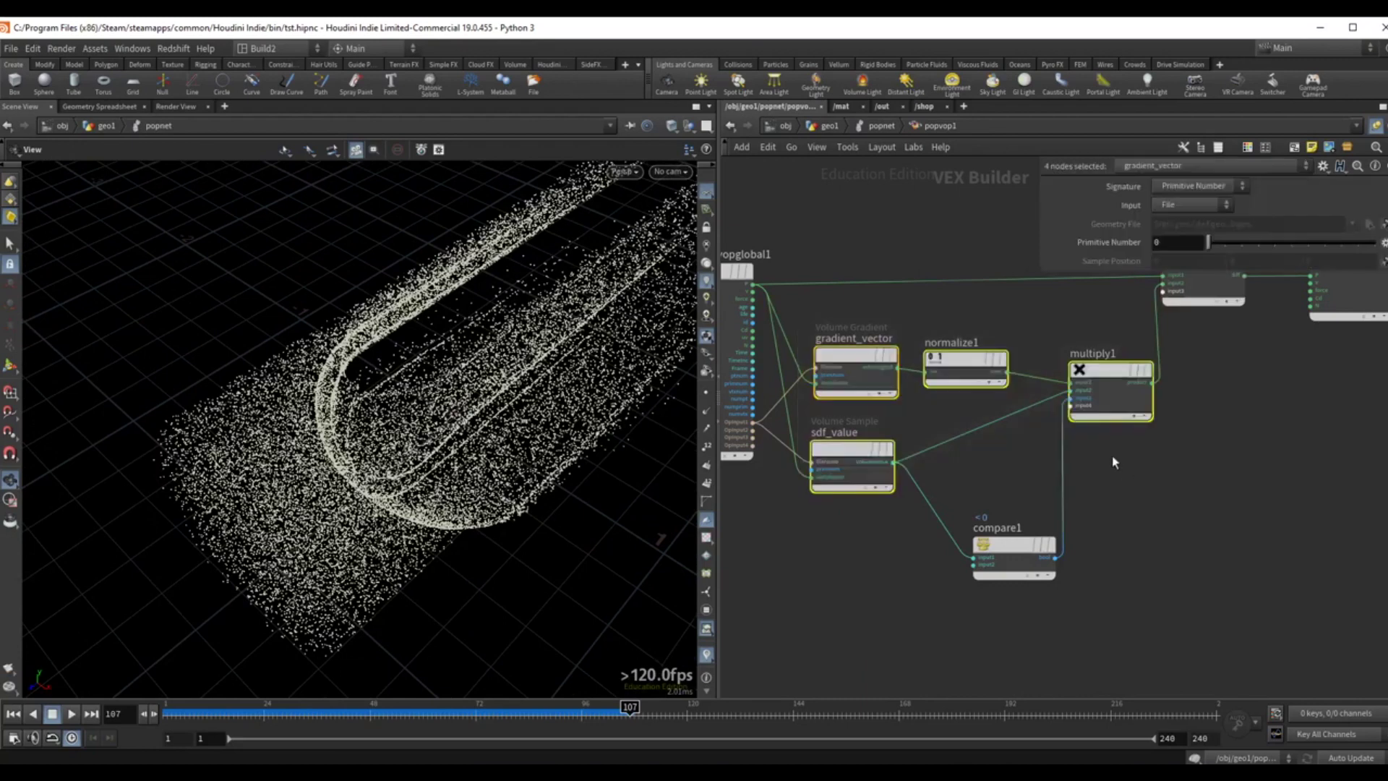
Examine how compare1 tests the sdf_value output against 0 and feeds its boolean into multiply1.
scroll(1000, 643, "up", 3)
left_click_drag(1149, 604, 913, 431)
mouse_move(801, 370)
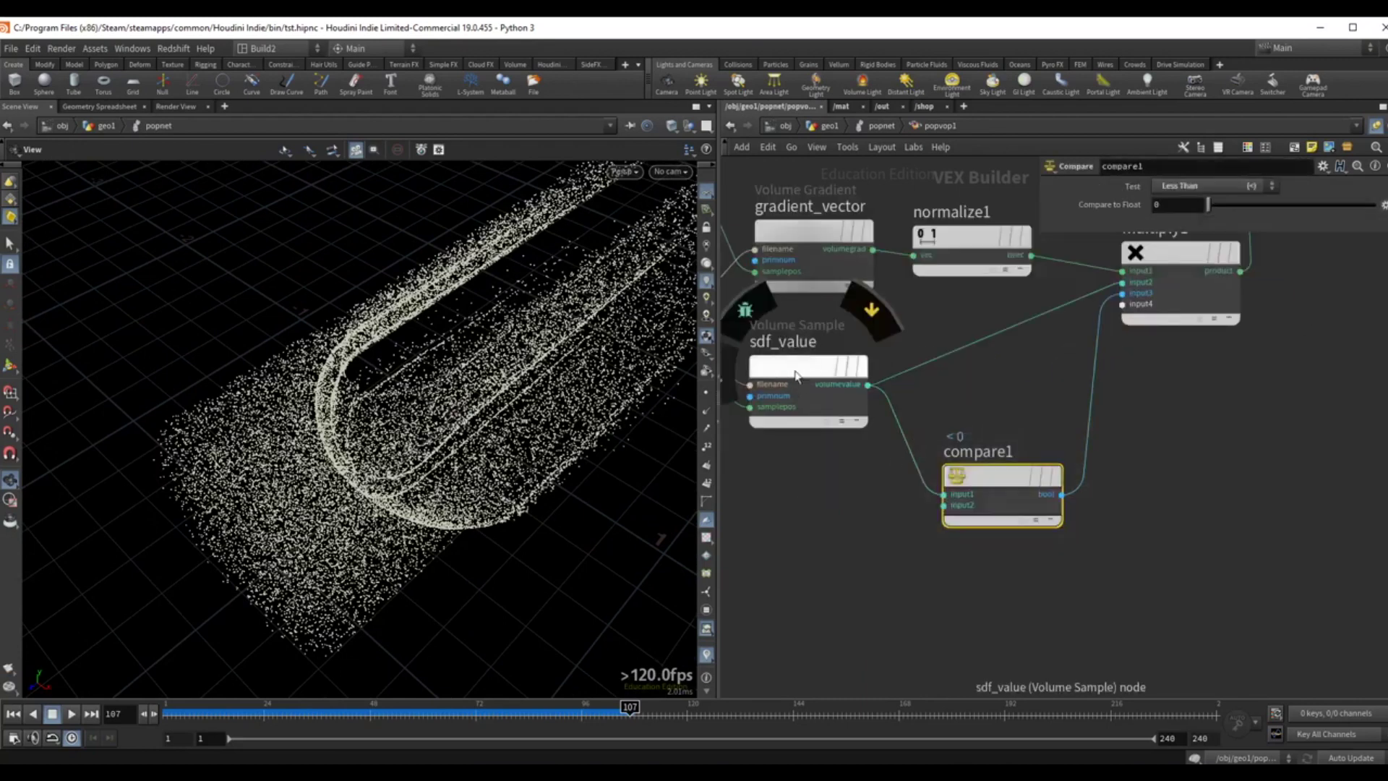
middle_click_drag(1009, 495, 988, 512)
left_click_drag(970, 486, 983, 499)
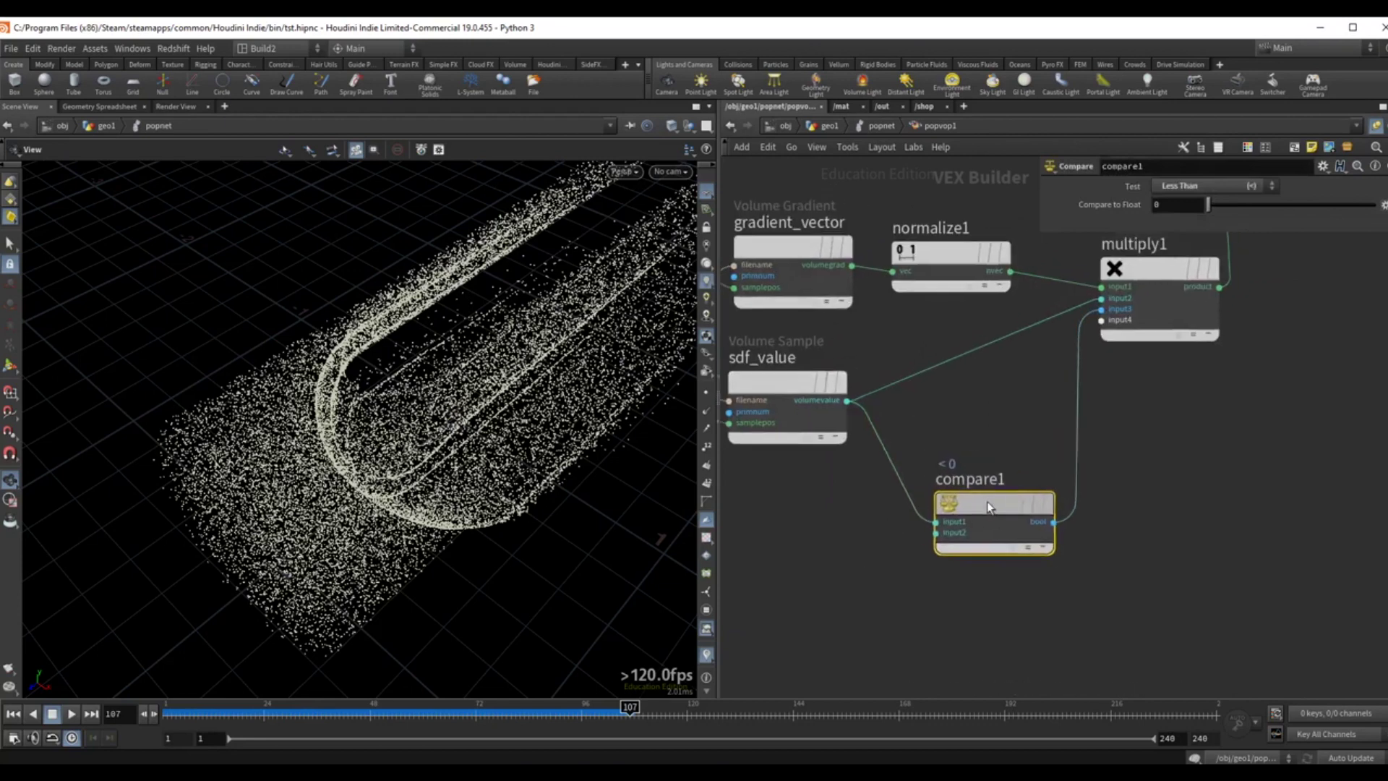
middle_click_drag(849, 566, 884, 564)
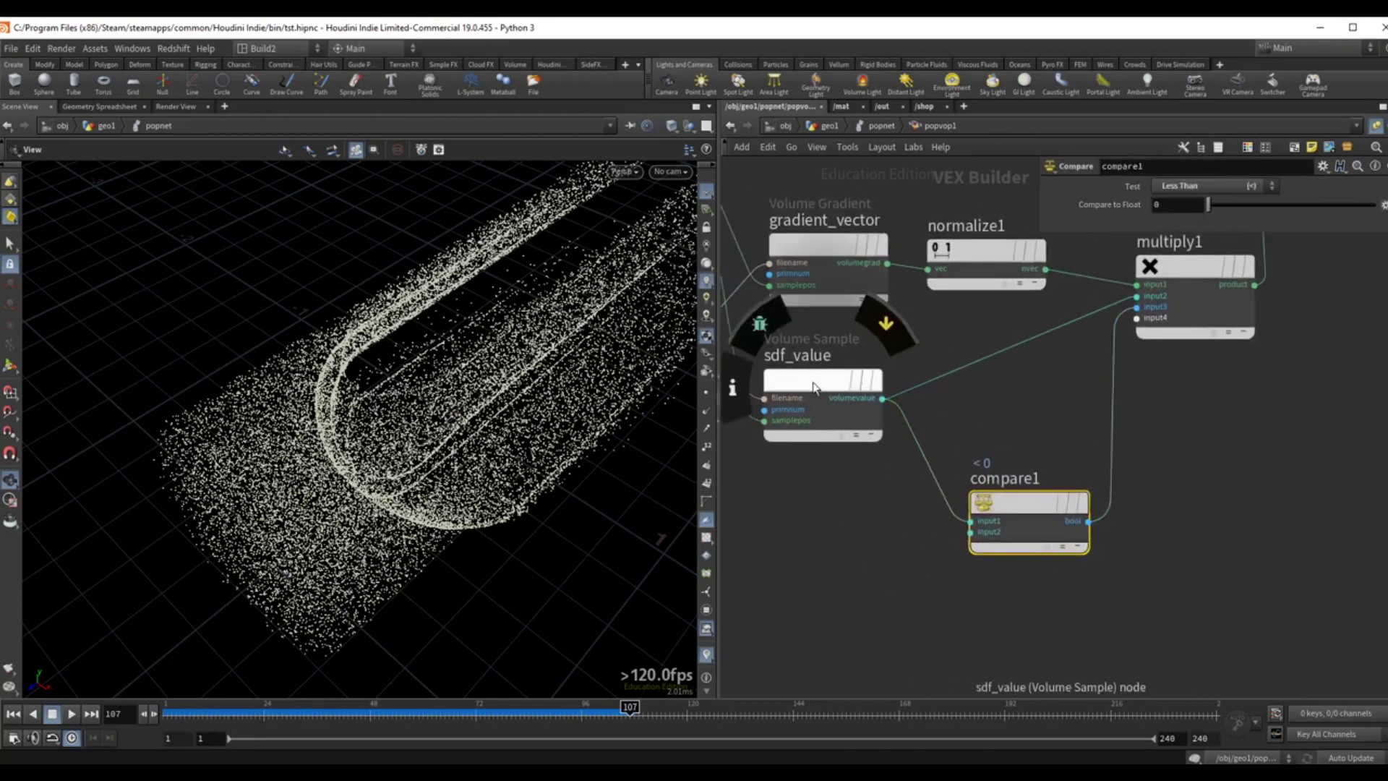
middle_click_drag(1159, 618, 1113, 626)
left_click_drag(1112, 625, 971, 498)
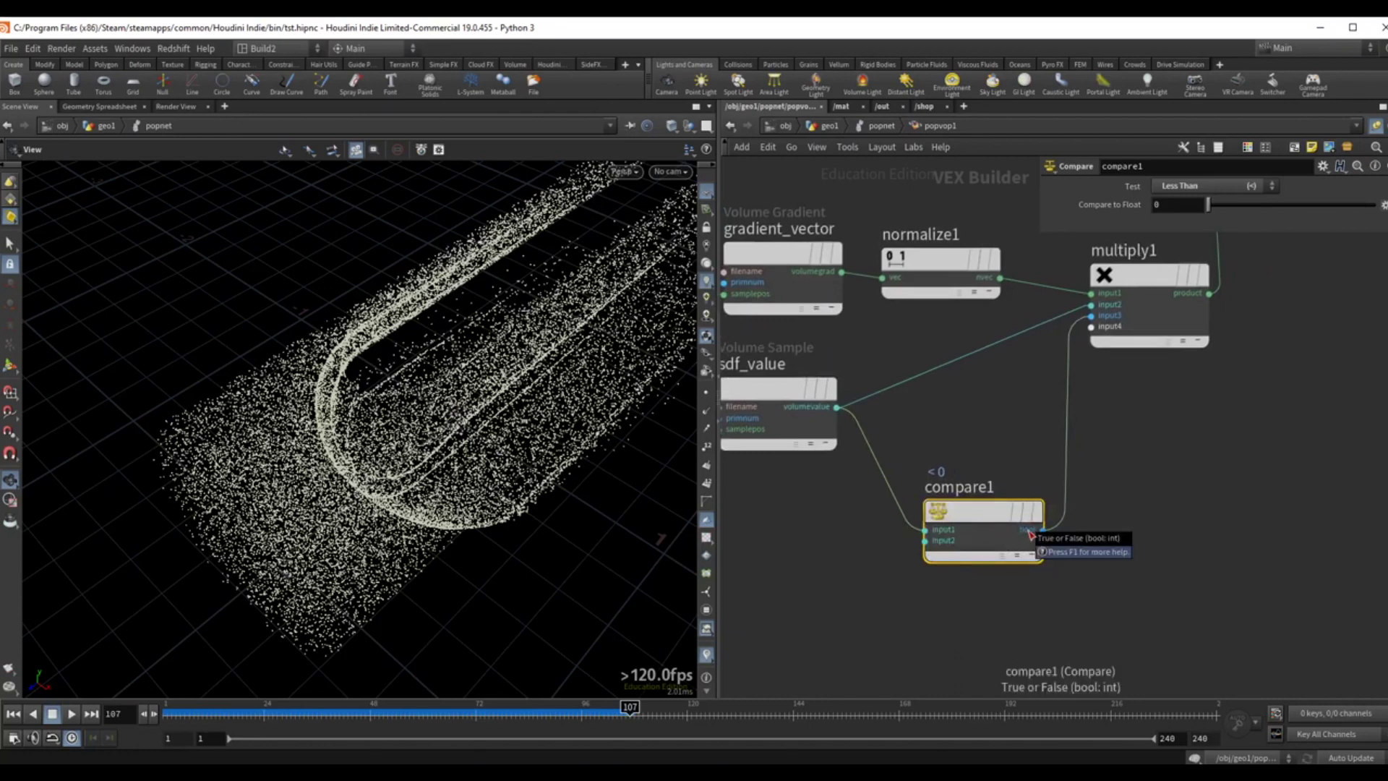
middle_click_drag(1165, 479, 1112, 594)
left_click_drag(1085, 386, 1074, 377)
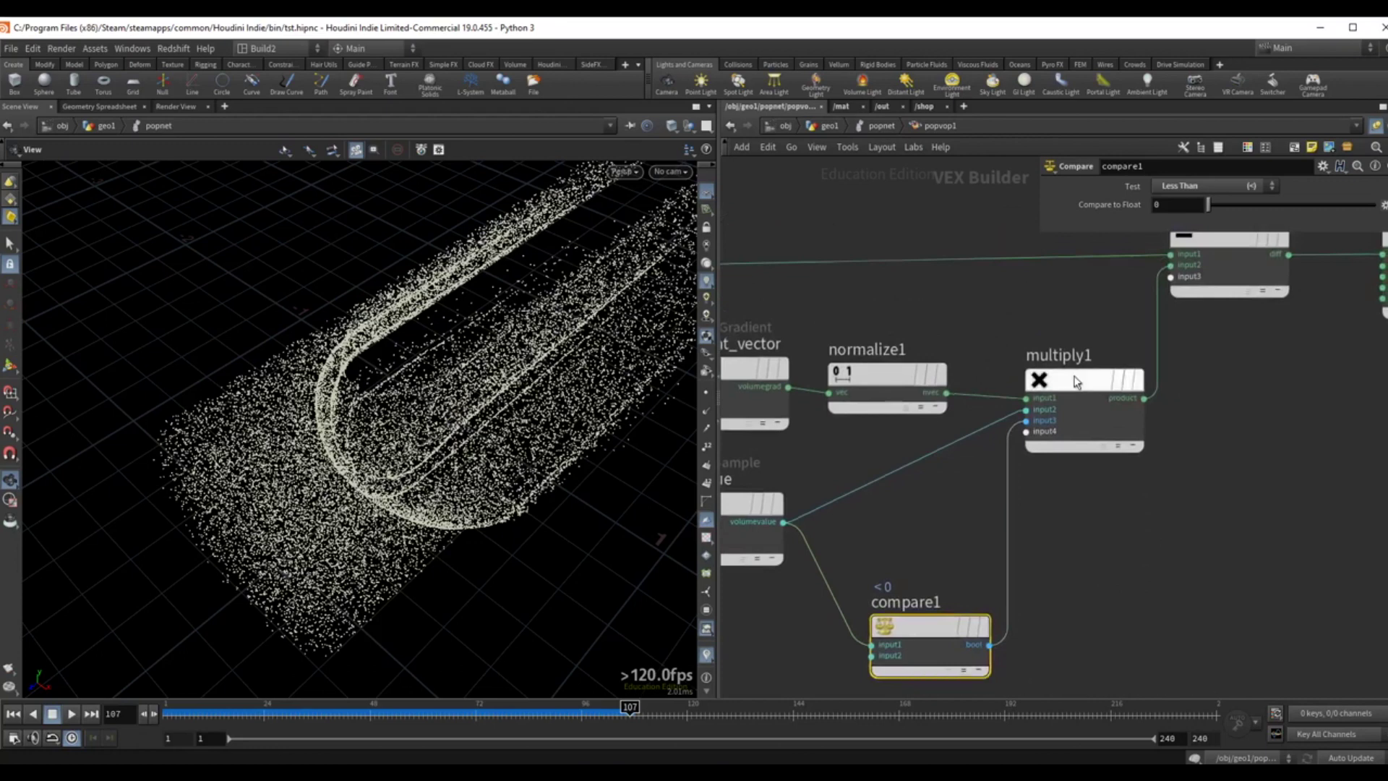
Trace the projection chain from sdf_value and gradient_vector through multiply1 to subtract1 and the geometry output.
scroll(1224, 435, "down", 2)
middle_click_drag(1224, 435, 1180, 458)
left_click_drag(1063, 418, 1053, 420)
left_click_drag(1161, 288, 1174, 297)
middle_click_drag(771, 516, 853, 402)
left_click(853, 403)
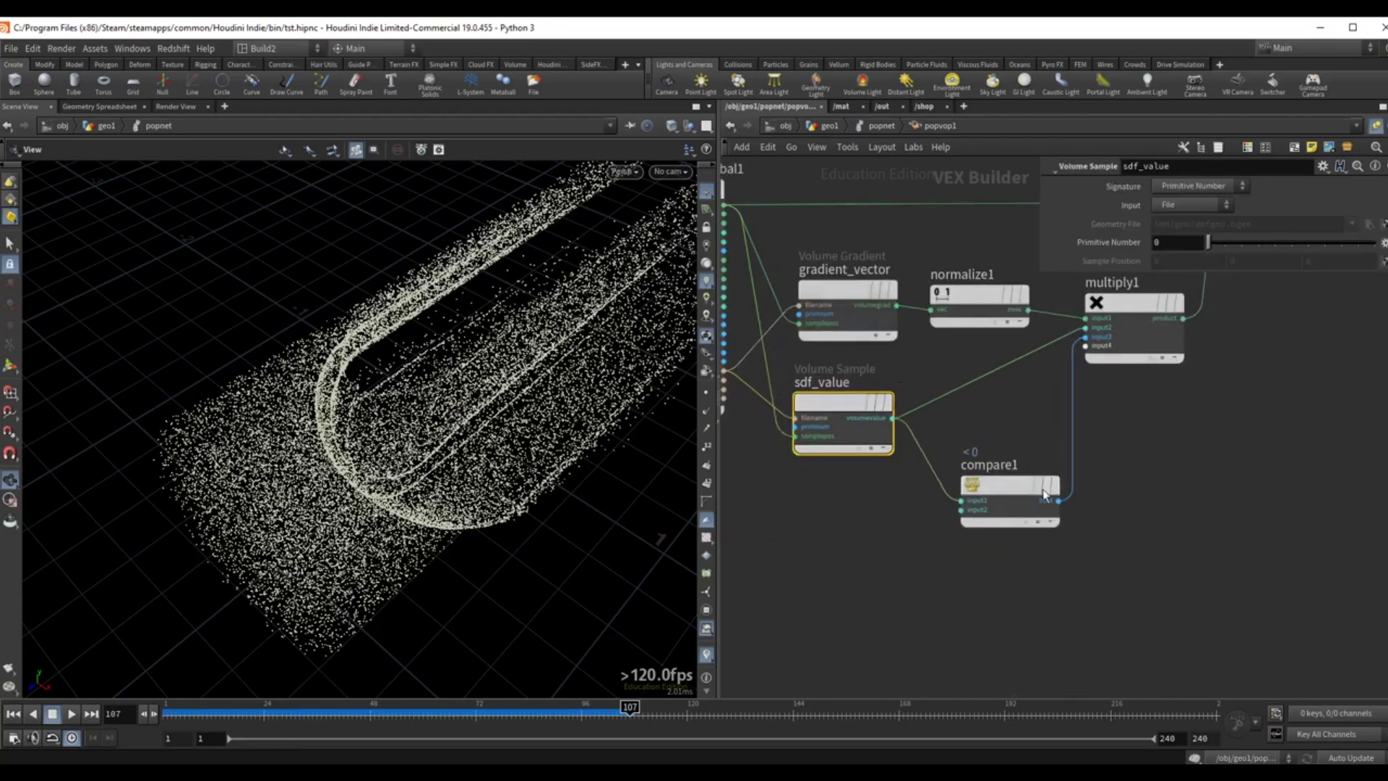
scroll(1074, 508, "up", 1)
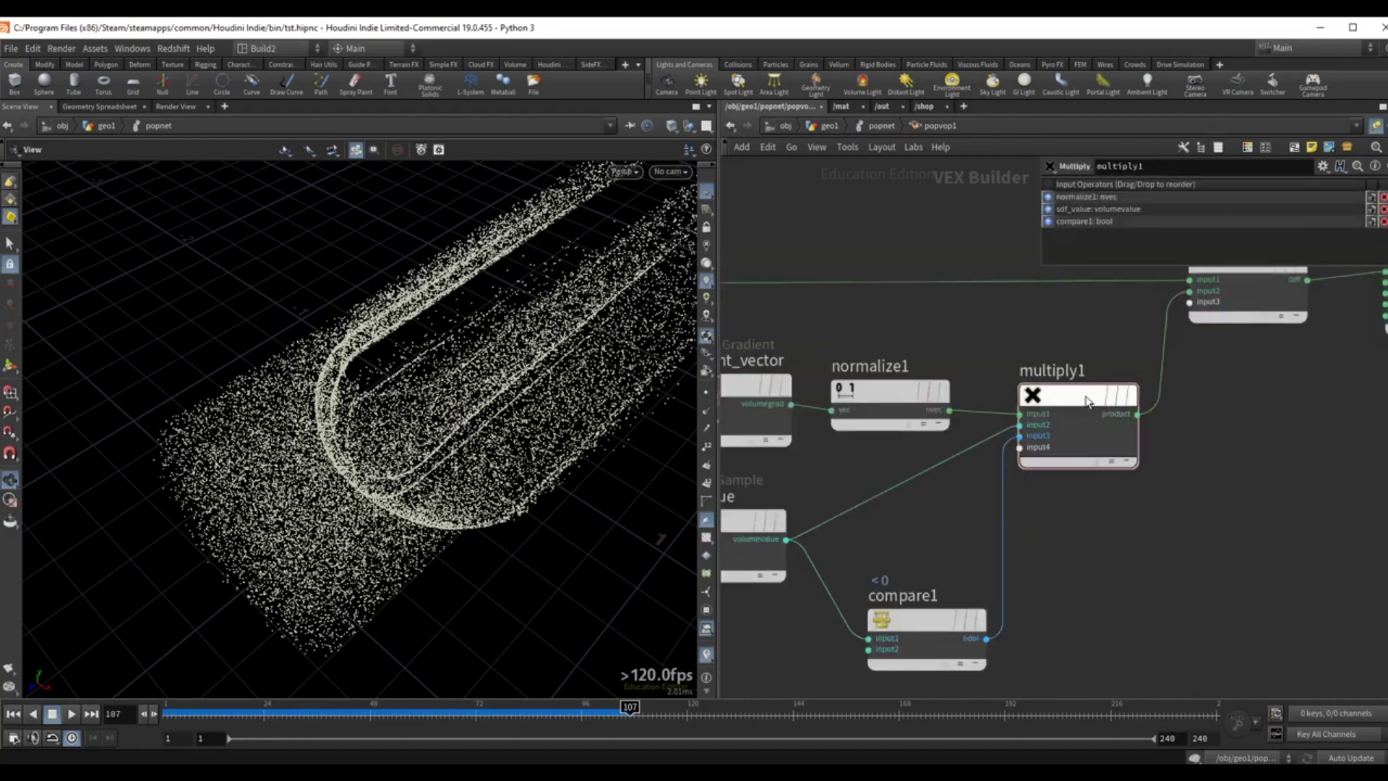
left_click_drag(1078, 405, 1088, 399)
left_click_drag(760, 329, 1079, 512)
left_click(1272, 477)
middle_click_drag(1277, 474, 1131, 574)
left_click_drag(1093, 367, 1092, 361)
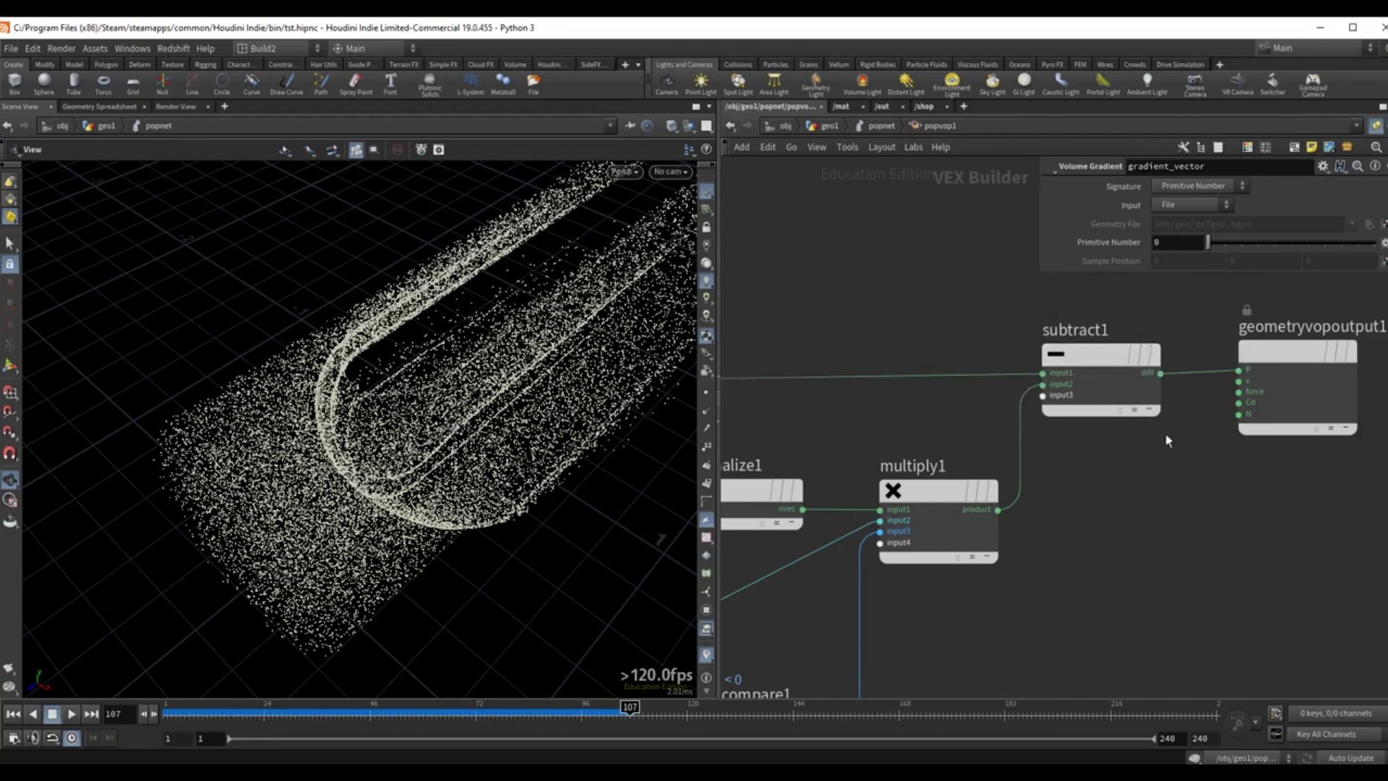
Review compare1, multiply1 and the gradient branch together as the mask on the surface projection.
scroll(1185, 419, "down", 4)
middle_click_drag(1185, 419, 1202, 380)
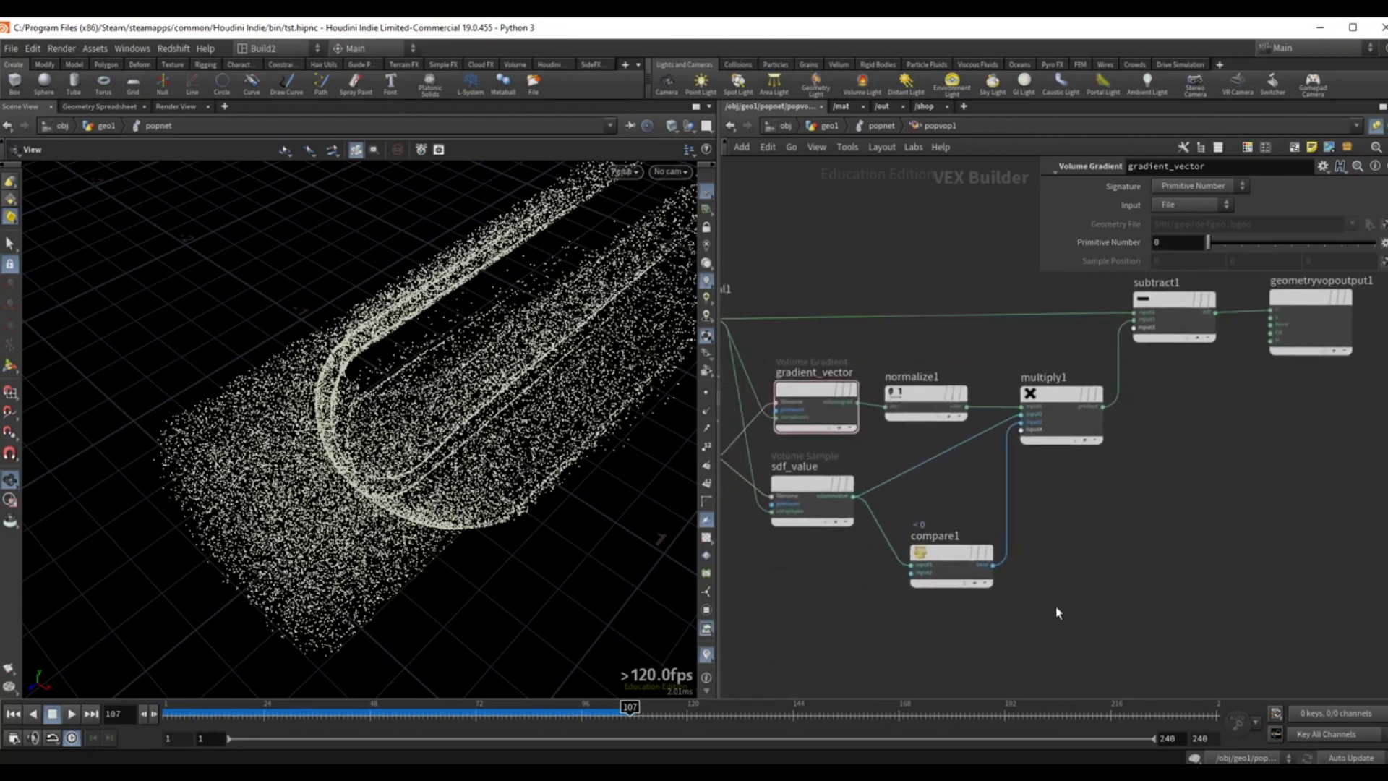
left_click_drag(926, 531, 888, 524)
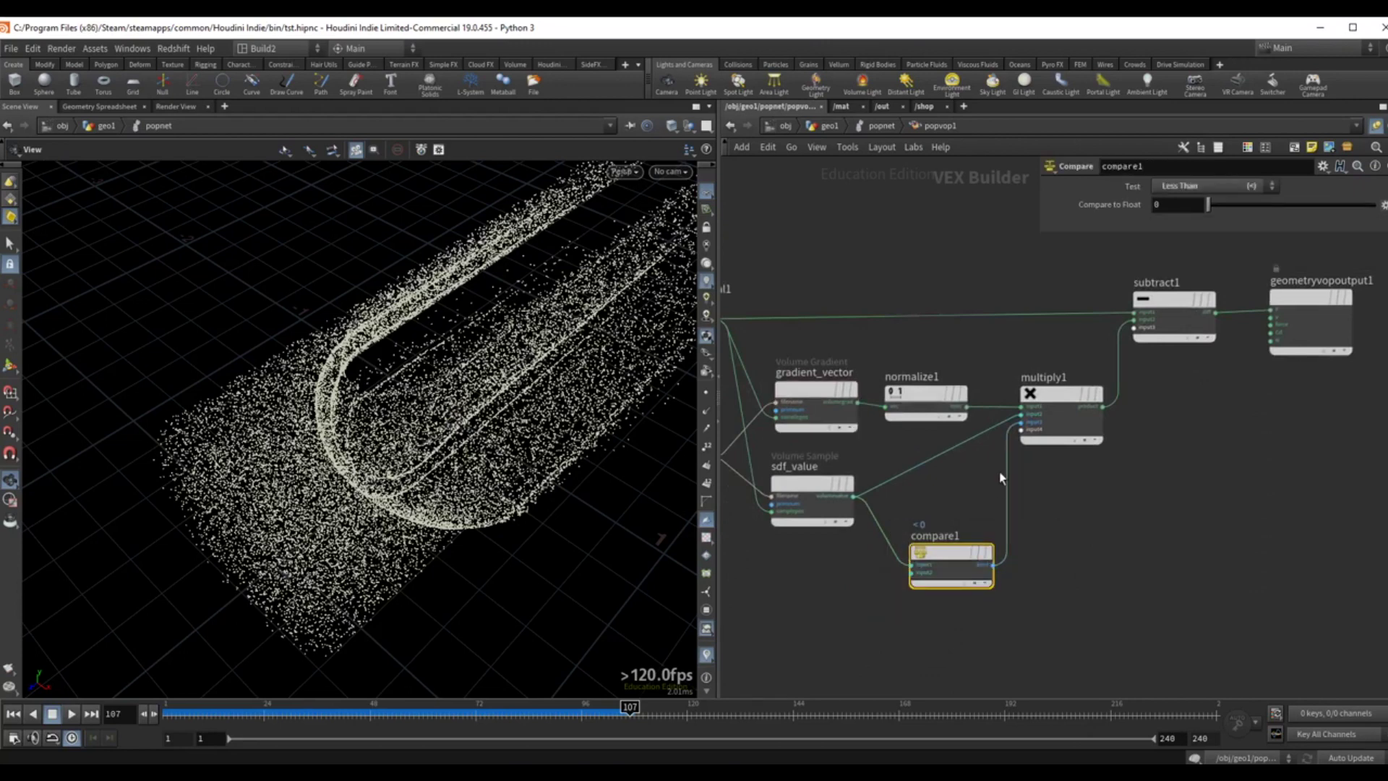
left_click_drag(1134, 474, 1054, 394)
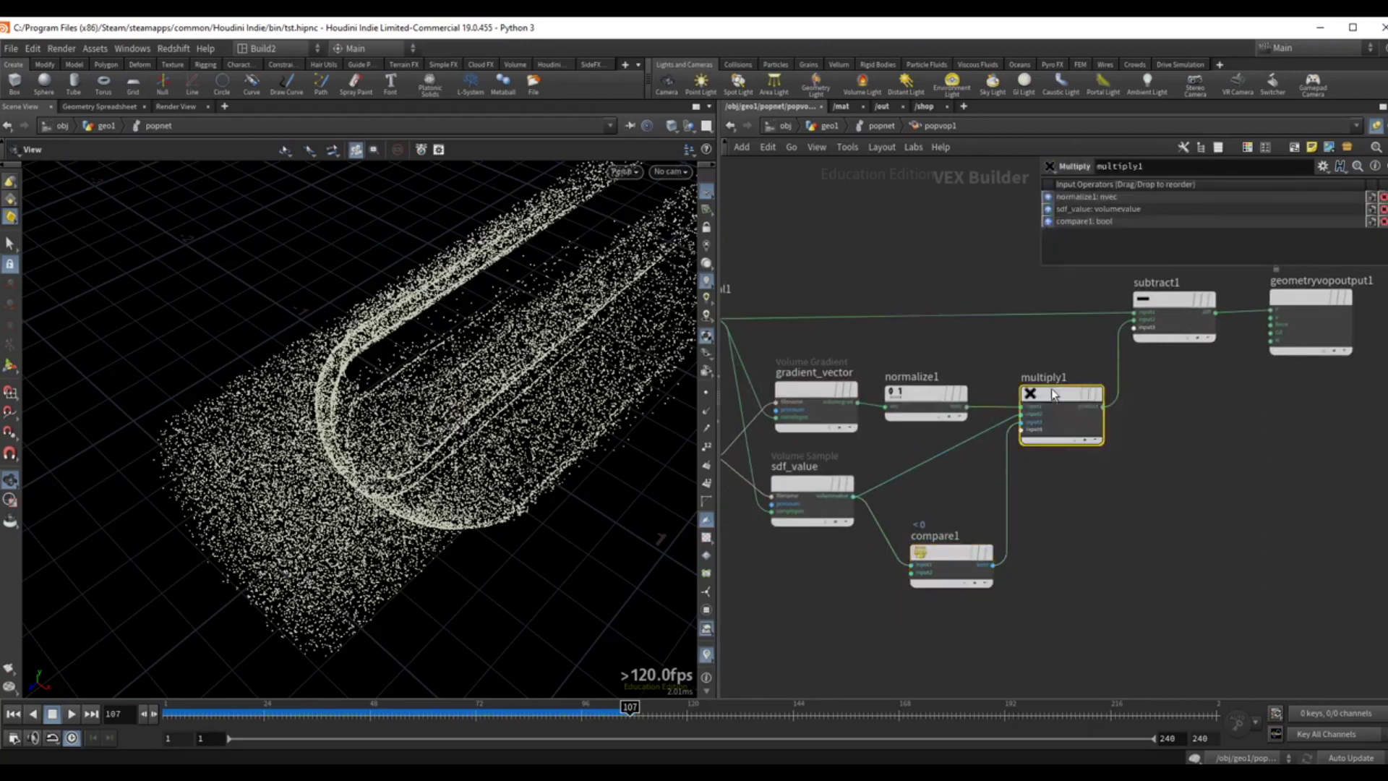
left_click_drag(767, 349, 1103, 494)
left_click(1113, 507)
Replay the simulation from the first frame, stop it at frame 79, and examine the particles around the surface.
key("ctrl+Up")
key("Up")
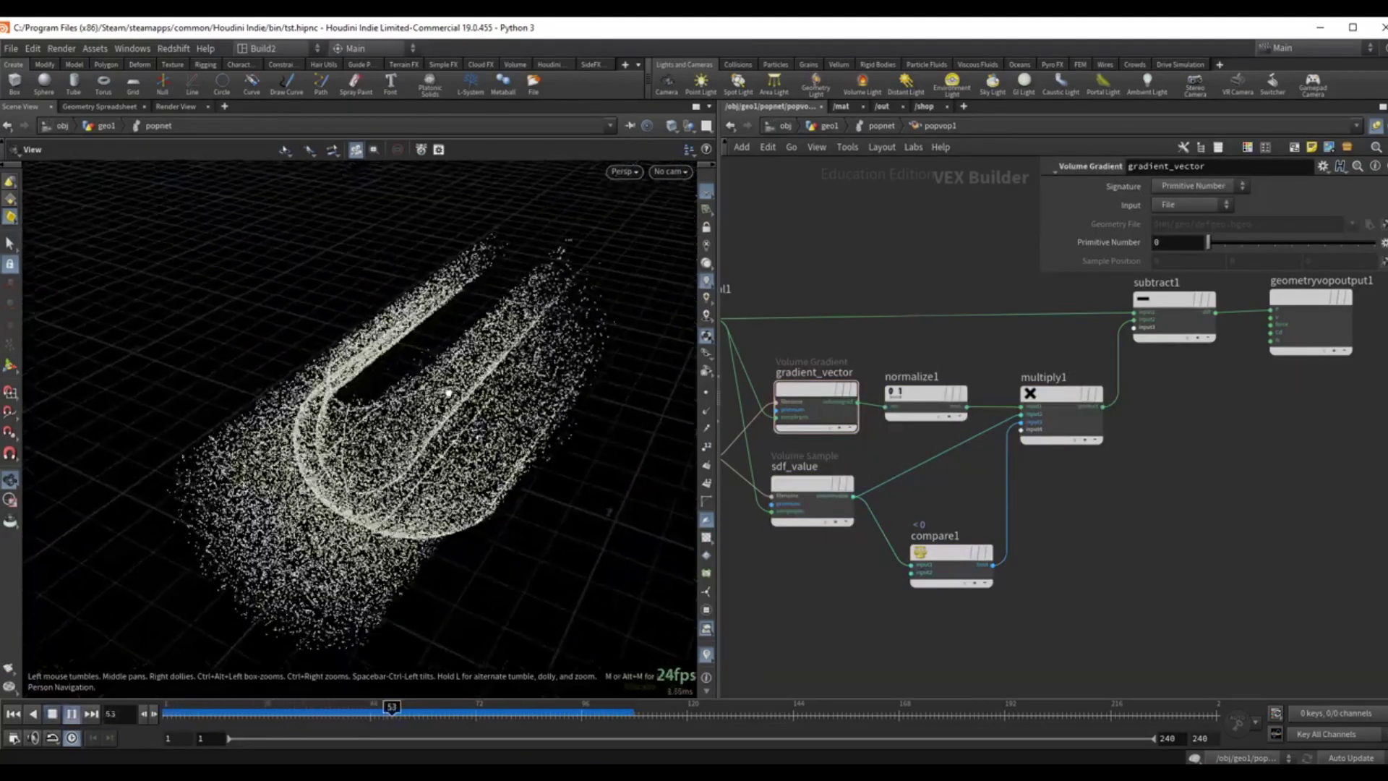
key("Up")
left_click_drag(468, 401, 430, 381)
scroll(933, 359, "down", 3)
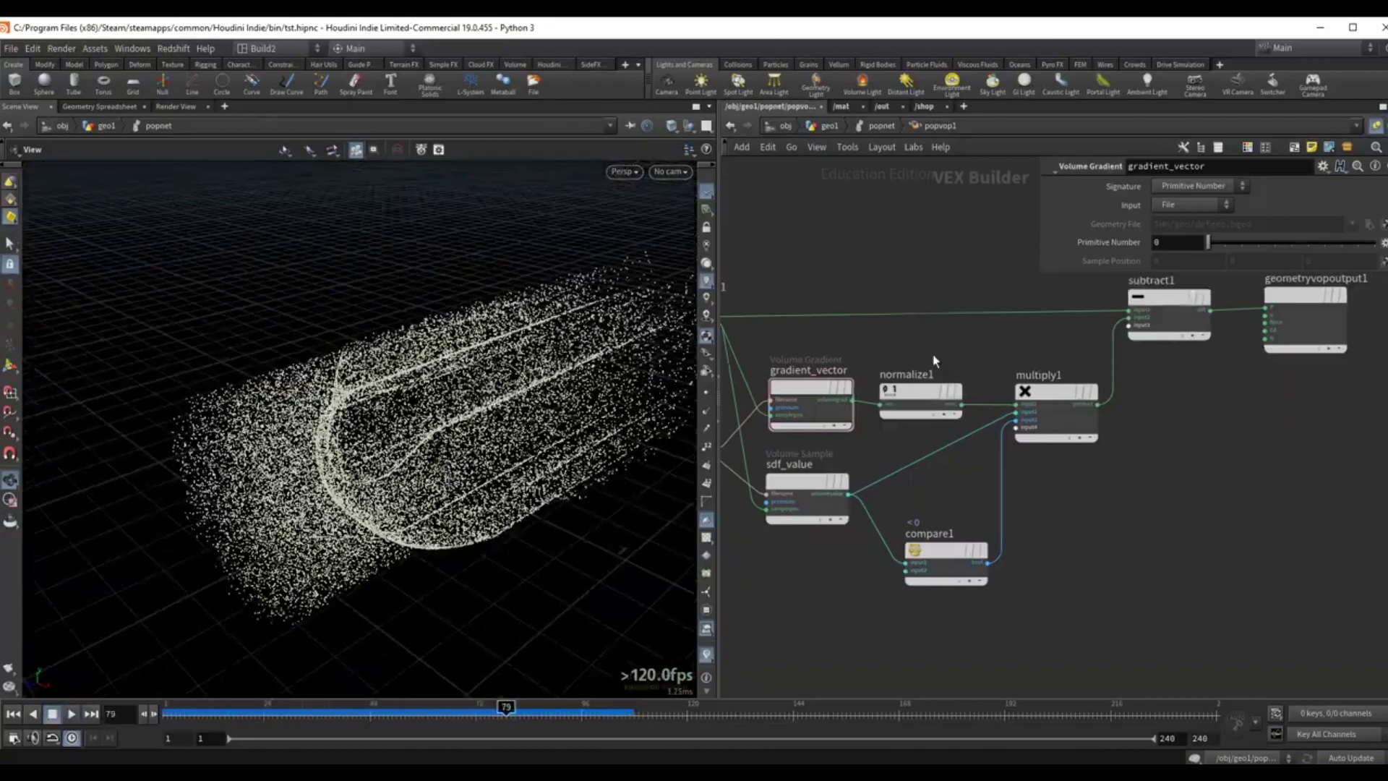
Examine the complete popvop1 network alongside the particles and return to the popnet level.
scroll(934, 360, "down", 2)
left_click_drag(1059, 495, 809, 290)
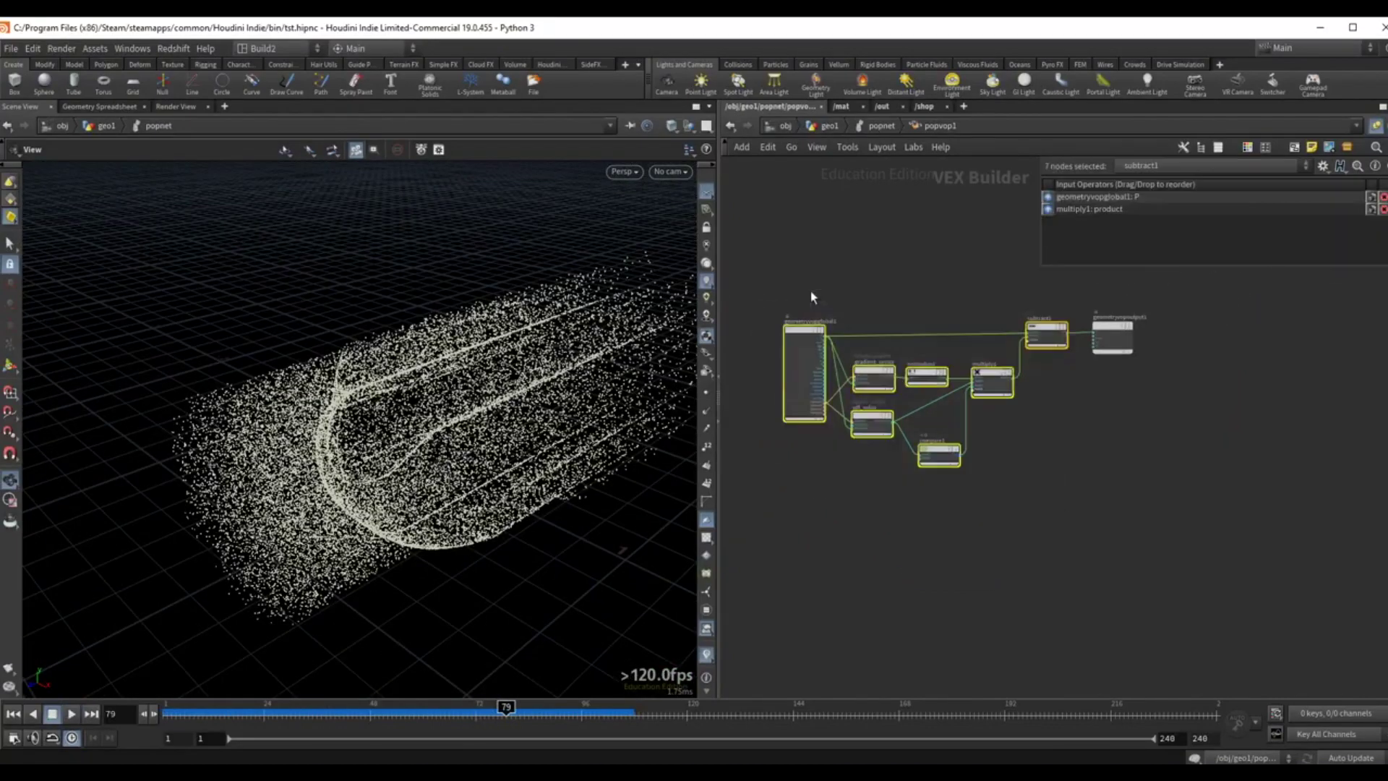
left_click_drag(488, 397, 481, 429)
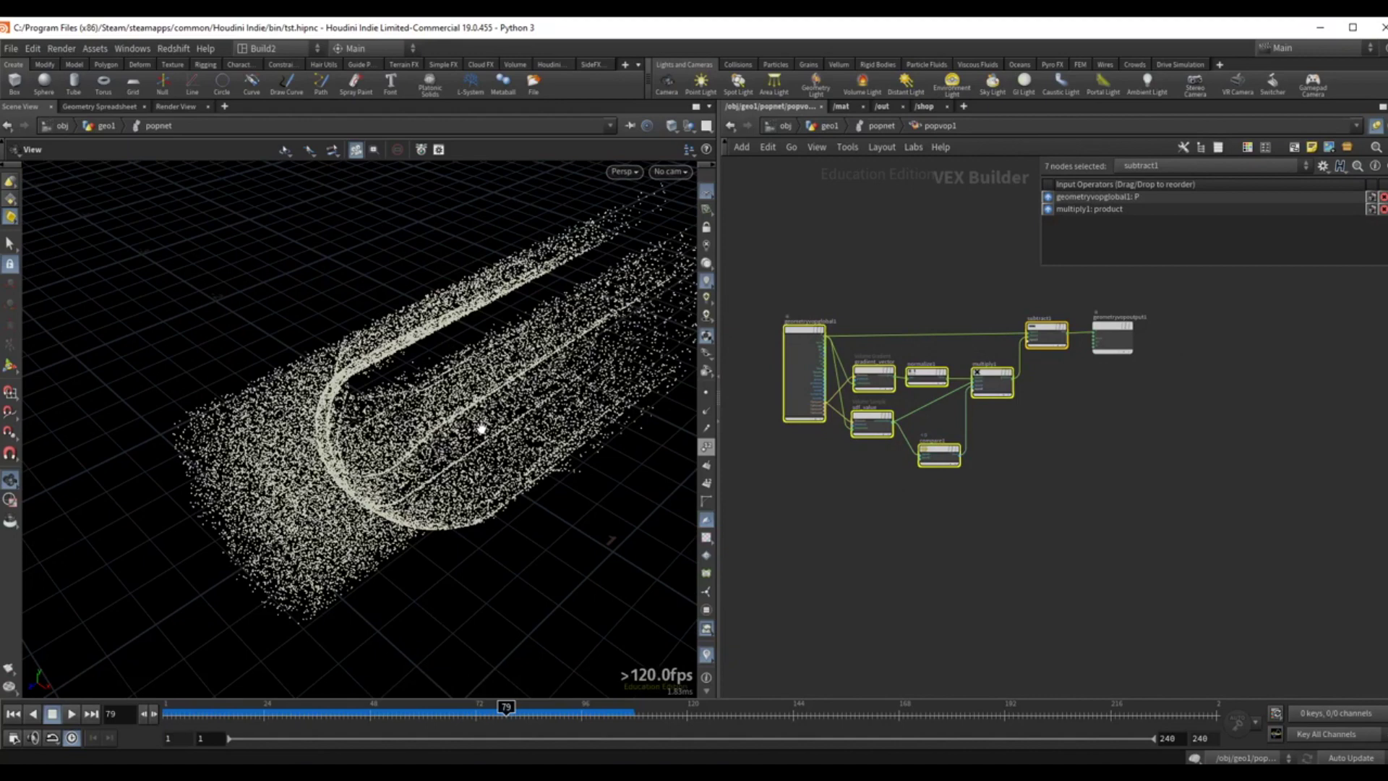
key("u")
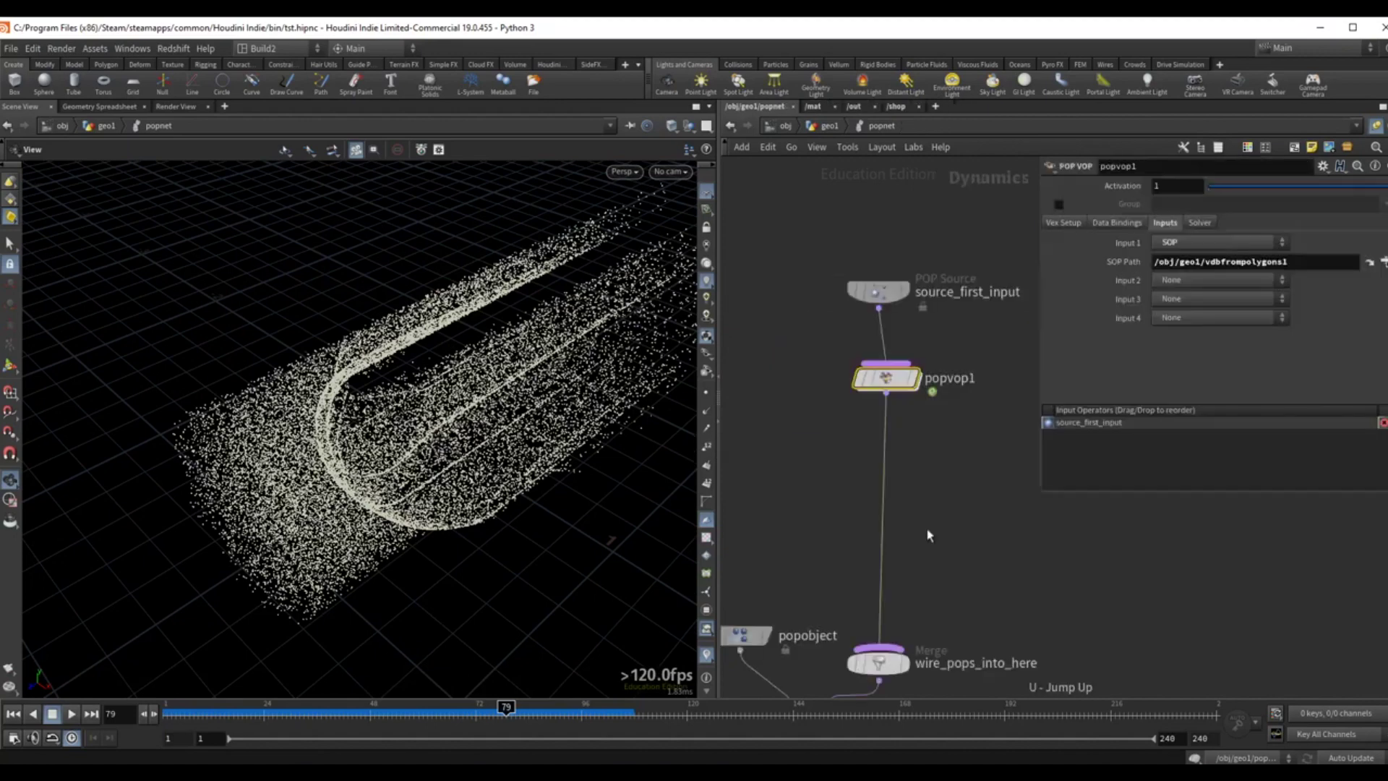
key("l")
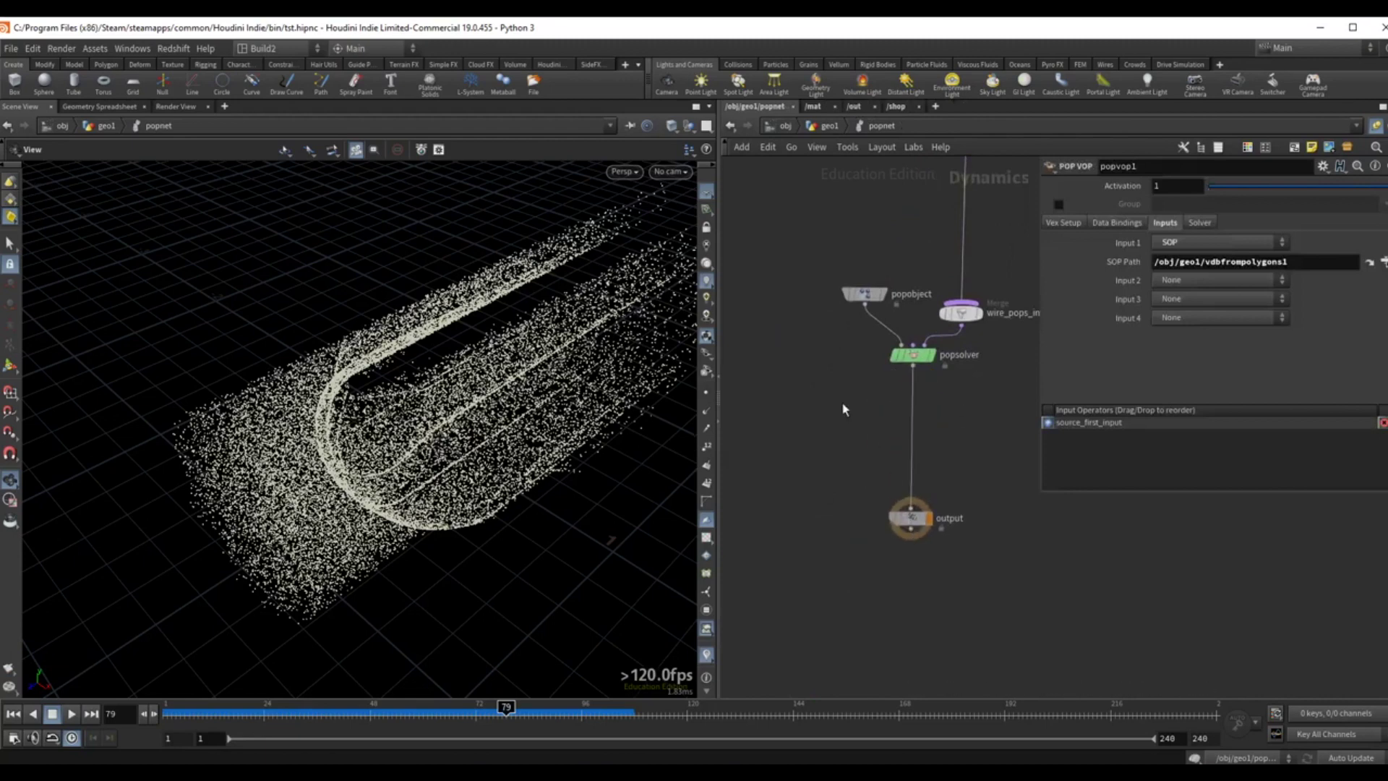
Add a Static Object node below popsolver in the popnet.
key("Tab")
type("stat")
left_click(952, 316)
left_click(851, 416)
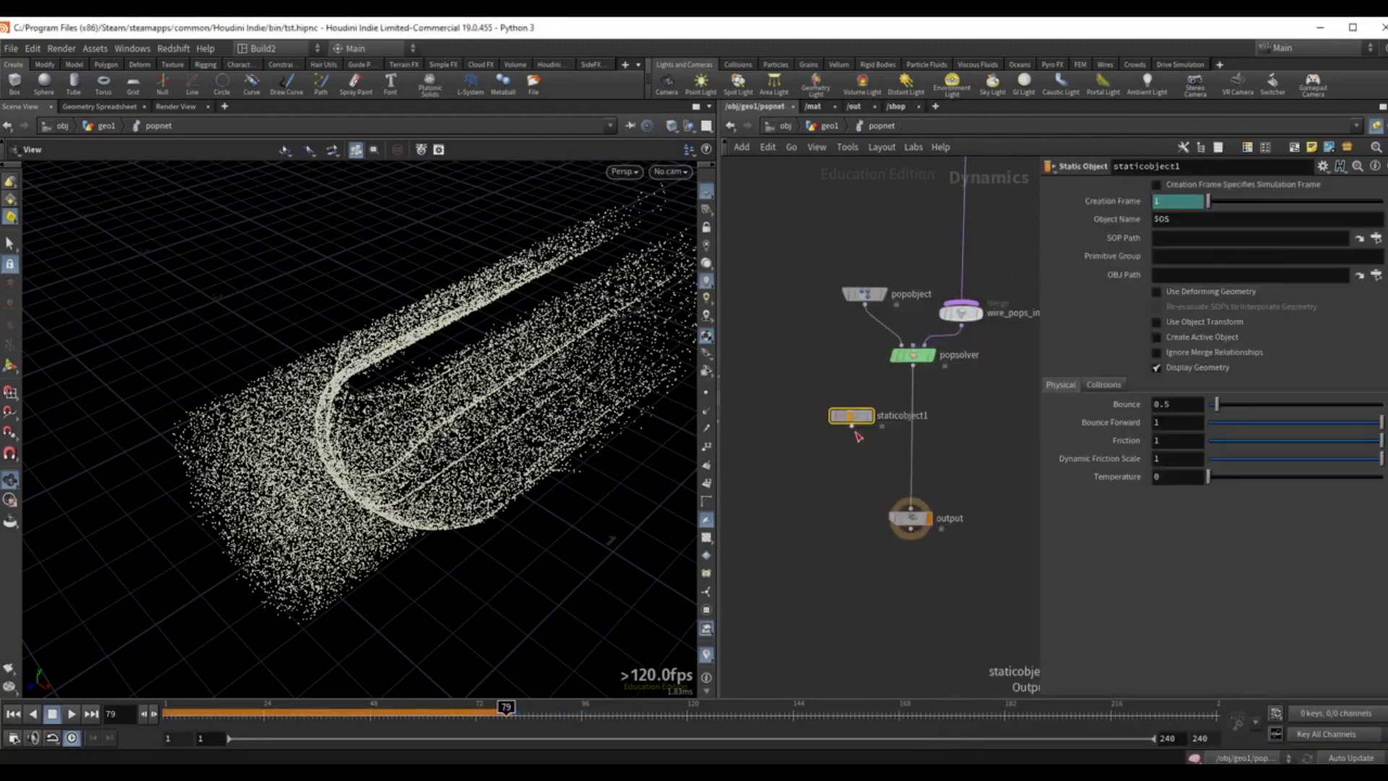
Insert a Merge node between popsolver and output, with the static object wired in as another input.
key("Tab")
type("mer")
key("Return")
left_click(892, 456)
left_click_drag(894, 458, 906, 464)
left_click_drag(851, 426, 906, 455)
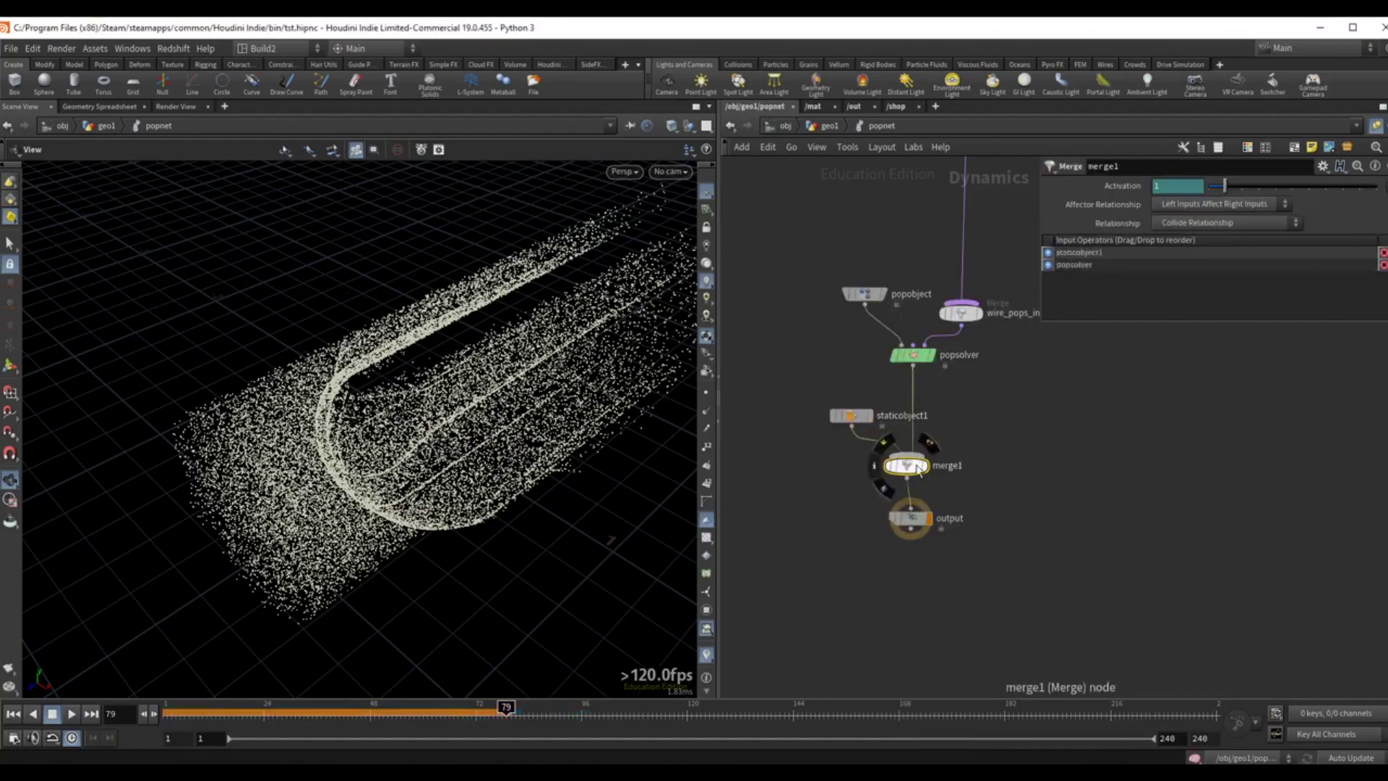
Return to the popvop1 node and examine its particles around the surface at frame 79.
mouse_move(917, 525)
left_click_drag(916, 526, 925, 531)
left_click_drag(907, 468, 925, 468)
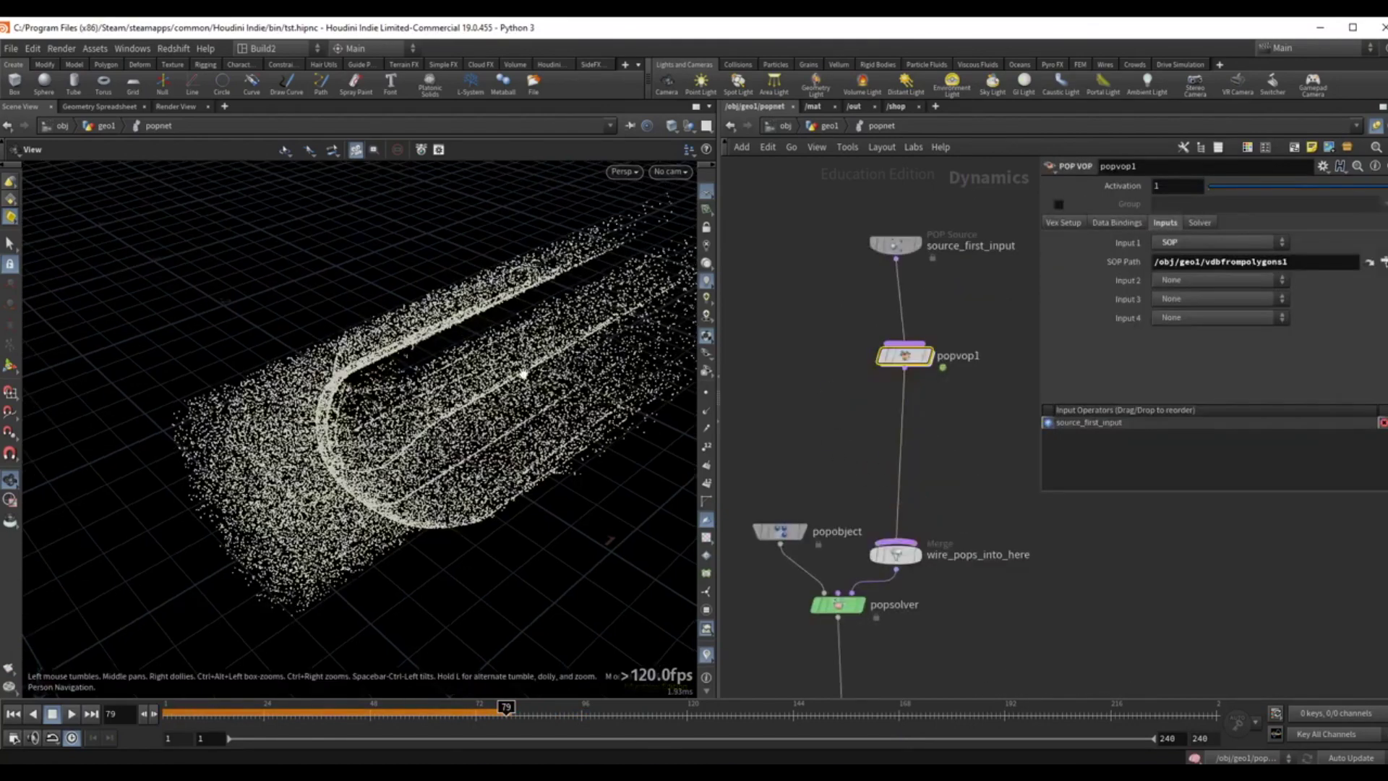
left_click_drag(510, 375, 511, 390)
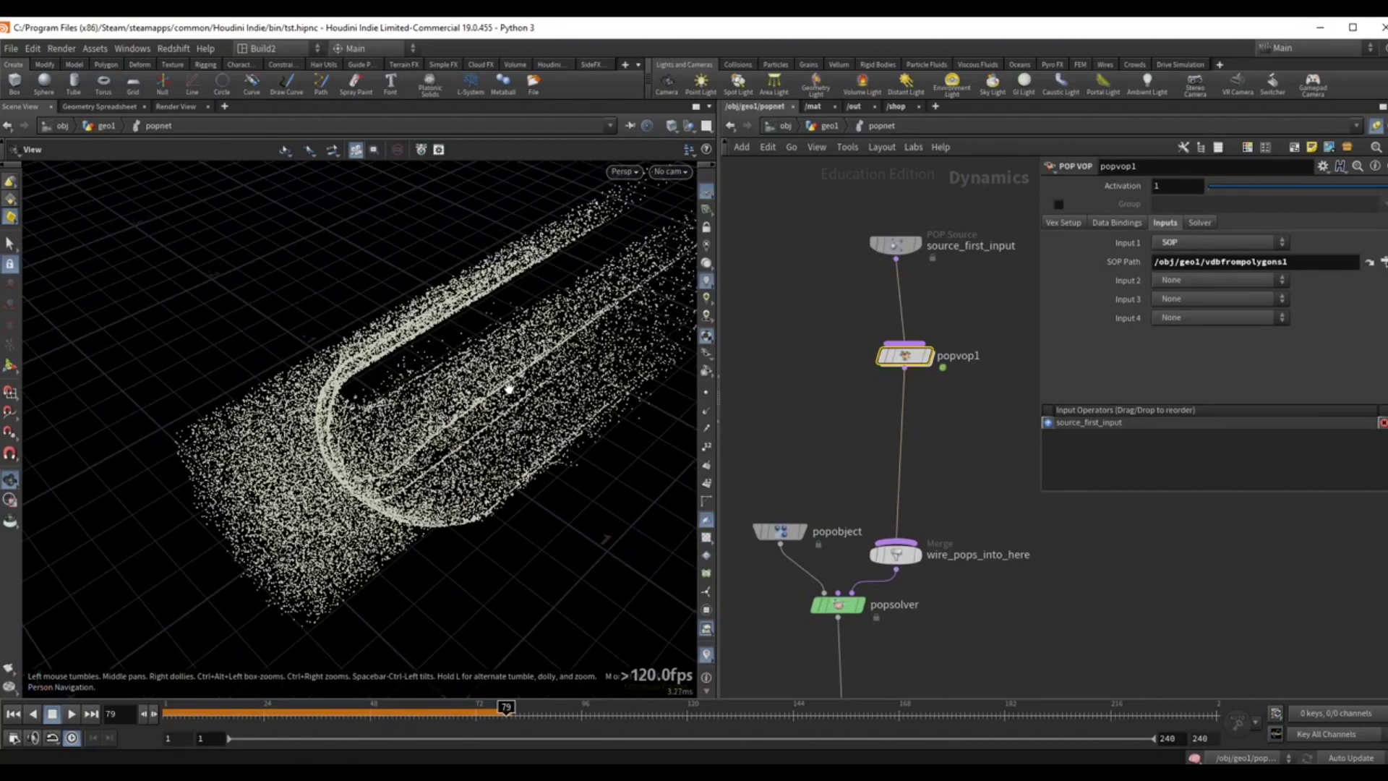